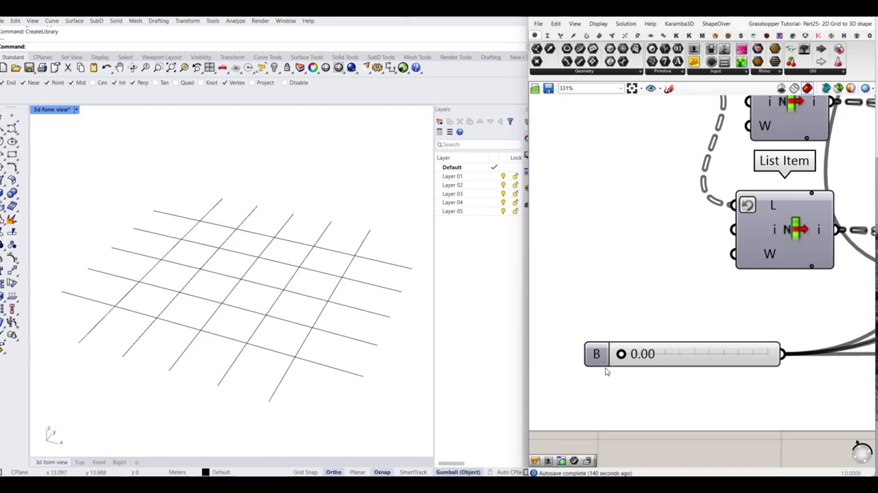
pyautogui.scroll(-8, 630, 401)
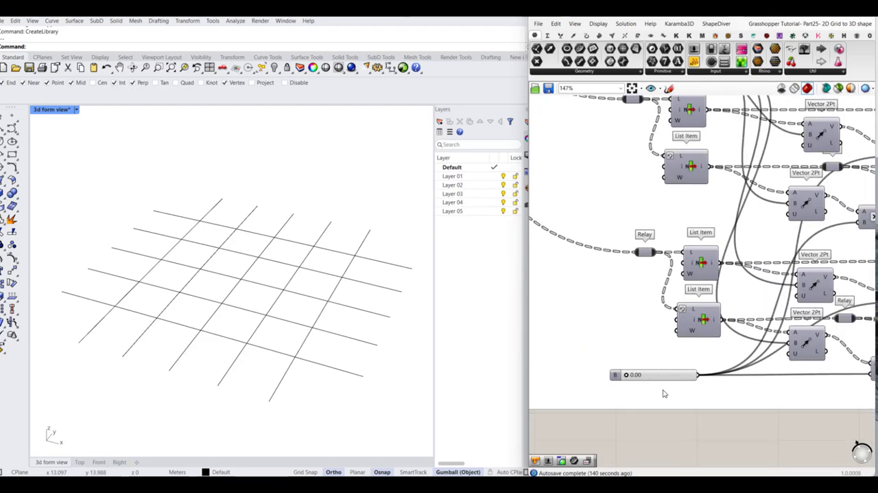
pyautogui.moveTo(753, 388); pyautogui.dragTo(686, 369, button='right')
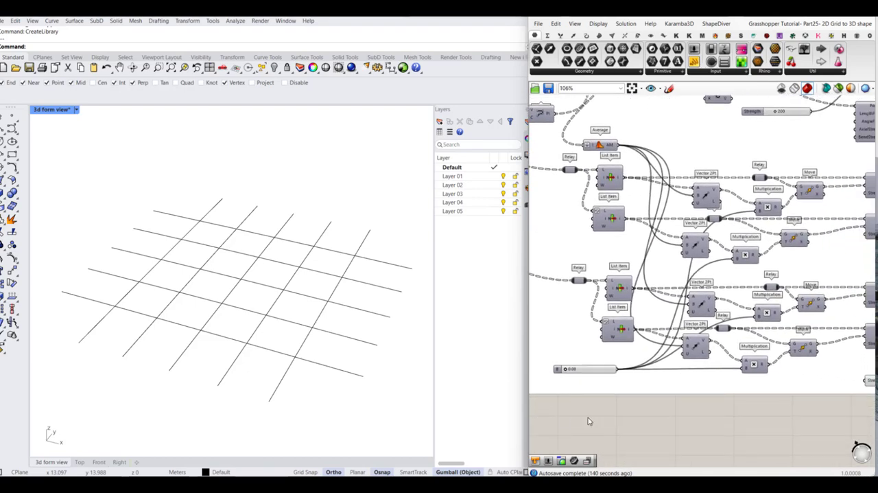
pyautogui.scroll(-2, 658, 388)
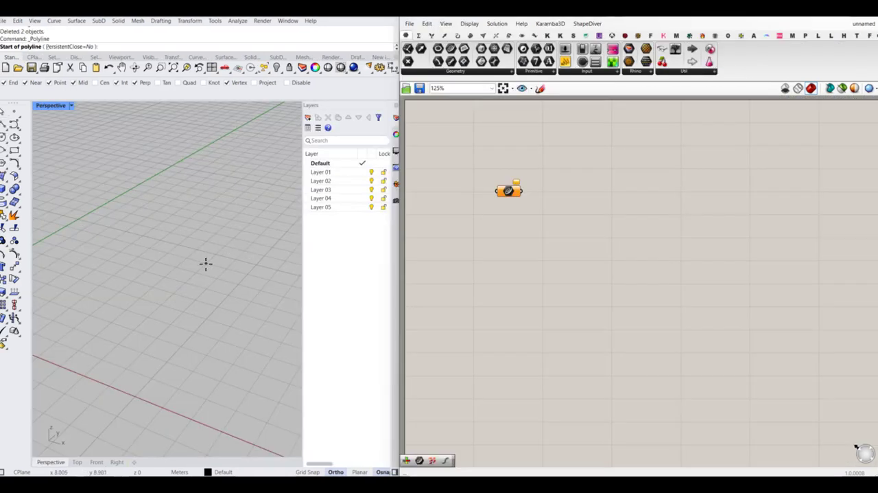
# - Draw a straight 10 m polyline parallel to the Y axis
pyautogui.click(206, 267)
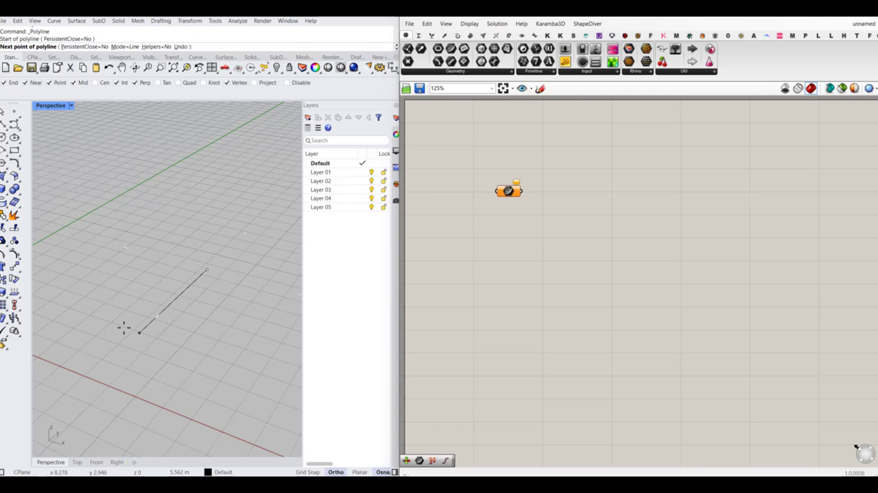
pyautogui.write('10')
pyautogui.press('Return')
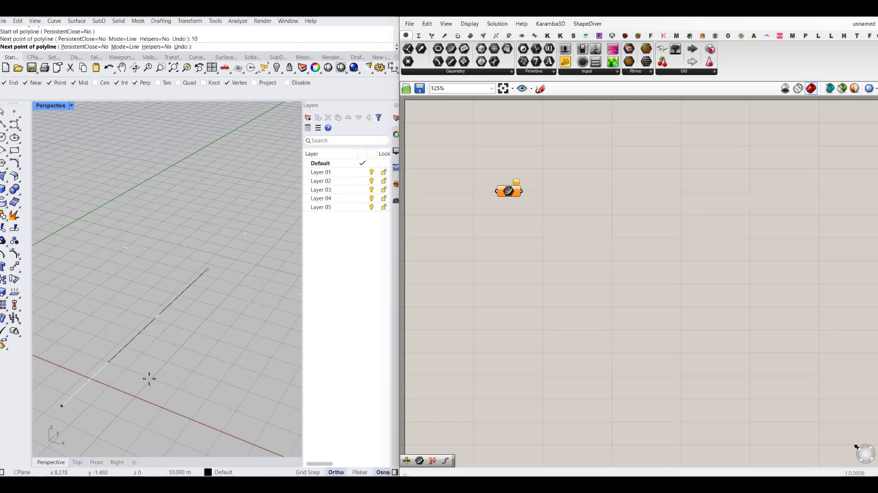
pyautogui.press('Return')
# - Move the line along the positive Y direction by about half its length
pyautogui.scroll(-4, 151, 380)
pyautogui.click(141, 337)
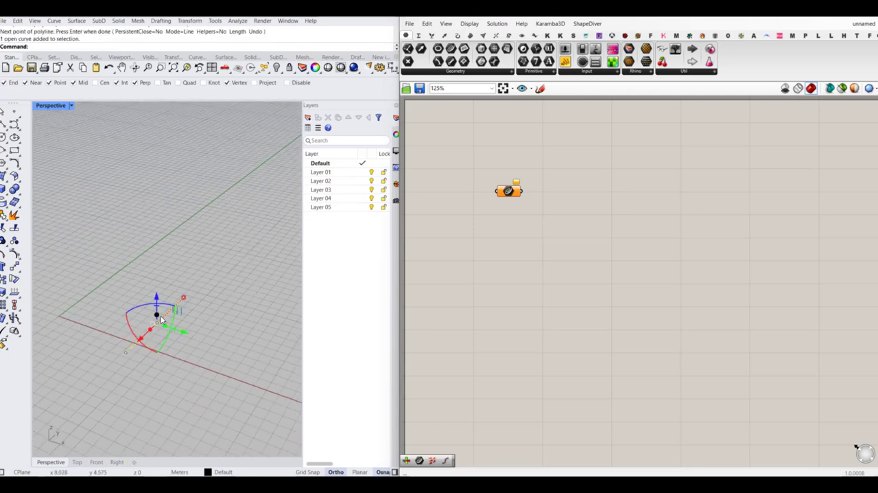
pyautogui.moveTo(139, 338); pyautogui.dragTo(168, 311)
pyautogui.click(205, 291)
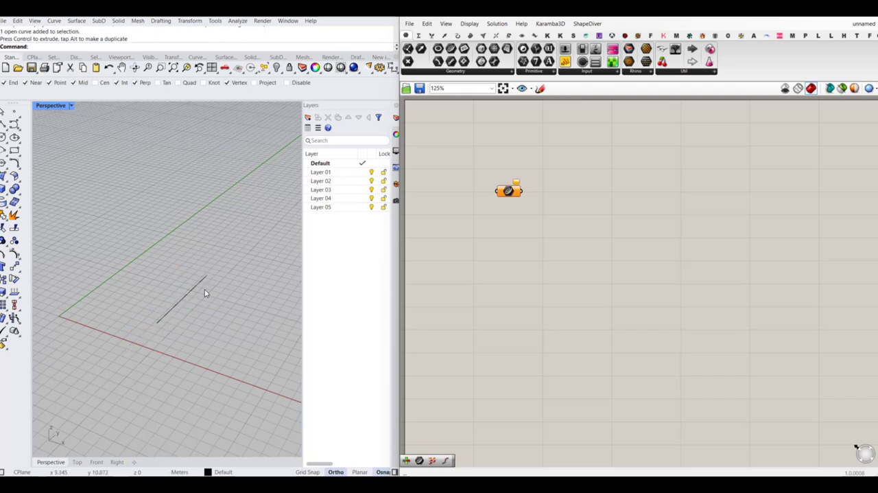
# - Duplicate the line in place and rotate the copy 90 degrees about its midpoint to form a cross
pyautogui.scroll(5, 204, 290)
pyautogui.moveTo(221, 278); pyautogui.dragTo(162, 311)
pyautogui.hotkey('ctrl', 'c')
pyautogui.hotkey('ctrl', 'v')
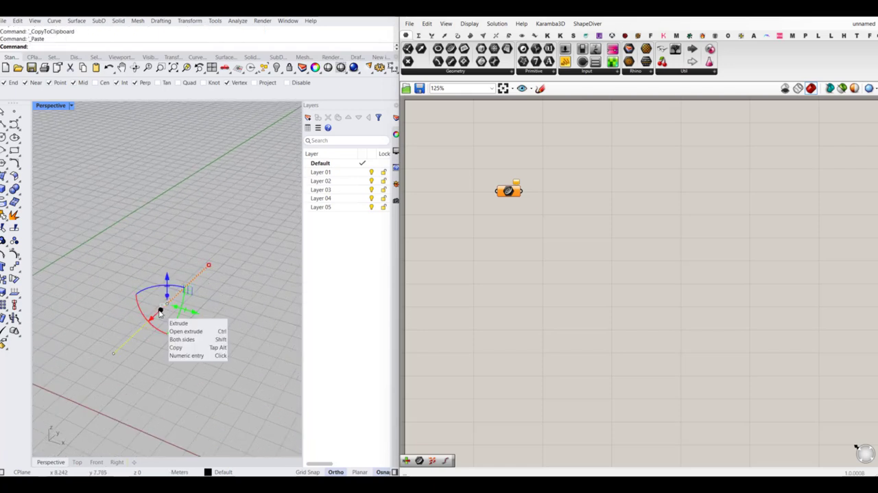
pyautogui.click(159, 287)
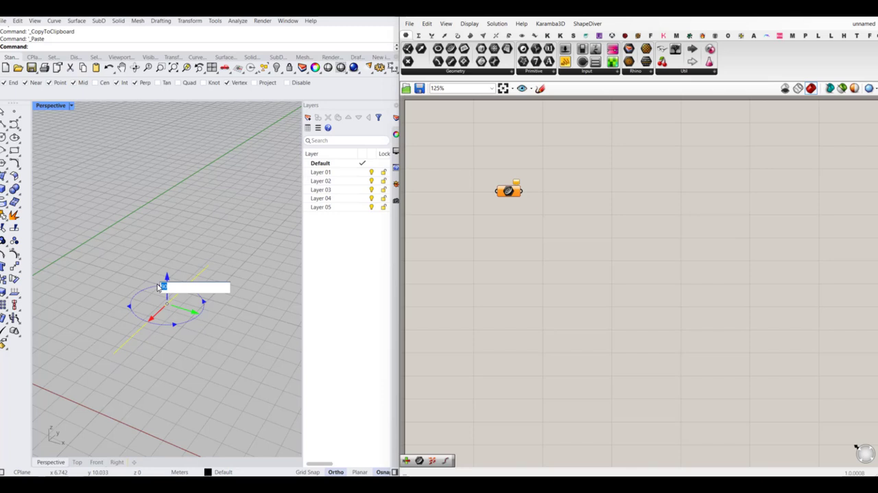
pyautogui.write('90')
pyautogui.press('Return')
pyautogui.click(233, 374)
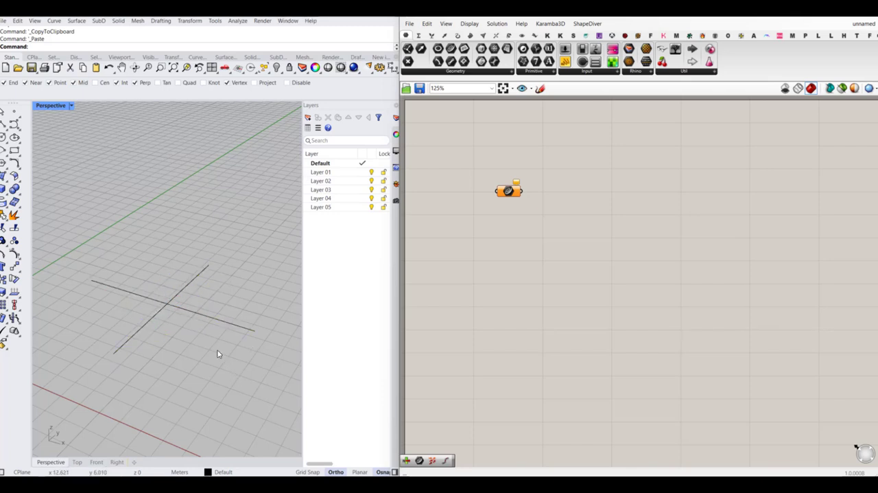
pyautogui.scroll(2, 157, 291)
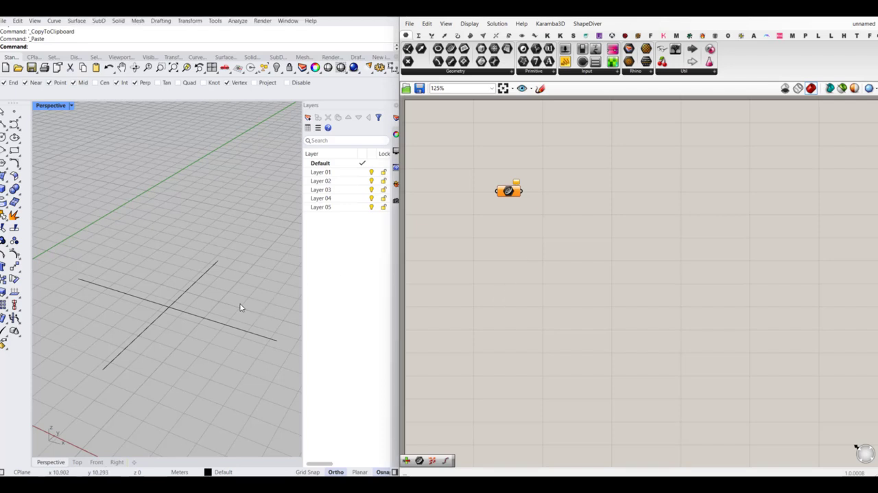
# - In Grasshopper, duplicate the empty Curve parameter and place the copy below the original
pyautogui.click(514, 195)
pyautogui.hotkey('ctrl', 'c')
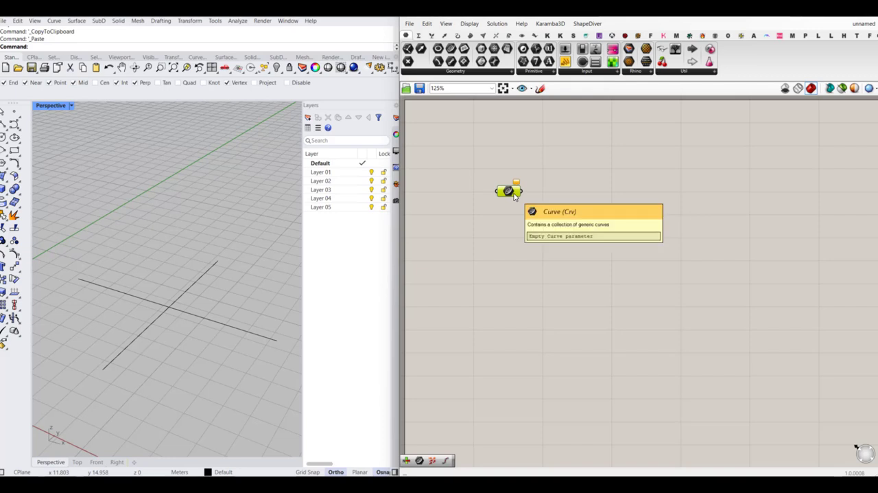
pyautogui.hotkey('ctrl', 'v')
pyautogui.moveTo(515, 199); pyautogui.dragTo(510, 260)
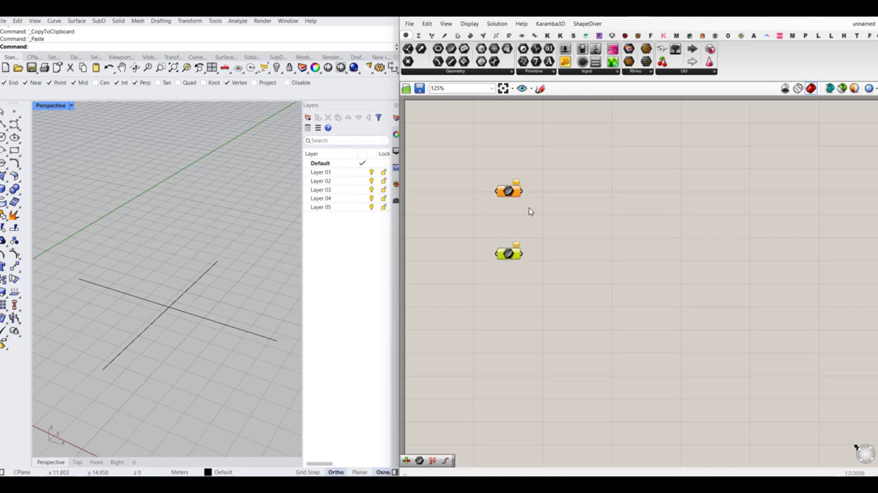
# - Reference the line parallel to the Y axis as the single curve of the upper Curve parameter
pyautogui.rightClick(510, 193)
pyautogui.click(522, 312)
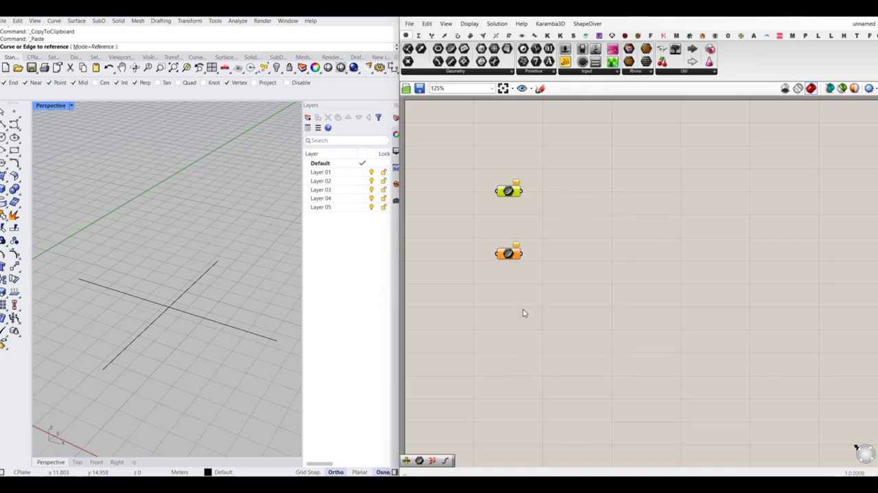
pyautogui.click(201, 276)
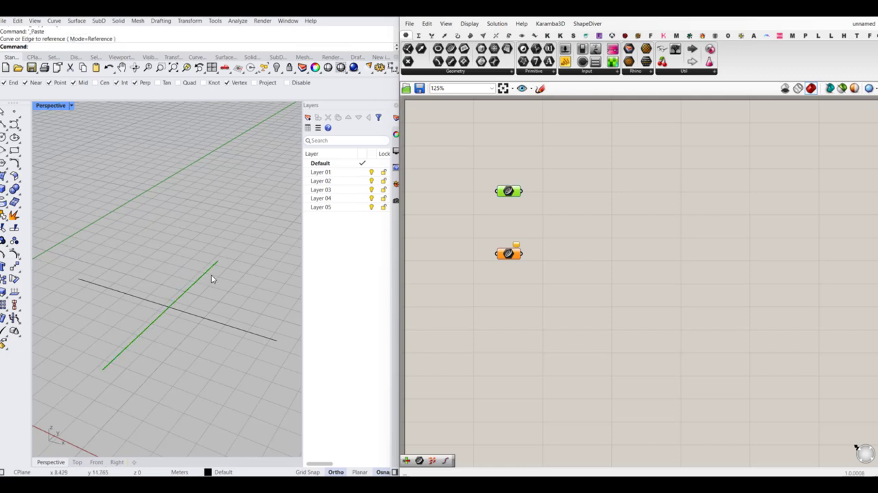
pyautogui.click(557, 269)
# - Reference the perpendicular line as the single curve of the lower Curve parameter, and check which line each parameter holds
pyautogui.rightClick(508, 255)
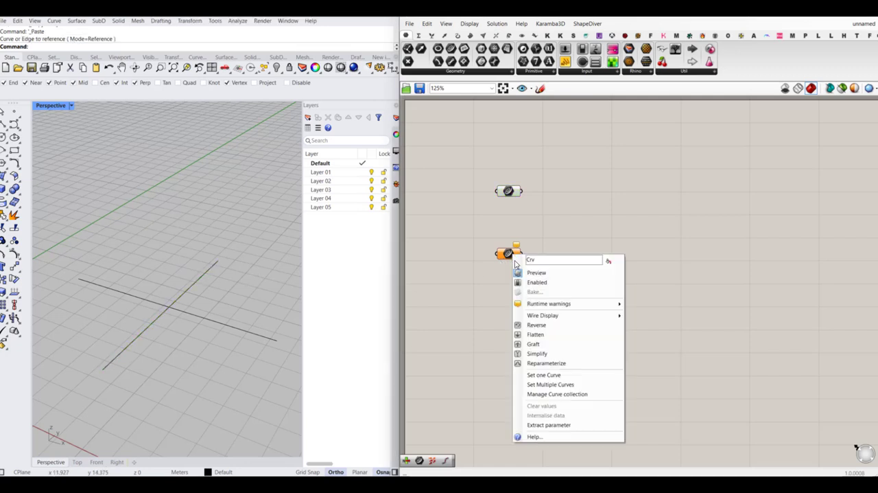
pyautogui.click(544, 375)
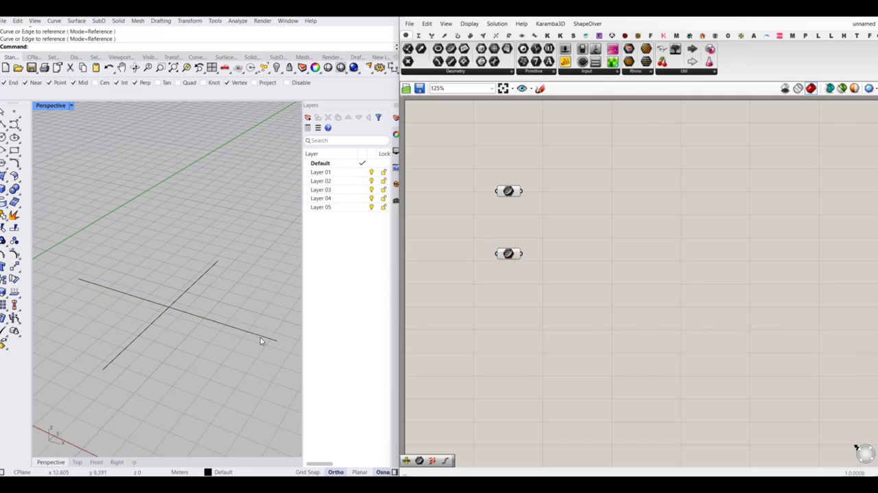
pyautogui.click(265, 337)
pyautogui.rightClick(261, 356)
pyautogui.click(257, 356)
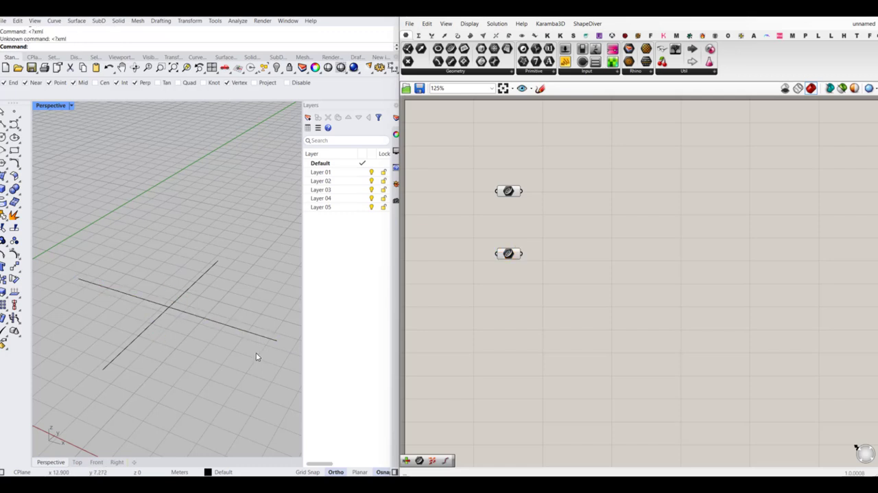
pyautogui.click(511, 254)
pyautogui.click(508, 191)
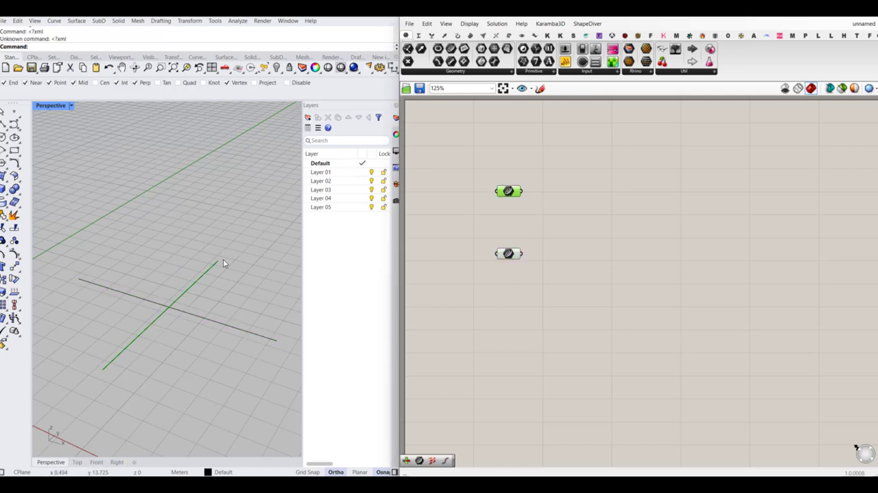
# - Hide both source lines in the Rhino viewport
pyautogui.moveTo(243, 241); pyautogui.dragTo(153, 332)
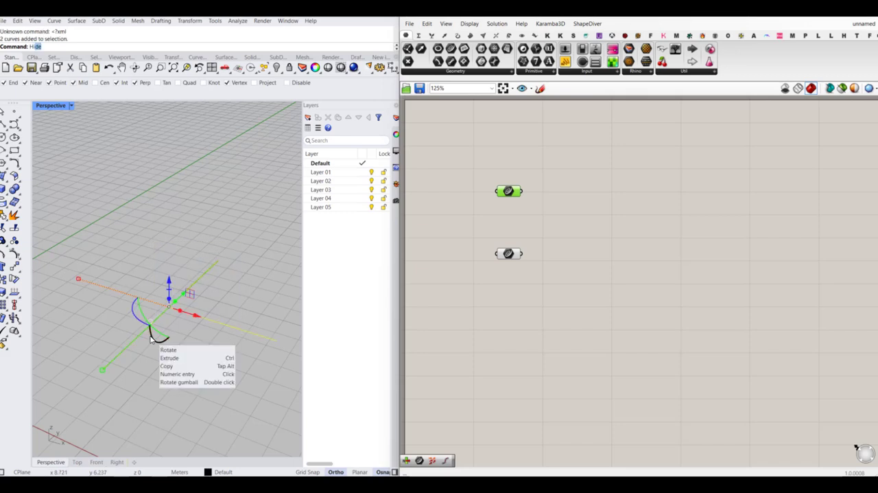
pyautogui.press('Return')
pyautogui.click(595, 300)
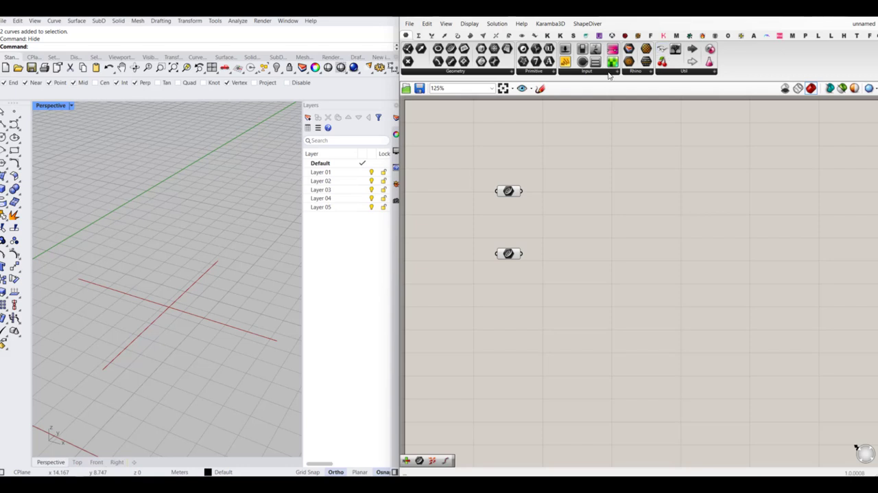
# - Add a Divide Curve component for each Curve parameter and connect each curve to its component's C input
pyautogui.scroll(3, 570, 232)
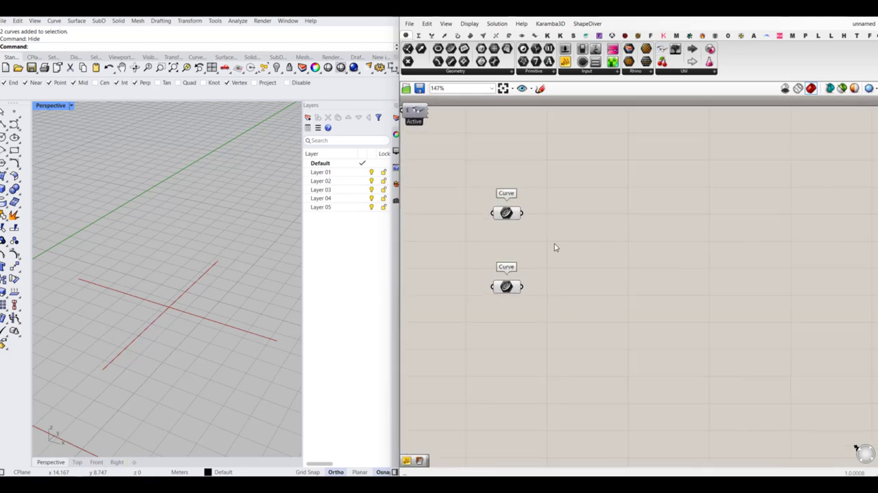
pyautogui.moveTo(559, 245); pyautogui.dragTo(559, 235, button='right')
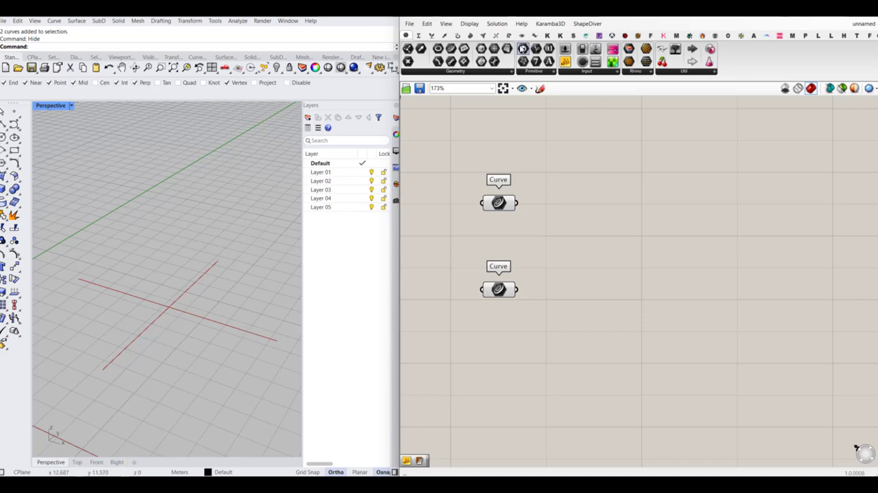
pyautogui.click(548, 35)
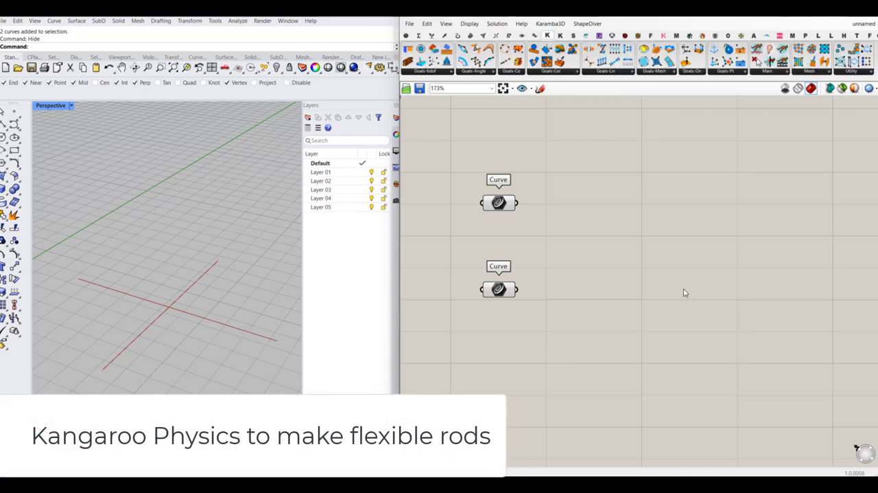
pyautogui.doubleClick(599, 216)
pyautogui.write('Div')
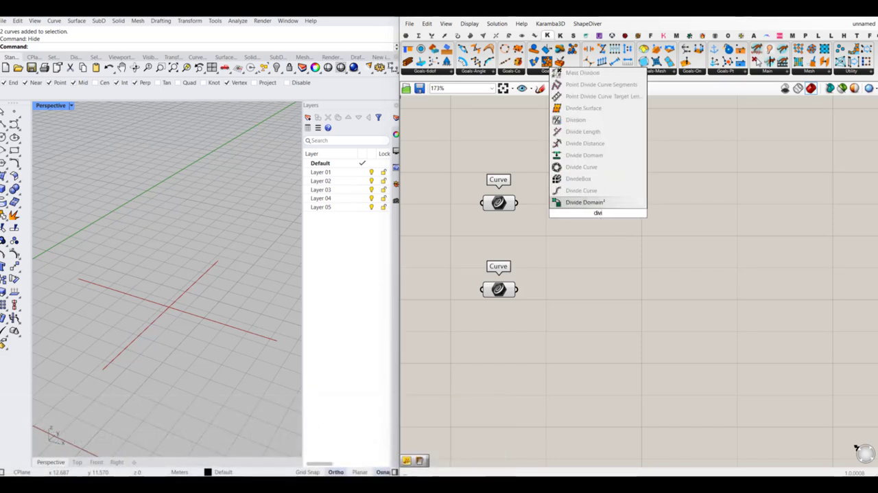
pyautogui.click(605, 192)
pyautogui.moveTo(580, 203); pyautogui.dragTo(518, 202)
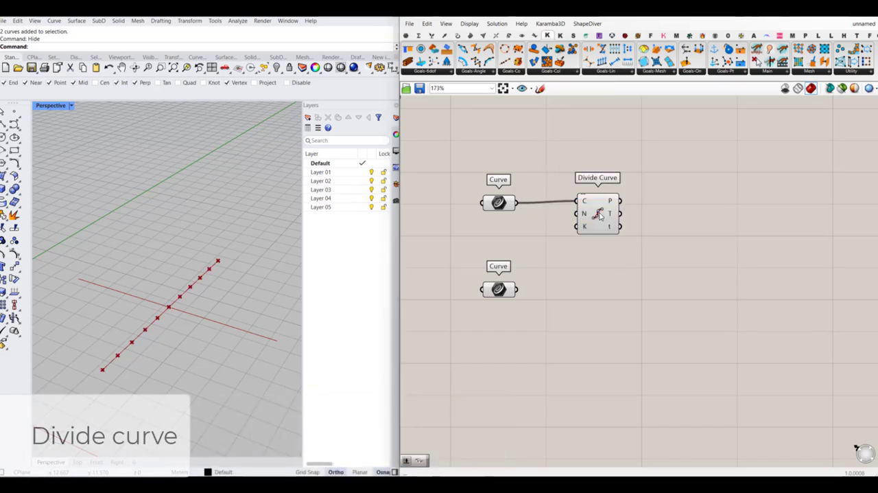
pyautogui.moveTo(600, 217); pyautogui.dragTo(646, 317)
pyautogui.moveTo(518, 289); pyautogui.dragTo(649, 297)
# - Add a number slider with value 10 and connect it to the N input of both Divide Curve components
pyautogui.doubleClick(570, 243)
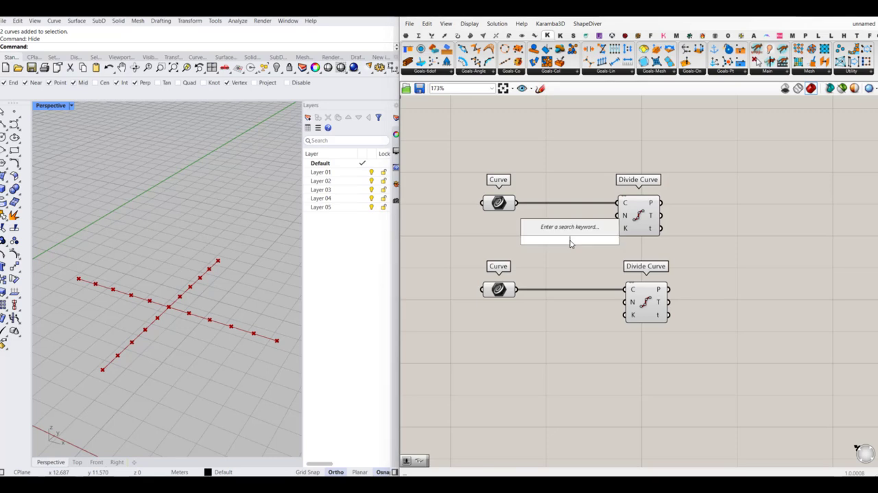
pyautogui.write('10<30')
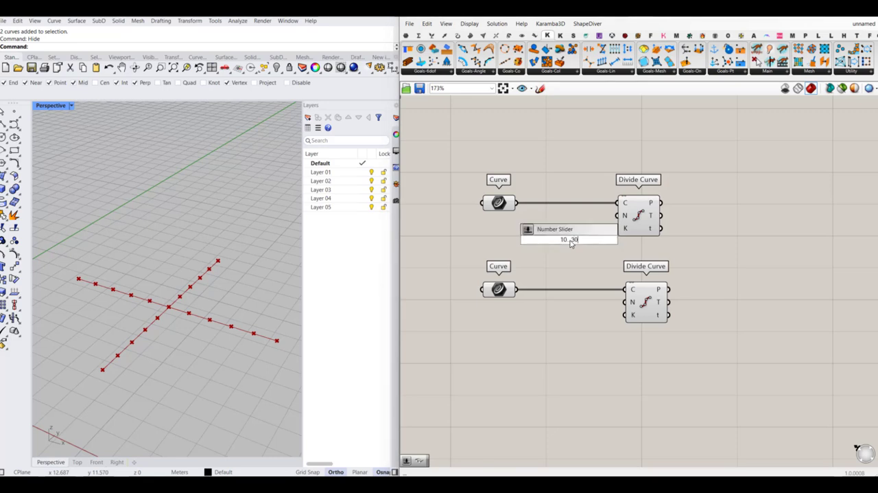
pyautogui.press('Return')
pyautogui.moveTo(587, 242); pyautogui.dragTo(619, 215)
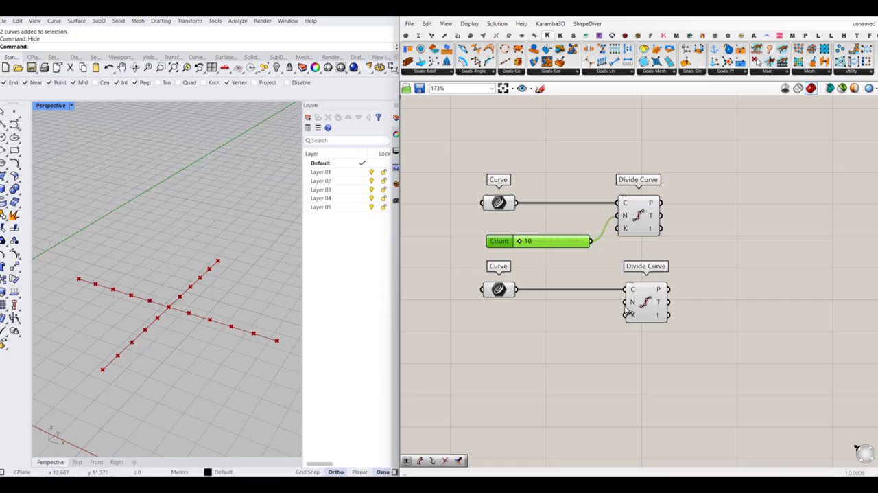
pyautogui.moveTo(625, 305); pyautogui.dragTo(573, 248)
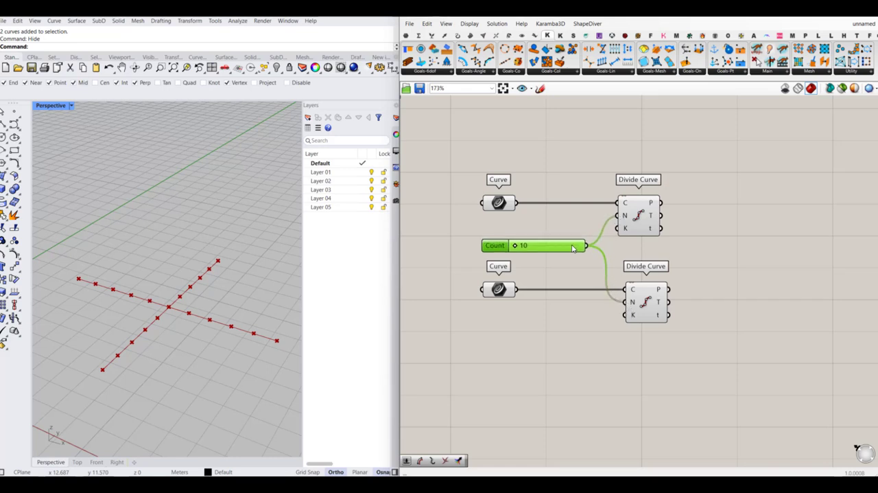
pyautogui.click(578, 363)
# - Add a PolyLine component beside the upper Divide Curve component
pyautogui.moveTo(706, 254); pyautogui.dragTo(646, 262, button='right')
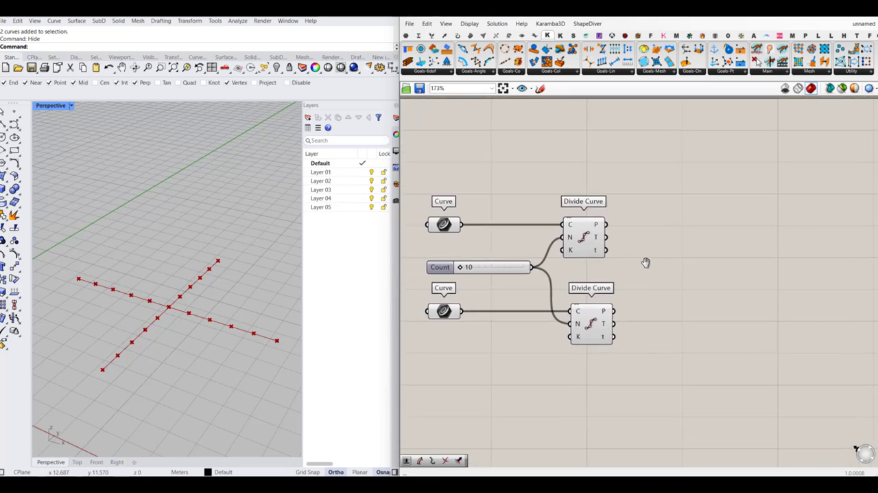
pyautogui.doubleClick(654, 239)
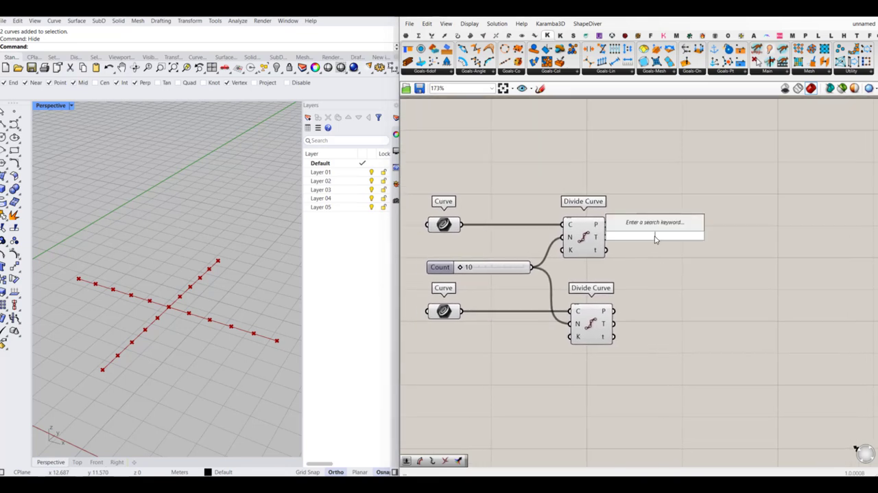
pyautogui.write('pol')
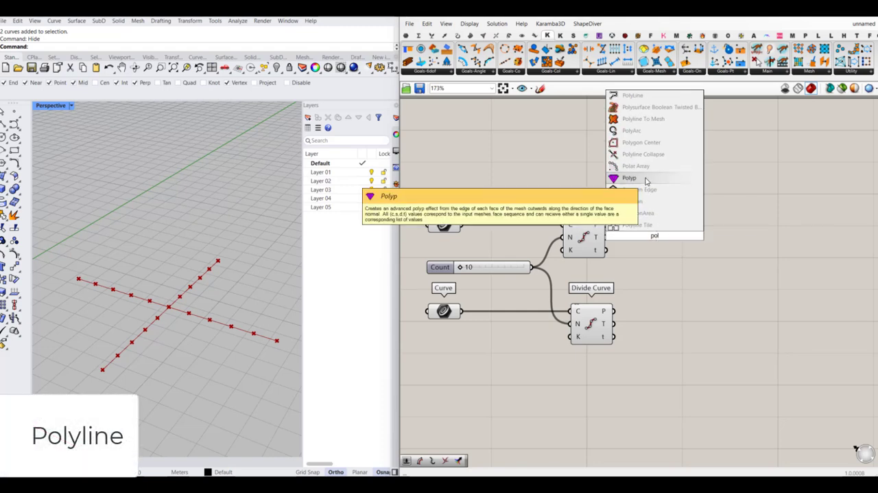
pyautogui.write('y')
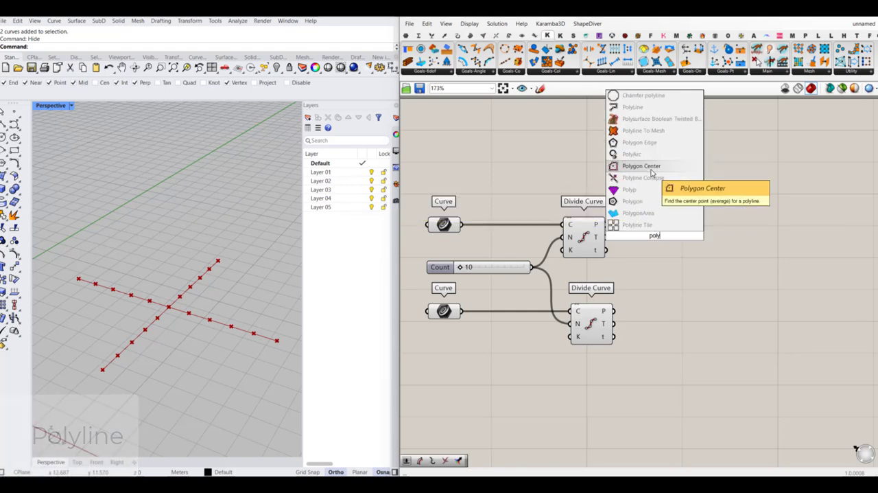
pyautogui.click(632, 108)
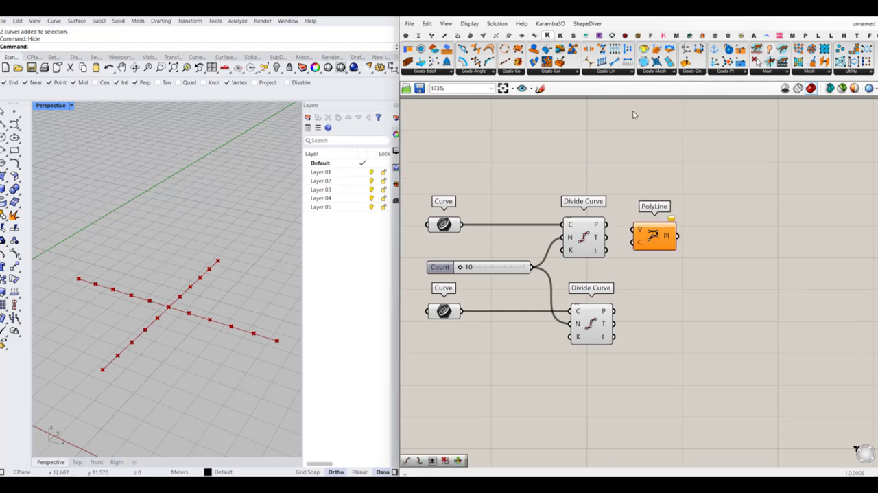
# - Copy the PolyLine component for the lower curve and connect each Divide Curve's P output to its PolyLine's V input
pyautogui.moveTo(614, 225); pyautogui.dragTo(702, 350)
pyautogui.moveTo(635, 319); pyautogui.dragTo(698, 341)
pyautogui.click(720, 280)
pyautogui.moveTo(715, 260); pyautogui.dragTo(681, 266, button='right')
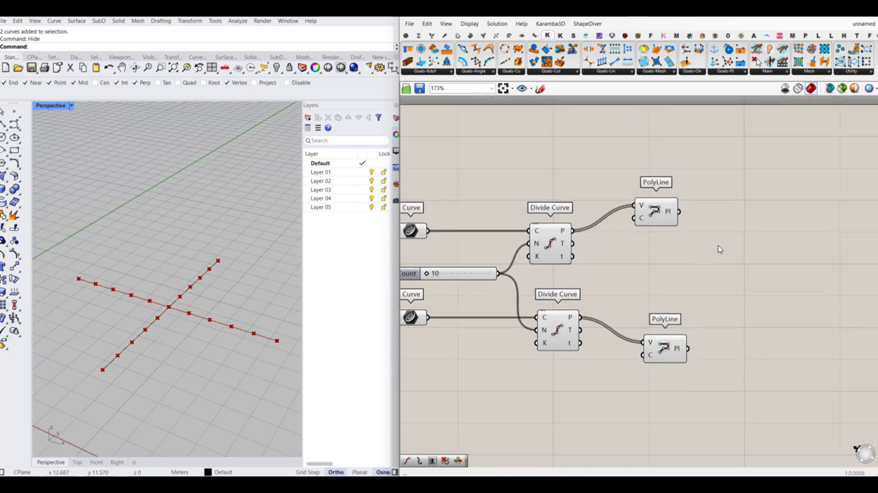
# - Add a Kangaroo Solver component well to the right of the PolyLine components
pyautogui.moveTo(744, 233); pyautogui.dragTo(698, 245, button='right')
pyautogui.scroll(-2, 651, 234)
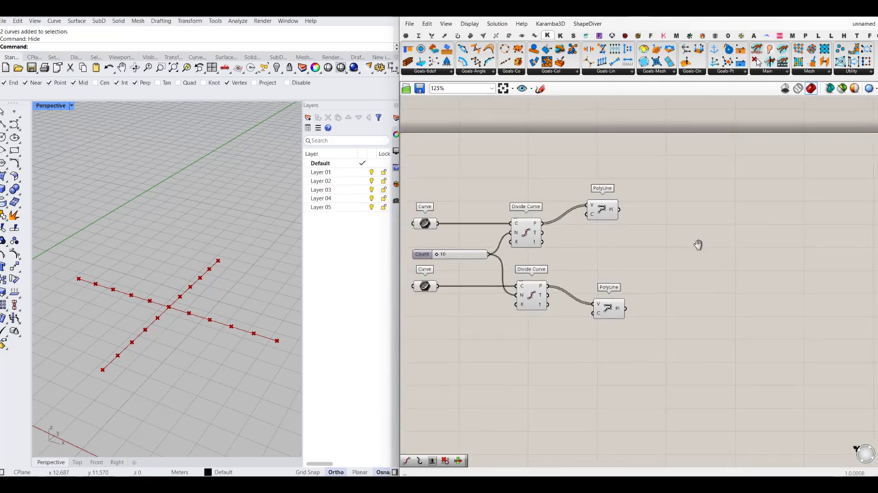
pyautogui.click(767, 71)
pyautogui.click(780, 135)
pyautogui.scroll(-3, 605, 238)
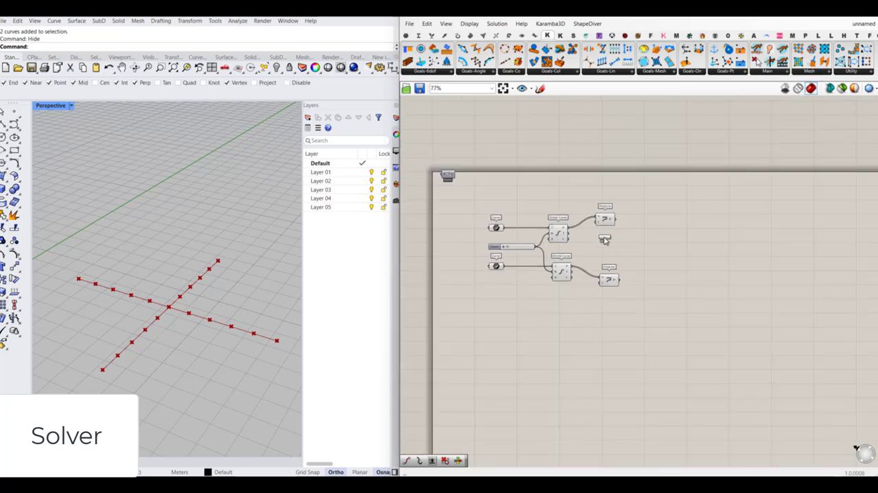
pyautogui.scroll(2, 780, 240)
pyautogui.click(808, 234)
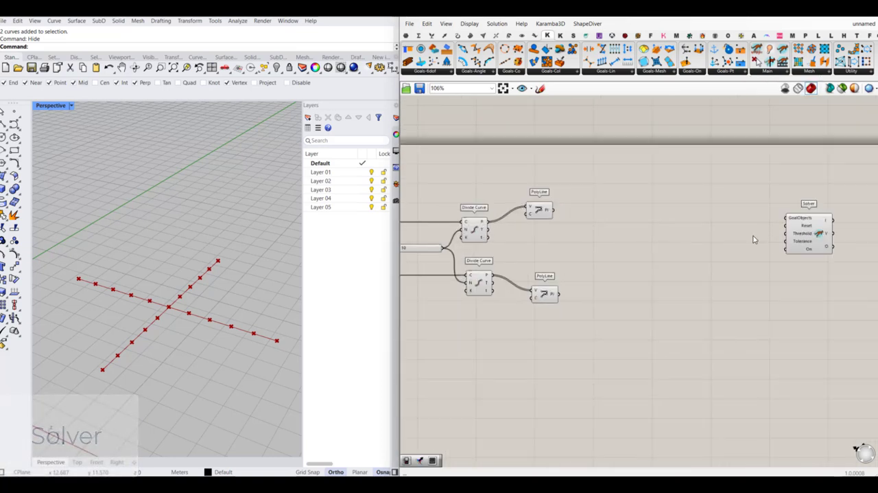
# - Add Kangaroo Load and Anchor goal components, one below the other, between the PolyLine components and the Solver
pyautogui.click(725, 71)
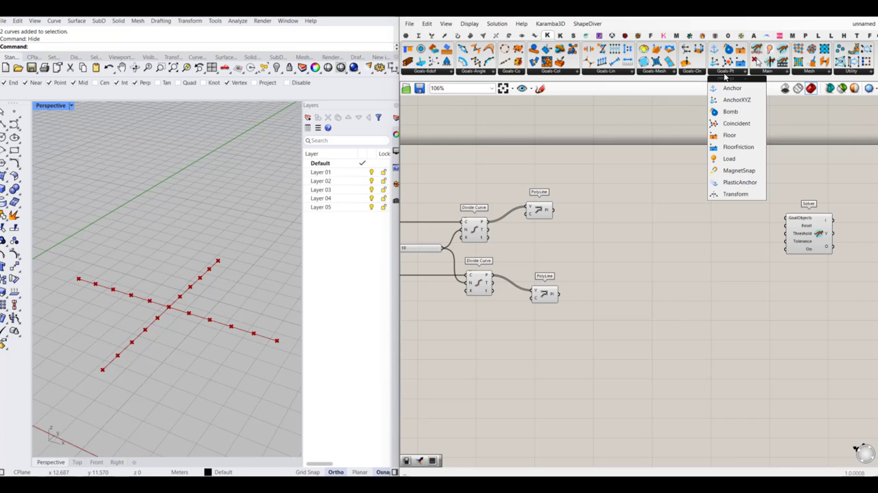
pyautogui.click(729, 158)
pyautogui.click(666, 209)
pyautogui.click(726, 72)
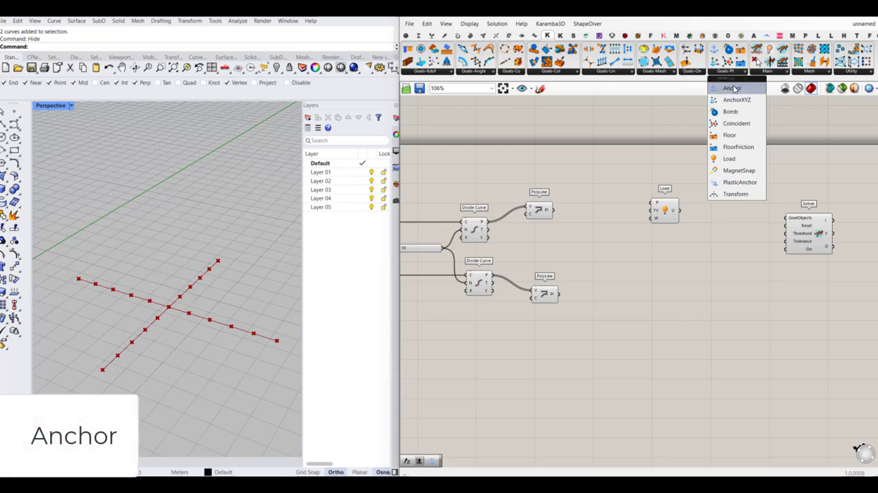
pyautogui.click(731, 87)
pyautogui.click(671, 259)
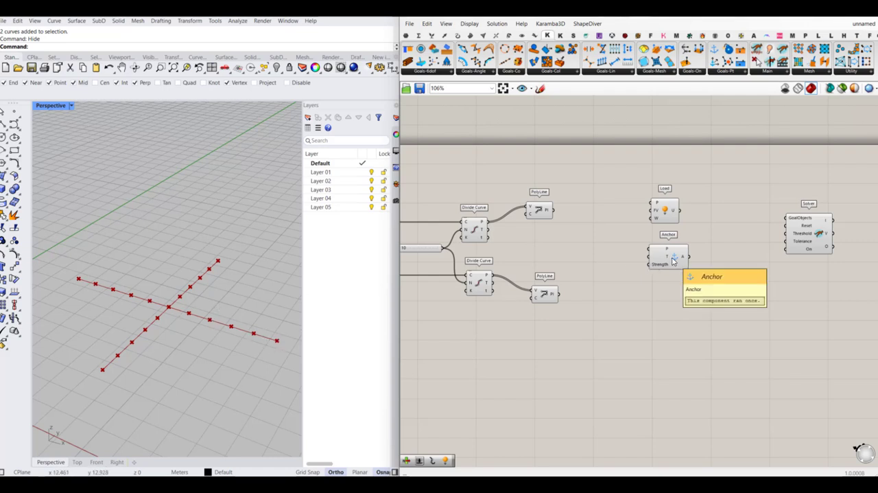
# - Add Kangaroo Length(Line) and Rod goal components below the Anchor component
pyautogui.click(616, 74)
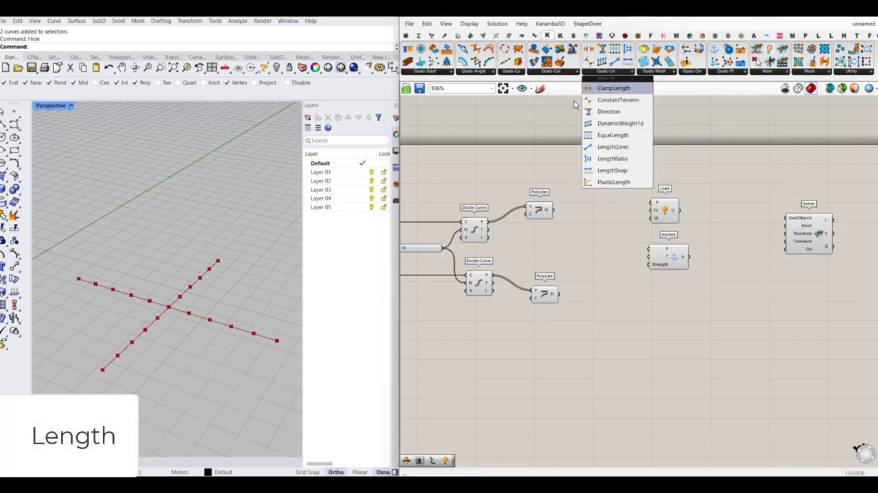
pyautogui.click(625, 148)
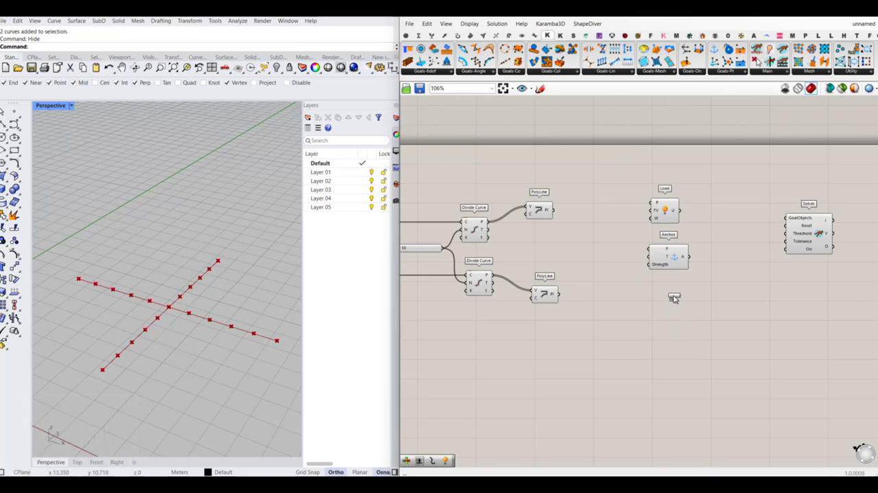
pyautogui.click(672, 295)
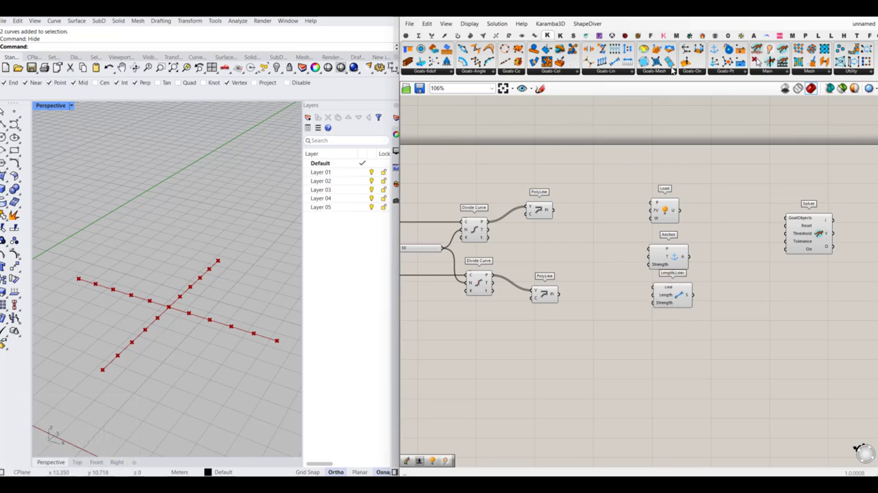
pyautogui.click(489, 71)
pyautogui.click(476, 148)
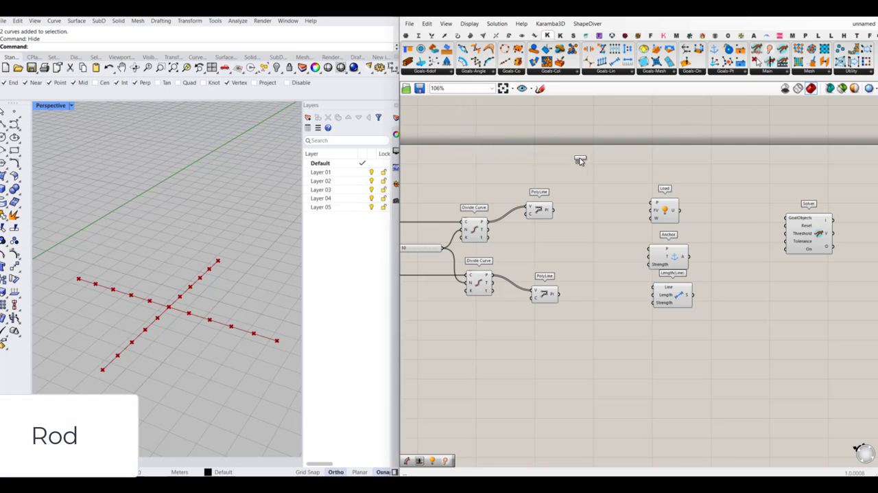
pyautogui.click(679, 340)
pyautogui.moveTo(681, 340); pyautogui.dragTo(673, 336)
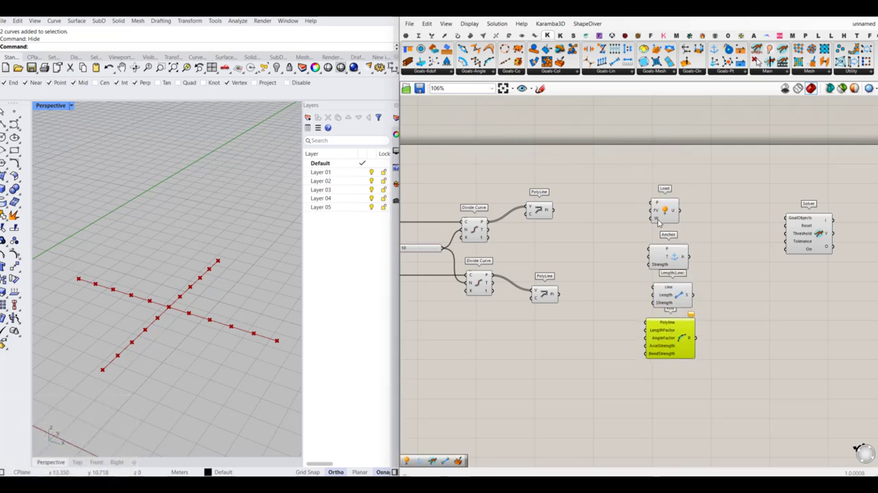
# - Add a Kangaroo Show component above the Load component and connect the upper PolyLine's output to its G input
pyautogui.click(767, 71)
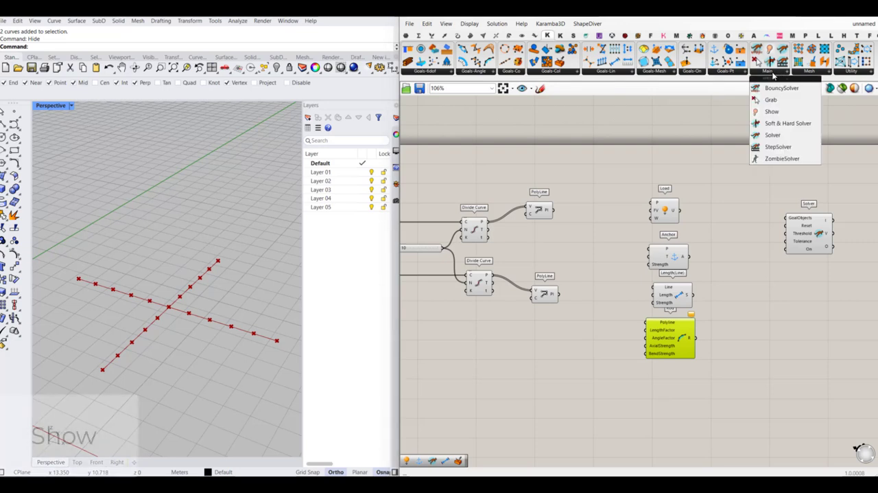
pyautogui.click(772, 114)
pyautogui.click(665, 169)
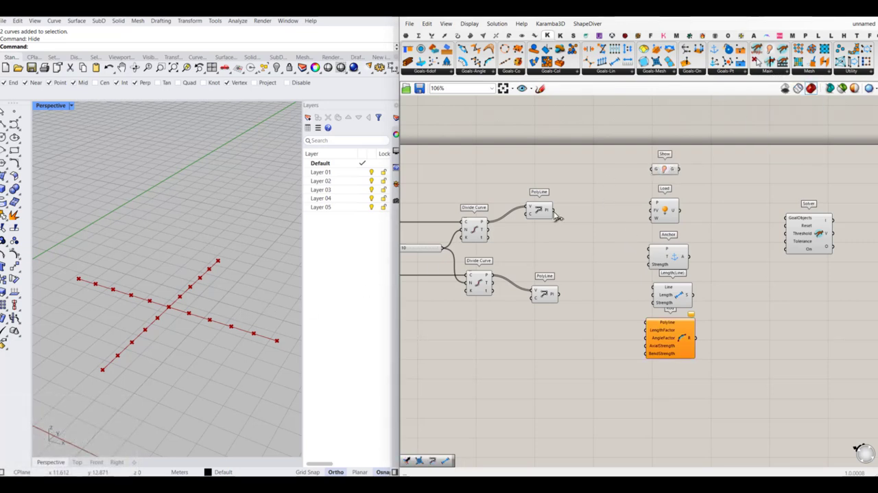
pyautogui.moveTo(554, 211); pyautogui.dragTo(654, 169)
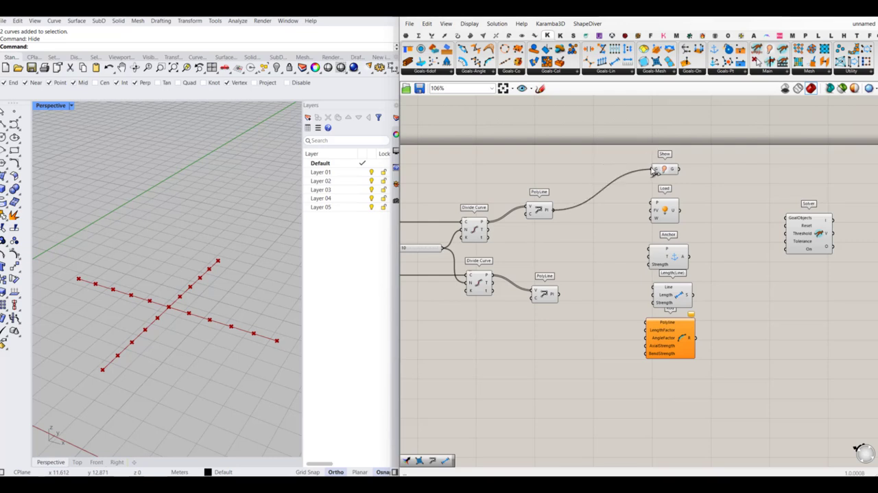
# - Insert a relay in the wire to Show, feed both PolyLine outputs into it, and space the goal components farther right
pyautogui.doubleClick(590, 204)
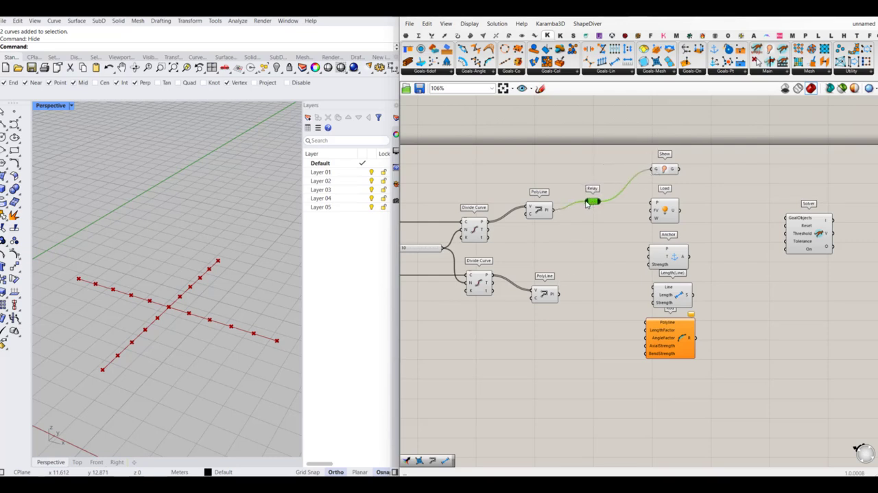
pyautogui.moveTo(585, 201); pyautogui.dragTo(572, 291)
pyautogui.click(572, 289)
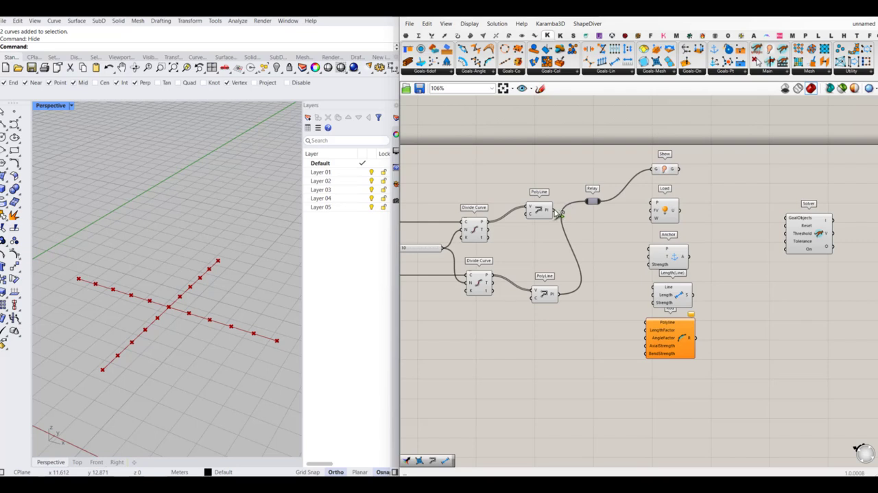
pyautogui.keyDown('shift'); pyautogui.moveTo(554, 210); pyautogui.dragTo(763, 176); pyautogui.keyUp('shift')
pyautogui.click(595, 202)
pyautogui.click(753, 187)
pyautogui.moveTo(738, 196); pyautogui.dragTo(728, 195, button='right')
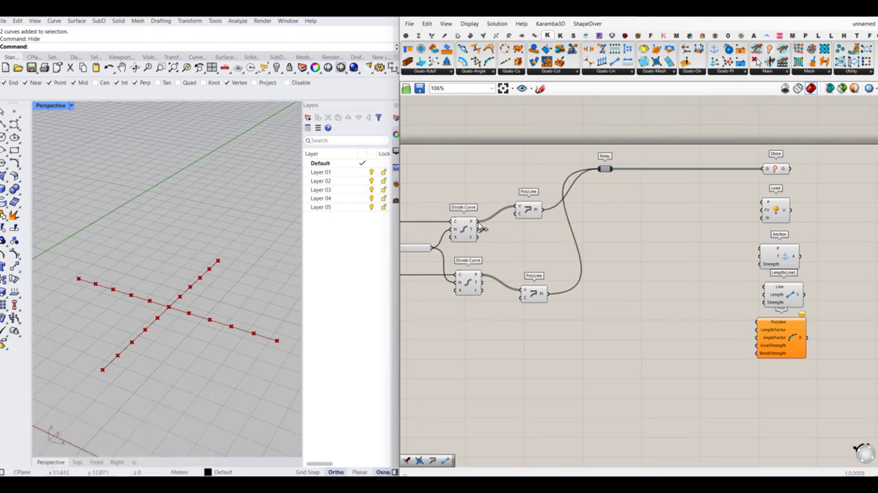
# - Connect the P outputs of both Divide Curve components through a second relay to the Load component's P input
pyautogui.moveTo(480, 221); pyautogui.dragTo(763, 204)
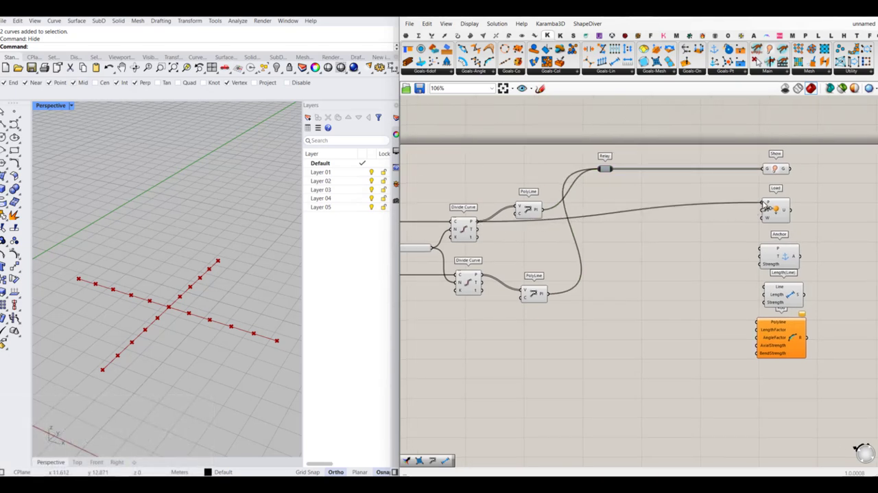
pyautogui.doubleClick(664, 206)
pyautogui.moveTo(663, 207); pyautogui.dragTo(606, 212)
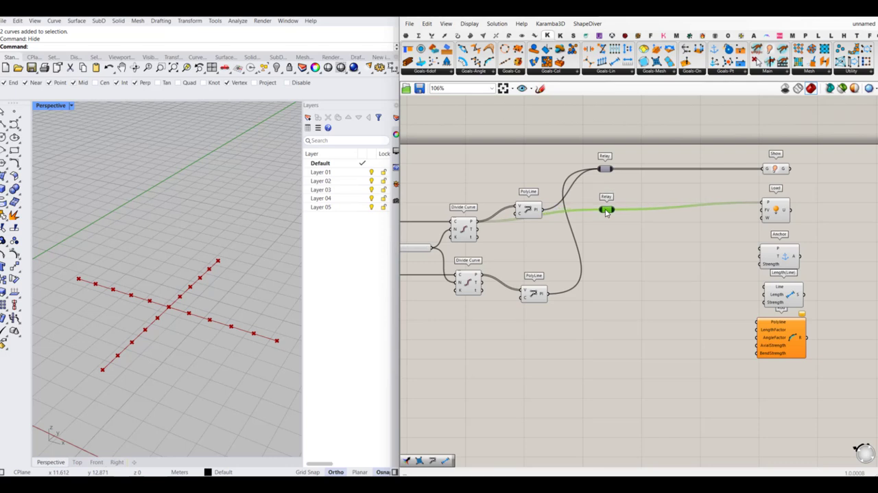
pyautogui.moveTo(481, 278); pyautogui.dragTo(600, 209)
pyautogui.click(692, 255)
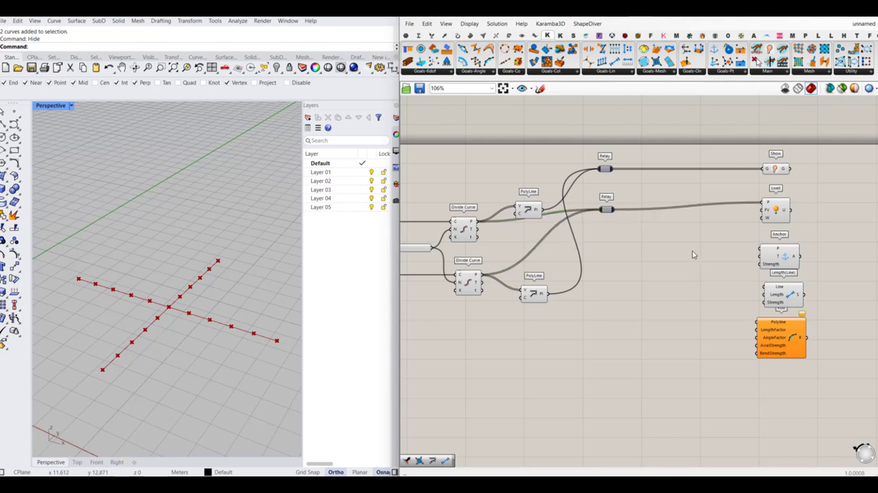
# - Add a number slider with value 0.00 and connect it to the Load component's W input
pyautogui.doubleClick(734, 225)
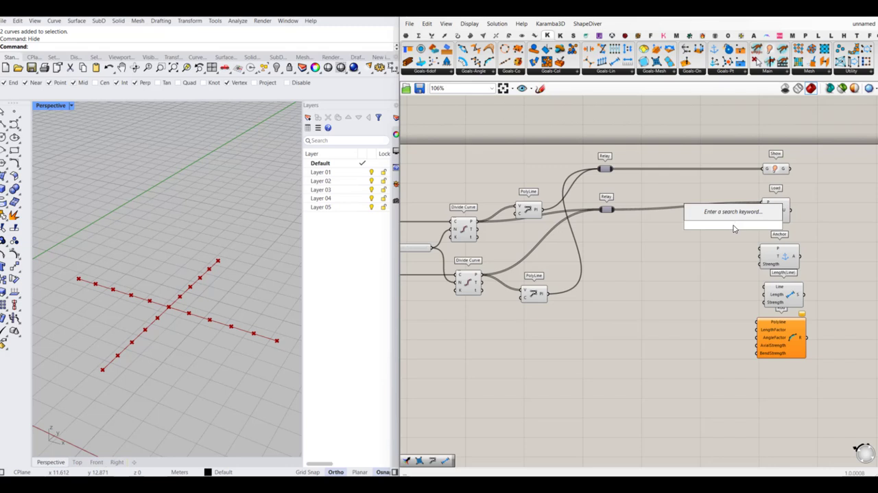
pyautogui.write('0')
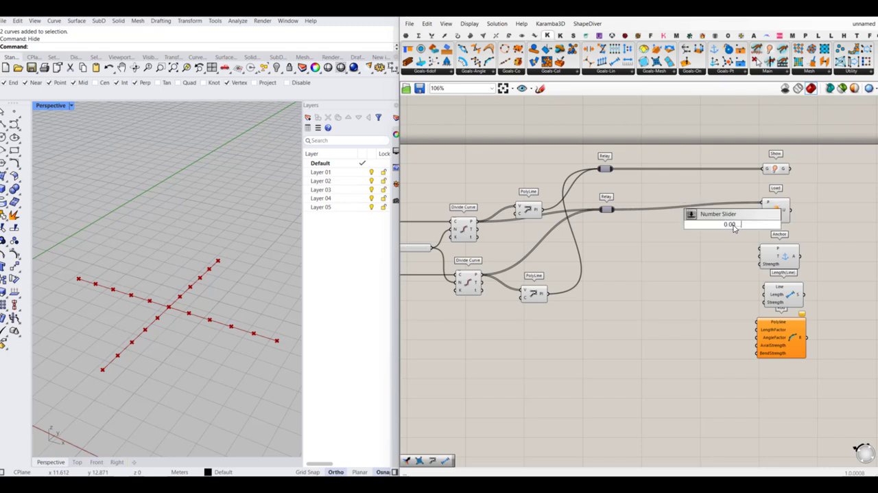
pyautogui.write('.00')
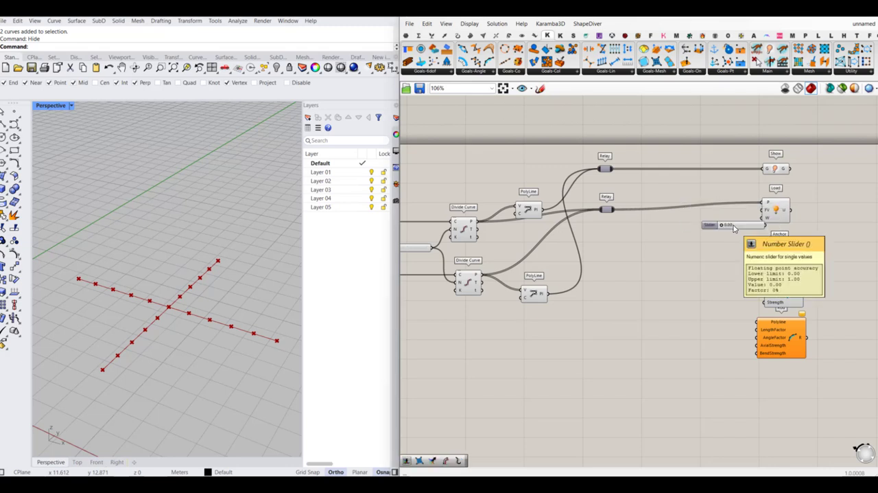
pyautogui.press('Return')
pyautogui.moveTo(762, 219); pyautogui.dragTo(728, 220)
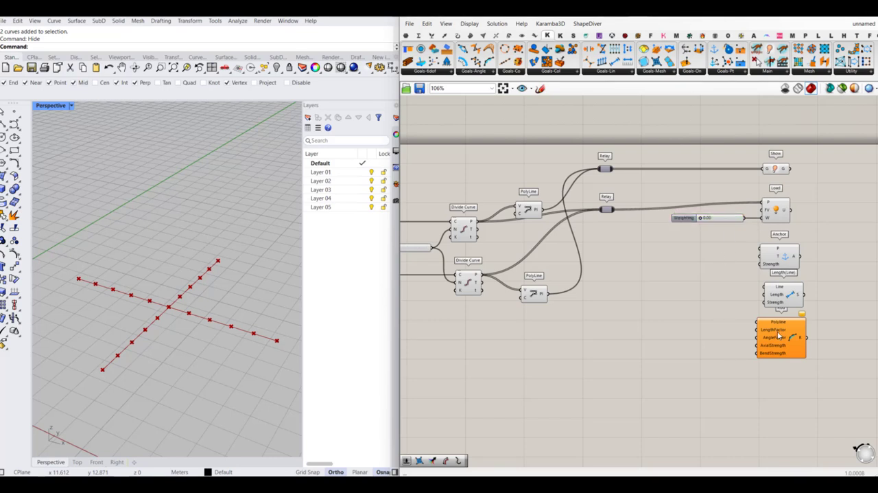
# - Connect the polyline relay to the Rod's Polyline input and the Length(Line) component's Line input, spacing both components apart
pyautogui.moveTo(780, 336); pyautogui.dragTo(783, 345)
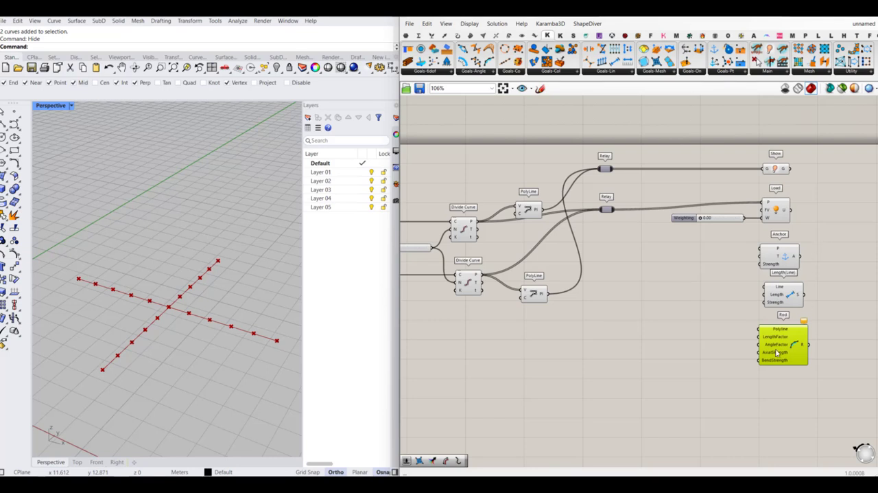
pyautogui.moveTo(760, 330); pyautogui.dragTo(622, 175)
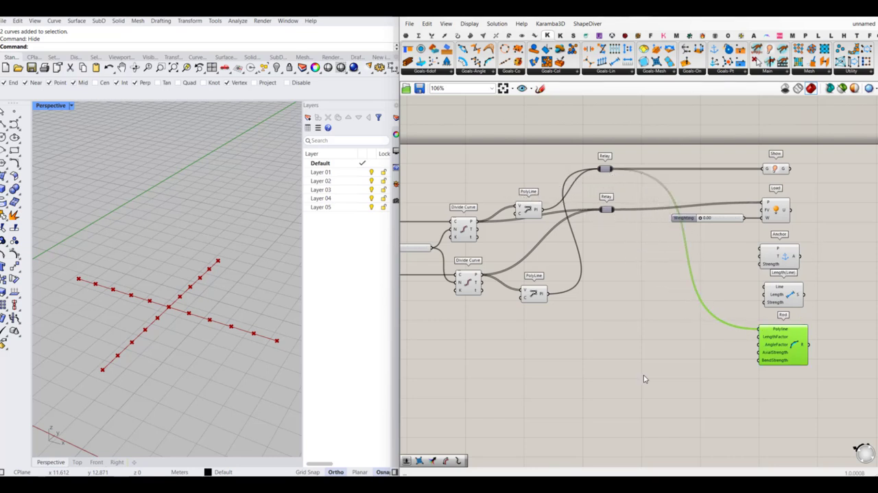
pyautogui.moveTo(762, 306); pyautogui.dragTo(733, 314, button='right')
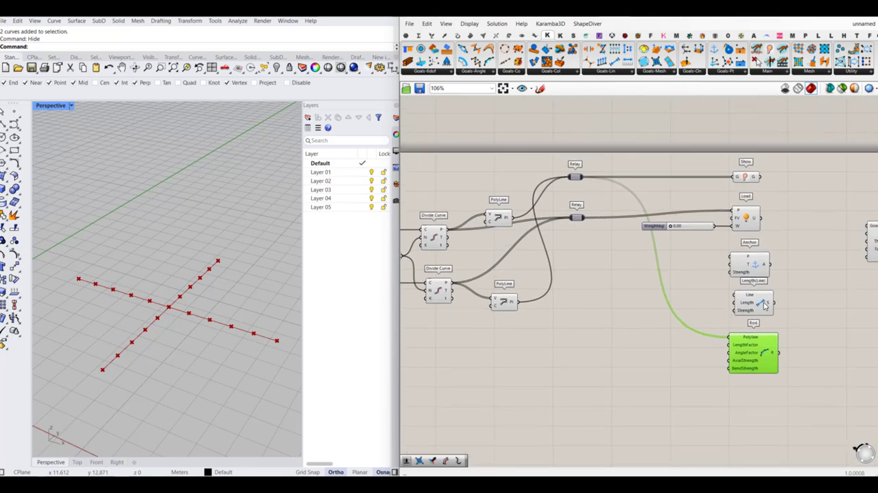
pyautogui.click(764, 305)
pyautogui.click(631, 281)
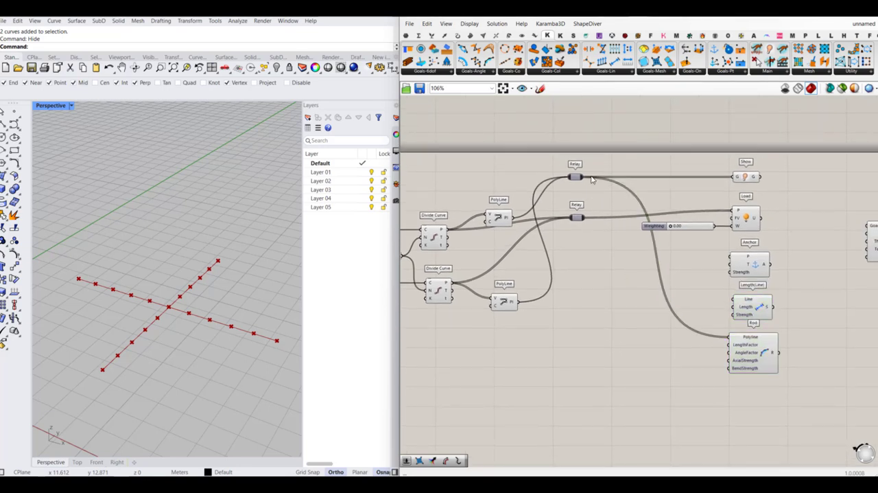
pyautogui.moveTo(580, 179); pyautogui.dragTo(733, 299)
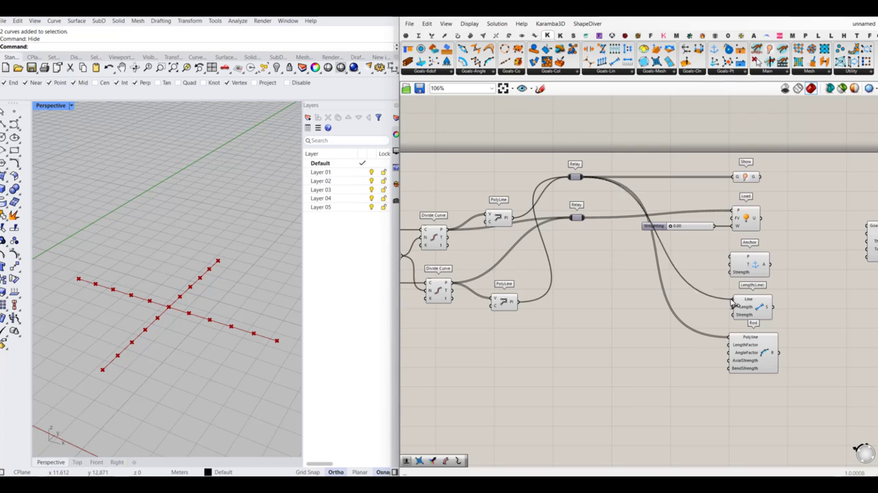
# - Rearrange the goal components so that Length(Line) and Rod sit below Load and Anchor comes last
pyautogui.moveTo(755, 262); pyautogui.dragTo(761, 416)
pyautogui.click(766, 356)
pyautogui.keyDown('shift'); pyautogui.click(757, 310); pyautogui.keyUp('shift')
pyautogui.moveTo(757, 310); pyautogui.dragTo(751, 266)
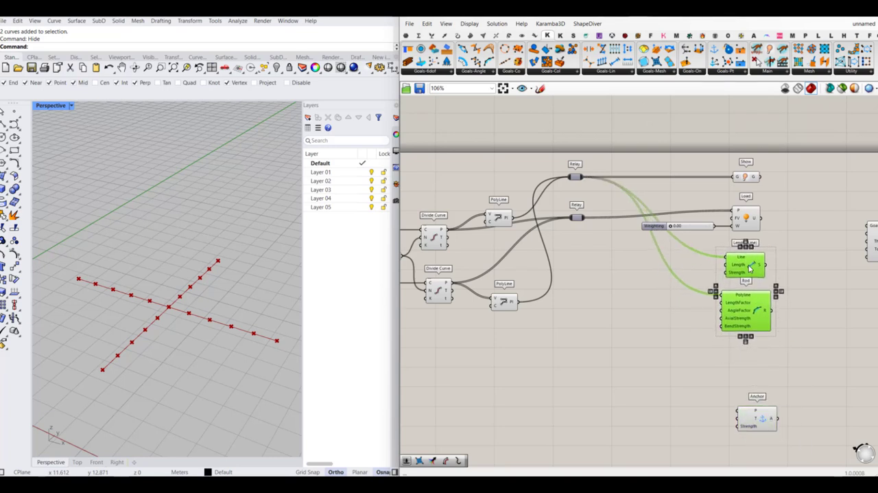
pyautogui.click(683, 326)
pyautogui.moveTo(551, 271); pyautogui.dragTo(585, 251, button='right')
pyautogui.moveTo(780, 399); pyautogui.dragTo(787, 341)
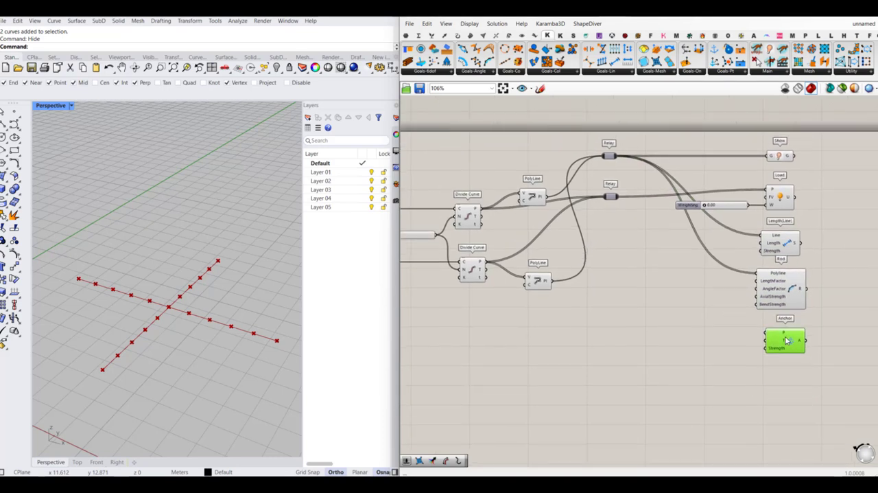
pyautogui.click(699, 342)
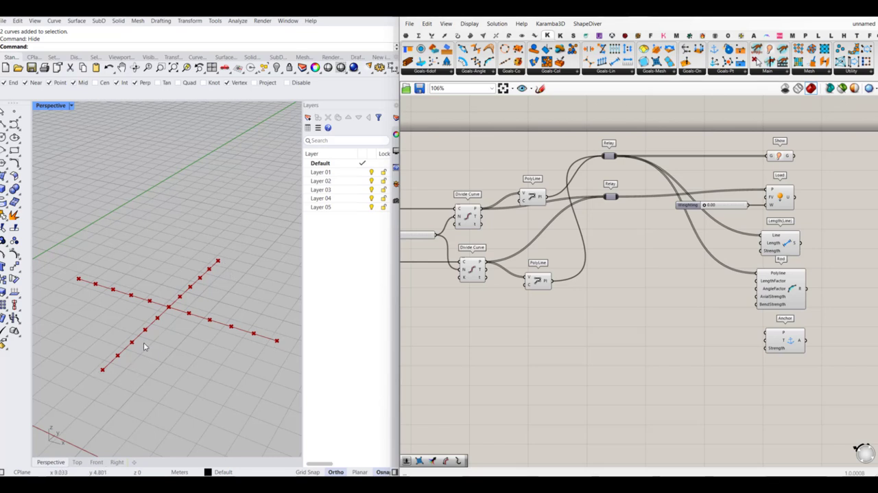
# - Add two List Item components whose L inputs are fed from the first Divide Curve's P output through a shared relay
pyautogui.doubleClick(647, 286)
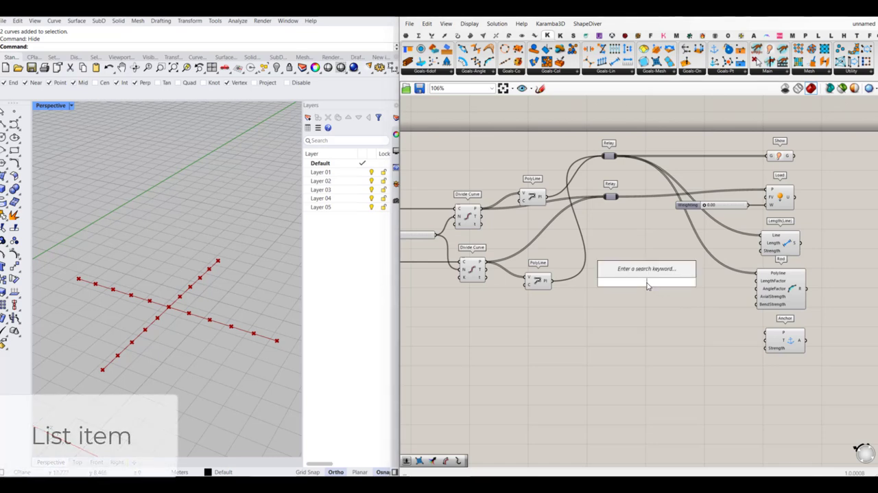
pyautogui.write('list')
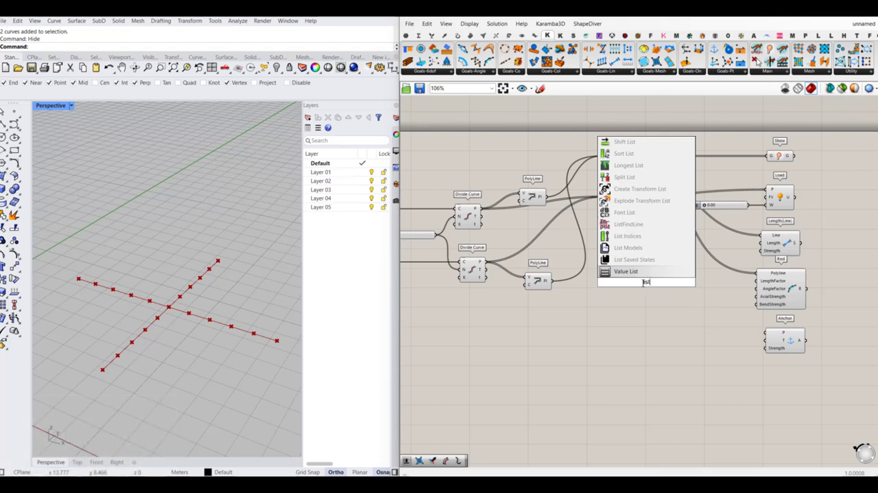
pyautogui.write(' ite')
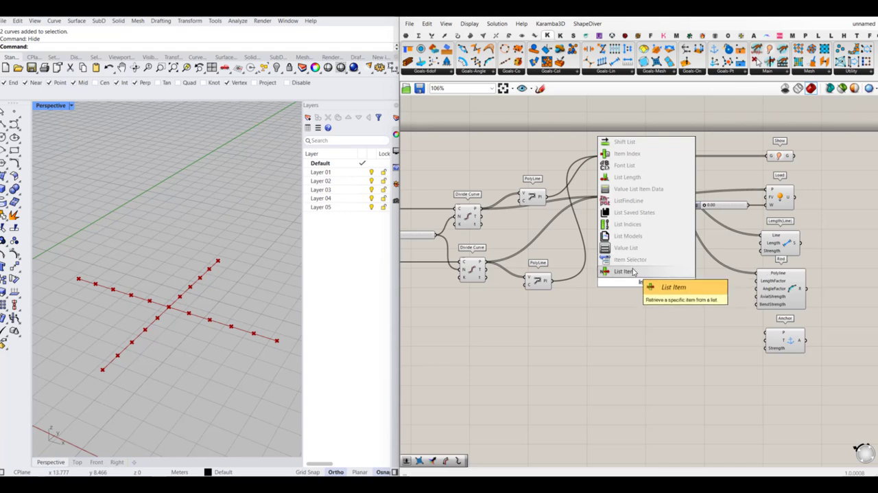
pyautogui.click(624, 272)
pyautogui.moveTo(598, 265); pyautogui.dragTo(482, 208)
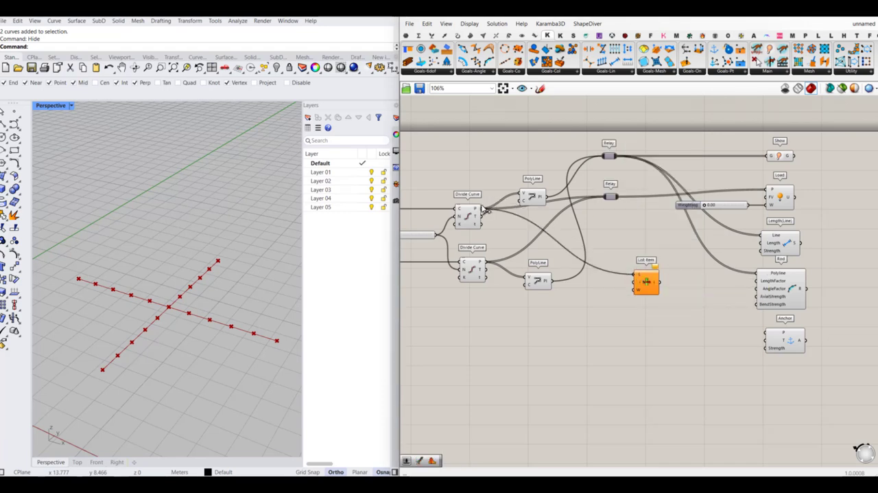
pyautogui.moveTo(653, 286); pyautogui.dragTo(644, 315)
pyautogui.doubleClick(603, 264)
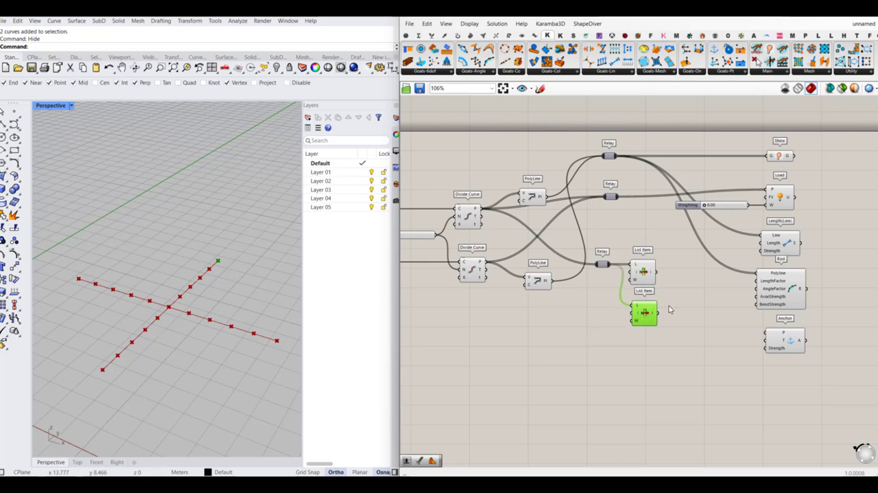
# - Reverse the L input of the second List Item and compare the points that the two List Items pick
pyautogui.click(671, 309)
pyautogui.rightClick(637, 308)
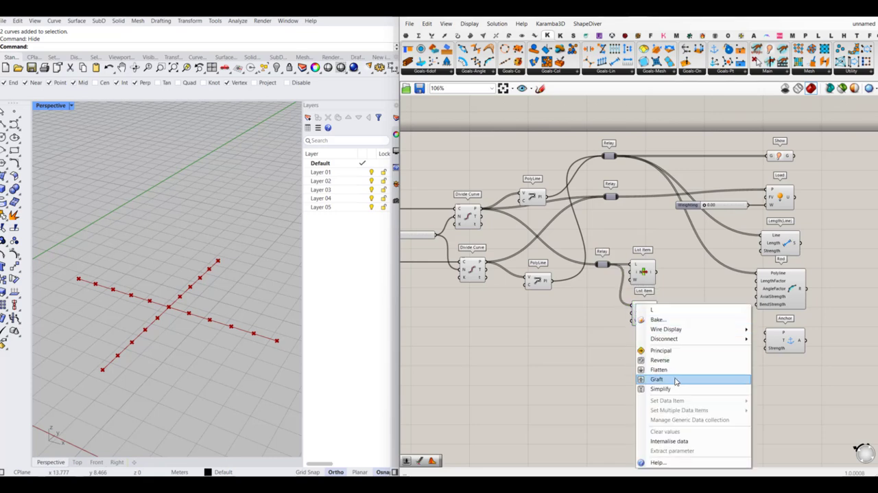
pyautogui.click(655, 369)
pyautogui.click(642, 312)
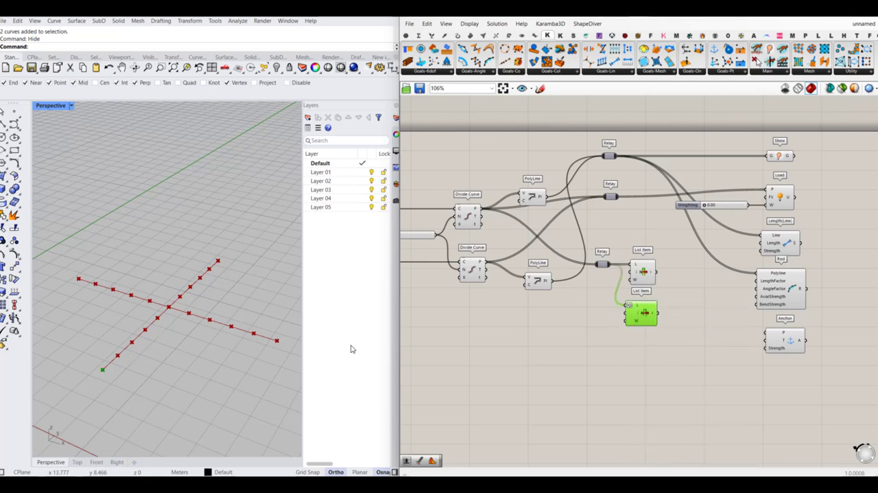
pyautogui.click(644, 275)
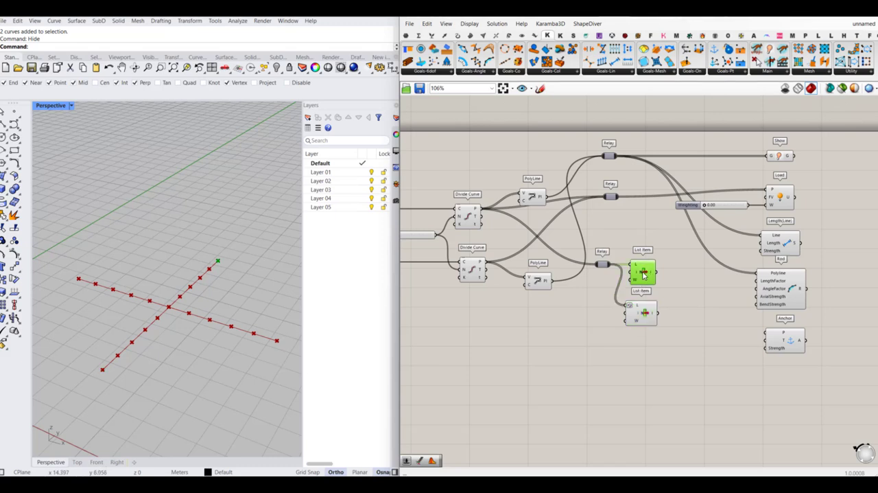
pyautogui.click(645, 312)
pyautogui.click(660, 377)
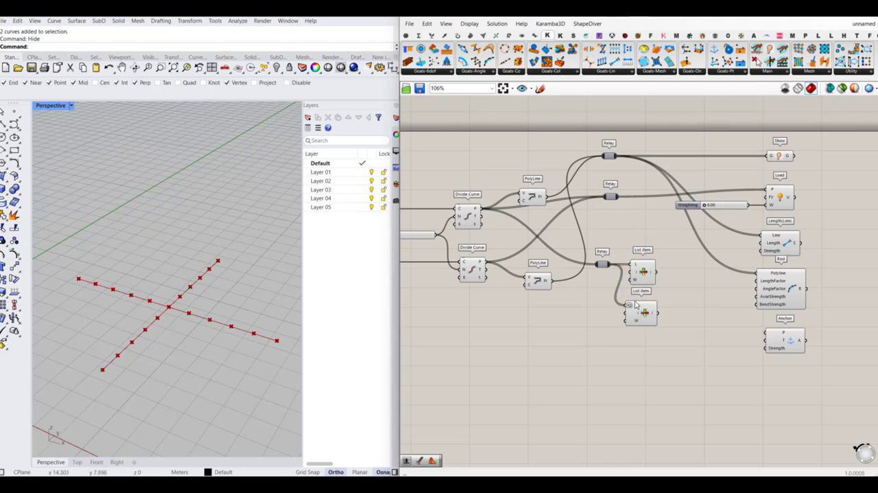
# - Duplicate the relay with both List Items below the originals and connect the copied relay to the second Divide Curve's P output
pyautogui.moveTo(566, 302); pyautogui.dragTo(554, 298, button='right')
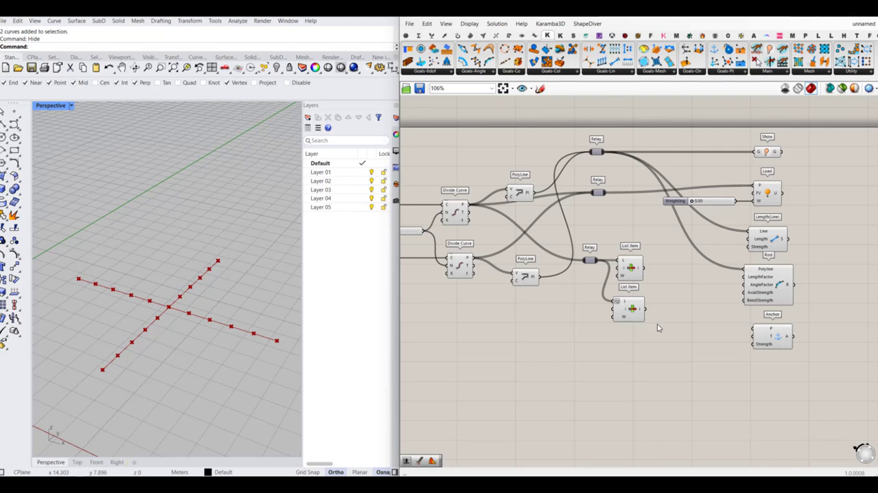
pyautogui.moveTo(659, 325); pyautogui.dragTo(583, 251)
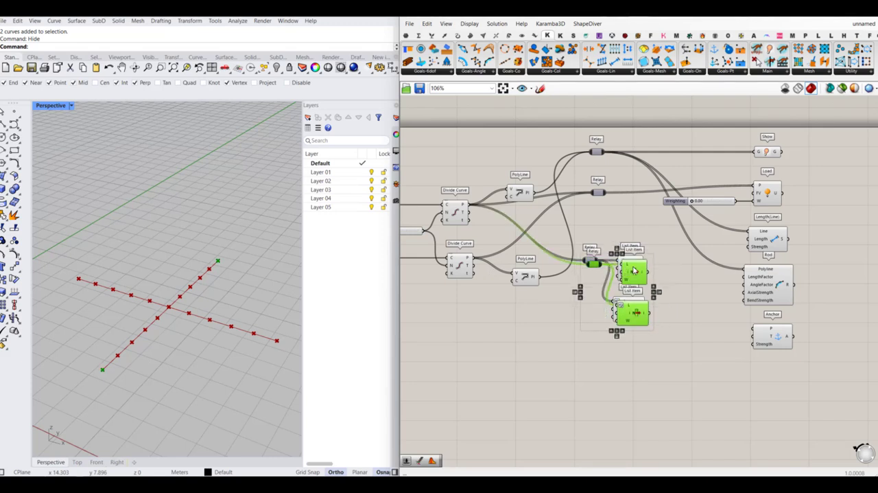
pyautogui.keyDown('alt'); pyautogui.moveTo(630, 267); pyautogui.dragTo(471, 258); pyautogui.keyUp('alt')
pyautogui.click(612, 373)
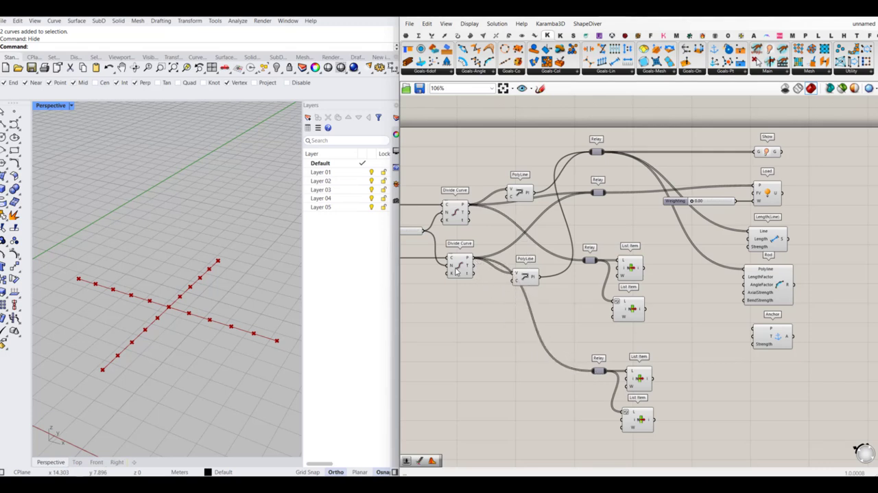
# - Move both groups of relays and List Items below the PolyLine components
pyautogui.moveTo(662, 339); pyautogui.dragTo(644, 298, button='right')
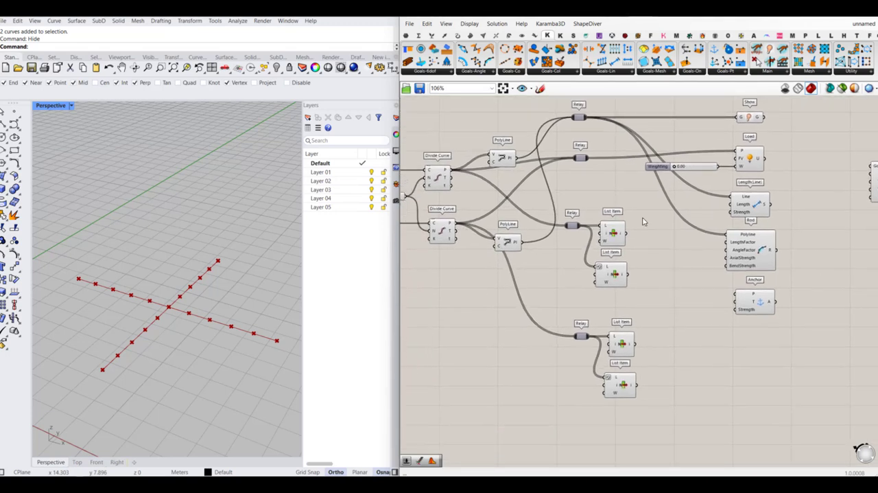
pyautogui.moveTo(645, 217); pyautogui.dragTo(560, 430)
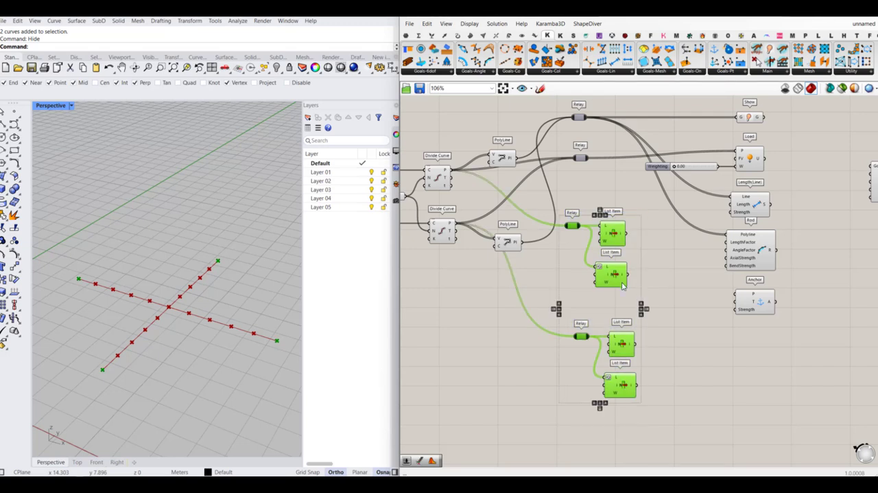
pyautogui.moveTo(615, 281); pyautogui.dragTo(581, 352)
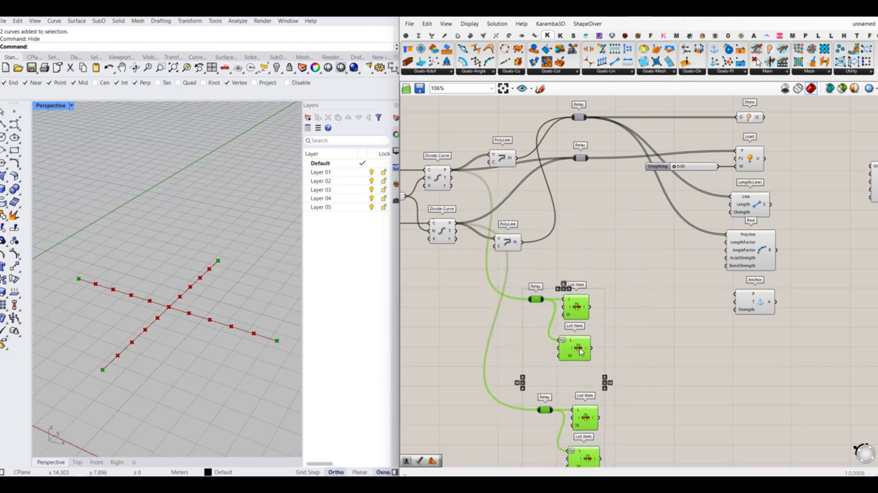
pyautogui.click(696, 364)
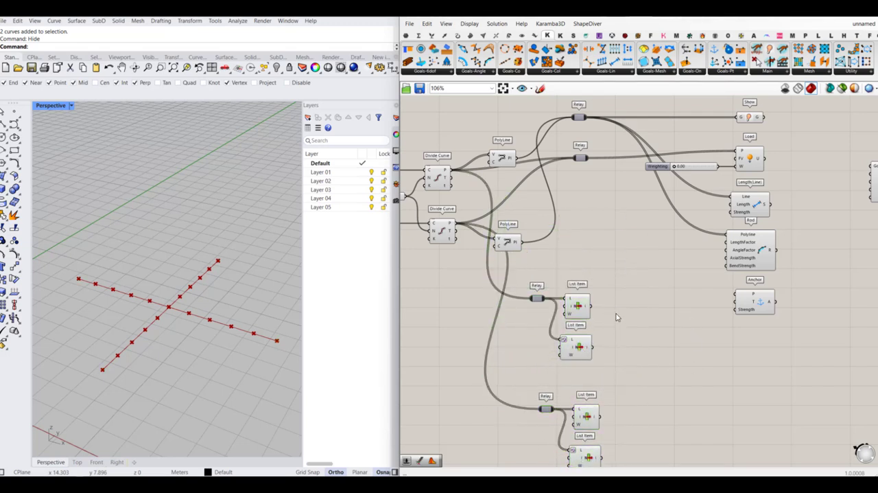
# - Connect the first List Item's output to the Anchor's P input and align the Anchor with it
pyautogui.moveTo(640, 297); pyautogui.dragTo(627, 288, button='right')
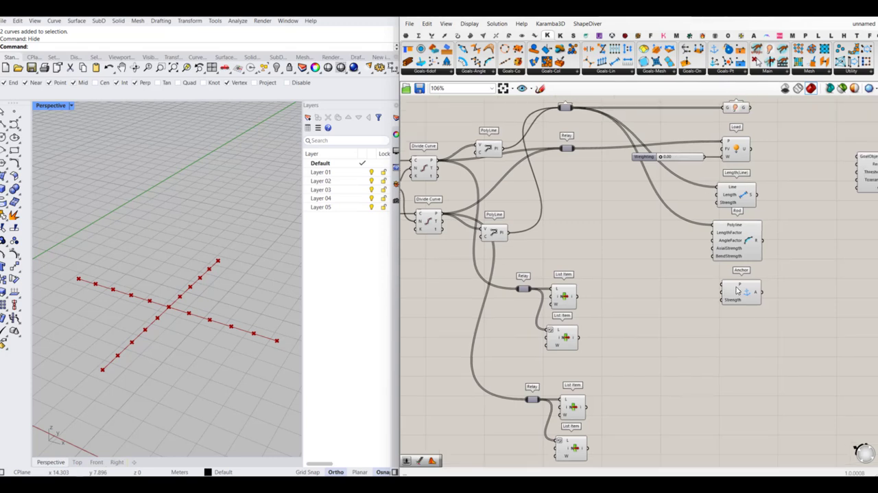
pyautogui.click(566, 297)
pyautogui.moveTo(577, 296); pyautogui.dragTo(749, 296)
pyautogui.moveTo(748, 297); pyautogui.dragTo(748, 310)
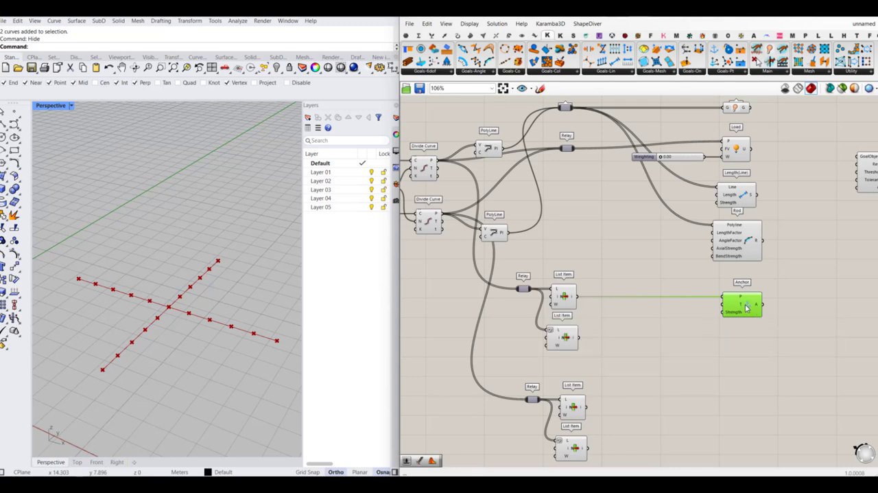
# - Duplicate the Anchor below the original and connect the second List Item's output to the copy's P input
pyautogui.keyDown('alt'); pyautogui.moveTo(746, 307); pyautogui.dragTo(745, 350); pyautogui.keyUp('alt')
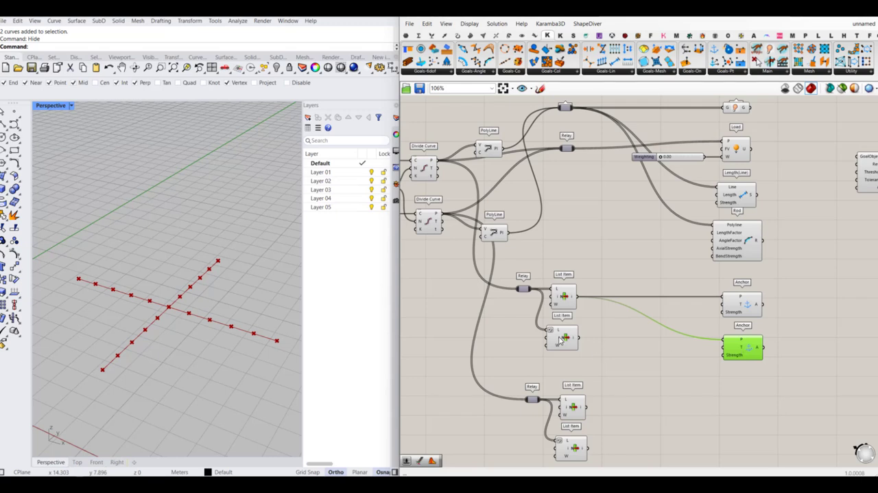
pyautogui.click(561, 338)
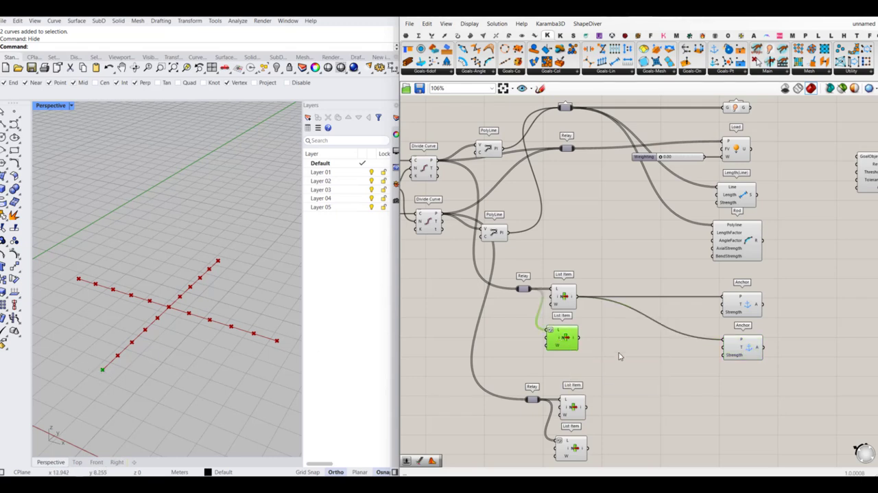
pyautogui.moveTo(582, 343); pyautogui.dragTo(742, 344)
pyautogui.click(741, 346)
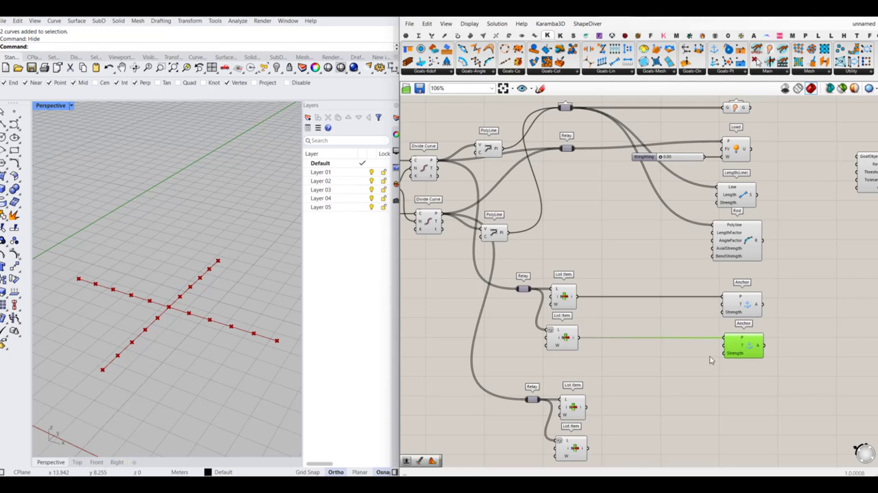
pyautogui.click(647, 365)
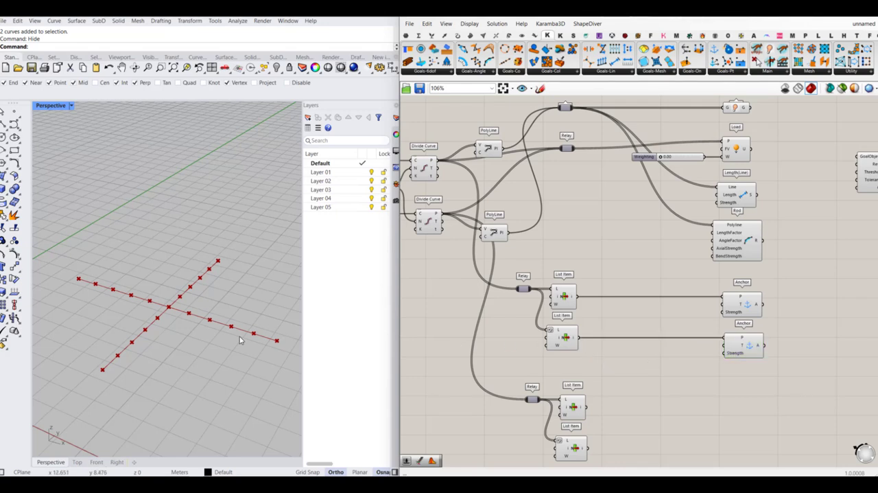
# - Add a Vector 2Pt component with the second List Item connected to A and the first List Item connected to B
pyautogui.doubleClick(641, 351)
pyautogui.write('vector')
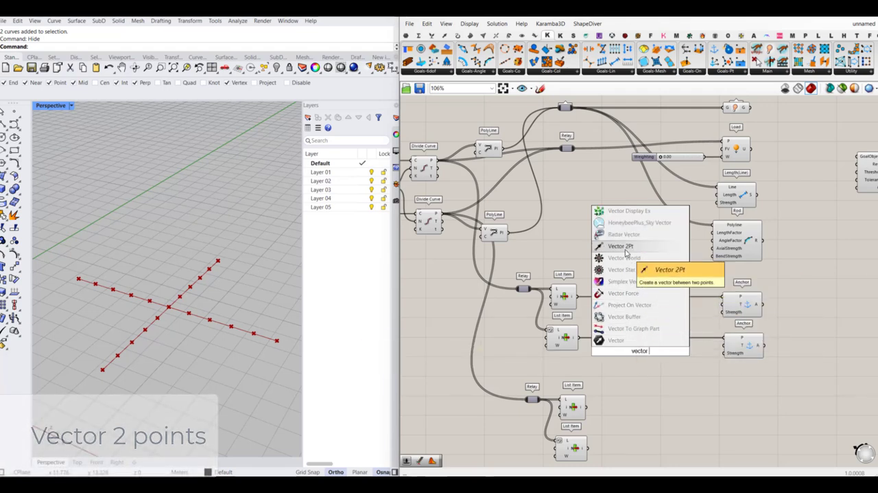
pyautogui.click(618, 217)
pyautogui.moveTo(630, 346); pyautogui.dragTo(586, 341)
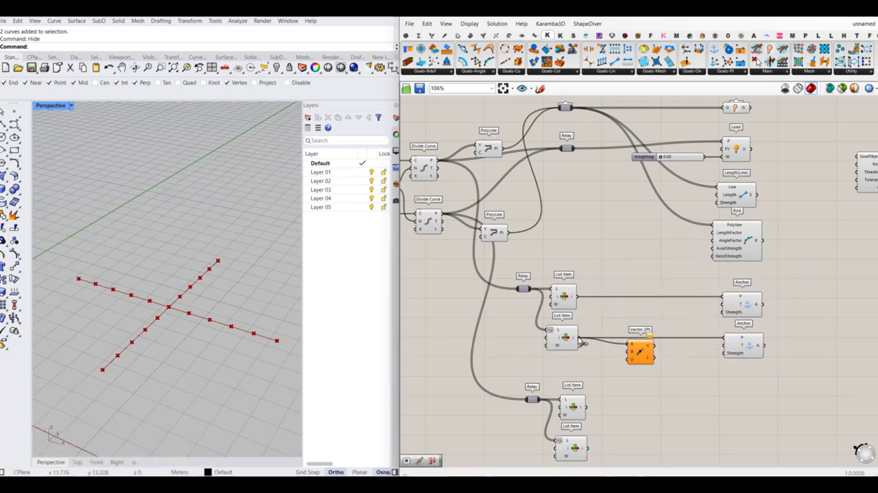
pyautogui.moveTo(642, 354); pyautogui.dragTo(581, 301)
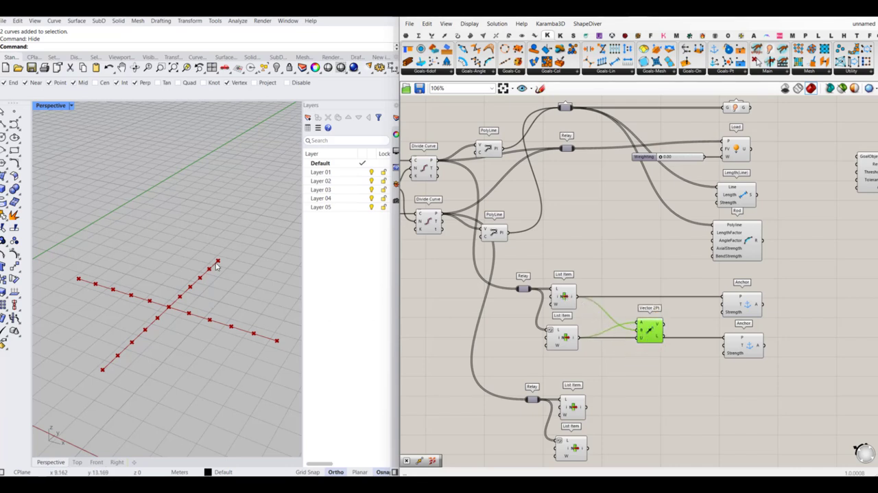
pyautogui.moveTo(647, 331); pyautogui.dragTo(637, 354)
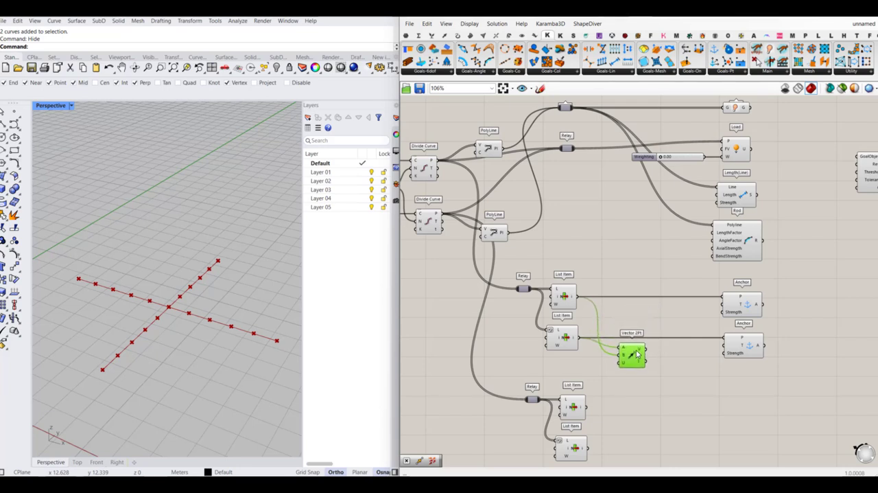
# - Add a Move component, connecting Vector 2Pt's V output to T and the second List Item's point through a relay to G
pyautogui.doubleClick(690, 370)
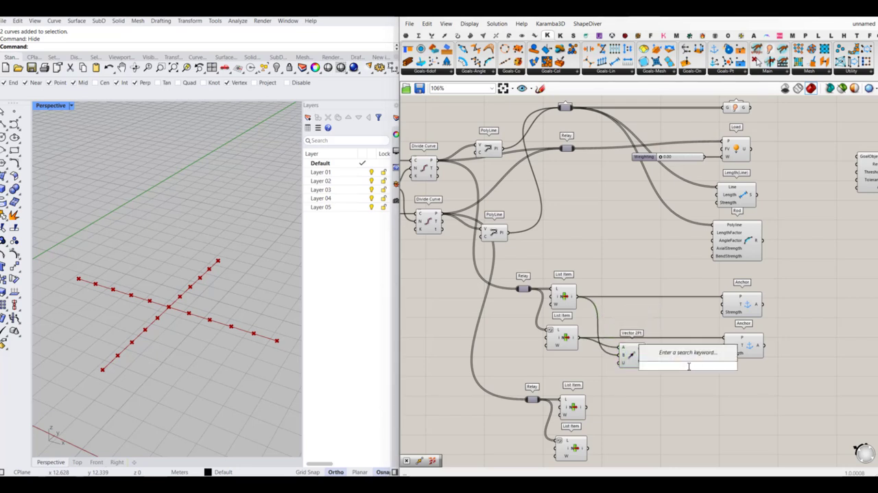
pyautogui.write('move')
pyautogui.click(676, 364)
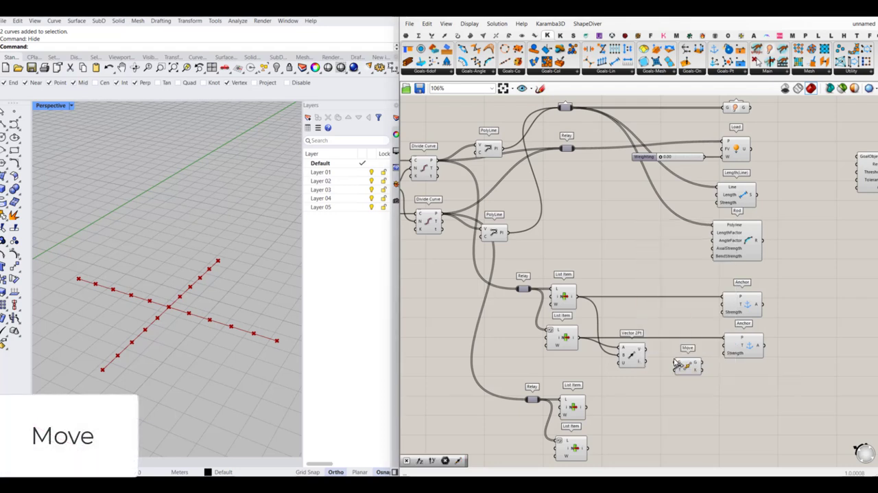
pyautogui.moveTo(676, 363); pyautogui.dragTo(649, 354)
pyautogui.doubleClick(665, 338)
pyautogui.moveTo(704, 354); pyautogui.dragTo(703, 349)
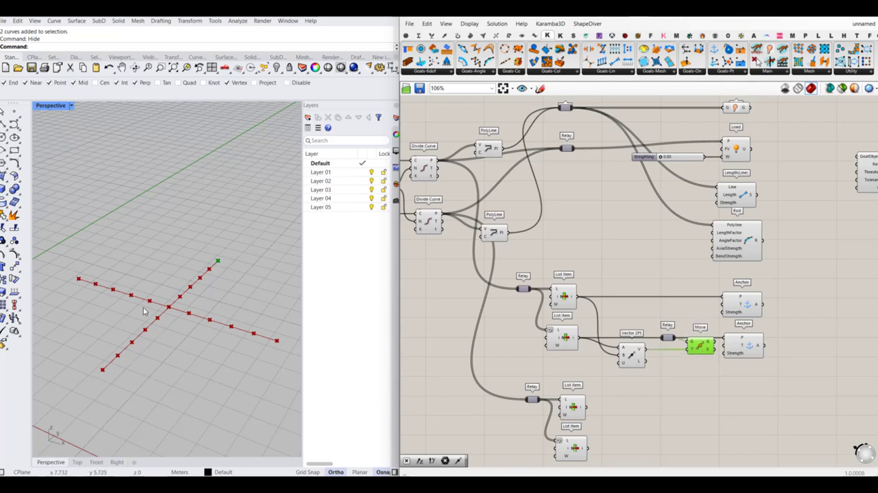
# - Shift the goal components and Solver farther from the List Items, and space the Move component away from Vector 2Pt
pyautogui.moveTo(726, 358); pyautogui.dragTo(655, 351, button='right')
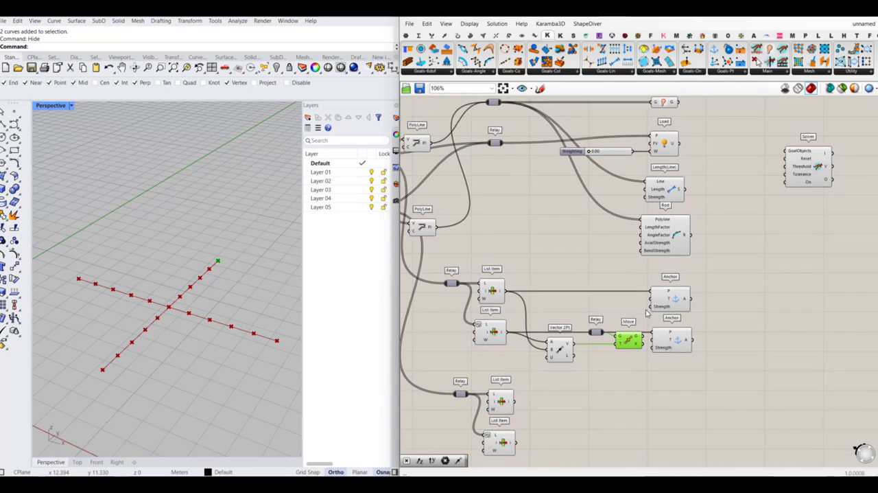
pyautogui.keyDown('alt'); pyautogui.moveTo(642, 299); pyautogui.dragTo(728, 305); pyautogui.keyUp('alt')
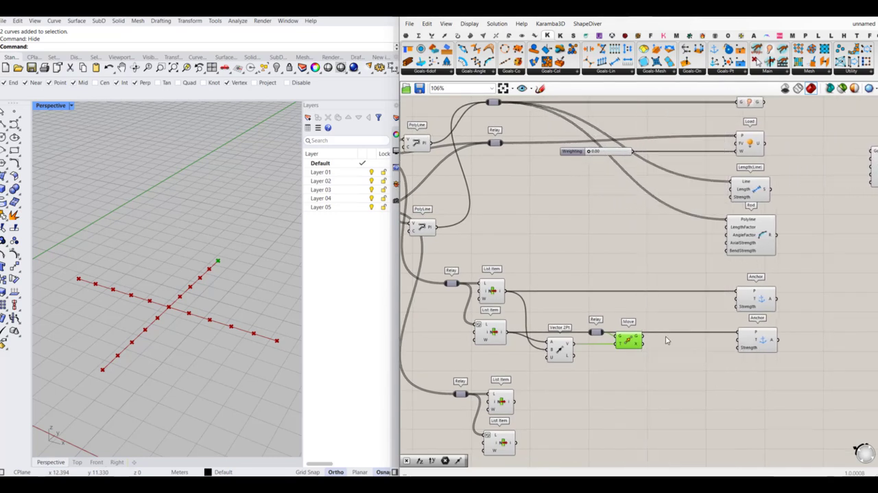
pyautogui.moveTo(624, 341); pyautogui.dragTo(671, 350)
# - Add a Multiplication component between Vector 2Pt and Move, and connect Vector 2Pt's V output to its A input
pyautogui.doubleClick(620, 376)
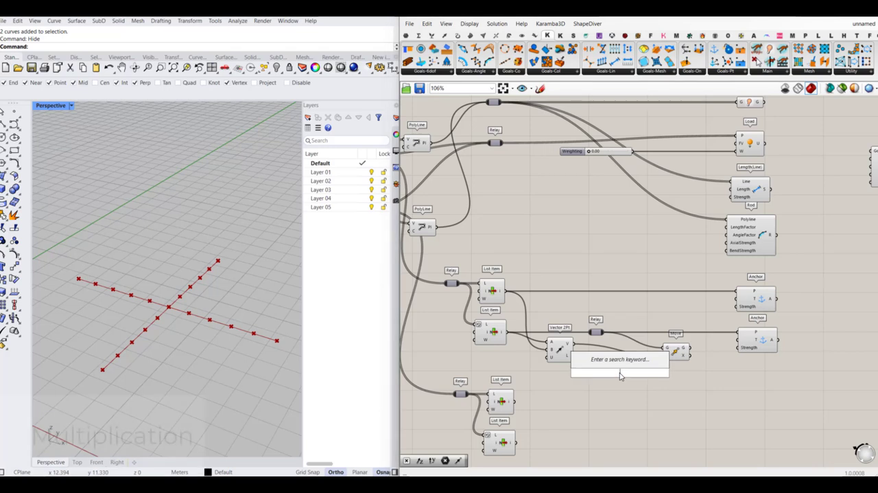
pyautogui.write('Multiplication')
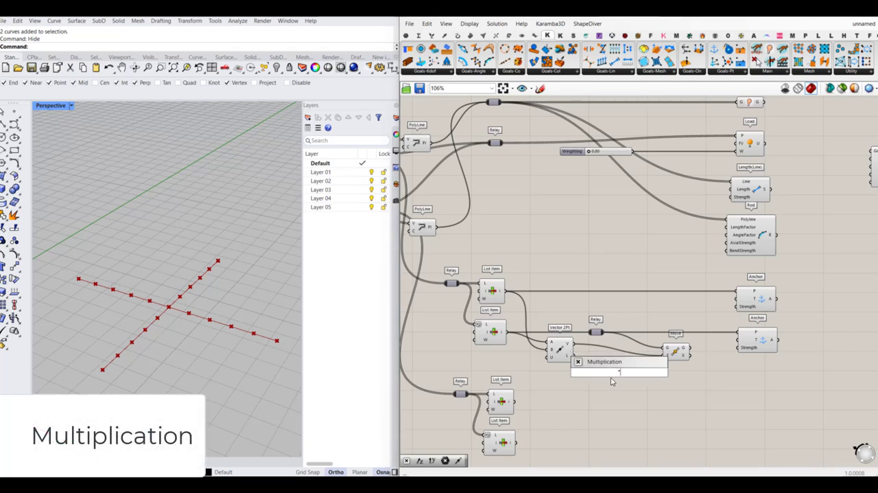
pyautogui.press('Return')
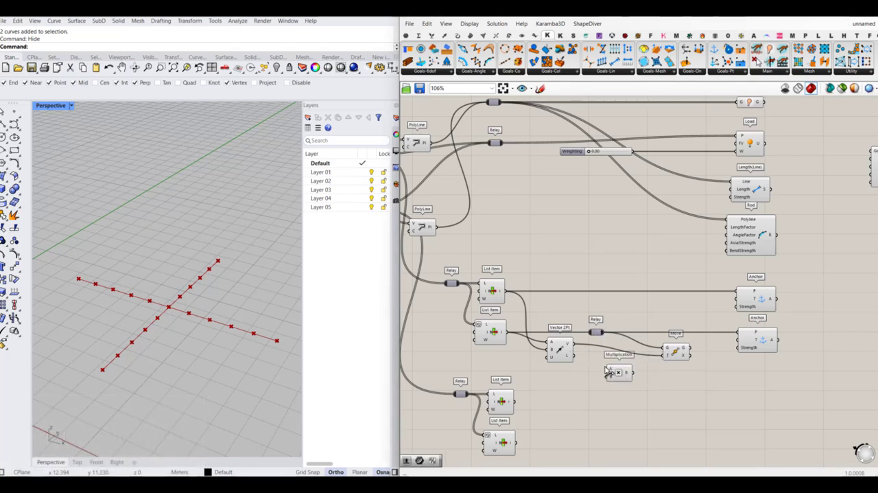
pyautogui.moveTo(606, 369); pyautogui.dragTo(624, 373)
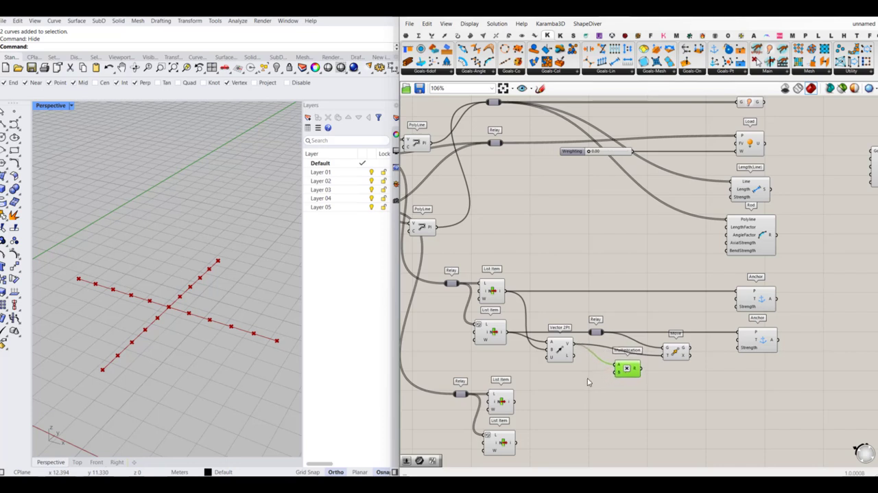
# - Add a number slider from 0.00 to 1 and connect it to the Multiplication component's B input
pyautogui.doubleClick(587, 381)
pyautogui.write('0.0')
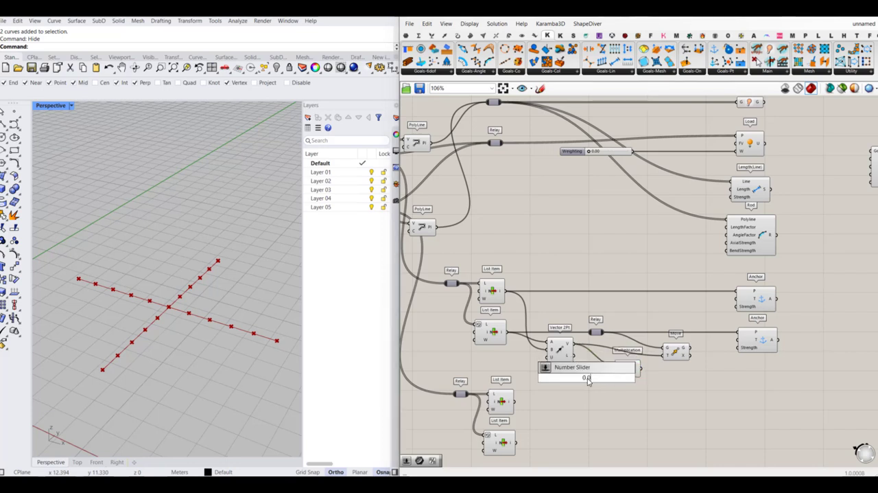
pyautogui.write('0..1')
pyautogui.press('Return')
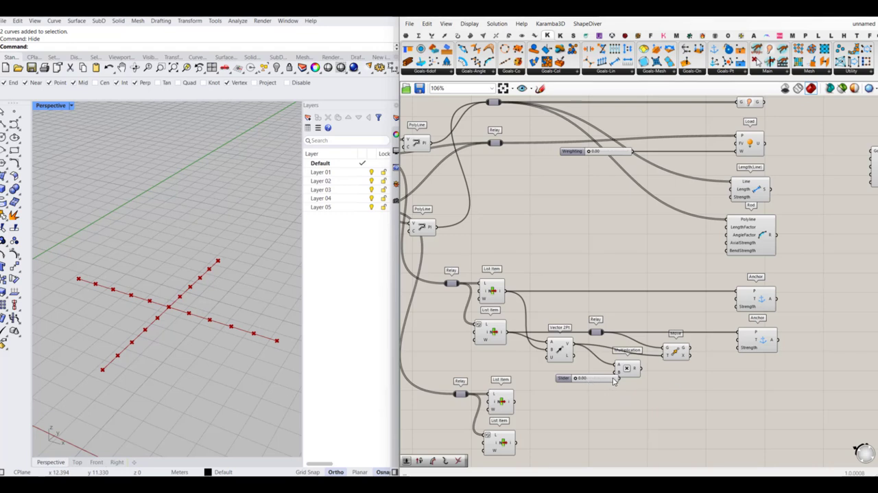
# - Connect Multiplication's result to Move's T input and Move's G output to the second Anchor's T, spacing the slider away from Multiplication
pyautogui.moveTo(600, 379); pyautogui.dragTo(664, 358)
pyautogui.click(679, 377)
pyautogui.click(676, 353)
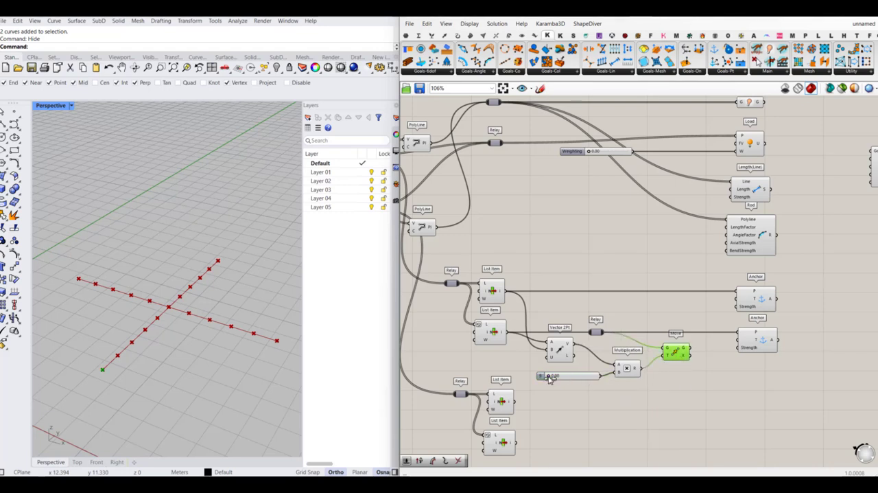
pyautogui.moveTo(549, 378); pyautogui.dragTo(526, 382)
pyautogui.click(693, 357)
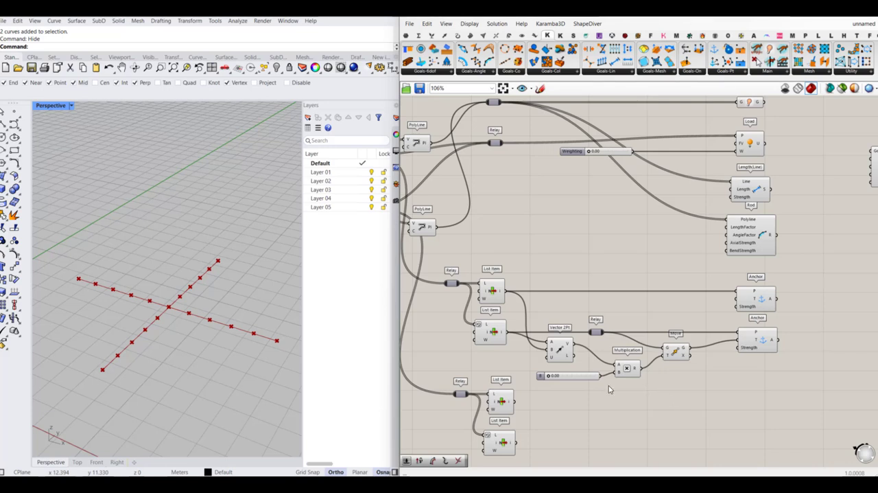
pyautogui.click(575, 379)
pyautogui.moveTo(575, 380); pyautogui.dragTo(560, 377)
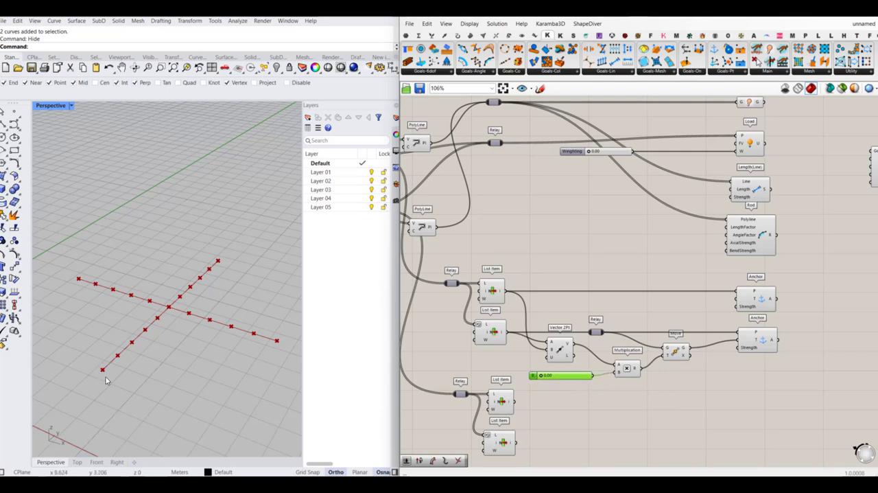
# - Duplicate the Vector 2Pt, slider, Multiplication, Move, relay and both Anchor components beside the second pair of List Items
pyautogui.moveTo(675, 393); pyautogui.dragTo(671, 343, button='right')
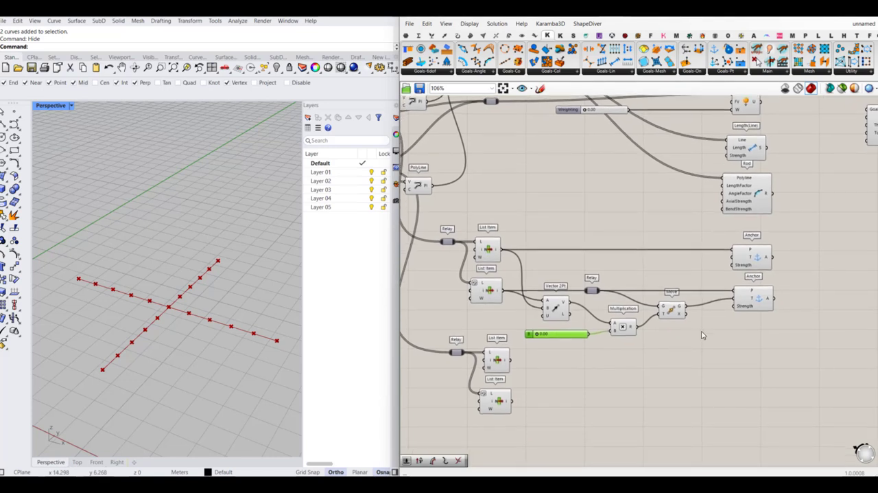
pyautogui.moveTo(714, 350); pyautogui.dragTo(543, 272)
pyautogui.moveTo(805, 235); pyautogui.dragTo(544, 358)
pyautogui.keyDown('alt'); pyautogui.moveTo(557, 310); pyautogui.dragTo(566, 420); pyautogui.keyUp('alt')
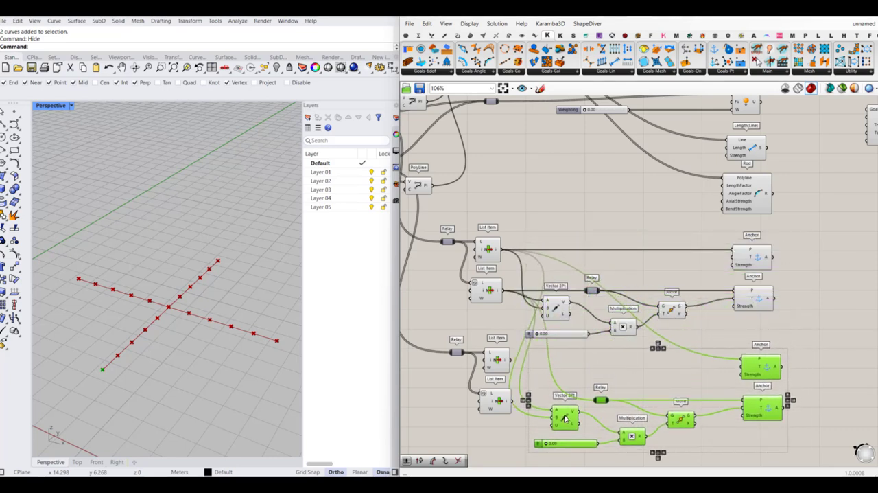
pyautogui.click(472, 334)
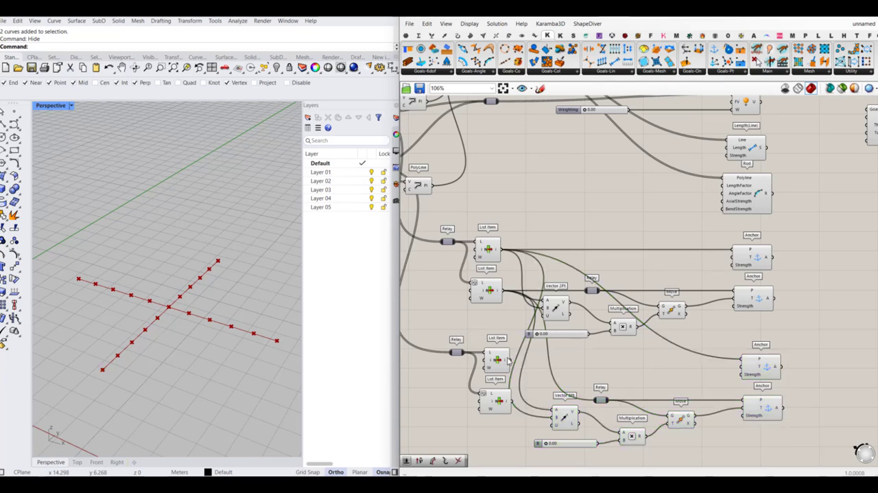
# - Rewire the duplicated Anchors, relay and Vector 2Pt to the lower List Items, with the second item in A and the first in B
pyautogui.moveTo(511, 362); pyautogui.dragTo(743, 358)
pyautogui.click(768, 369)
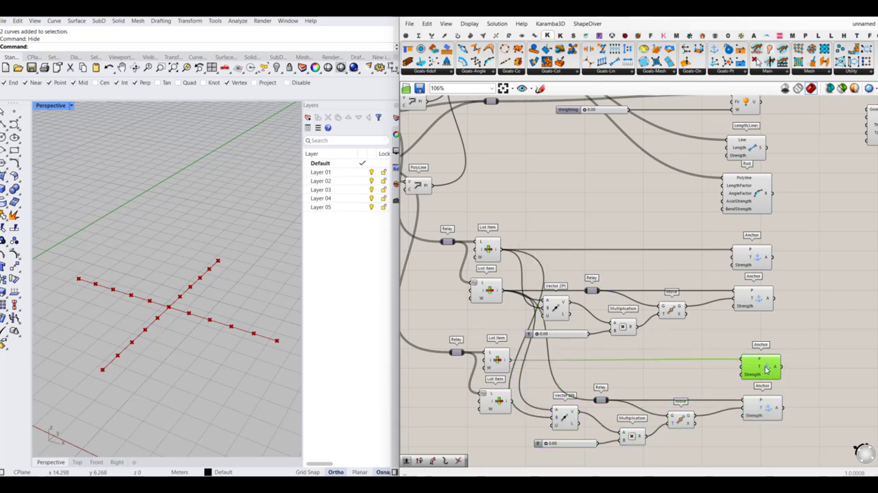
pyautogui.click(497, 359)
pyautogui.moveTo(595, 374); pyautogui.dragTo(592, 351, button='right')
pyautogui.click(480, 407)
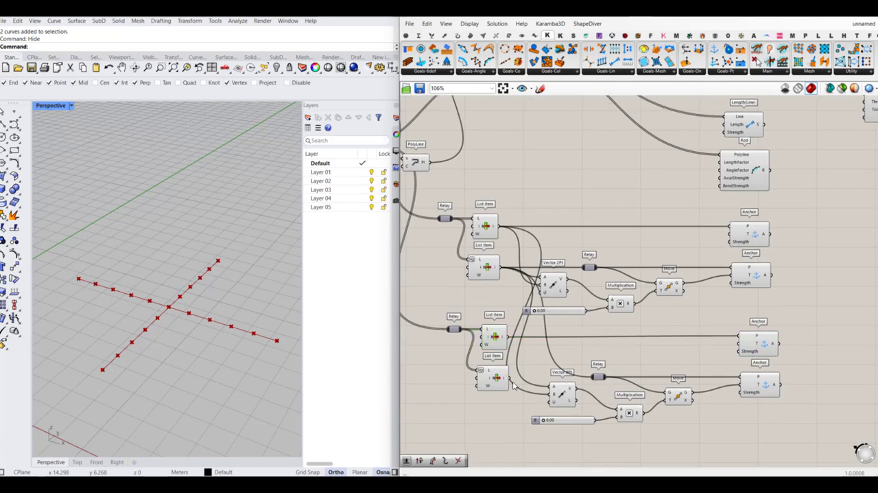
pyautogui.moveTo(510, 378); pyautogui.dragTo(594, 377)
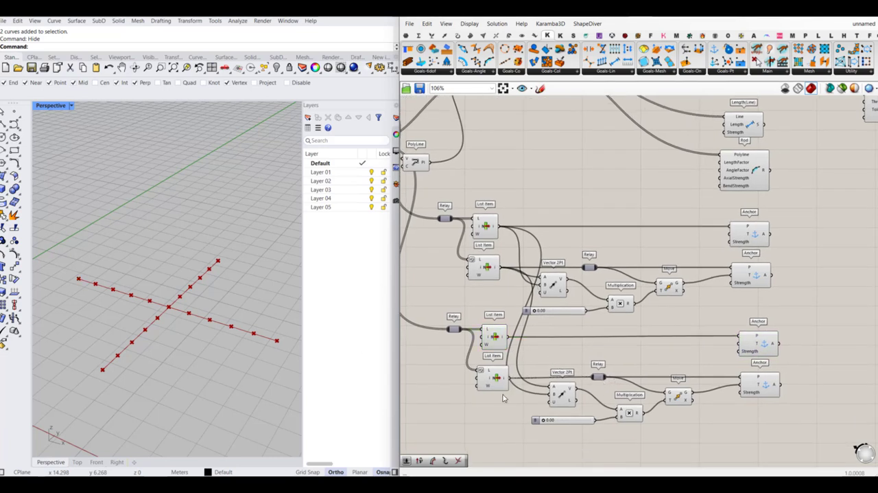
pyautogui.moveTo(509, 377); pyautogui.dragTo(508, 337)
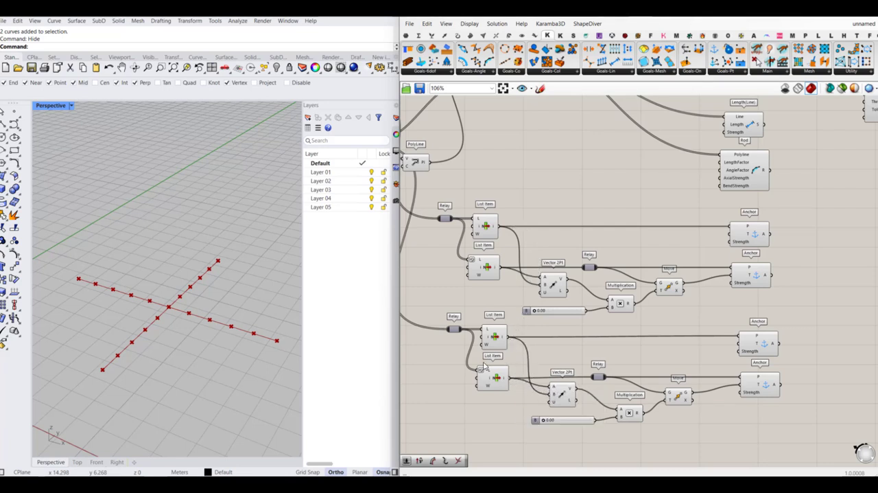
# - Align all the goal components, from Show down to the last Anchor, along their right edges
pyautogui.moveTo(674, 380); pyautogui.dragTo(637, 364, button='right')
pyautogui.scroll(-3, 637, 365)
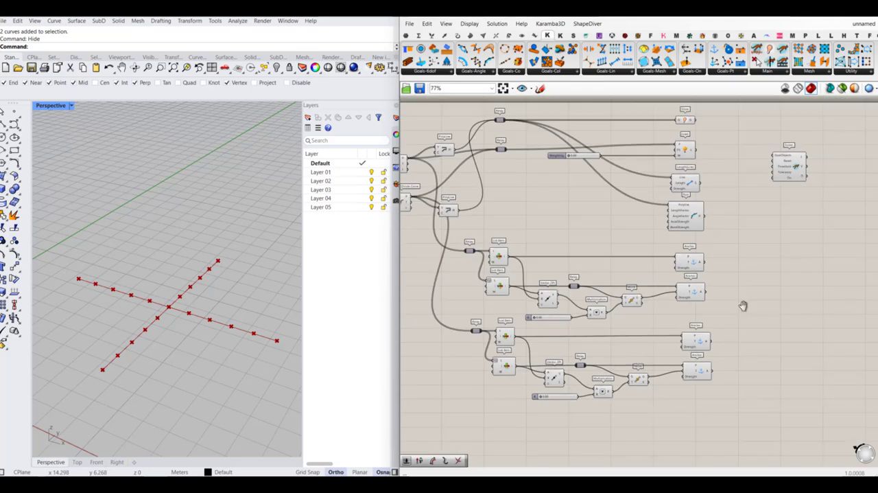
pyautogui.moveTo(743, 305); pyautogui.dragTo(741, 328, button='right')
pyautogui.moveTo(718, 137); pyautogui.dragTo(679, 431)
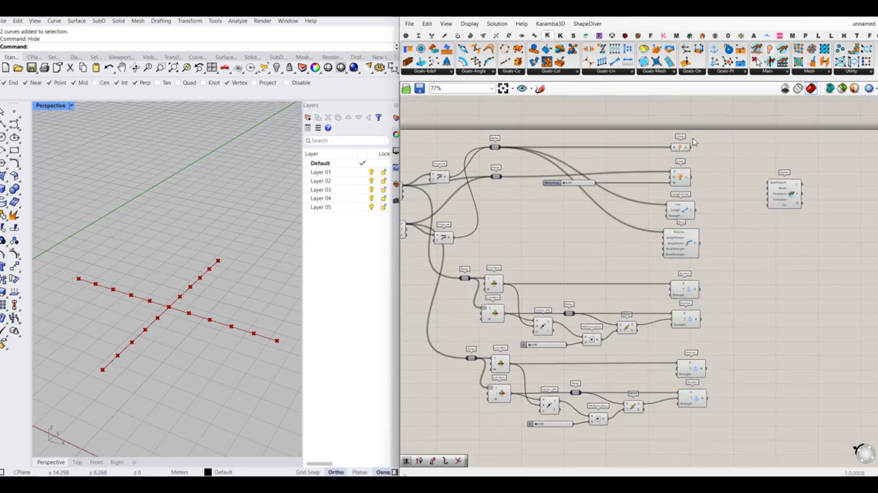
pyautogui.moveTo(697, 138); pyautogui.dragTo(678, 447)
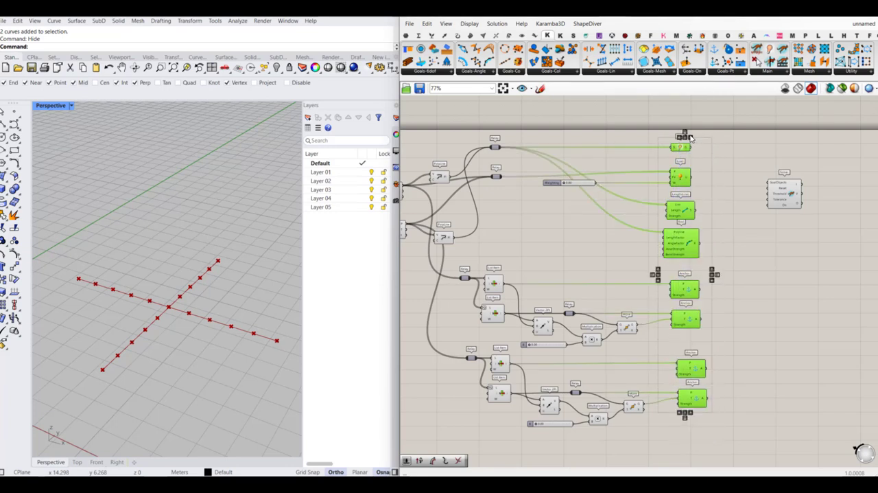
pyautogui.moveTo(691, 138); pyautogui.dragTo(706, 137)
pyautogui.click(741, 182)
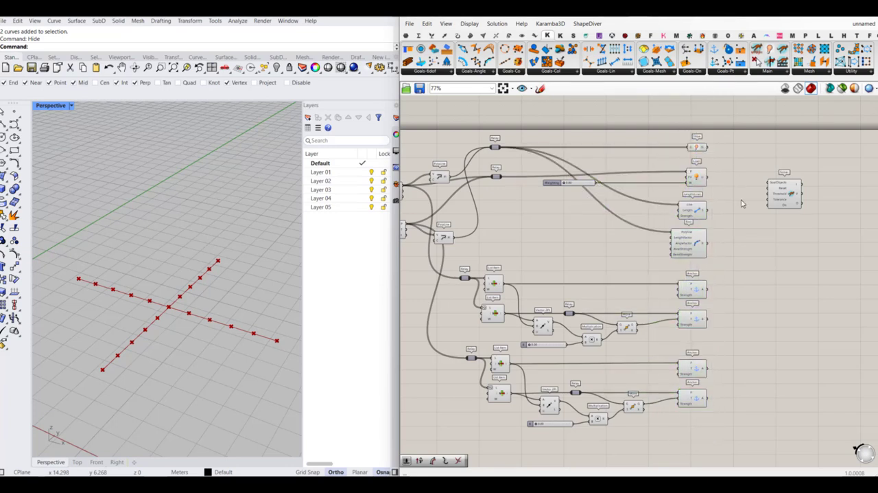
# - Add an Entwine component between the goals and Solver, connect Show to its {0;0} input, and move the Solver farther away
pyautogui.doubleClick(742, 203)
pyautogui.write('entw')
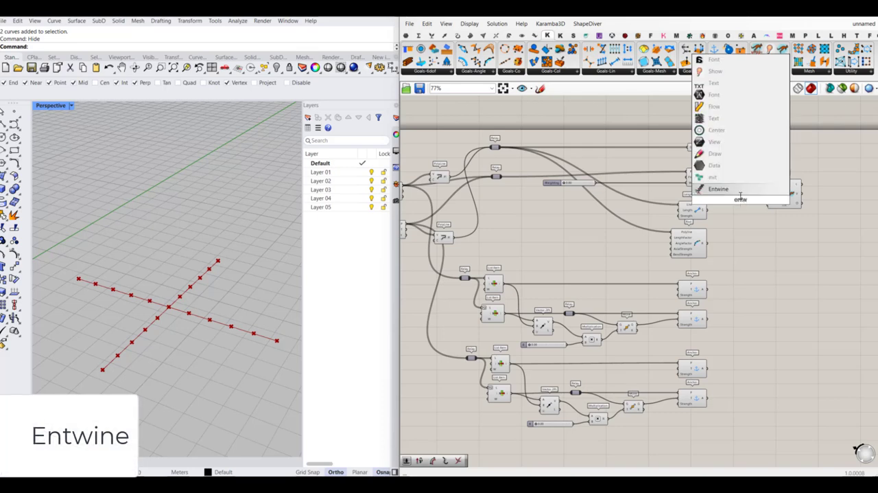
pyautogui.press('Return')
pyautogui.scroll(4, 721, 236)
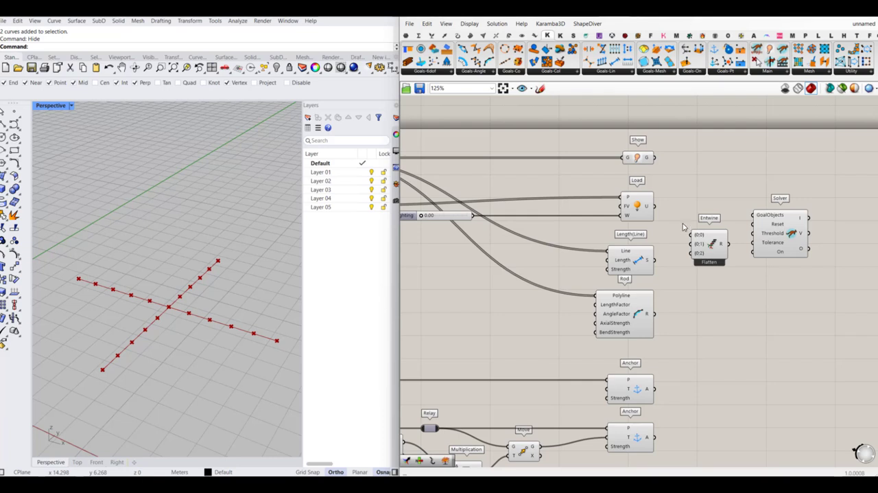
pyautogui.moveTo(656, 157); pyautogui.dragTo(691, 234)
pyautogui.moveTo(709, 248); pyautogui.dragTo(714, 235)
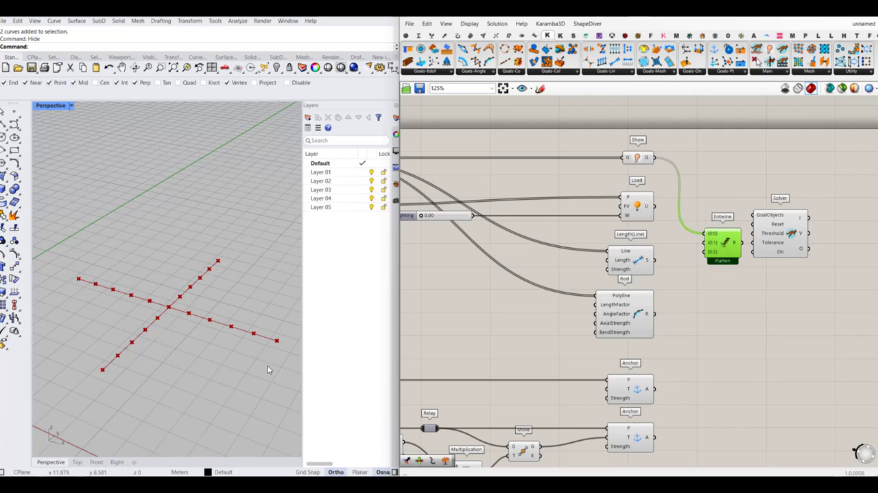
pyautogui.moveTo(782, 227); pyautogui.dragTo(727, 227, button='right')
pyautogui.moveTo(736, 233); pyautogui.dragTo(785, 245)
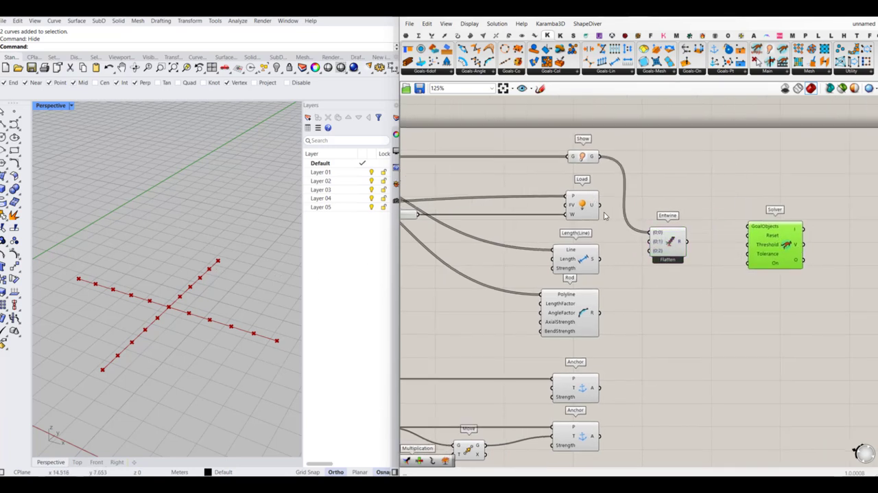
# - Connect Load, Length(Line), Rod and all four Anchors to Entwine's {0;1} input, and remove the unused {0;2} input
pyautogui.moveTo(601, 204); pyautogui.dragTo(648, 244)
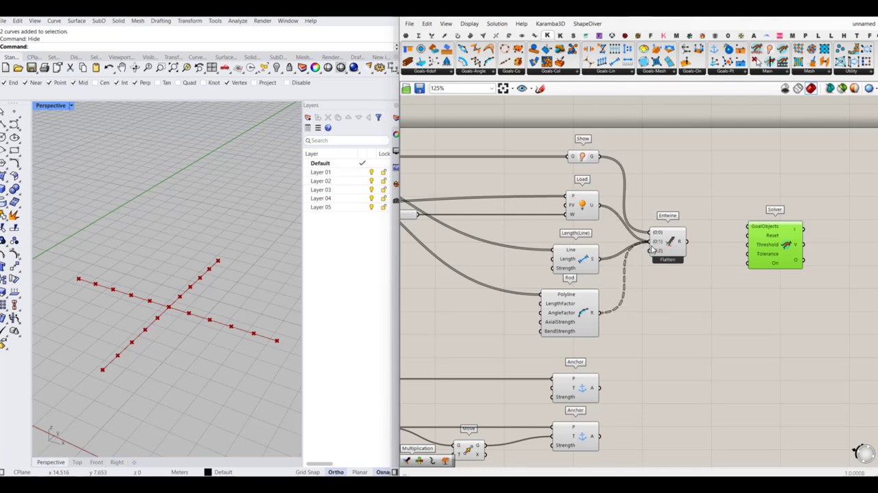
pyautogui.moveTo(650, 250); pyautogui.dragTo(610, 388)
pyautogui.scroll(-3, 656, 267)
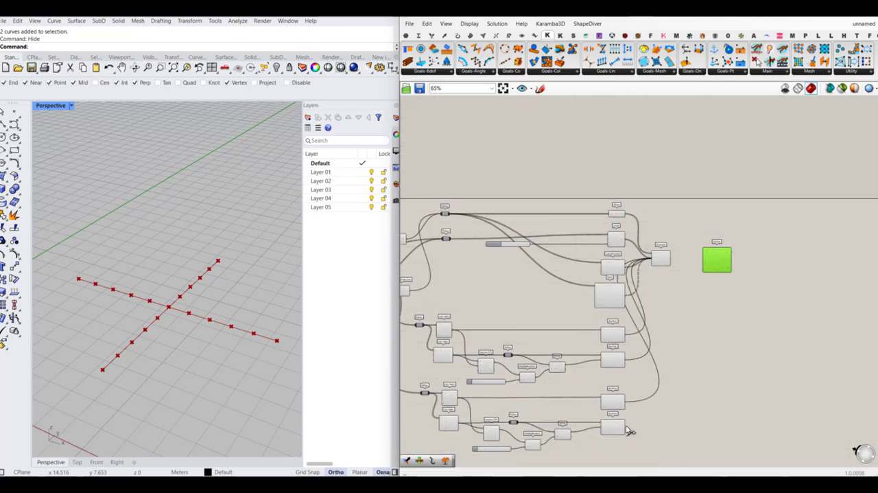
pyautogui.scroll(4, 626, 428)
pyautogui.moveTo(626, 430); pyautogui.dragTo(760, 308)
pyautogui.scroll(-4, 671, 424)
pyautogui.scroll(5, 686, 221)
pyautogui.scroll(3, 760, 309)
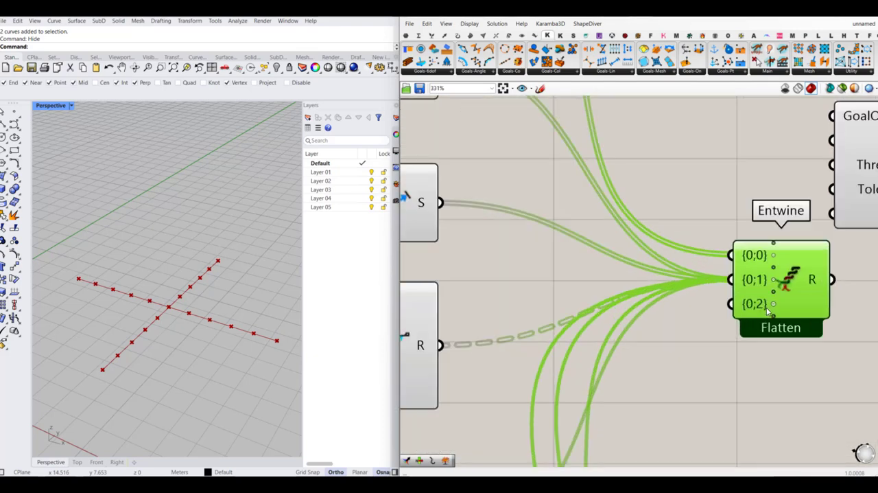
pyautogui.scroll(-7, 648, 246)
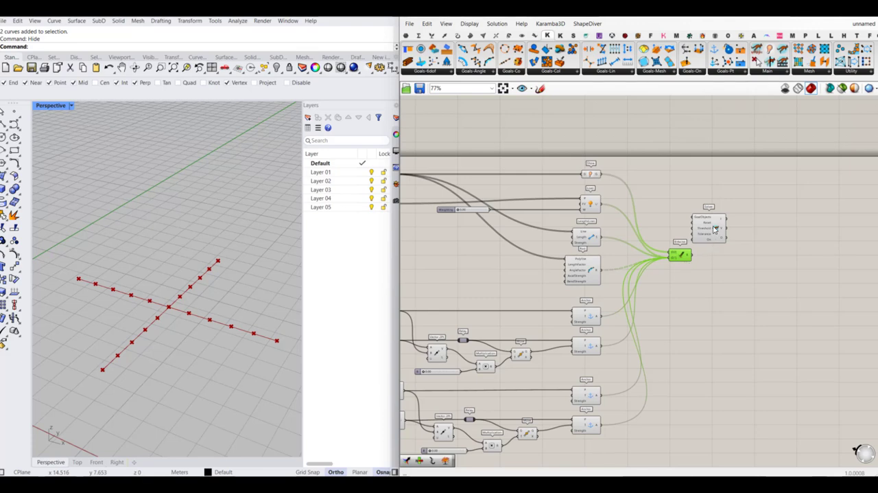
# - Connect Entwine's R output to the Solver's GoalObjects and add a Button wired to the Solver's Reset input
pyautogui.moveTo(728, 239); pyautogui.dragTo(762, 266)
pyautogui.scroll(2, 688, 254)
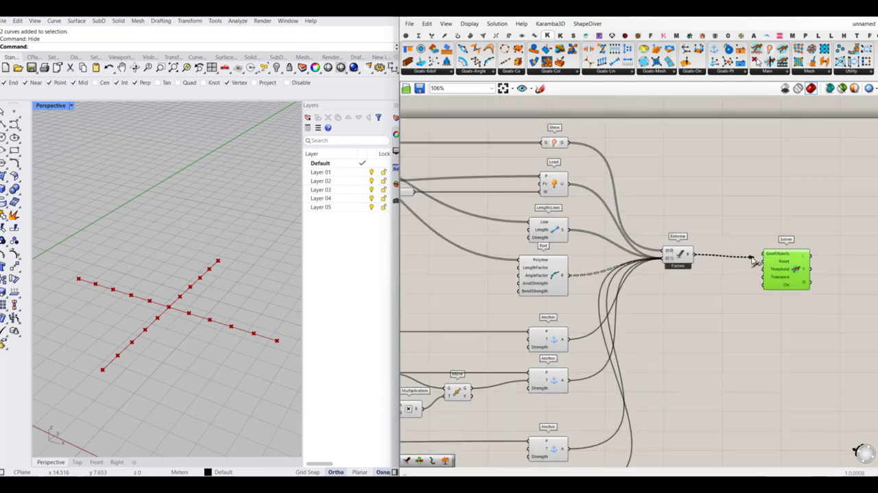
pyautogui.doubleClick(729, 288)
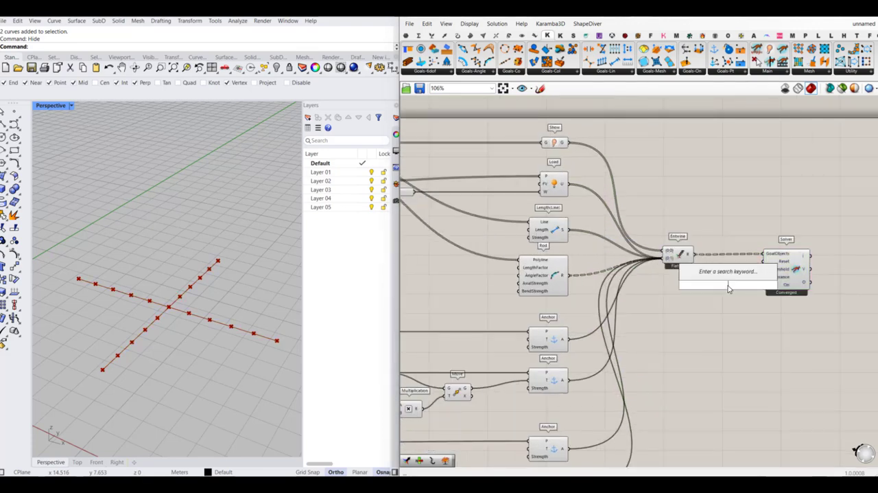
pyautogui.write('buto')
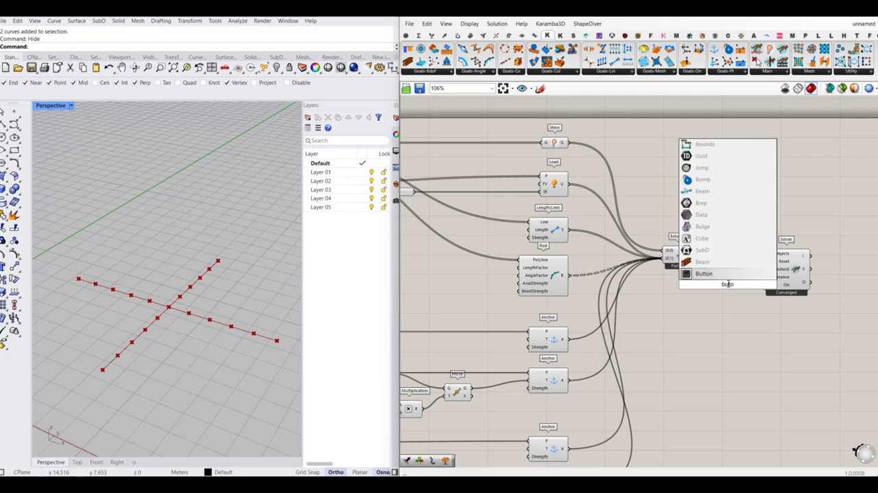
pyautogui.press('Return')
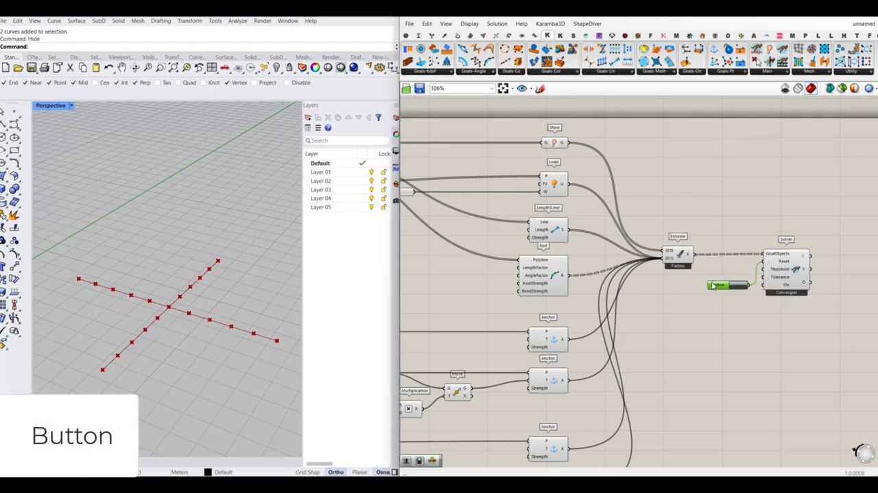
# - Add a Boolean Toggle below the Button, connect it to the Solver's On input, and set it to True
pyautogui.doubleClick(722, 295)
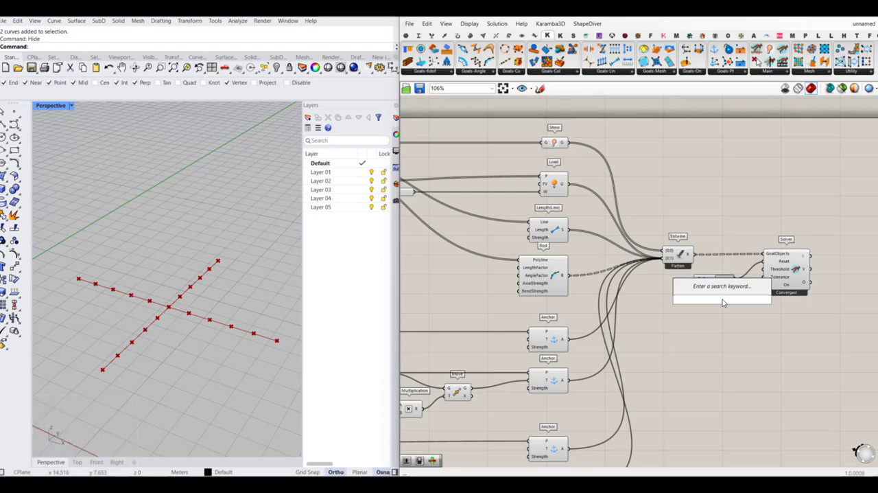
pyautogui.write('bool')
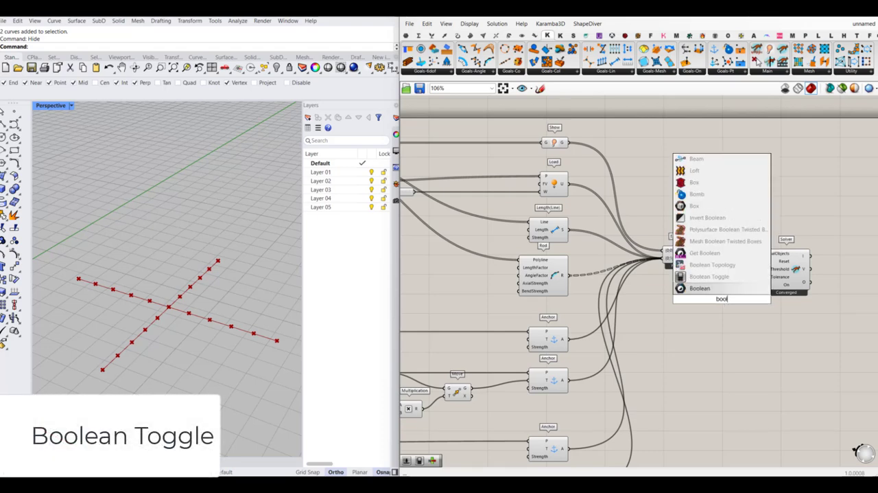
pyautogui.click(733, 280)
pyautogui.scroll(3, 719, 315)
pyautogui.moveTo(703, 294); pyautogui.dragTo(703, 280)
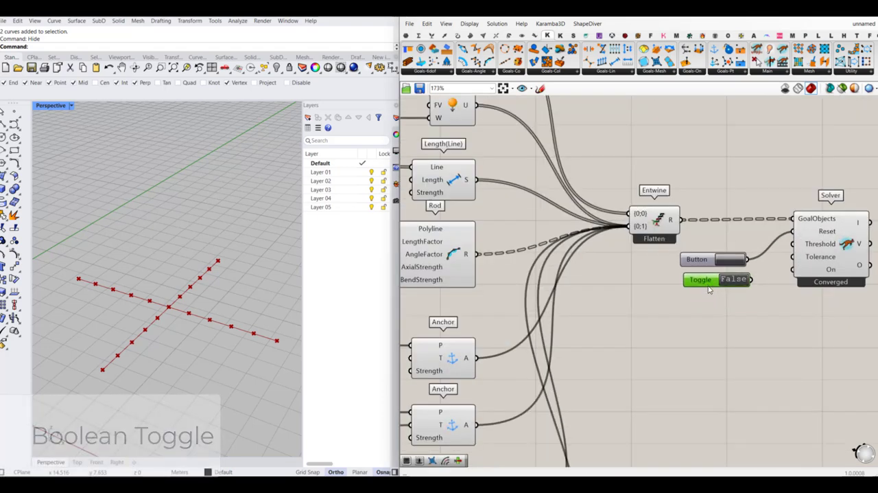
pyautogui.moveTo(800, 272); pyautogui.dragTo(769, 283)
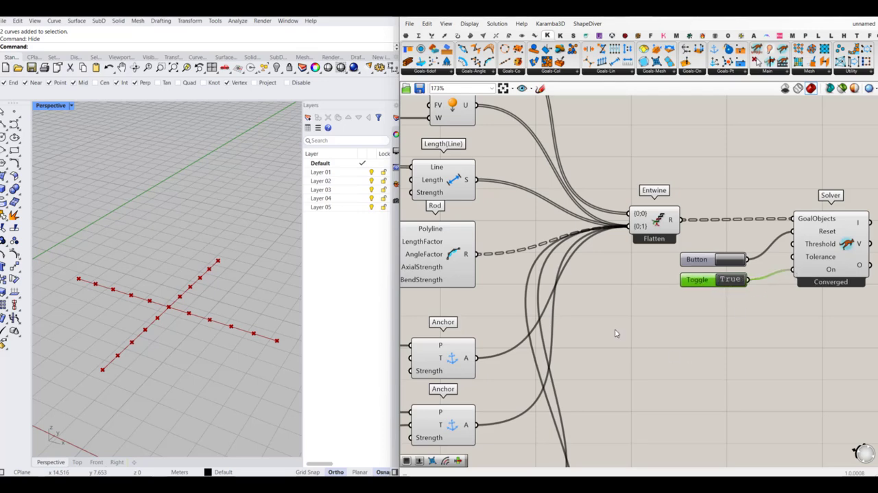
# - Add an Explode Tree component fed by the Solver's O output and match its outputs to the {0;0} and {0;1} branches
pyautogui.scroll(-5, 631, 329)
pyautogui.scroll(4, 699, 308)
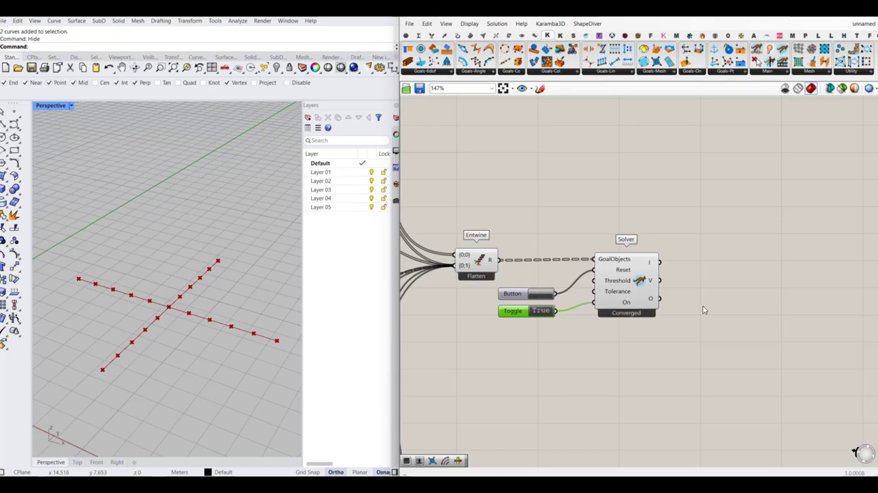
pyautogui.doubleClick(713, 311)
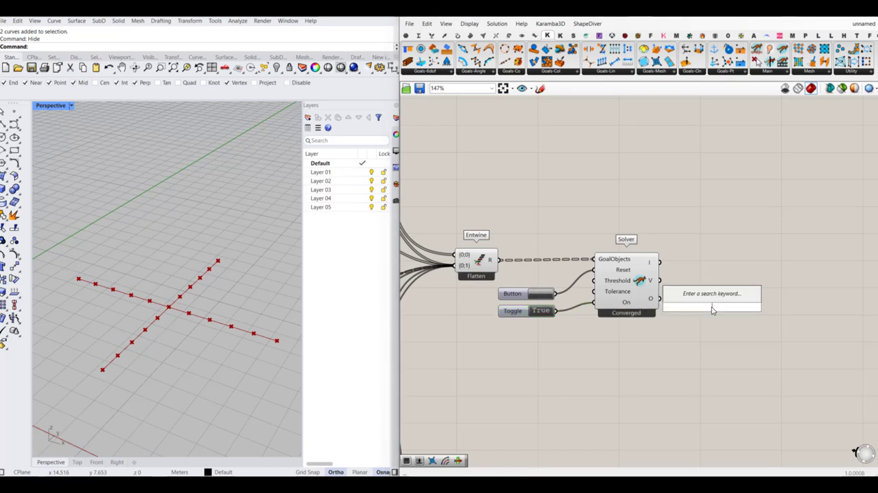
pyautogui.write('explode')
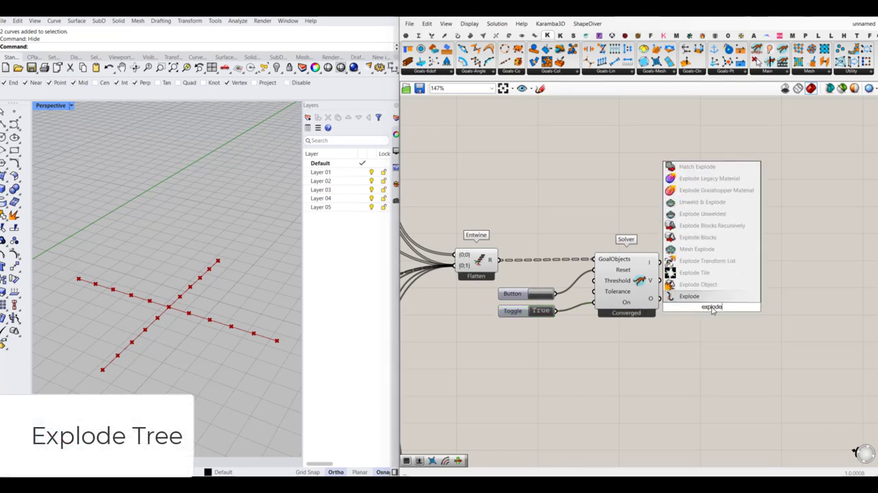
pyautogui.write(' t')
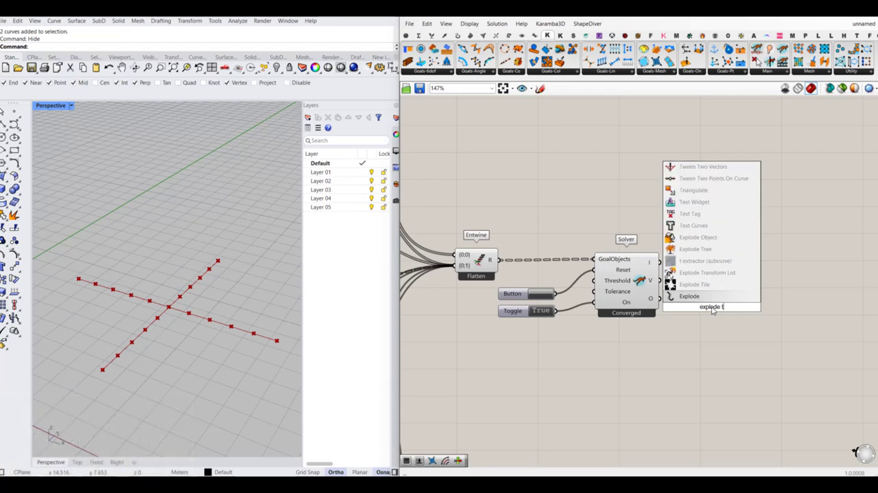
pyautogui.write('ree')
pyautogui.click(714, 285)
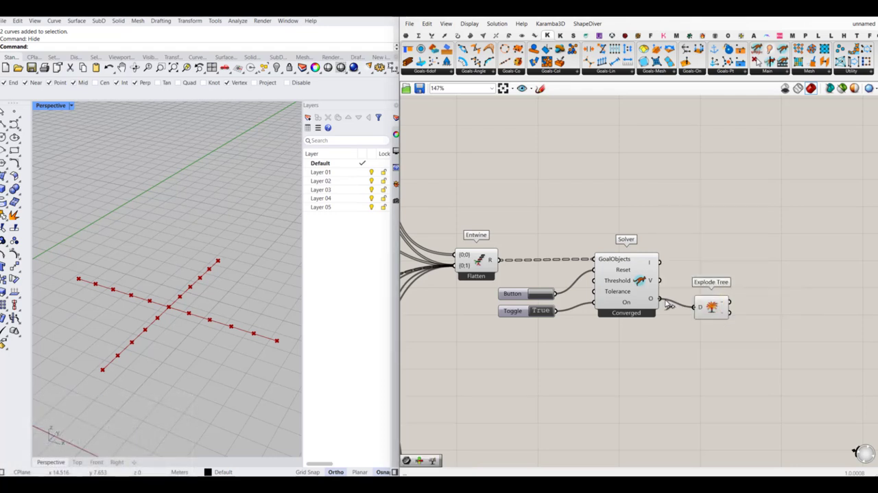
pyautogui.click(718, 312)
pyautogui.scroll(-3, 718, 312)
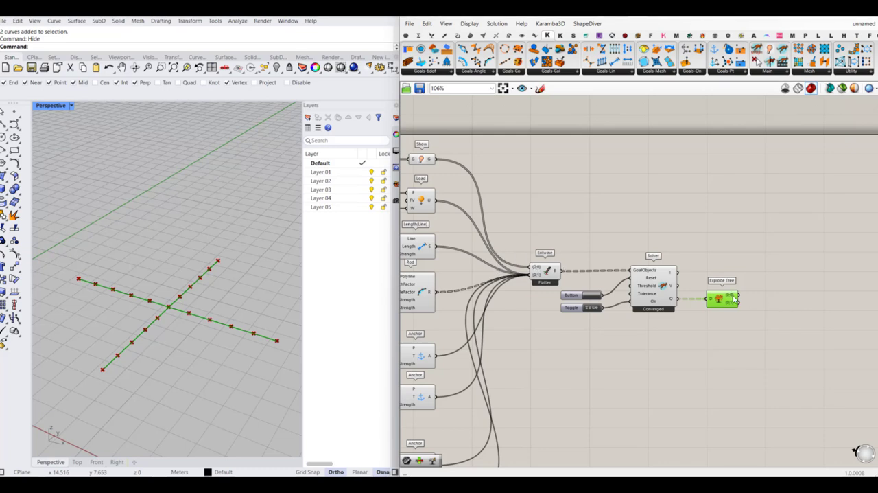
# - Place a Curve parameter beside Explode Tree and connect it to the {0;0} output
pyautogui.moveTo(758, 297); pyautogui.dragTo(740, 298, button='right')
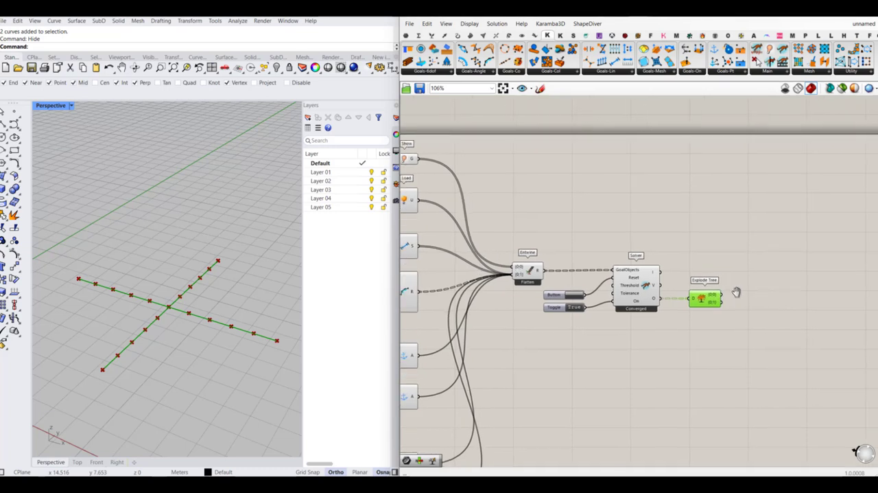
pyautogui.click(406, 35)
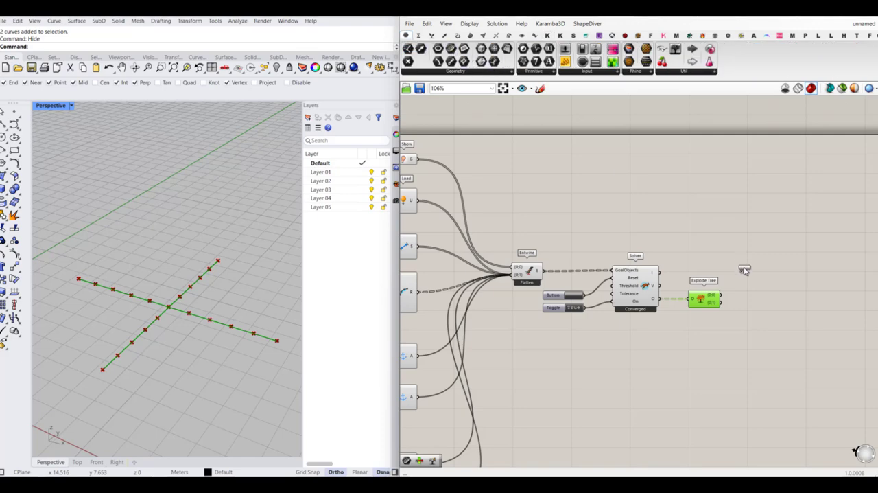
pyautogui.scroll(3, 746, 298)
pyautogui.moveTo(745, 270); pyautogui.dragTo(727, 300)
pyautogui.click(753, 297)
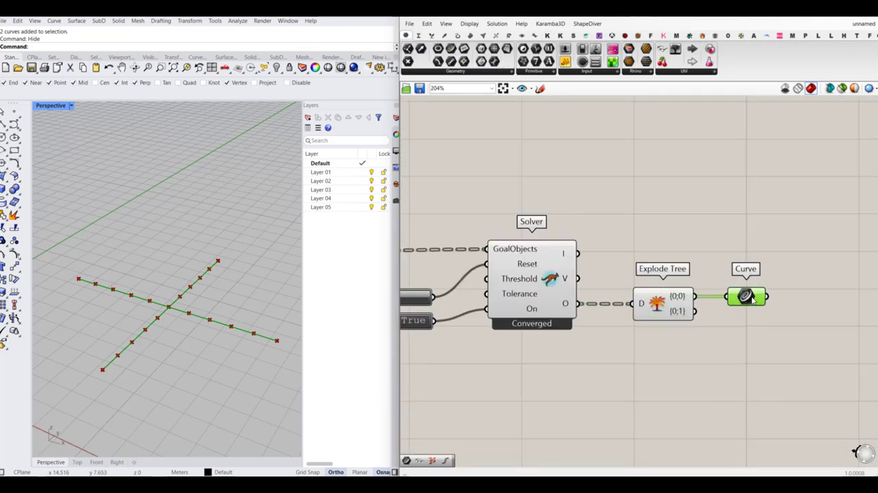
# - Connect one slider to the B input of both Multiplication components and remove the other, redundant slider
pyautogui.scroll(-6, 707, 323)
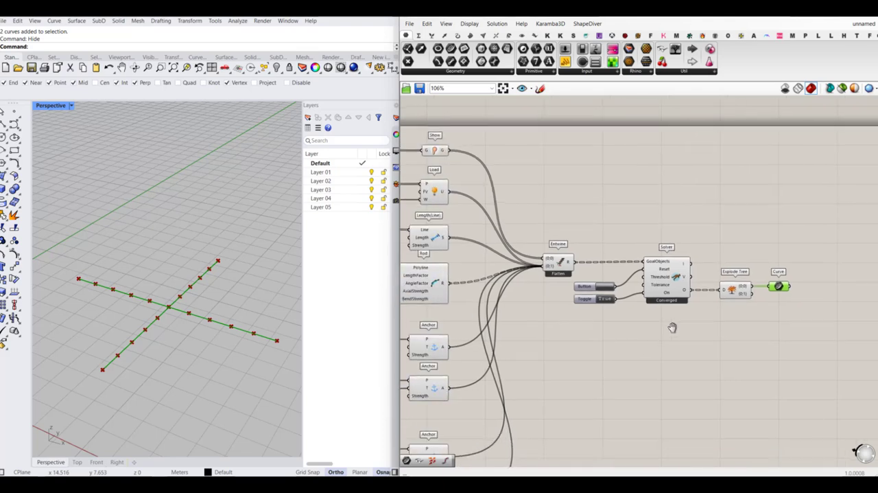
pyautogui.moveTo(523, 365); pyautogui.dragTo(544, 333, button='right')
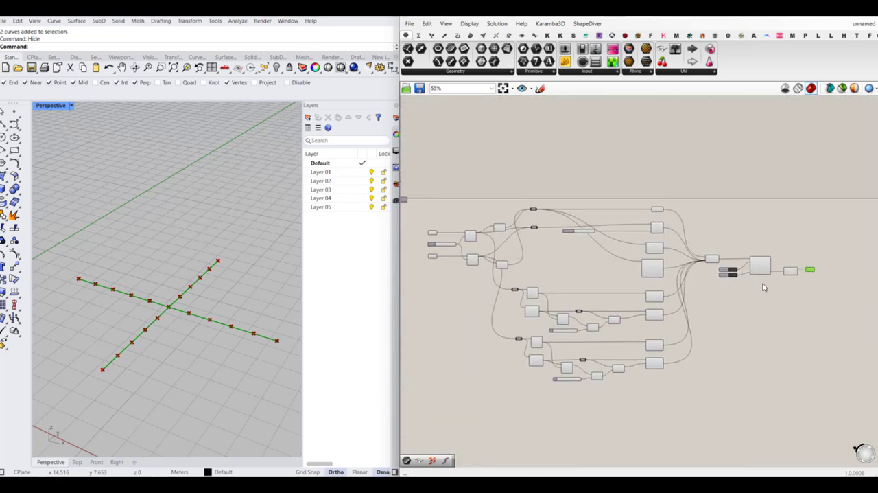
pyautogui.scroll(2, 764, 287)
pyautogui.scroll(-3, 708, 260)
pyautogui.scroll(5, 563, 354)
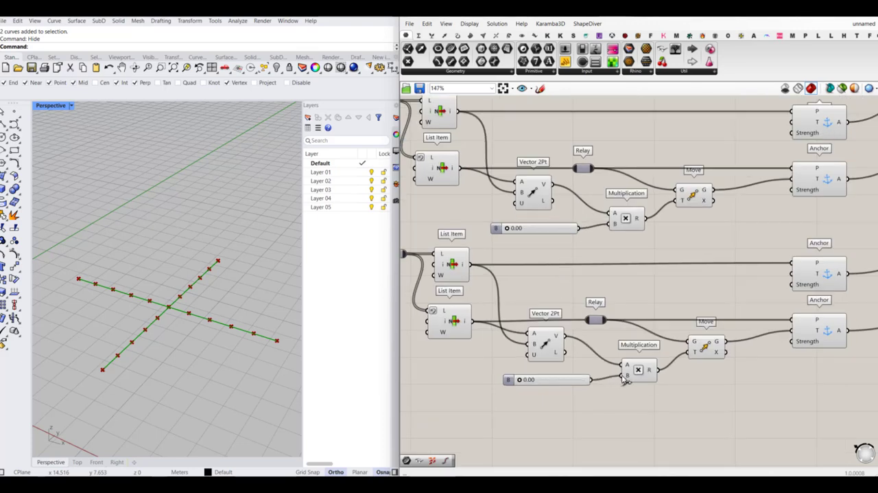
pyautogui.moveTo(605, 278); pyautogui.dragTo(481, 307)
pyautogui.scroll(-3, 545, 228)
pyautogui.click(549, 312)
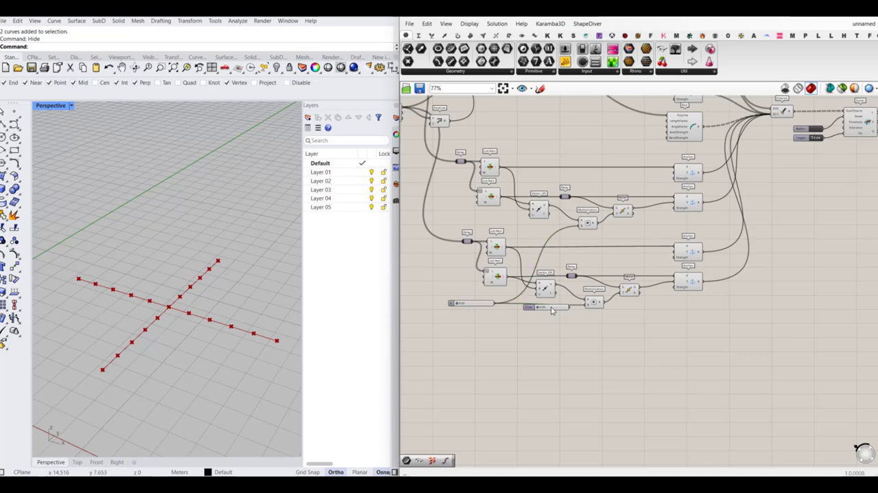
pyautogui.moveTo(551, 311); pyautogui.dragTo(483, 311)
pyautogui.scroll(4, 466, 309)
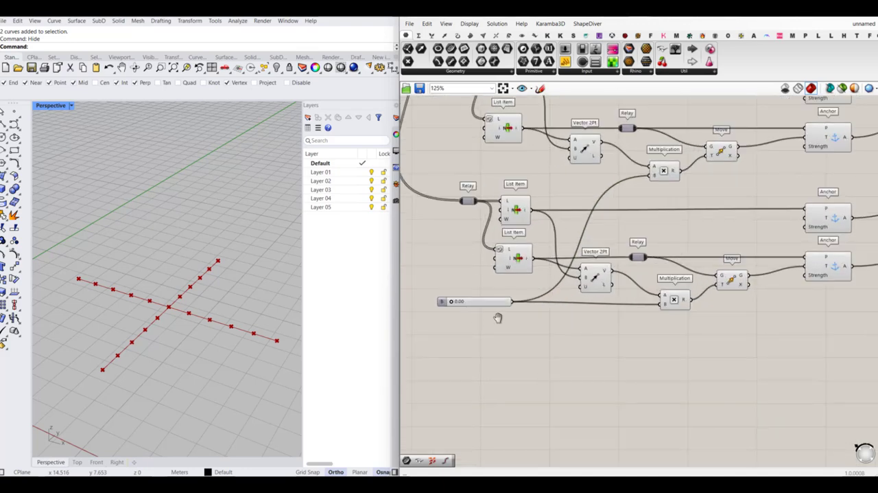
# - Raise the shared multiplication slider to test moving the anchors inward
pyautogui.click(552, 315)
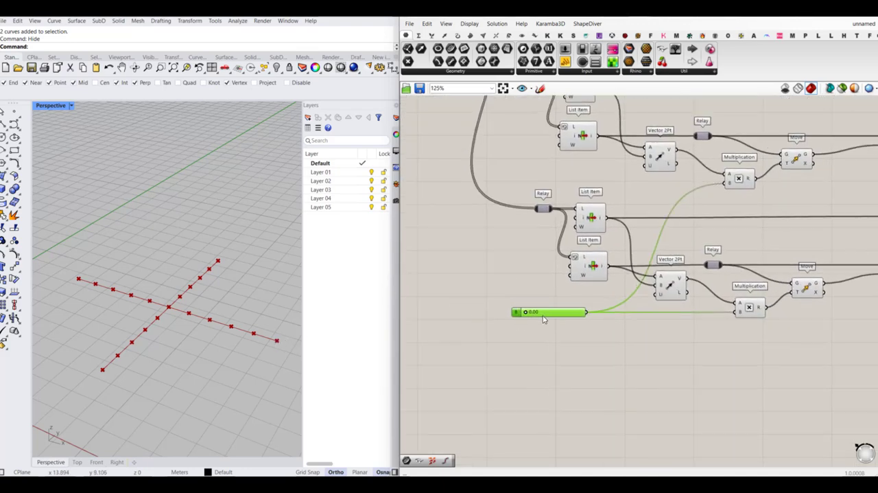
pyautogui.scroll(3, 543, 318)
pyautogui.moveTo(519, 311); pyautogui.dragTo(550, 310)
pyautogui.moveTo(225, 323); pyautogui.dragTo(220, 275, button='right')
# - Set the Weighting slider that feeds the Load component to 0.01
pyautogui.scroll(-6, 632, 284)
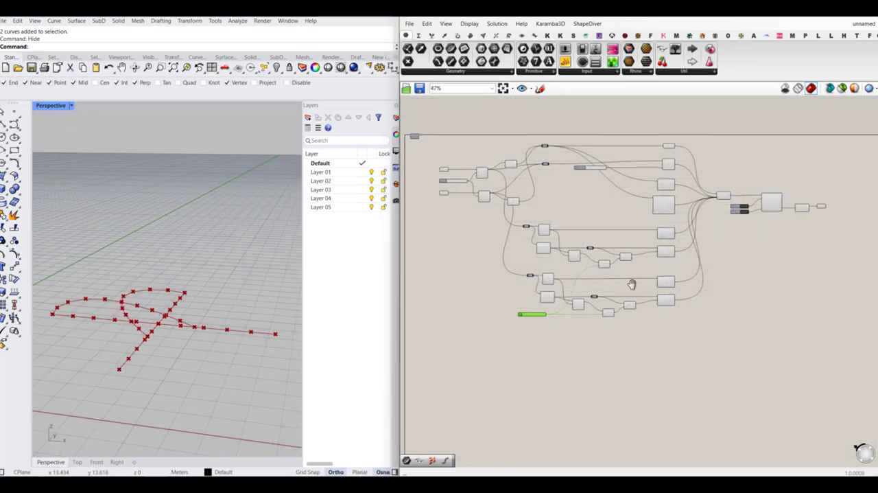
pyautogui.scroll(3, 583, 205)
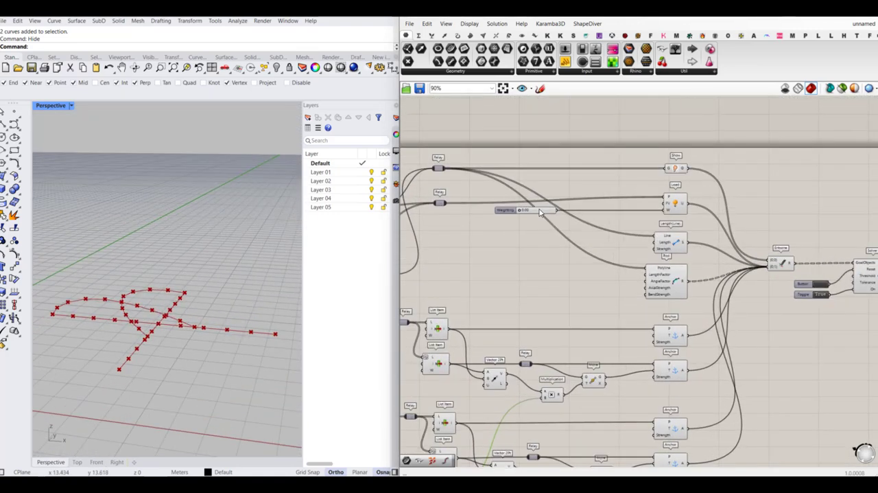
pyautogui.moveTo(202, 313); pyautogui.dragTo(150, 321, button='right')
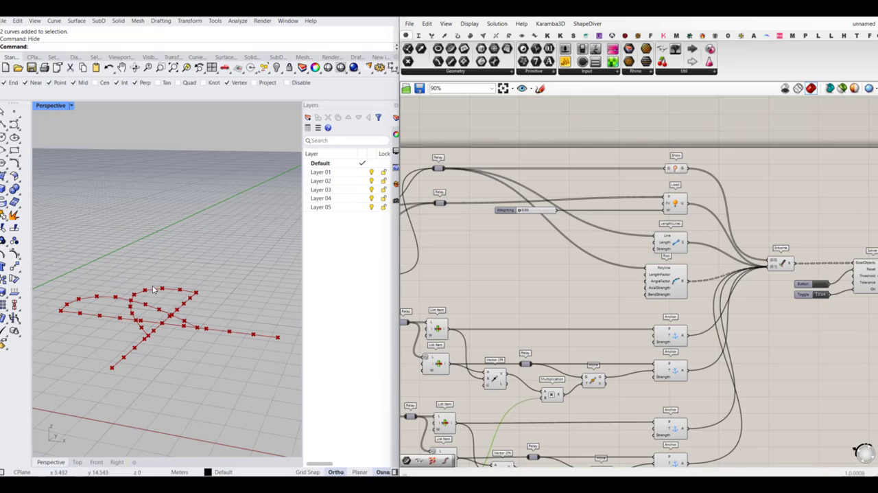
pyautogui.scroll(4, 527, 201)
pyautogui.doubleClick(539, 219)
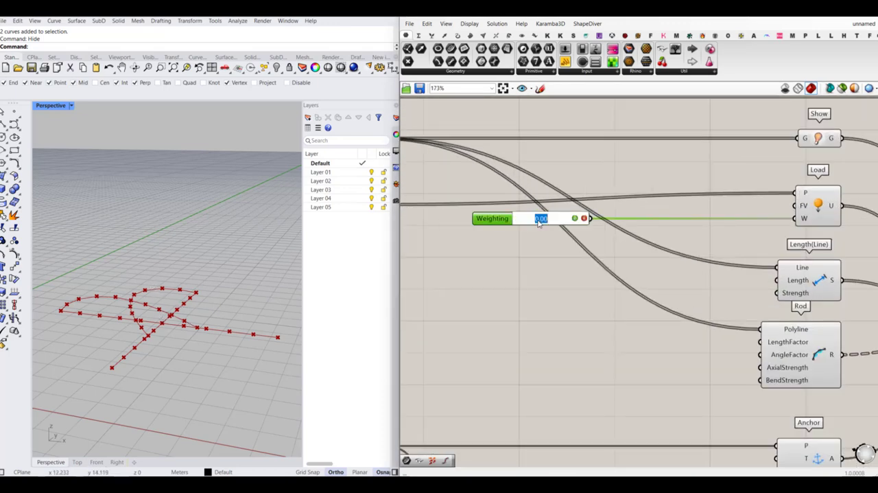
pyautogui.write('0')
pyautogui.press('Return')
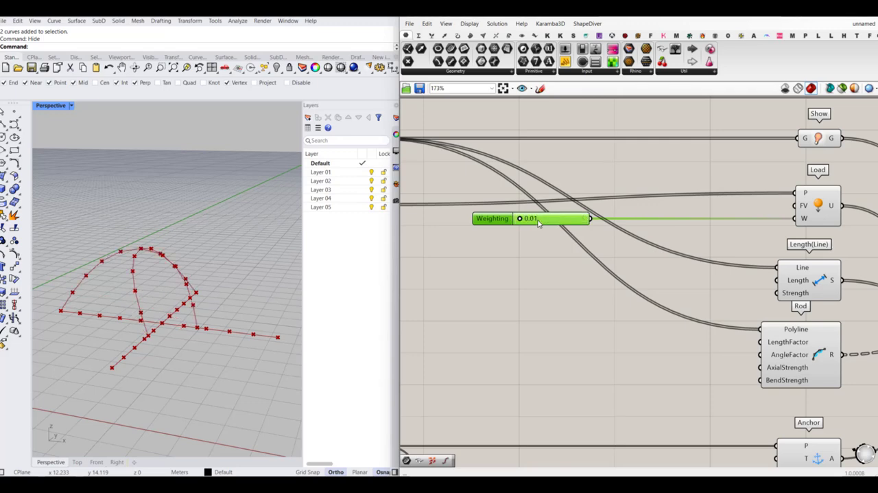
pyautogui.click(529, 263)
pyautogui.scroll(-6, 451, 292)
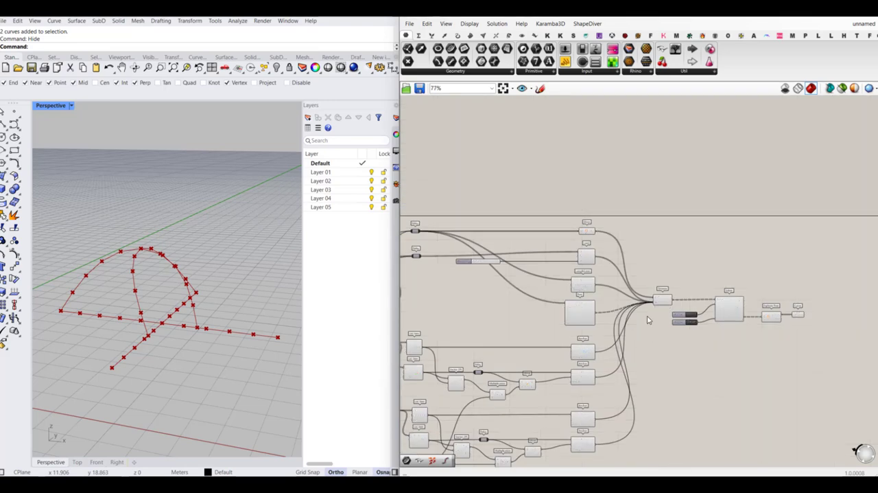
# - Return the shared multiplication slider to 0.00
pyautogui.scroll(4, 650, 319)
pyautogui.scroll(-5, 730, 280)
pyautogui.moveTo(484, 426); pyautogui.dragTo(505, 374, button='right')
pyautogui.scroll(10, 504, 373)
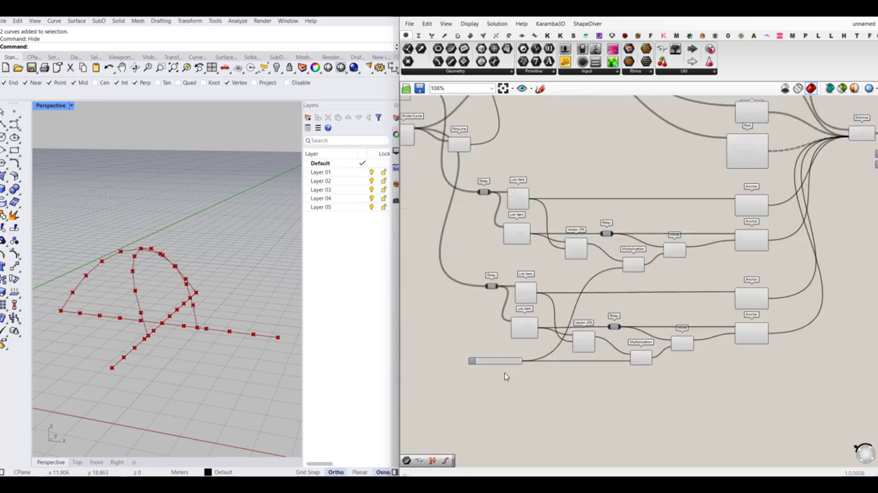
pyautogui.moveTo(489, 354); pyautogui.dragTo(452, 354)
# - Turn off the preview of all components from the input curves through the goals and anchors
pyautogui.scroll(-10, 529, 358)
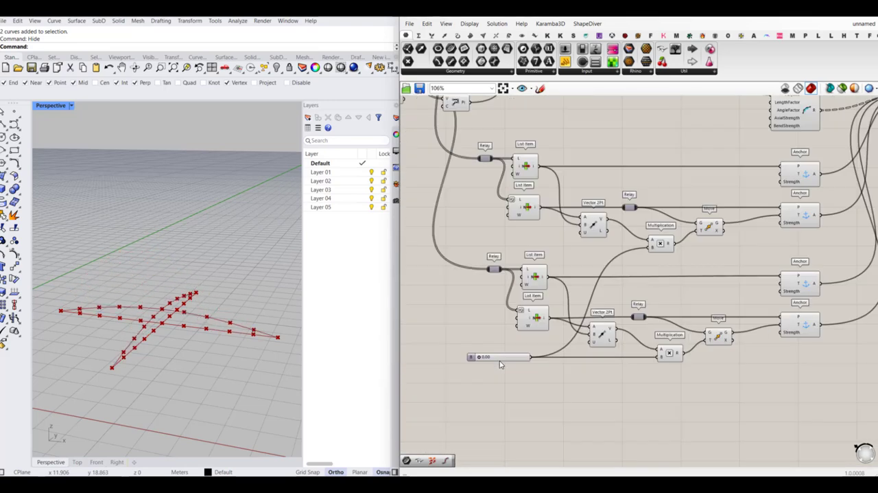
pyautogui.moveTo(649, 217); pyautogui.dragTo(449, 387)
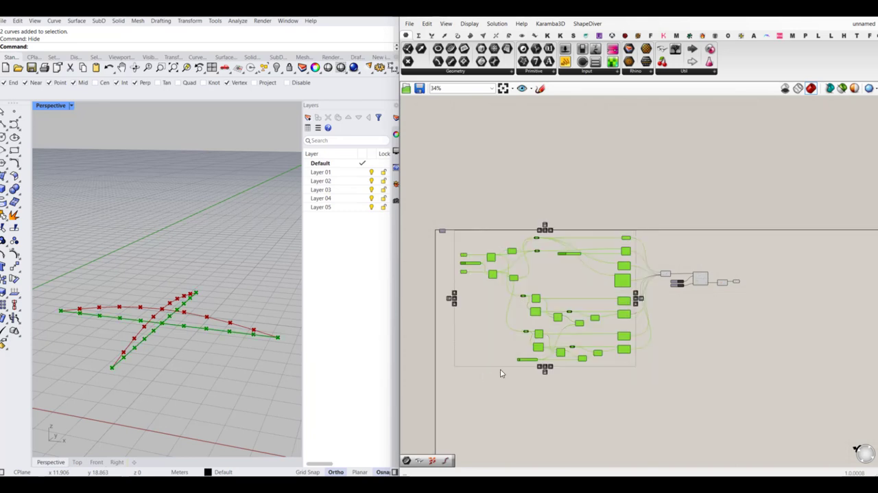
pyautogui.middleClick(502, 370)
pyautogui.click(532, 343)
pyautogui.click(728, 291)
# - Turn off the preview of Entwine, Solver and Explode Tree, leaving only the final Curve parameter displayed
pyautogui.scroll(5, 728, 293)
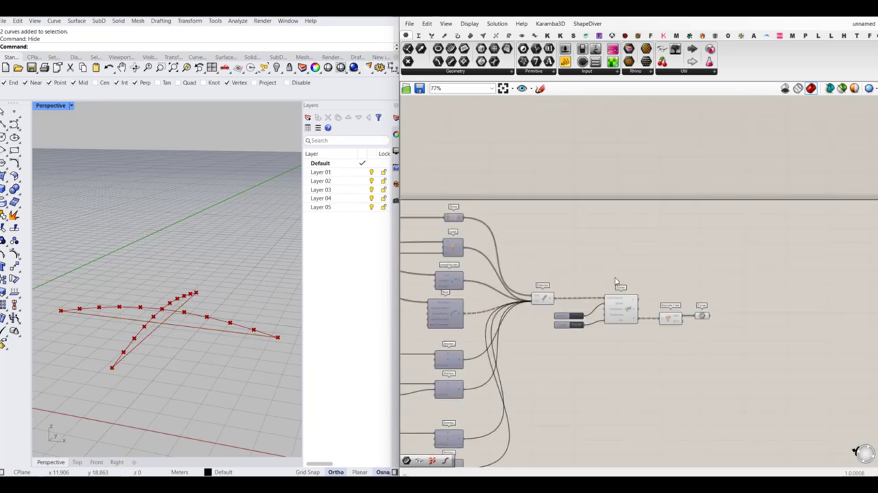
pyautogui.moveTo(494, 266); pyautogui.dragTo(636, 405)
pyautogui.middleClick(635, 369)
pyautogui.click(665, 337)
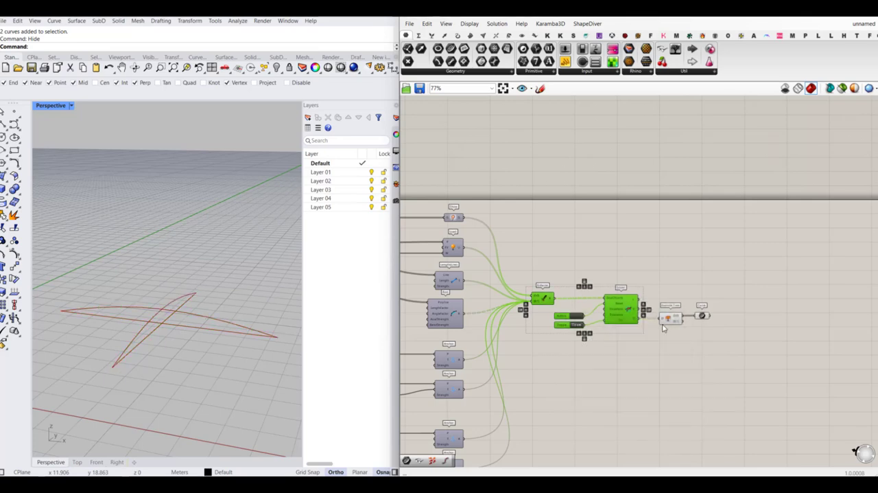
pyautogui.click(674, 283)
pyautogui.moveTo(675, 284); pyautogui.dragTo(608, 376)
pyautogui.middleClick(624, 369)
pyautogui.click(652, 337)
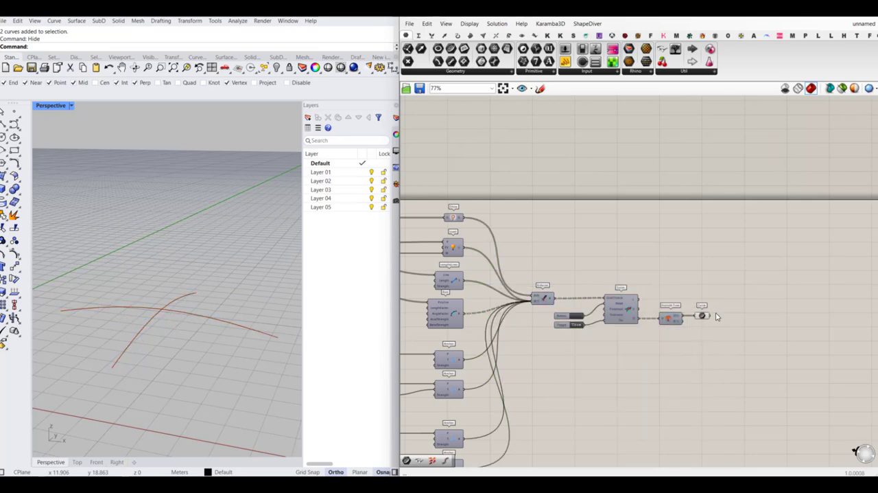
# - Reset the simulation using the Button wired to the Solver
pyautogui.scroll(3, 702, 322)
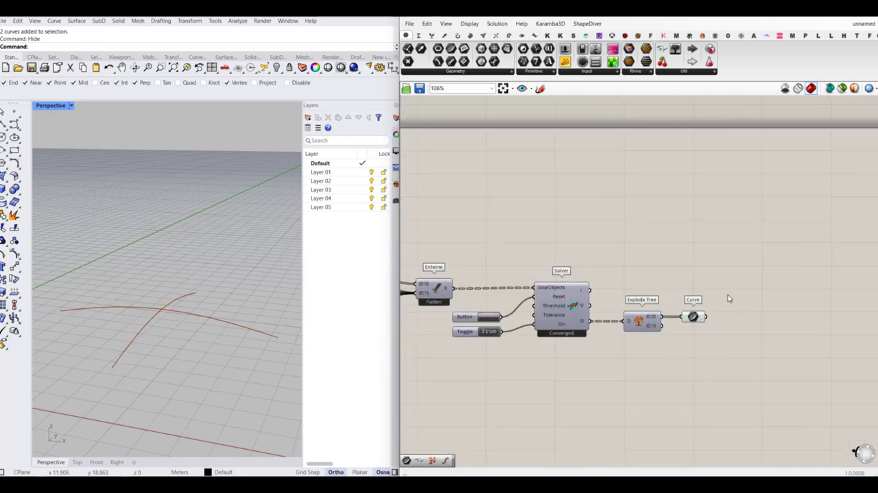
pyautogui.scroll(-5, 729, 298)
pyautogui.scroll(4, 695, 281)
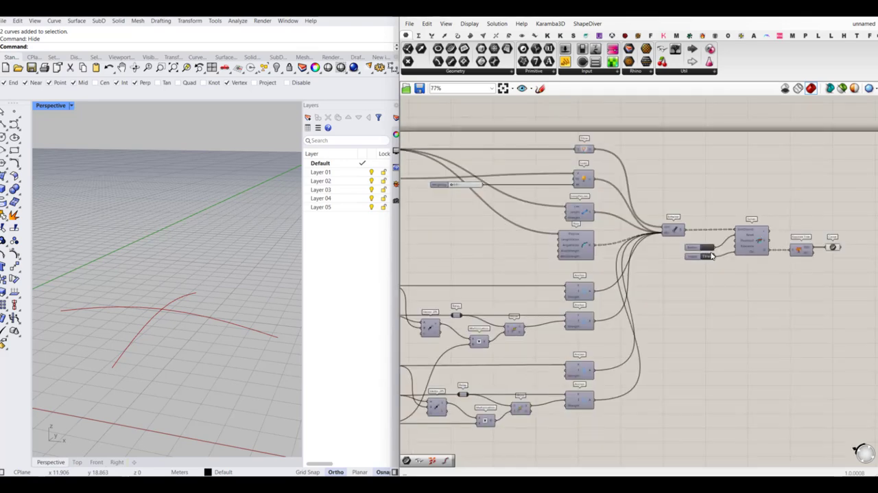
pyautogui.click(708, 248)
# - Set the shared multiplication slider to 0.21 and inspect the arched rods in the perspective view
pyautogui.scroll(-4, 725, 270)
pyautogui.scroll(6, 596, 352)
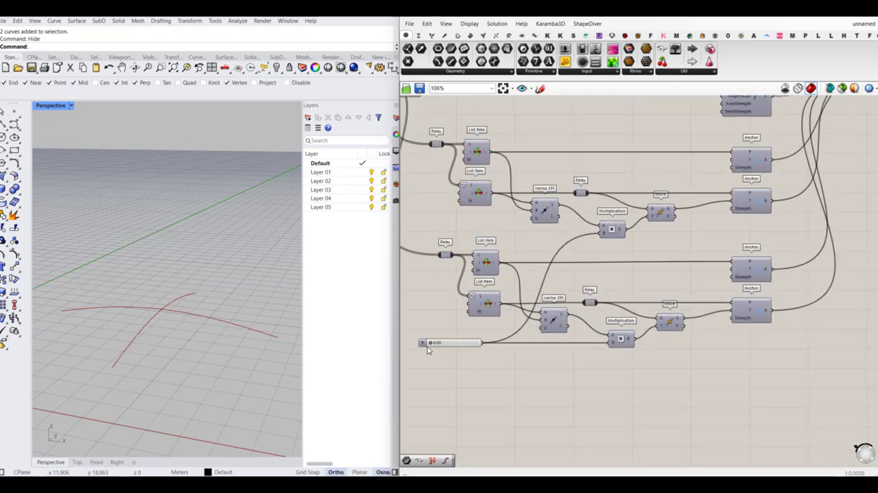
pyautogui.scroll(3, 427, 350)
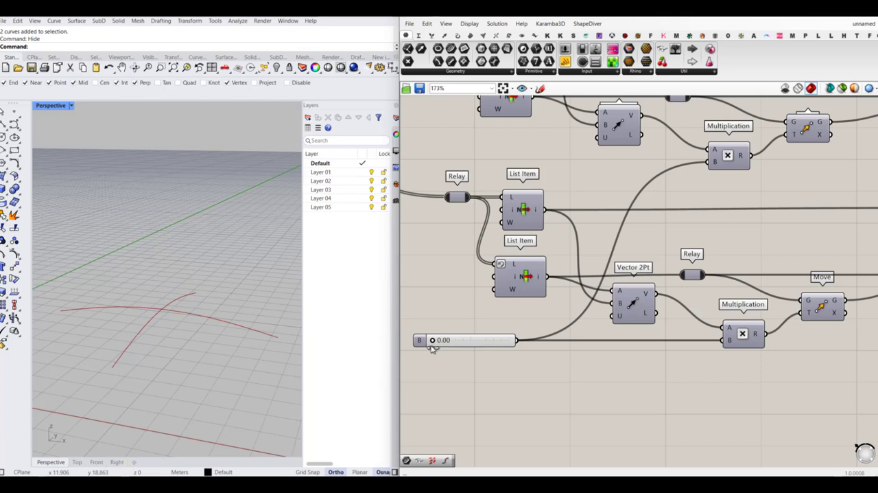
pyautogui.moveTo(432, 339)
pyautogui.mouseDown()
pyautogui.moveTo(466, 341)
pyautogui.moveTo(423, 348)
pyautogui.moveTo(444, 349)
pyautogui.mouseUp()
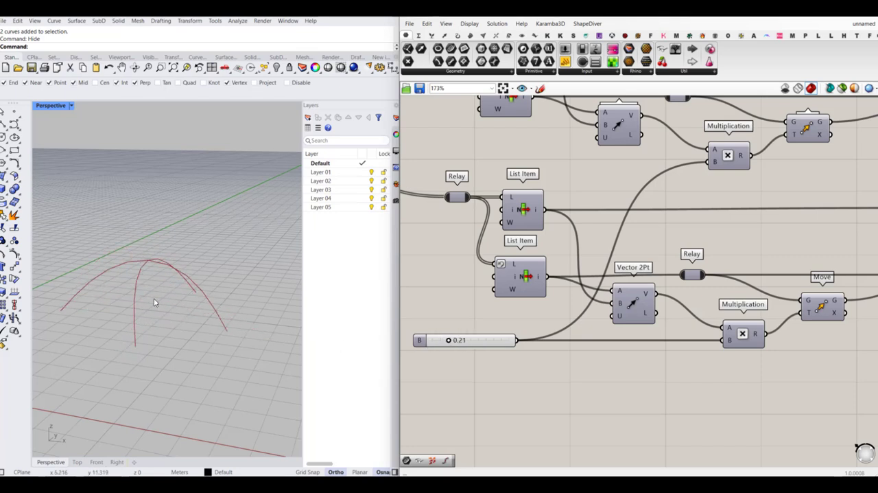
pyautogui.moveTo(154, 302)
pyautogui.mouseDown(button='right')
pyautogui.moveTo(190, 286)
pyautogui.moveTo(167, 281)
pyautogui.moveTo(151, 302)
pyautogui.mouseUp(button='right')
pyautogui.scroll(-1, 643, 308)
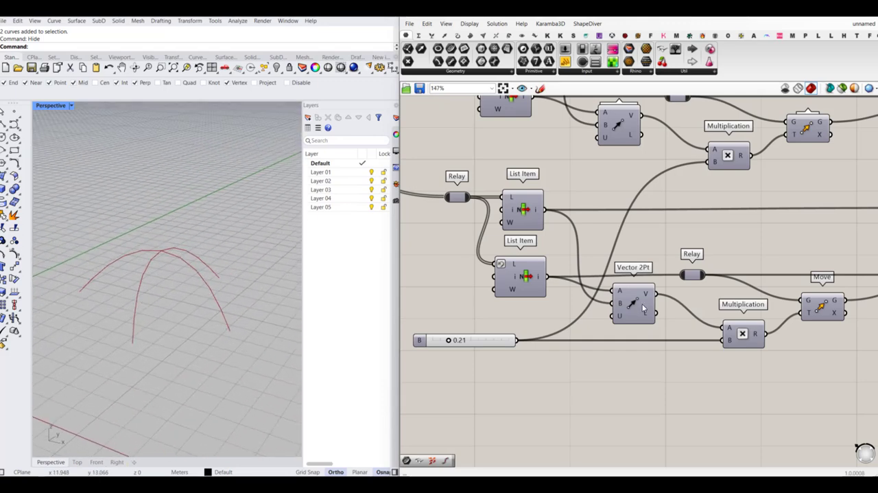
pyautogui.scroll(-3, 643, 308)
pyautogui.scroll(2, 159, 267)
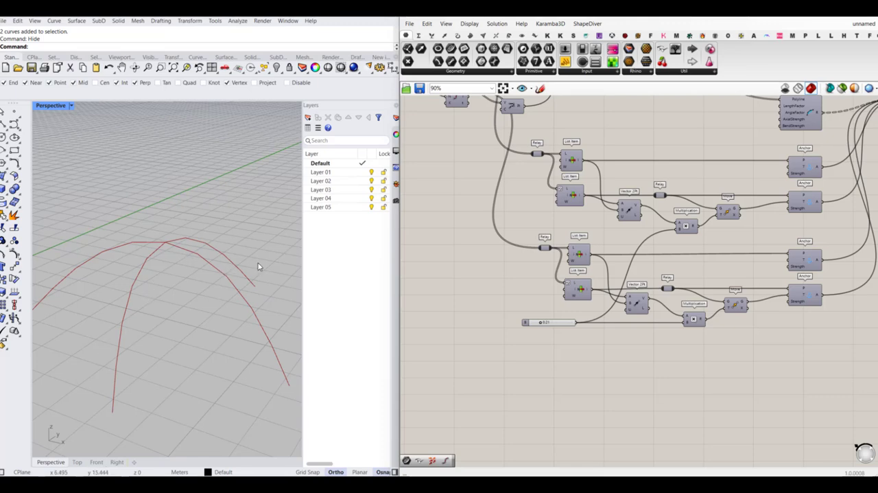
# - Set the Count slider feeding both Divide Curve components to 20
pyautogui.scroll(-5, 592, 276)
pyautogui.moveTo(525, 251); pyautogui.dragTo(534, 278, button='right')
pyautogui.scroll(7, 540, 231)
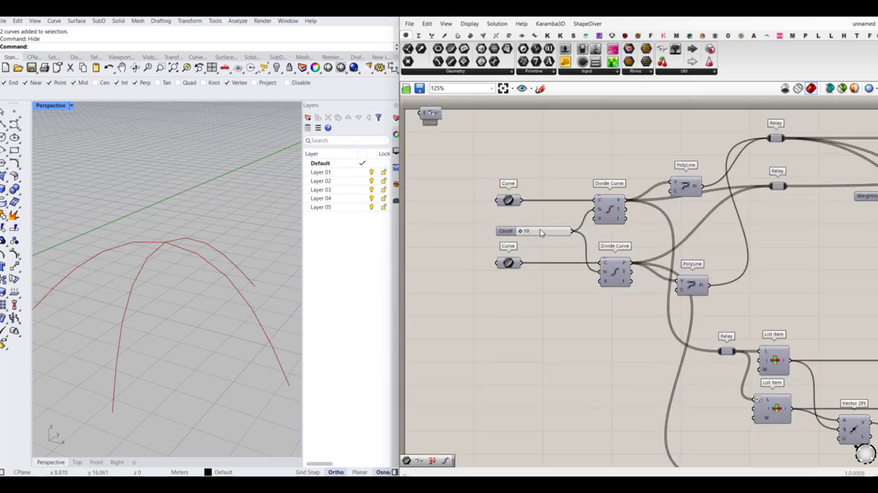
pyautogui.scroll(4, 536, 232)
pyautogui.doubleClick(527, 236)
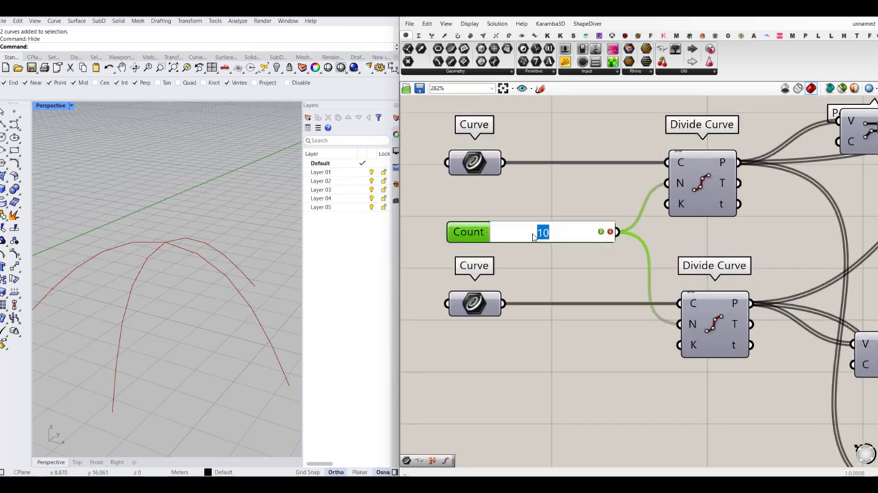
pyautogui.write('20')
pyautogui.press('Return')
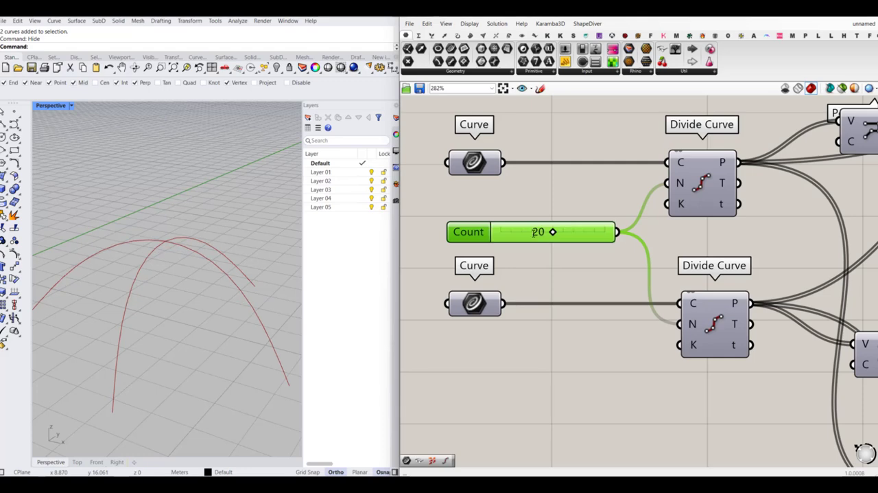
# - Reset the simulation with the Button wired to the Solver so it runs with the finer curve divisions
pyautogui.scroll(-10, 516, 261)
pyautogui.moveTo(656, 359); pyautogui.dragTo(587, 330, button='right')
pyautogui.scroll(5, 741, 262)
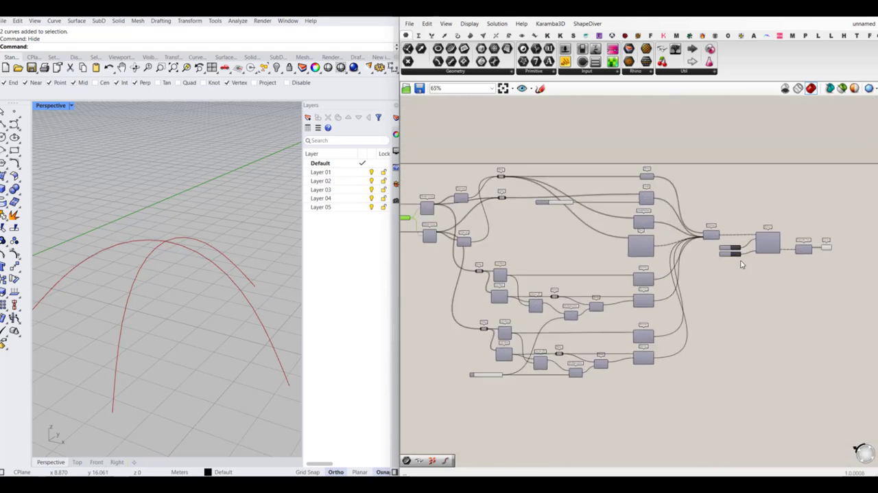
pyautogui.click(732, 235)
# - Raise the shared multiplication slider to 0.32 and inspect the taller arches in the perspective view
pyautogui.scroll(-4, 686, 247)
pyautogui.scroll(8, 466, 356)
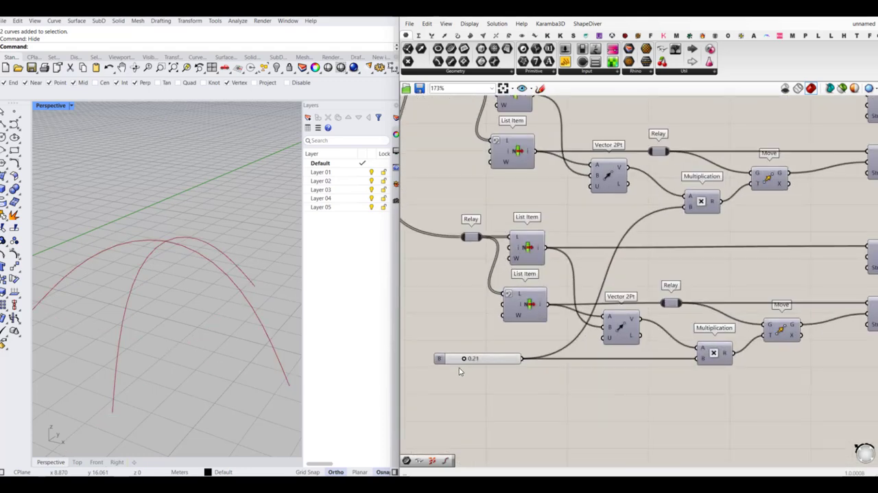
pyautogui.moveTo(466, 358)
pyautogui.mouseDown()
pyautogui.moveTo(448, 358)
pyautogui.moveTo(478, 362)
pyautogui.mouseUp()
pyautogui.moveTo(172, 356); pyautogui.dragTo(128, 271, button='right')
pyautogui.scroll(2, 129, 269)
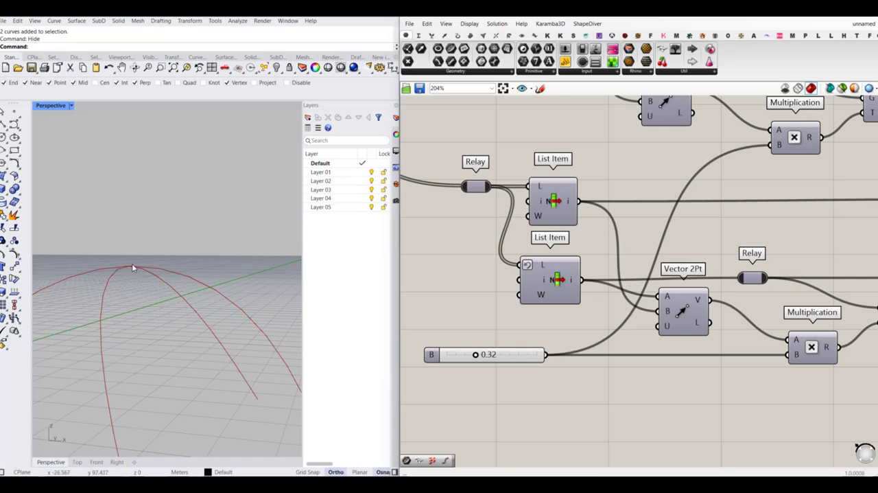
pyautogui.moveTo(132, 267); pyautogui.dragTo(121, 280, button='right')
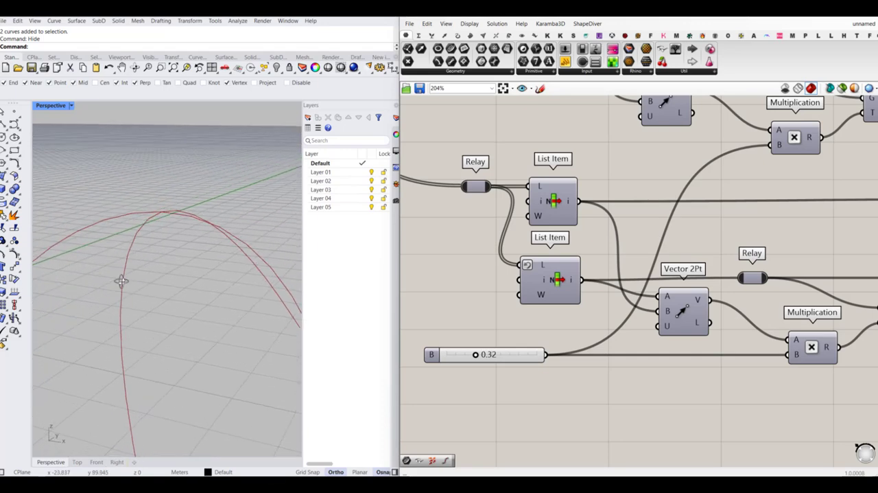
pyautogui.scroll(-7, 641, 306)
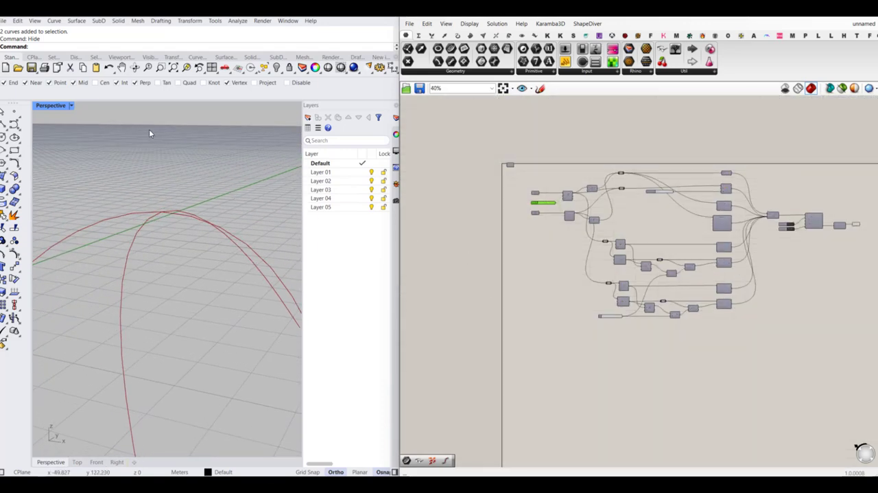
# - Show the two hidden input lines and move the crossing line along the other one, closer to its end
pyautogui.rightClick(269, 67)
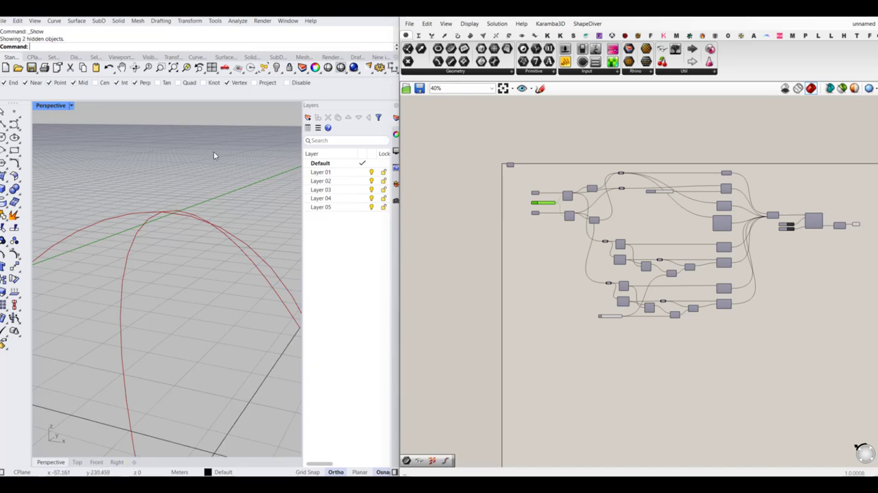
pyautogui.scroll(-6, 155, 282)
pyautogui.moveTo(197, 311); pyautogui.dragTo(190, 328, button='right')
pyautogui.scroll(2, 175, 297)
pyautogui.click(164, 301)
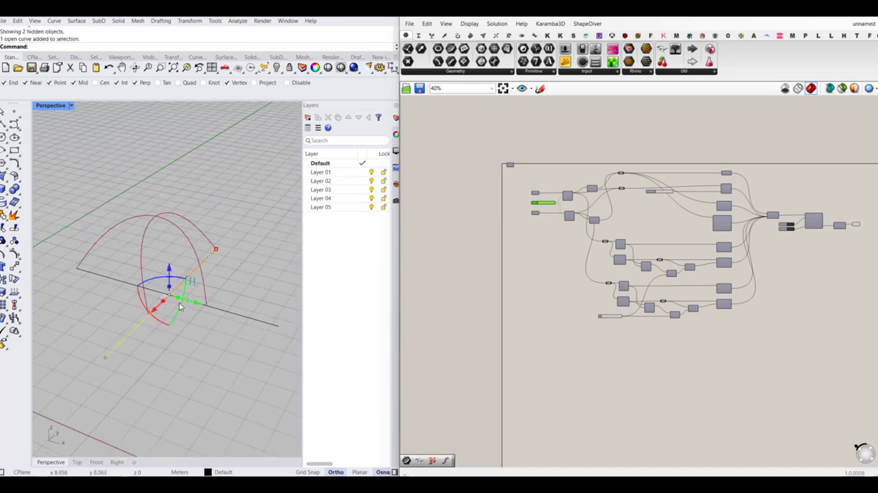
pyautogui.moveTo(196, 300); pyautogui.dragTo(152, 294)
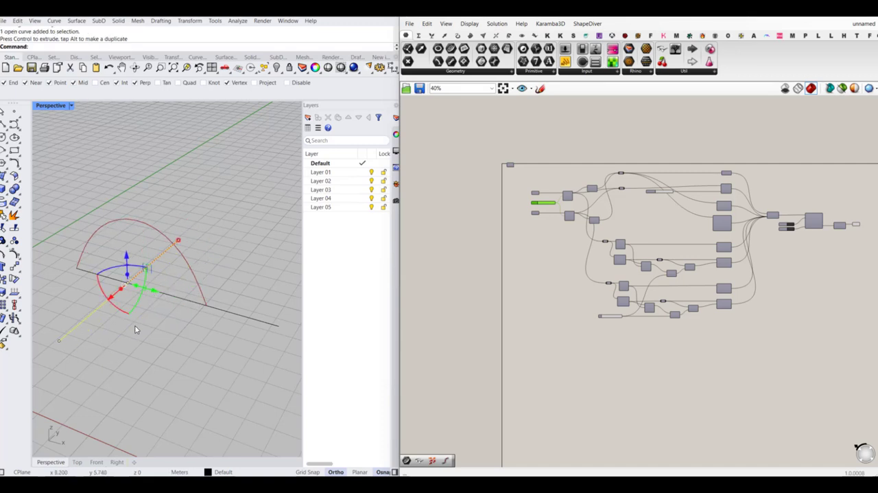
# - Pull the near end point of the moved line slightly outward to lengthen it, and clear the selection
pyautogui.click(141, 336)
pyautogui.click(85, 317)
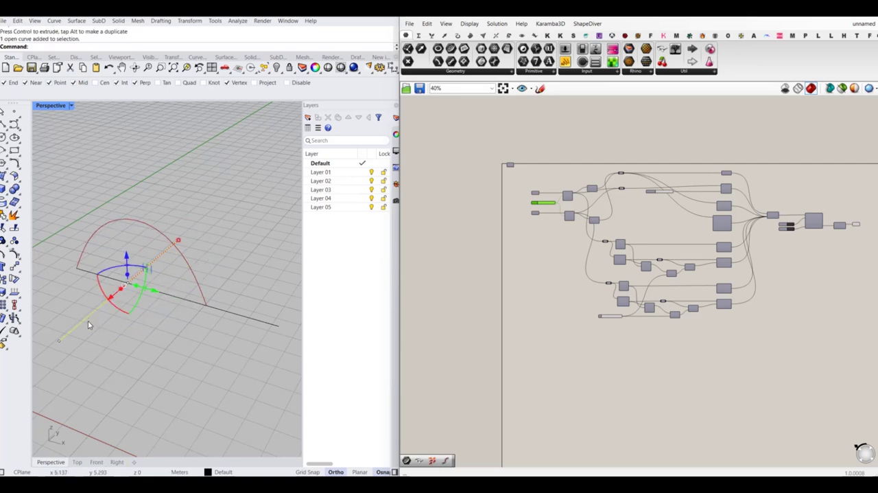
pyautogui.click(59, 343)
pyautogui.keyDown('shift'); pyautogui.moveTo(59, 342); pyautogui.dragTo(55, 345); pyautogui.keyUp('shift')
pyautogui.press('Escape')
# - Lower the shared multiplication slider to 0.00 to flatten the rods over the edited lines
pyautogui.scroll(-3, 186, 321)
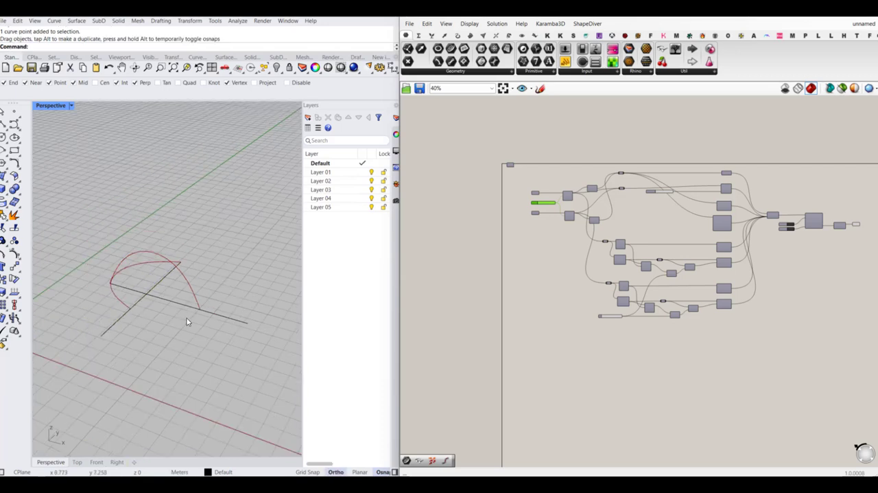
pyautogui.scroll(5, 789, 246)
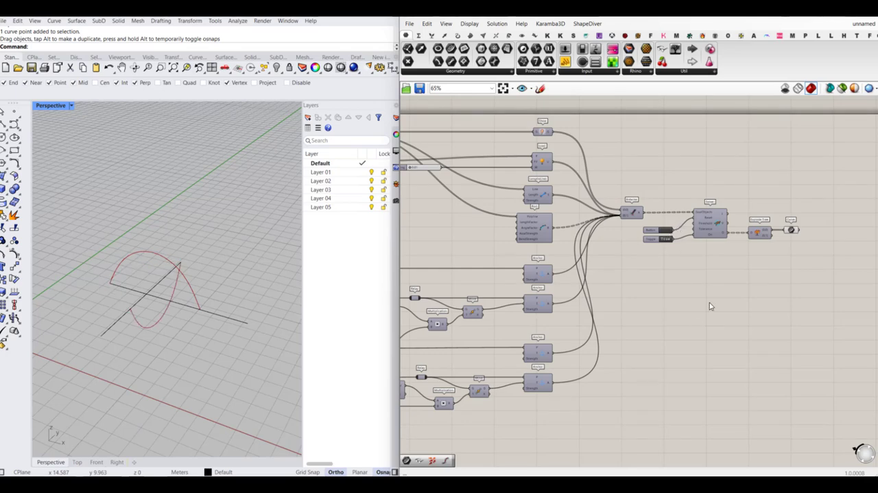
pyautogui.scroll(-3, 710, 306)
pyautogui.scroll(4, 501, 359)
pyautogui.moveTo(504, 359); pyautogui.dragTo(470, 364)
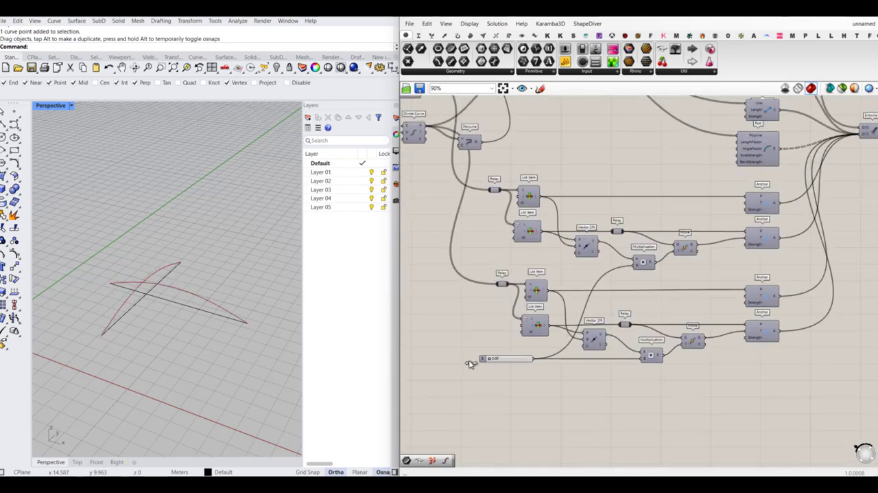
# - Restart the simulation for the edited input lines using the Solver's reset Button
pyautogui.scroll(-4, 501, 345)
pyautogui.scroll(4, 649, 254)
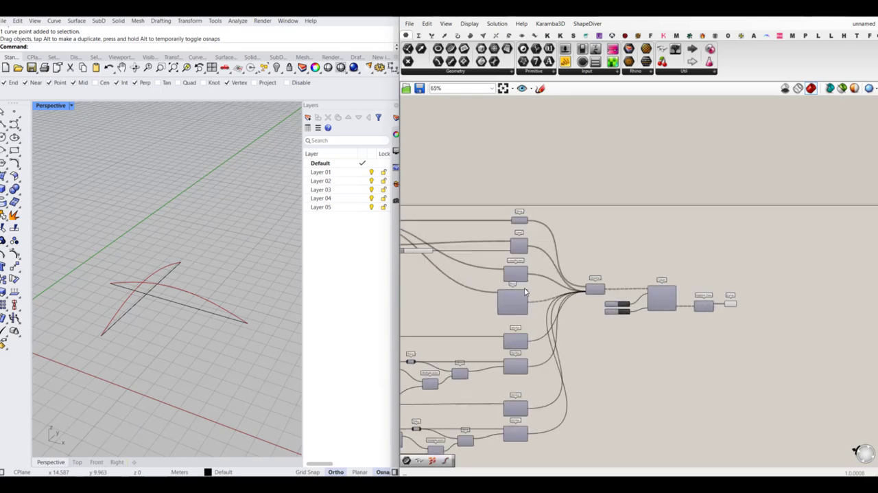
pyautogui.scroll(3, 515, 278)
pyautogui.scroll(-2, 524, 255)
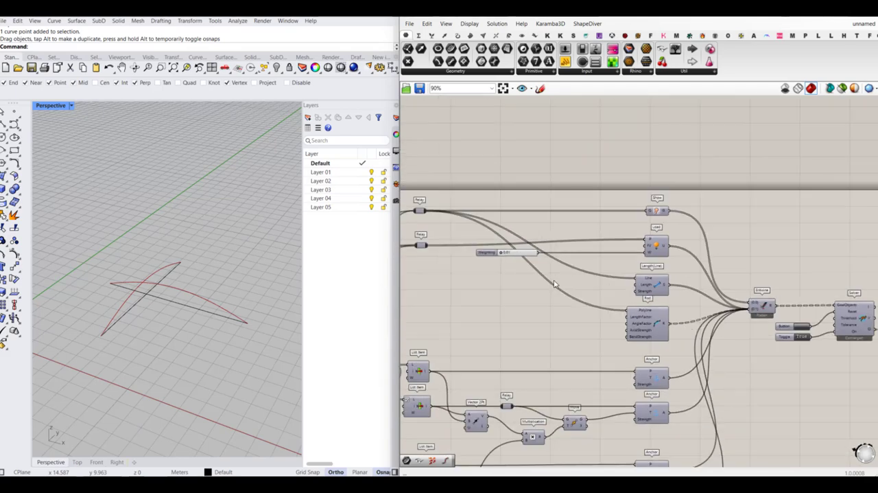
pyautogui.scroll(3, 787, 329)
pyautogui.click(787, 329)
pyautogui.scroll(-4, 686, 309)
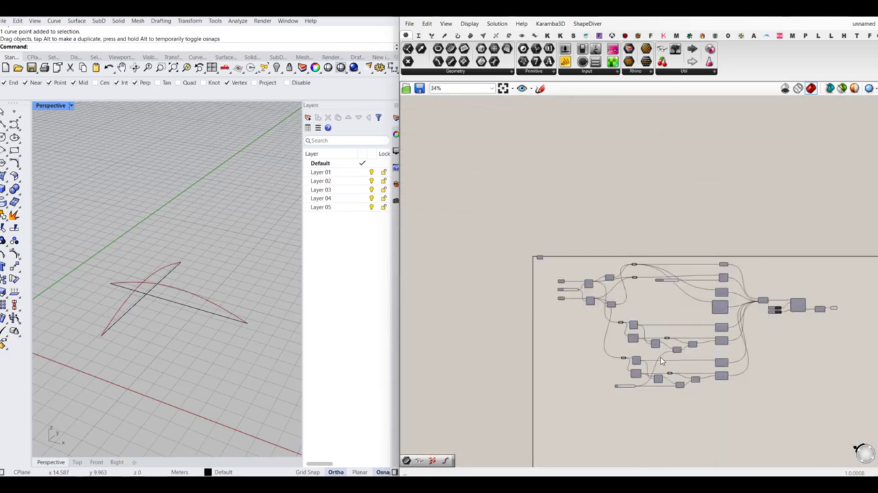
# - Select both input lines in the perspective view and hide them
pyautogui.scroll(3, 598, 388)
pyautogui.moveTo(220, 259); pyautogui.dragTo(131, 323)
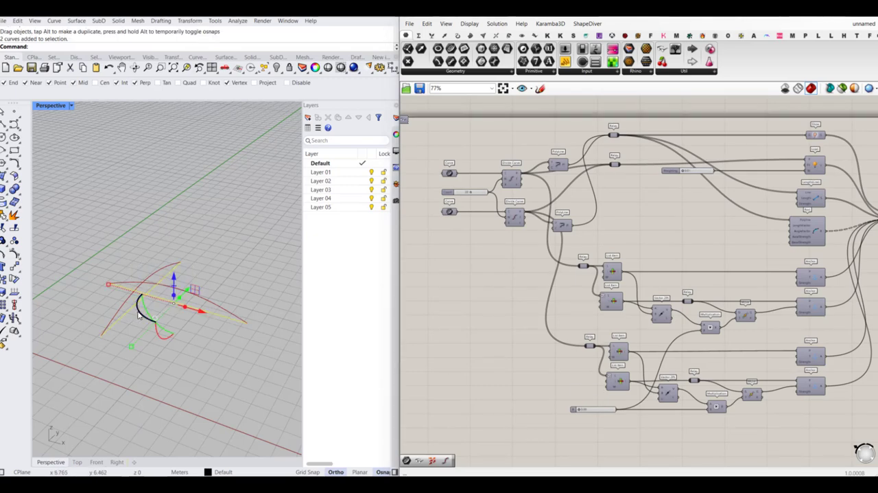
pyautogui.press('Return')
# - Inspect the shallow arches from a low angle with the shared multiplication slider at 0.00
pyautogui.moveTo(138, 314); pyautogui.dragTo(147, 286, button='right')
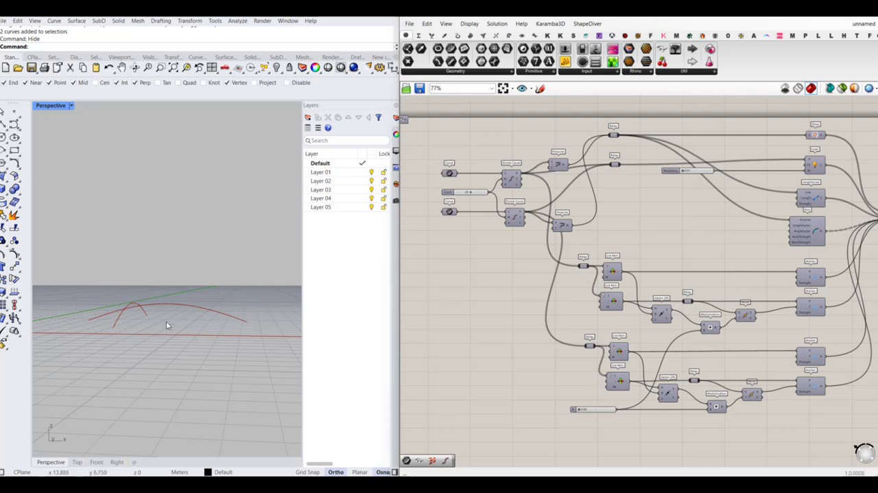
pyautogui.scroll(5, 160, 321)
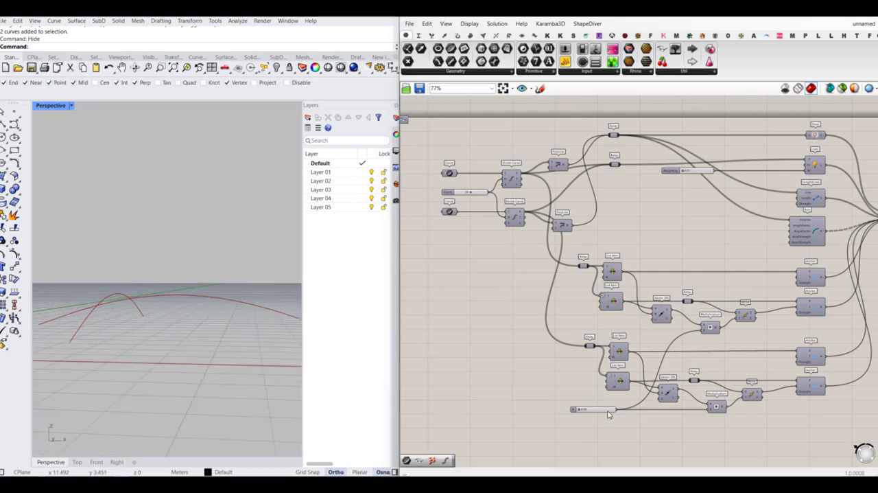
pyautogui.scroll(4, 607, 414)
pyautogui.moveTo(564, 409)
pyautogui.mouseDown()
pyautogui.moveTo(601, 409)
pyautogui.moveTo(562, 410)
pyautogui.mouseUp()
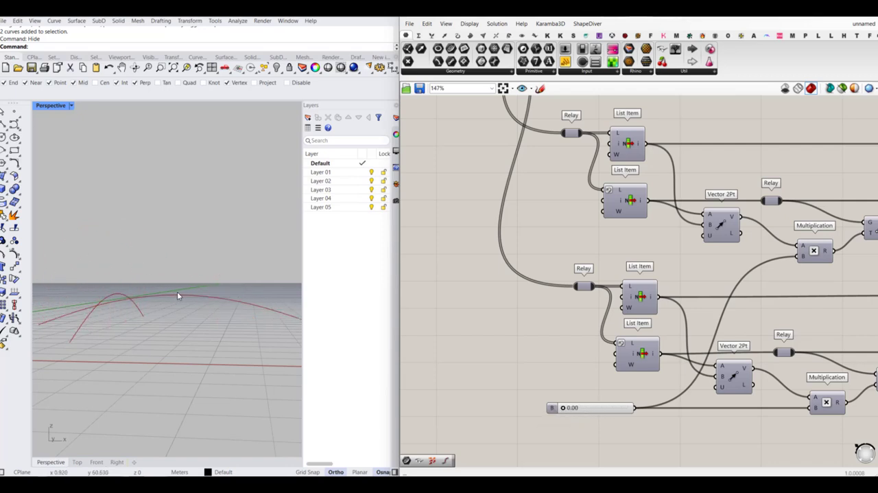
pyautogui.moveTo(177, 295); pyautogui.dragTo(151, 334, button='right')
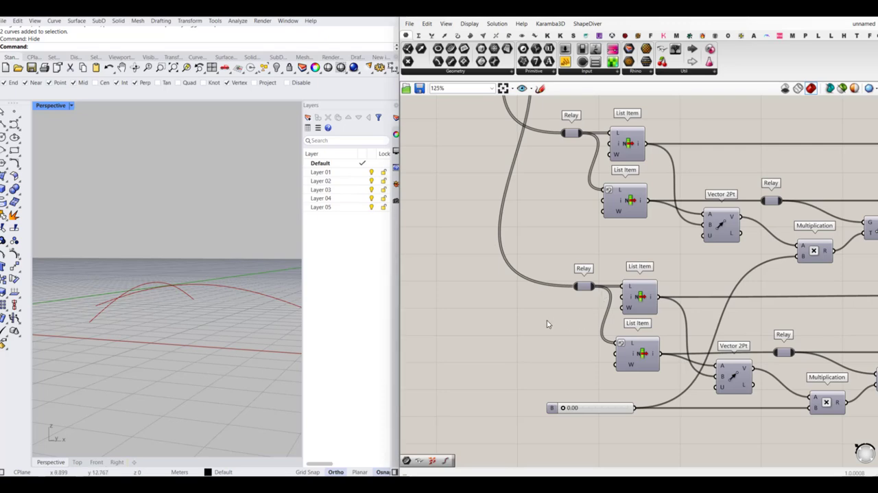
# - Turn off the preview of the final Curve parameter after Explode Tree
pyautogui.scroll(-3, 546, 324)
pyautogui.scroll(4, 542, 266)
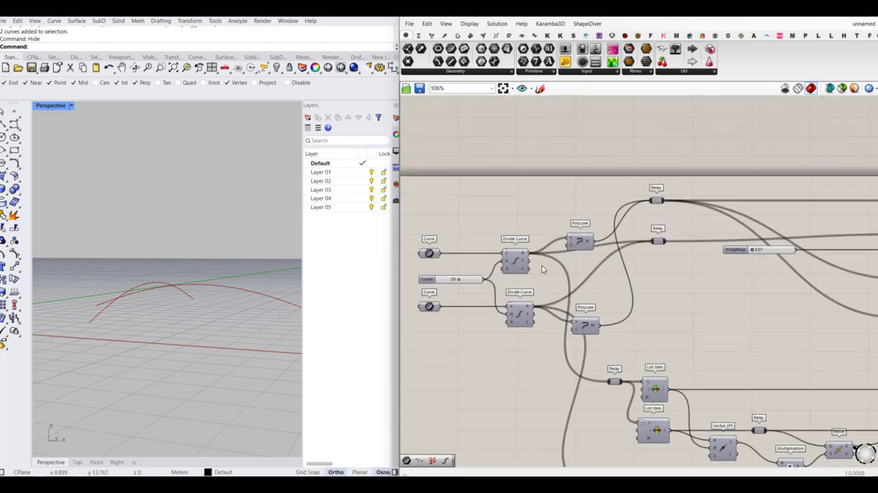
pyautogui.moveTo(542, 265); pyautogui.dragTo(615, 302, button='right')
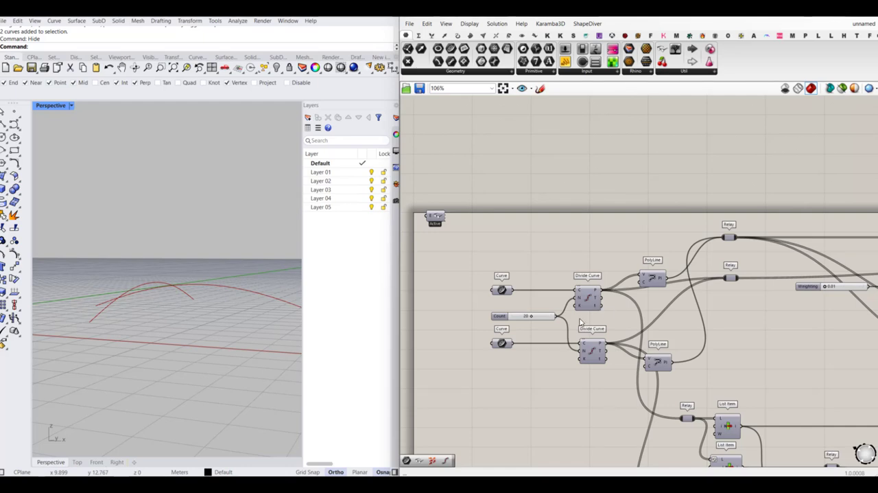
pyautogui.moveTo(561, 286); pyautogui.dragTo(556, 274, button='right')
pyautogui.scroll(-4, 469, 269)
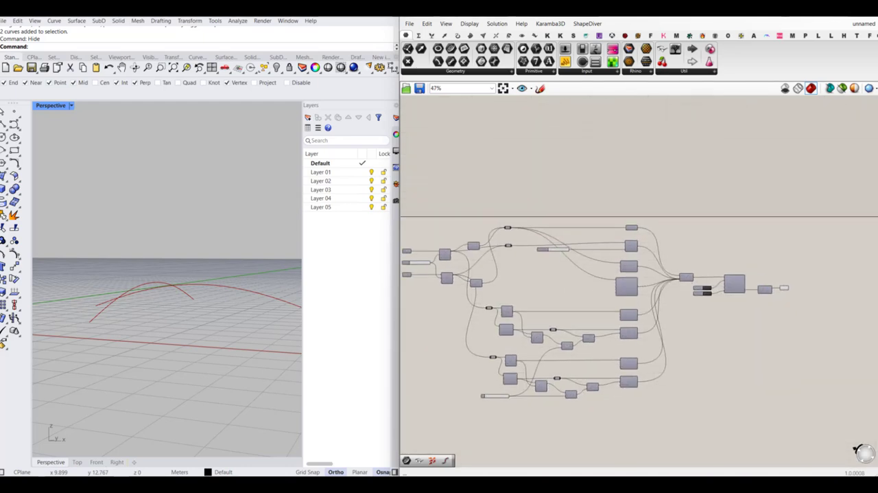
pyautogui.moveTo(824, 258); pyautogui.dragTo(770, 320)
pyautogui.middleClick(775, 317)
pyautogui.click(804, 291)
pyautogui.click(838, 260)
# - Pause the Solver by setting its Toggle to False and reset the simulation
pyautogui.scroll(4, 726, 278)
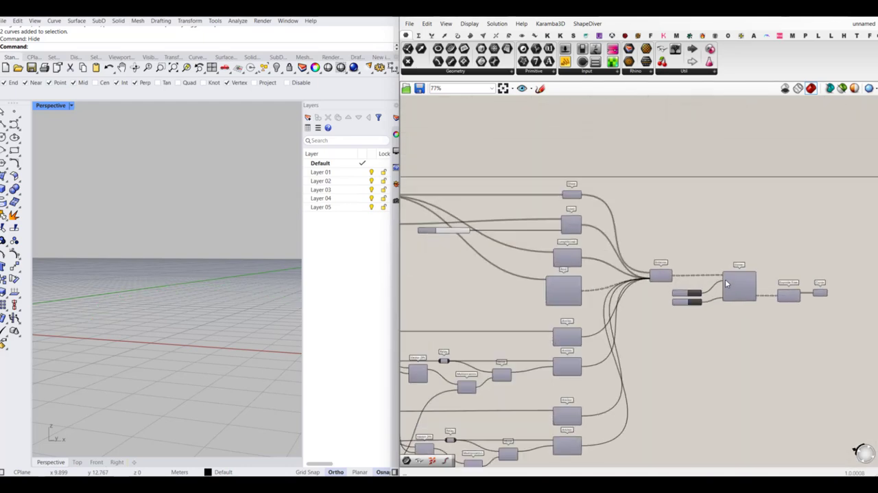
pyautogui.click(685, 300)
# - Turn on the preview of the two input Curve parameters and view the crossing lines from above
pyautogui.scroll(-4, 685, 299)
pyautogui.scroll(4, 532, 243)
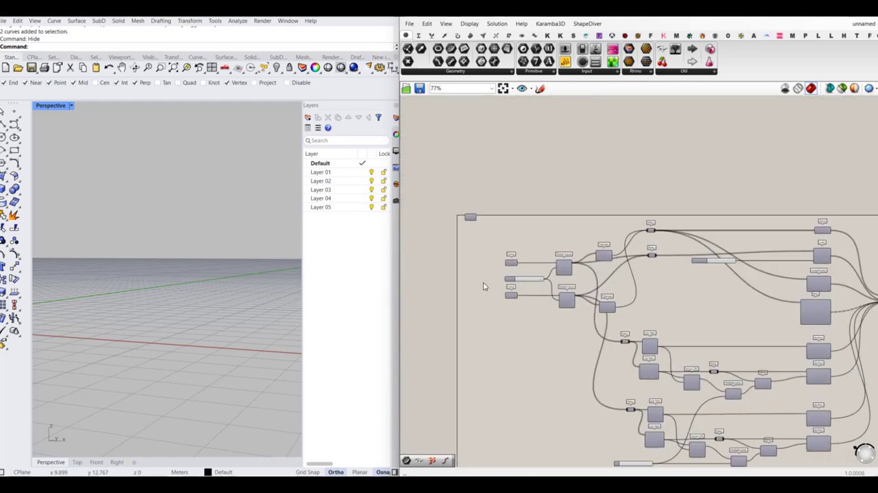
pyautogui.moveTo(532, 241); pyautogui.dragTo(514, 331)
pyautogui.middleClick(514, 331)
pyautogui.click(533, 314)
pyautogui.click(575, 347)
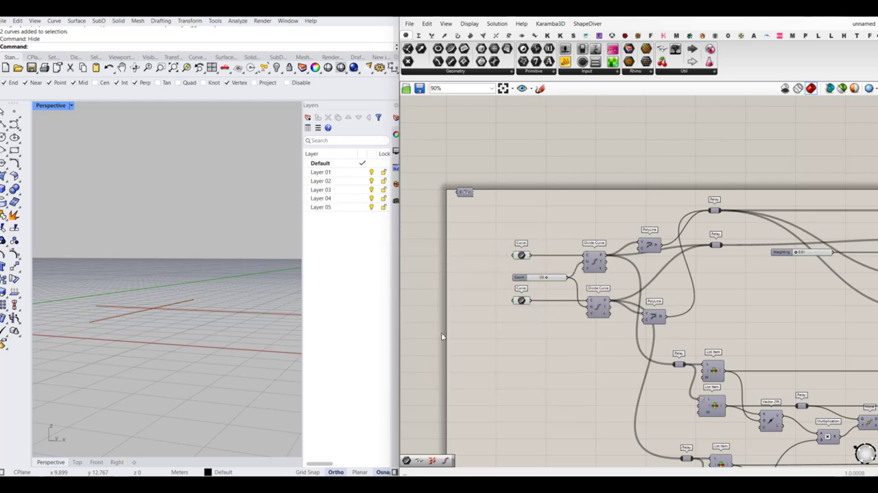
pyautogui.moveTo(190, 305); pyautogui.dragTo(139, 281, button='right')
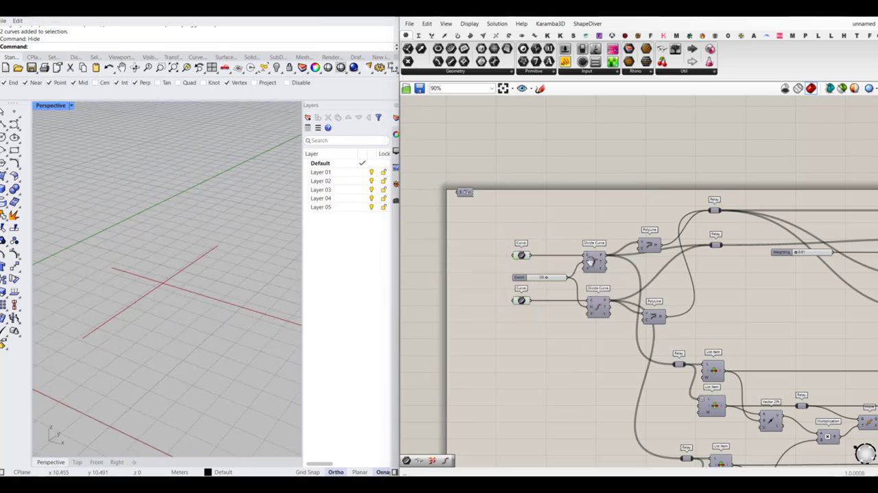
# - Turn on the preview of both Divide Curve components to display the division points on the two lines
pyautogui.moveTo(596, 260); pyautogui.dragTo(521, 288, button='right')
pyautogui.middleClick(522, 288)
pyautogui.click(540, 271)
pyautogui.click(516, 363)
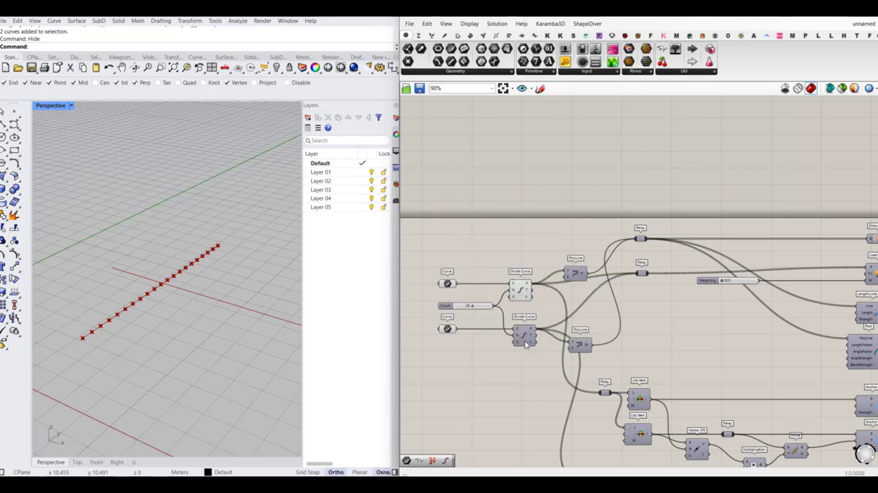
pyautogui.click(526, 334)
pyautogui.middleClick(526, 334)
pyautogui.click(543, 316)
pyautogui.click(468, 317)
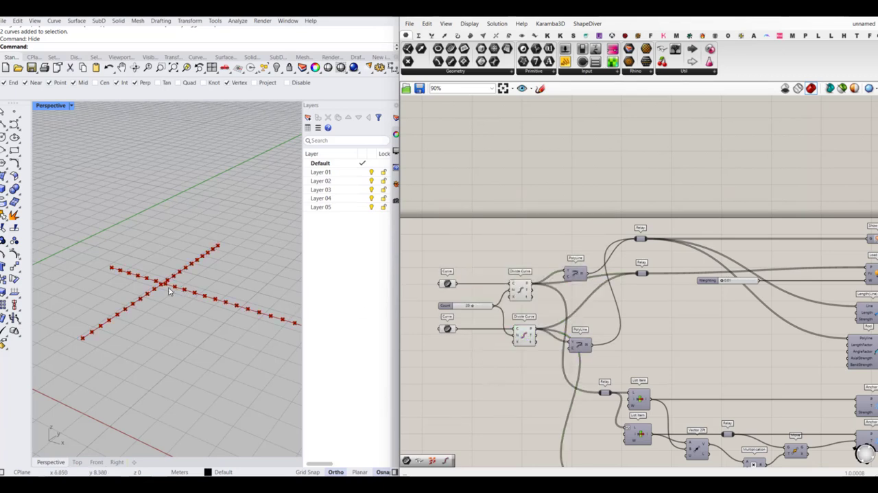
# - Examine where the division points lie relative to the intersection of the two lines
pyautogui.scroll(5, 169, 291)
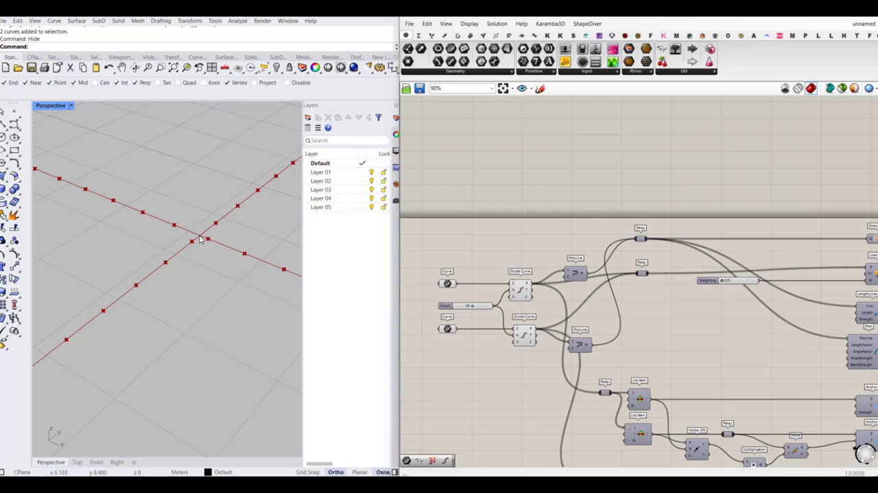
pyautogui.scroll(-2, 168, 225)
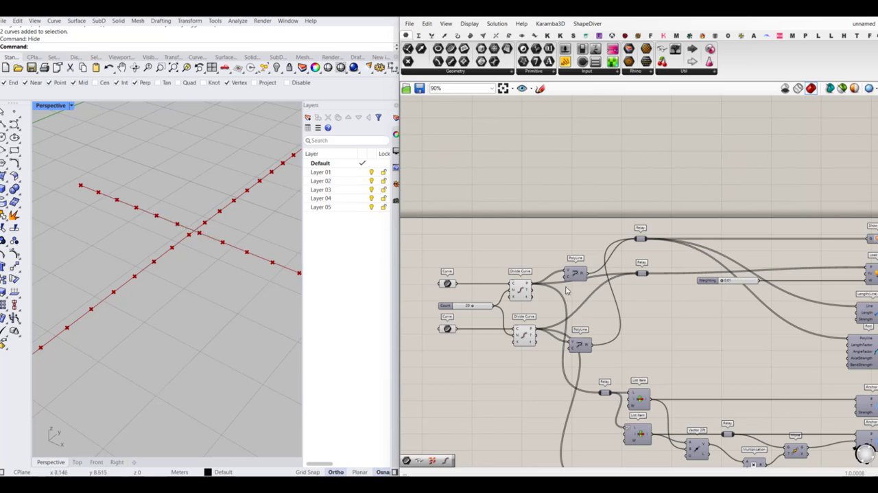
pyautogui.moveTo(567, 290); pyautogui.dragTo(563, 309, button='right')
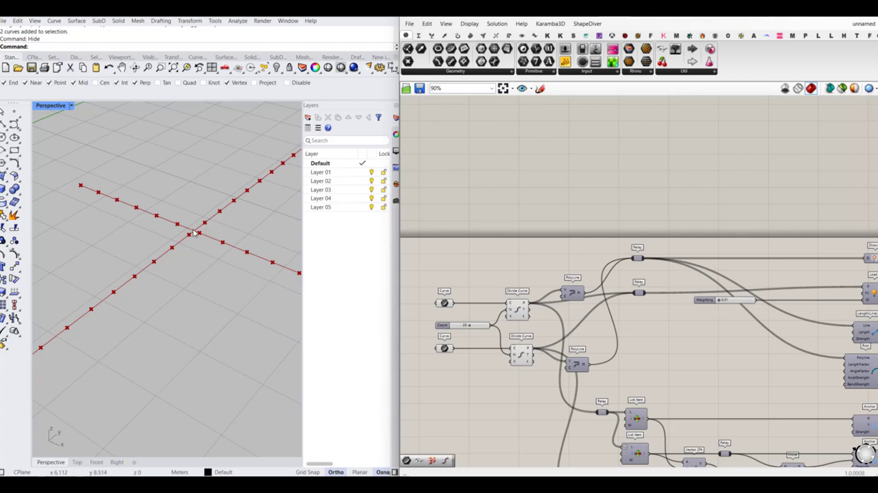
pyautogui.doubleClick(499, 278)
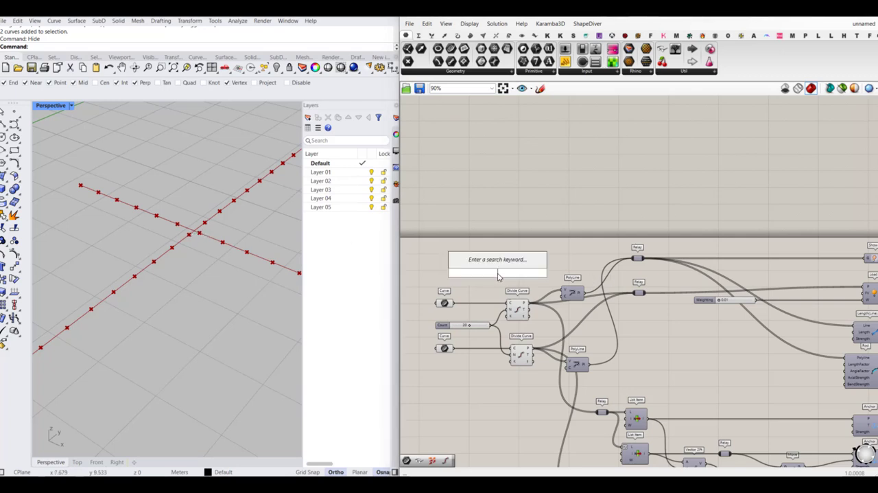
pyautogui.click(496, 35)
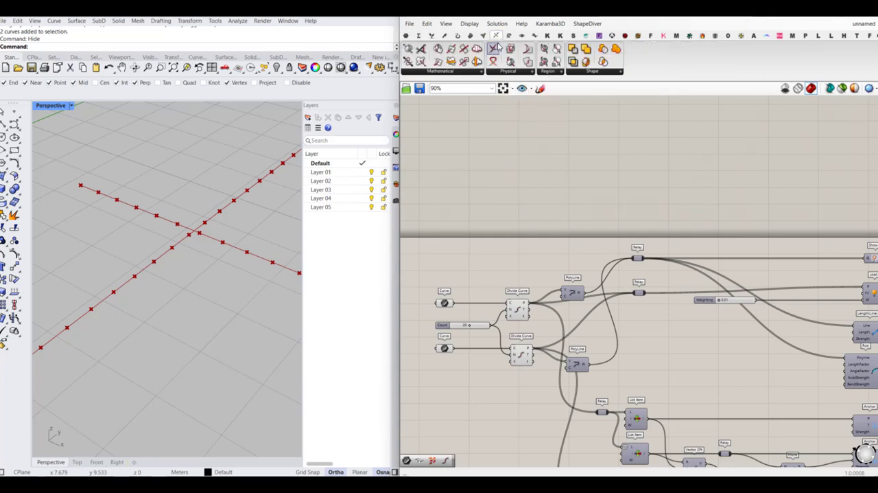
pyautogui.click(493, 52)
pyautogui.scroll(2, 525, 291)
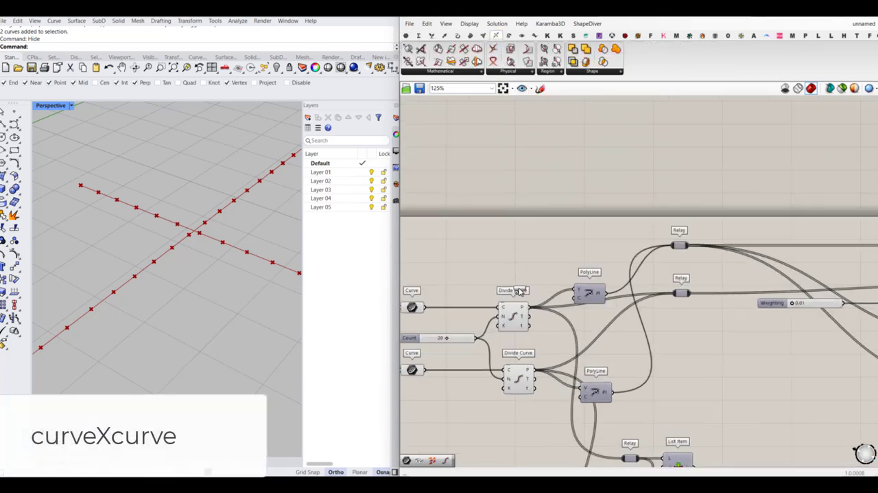
pyautogui.click(521, 263)
pyautogui.press('Delete')
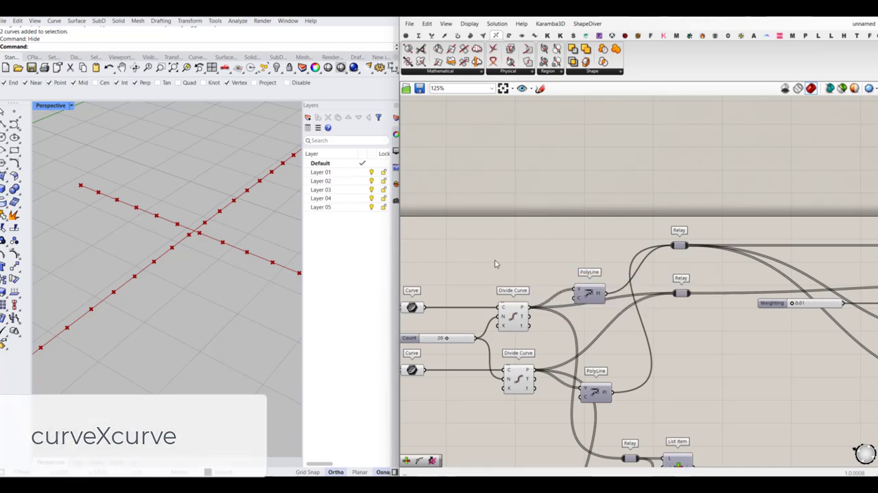
# - Add a Curve | Curve intersection component above the first Divide Curve component
pyautogui.doubleClick(495, 261)
pyautogui.write('curve')
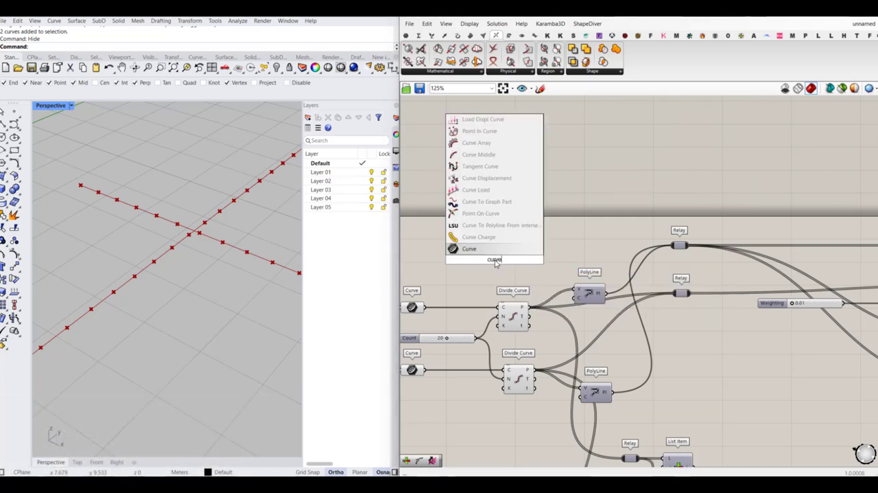
pyautogui.write('X')
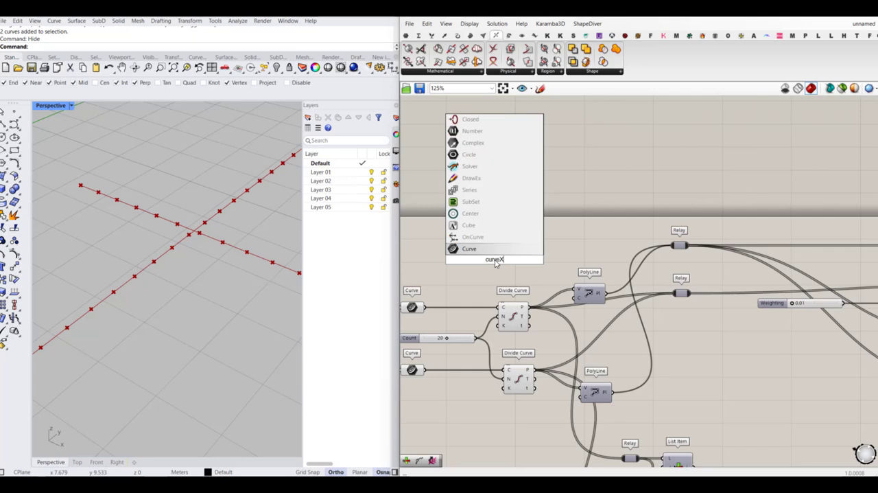
pyautogui.write('curve')
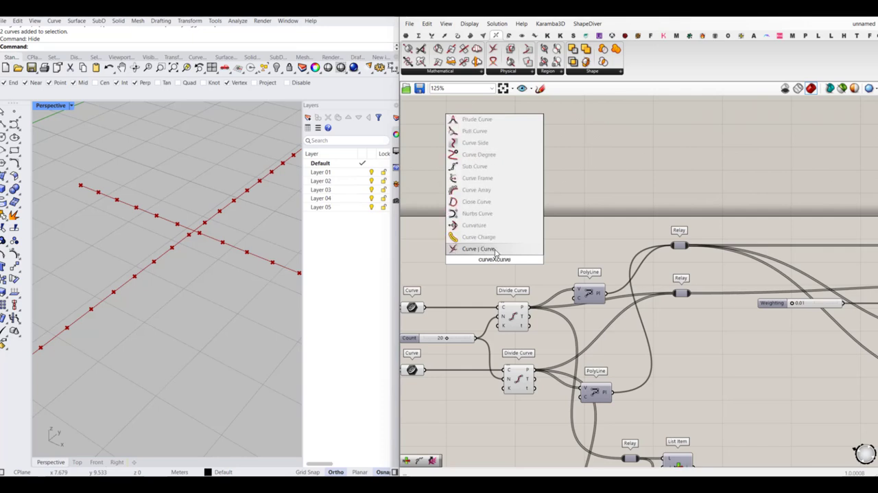
pyautogui.click(494, 249)
pyautogui.scroll(3, 520, 294)
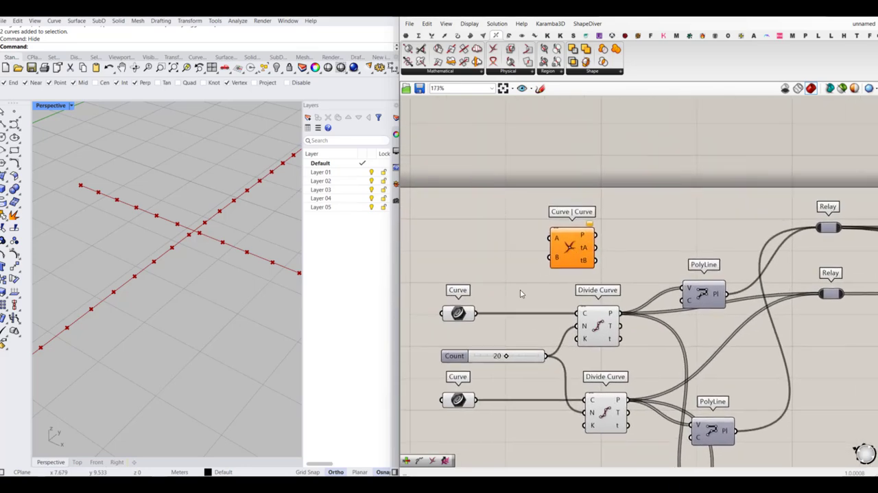
# - Wire the two input Curve parameters into A and B of the Curve | Curve component and check the intersection point on the lines
pyautogui.moveTo(473, 317); pyautogui.dragTo(591, 240)
pyautogui.moveTo(477, 399); pyautogui.dragTo(573, 249)
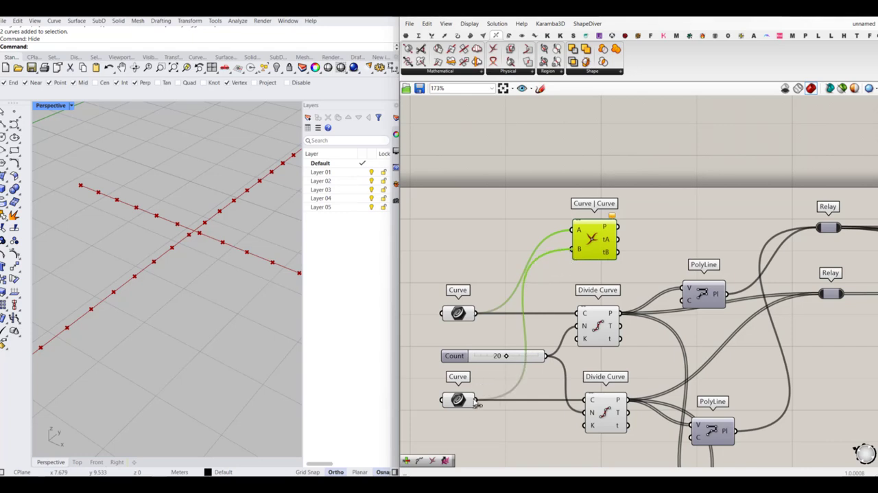
pyautogui.moveTo(623, 230); pyautogui.dragTo(578, 255, button='right')
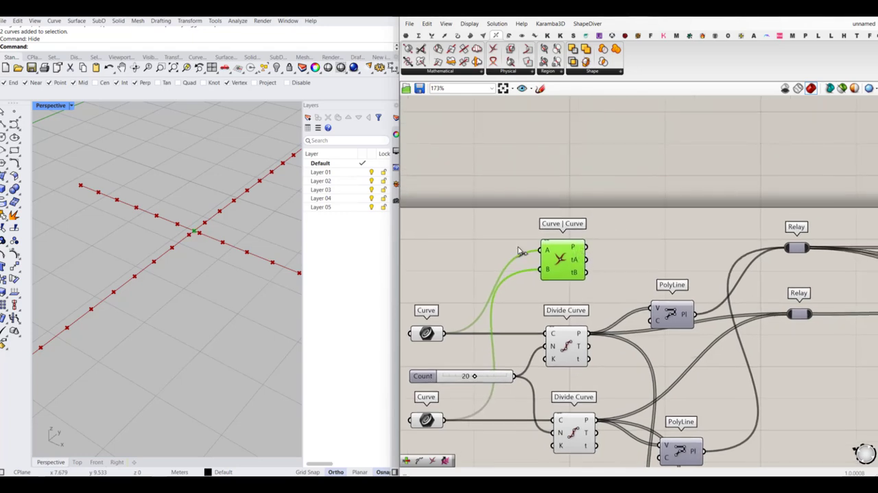
pyautogui.scroll(3, 172, 241)
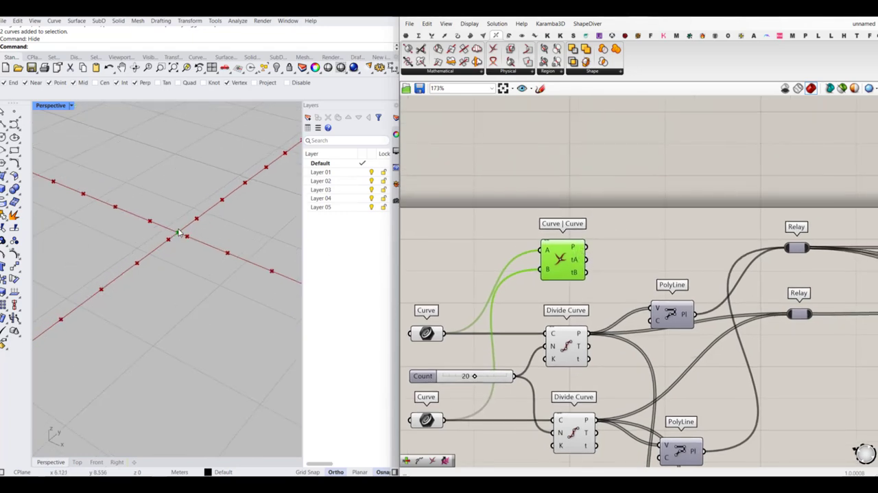
pyautogui.scroll(-2, 530, 332)
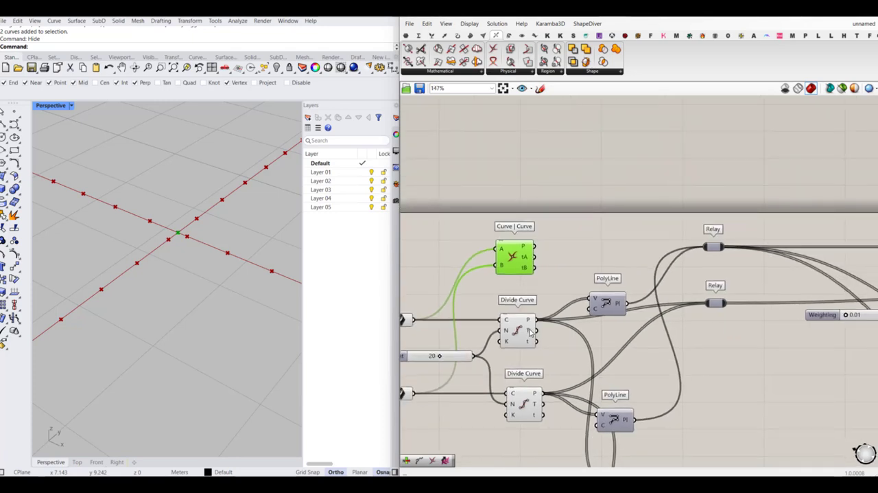
# - Make room between the Divide Curve and PolyLine components and add a Merge component beside Curve | Curve
pyautogui.doubleClick(552, 249)
pyautogui.click(565, 275)
pyautogui.keyDown('alt'); pyautogui.moveTo(564, 275); pyautogui.dragTo(653, 281); pyautogui.keyUp('alt')
pyautogui.doubleClick(575, 256)
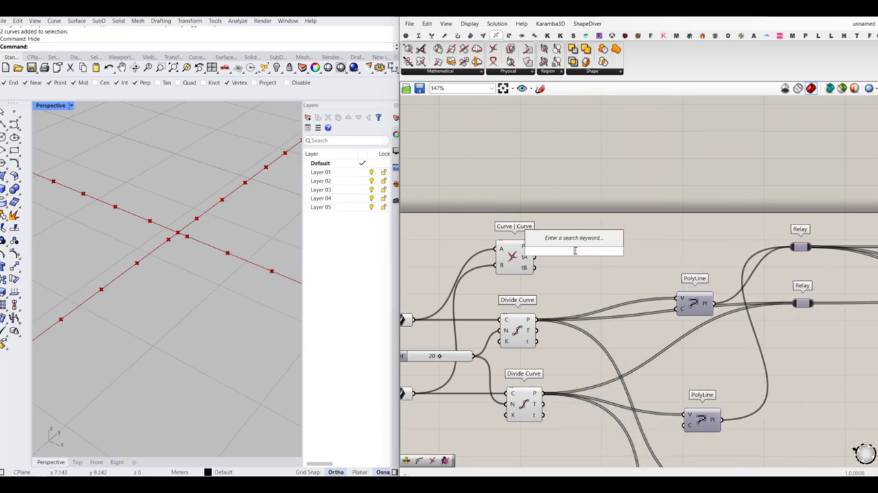
pyautogui.write('merge')
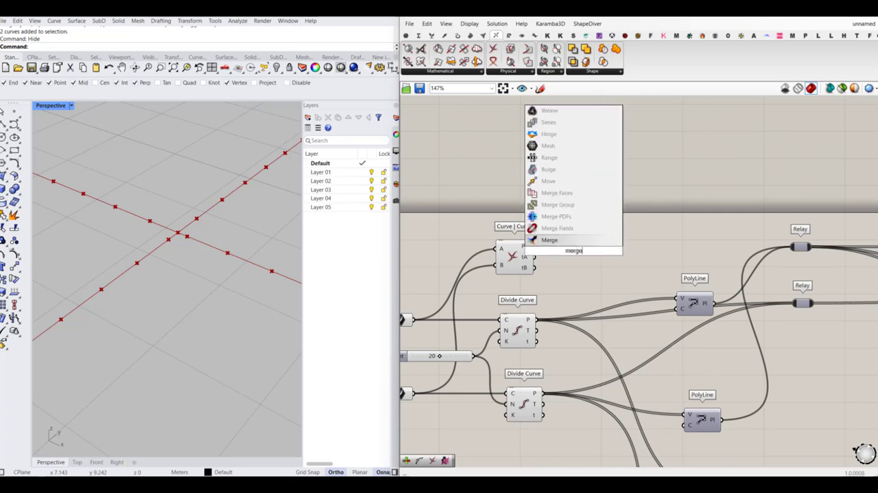
pyautogui.press('Return')
# - Wire the intersection point into D1 and the first Divide Curve's points into D2 of the Merge, and remove its spare D3 input
pyautogui.scroll(1, 559, 264)
pyautogui.moveTo(531, 244); pyautogui.dragTo(533, 331)
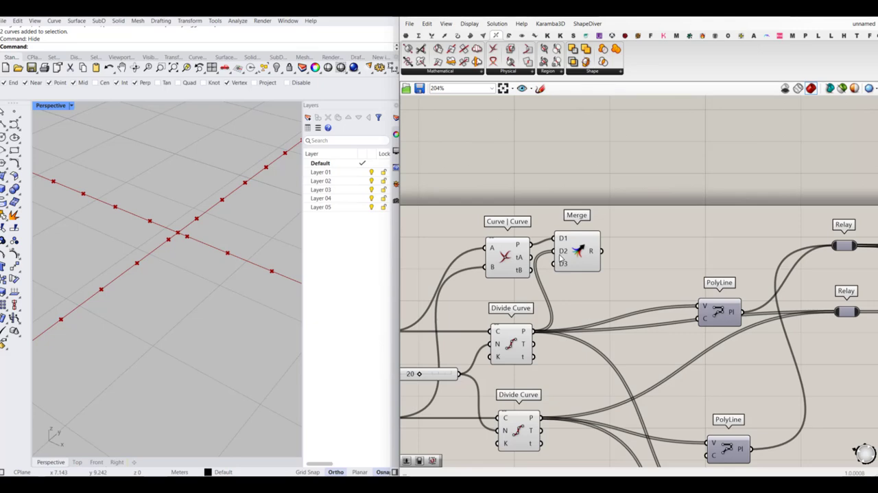
pyautogui.scroll(4, 569, 280)
pyautogui.click(591, 280)
pyautogui.scroll(-3, 553, 250)
pyautogui.scroll(3, 553, 251)
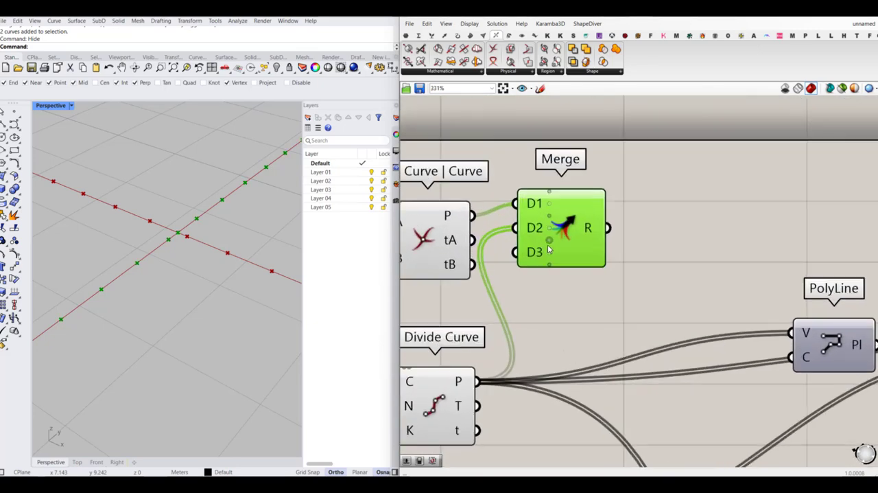
pyautogui.scroll(-3, 549, 253)
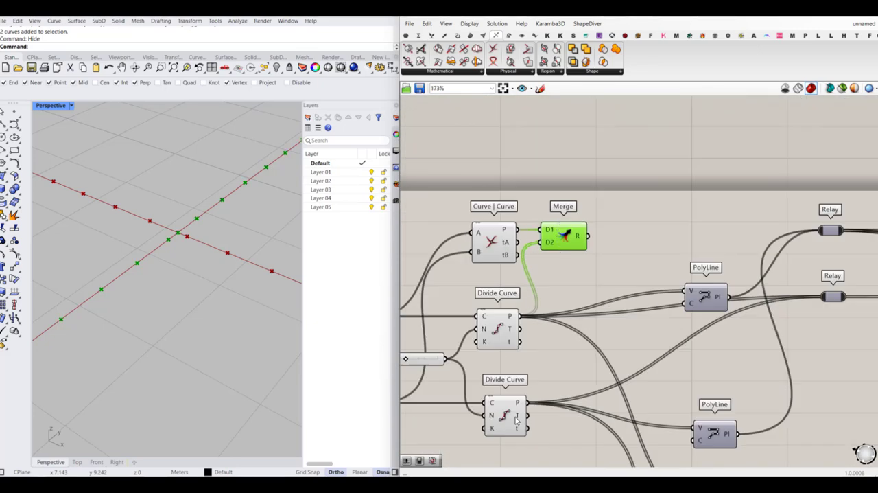
# - Duplicate the Merge component beside the second Divide Curve, keeping the intersection point in D1 and wiring that curve's points into D2
pyautogui.scroll(2, 553, 249)
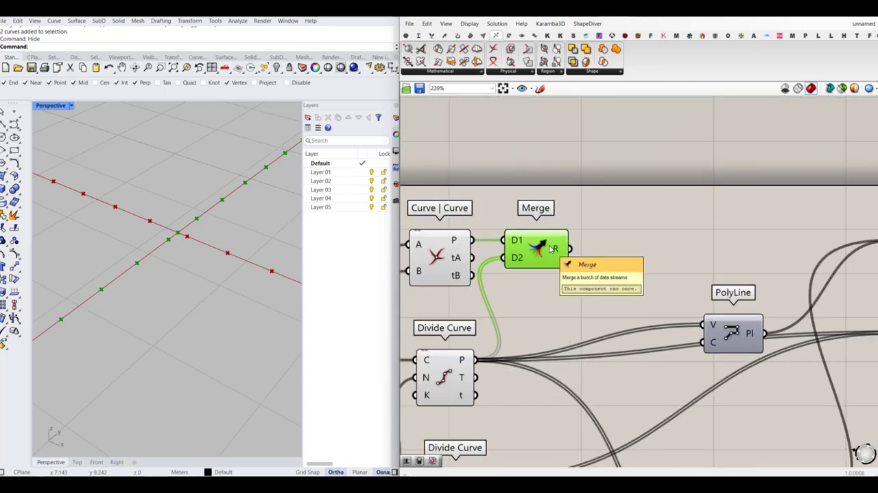
pyautogui.scroll(-2, 552, 249)
pyautogui.hotkey('ctrl', 'c')
pyautogui.hotkey('ctrl', 'v')
pyautogui.moveTo(548, 256); pyautogui.dragTo(554, 371)
pyautogui.moveTo(555, 371); pyautogui.dragTo(555, 341, button='right')
pyautogui.moveTo(555, 341); pyautogui.dragTo(510, 360)
# - Remove the spare D3 input from the second Merge and tidy the position of the first Merge component
pyautogui.scroll(5, 575, 356)
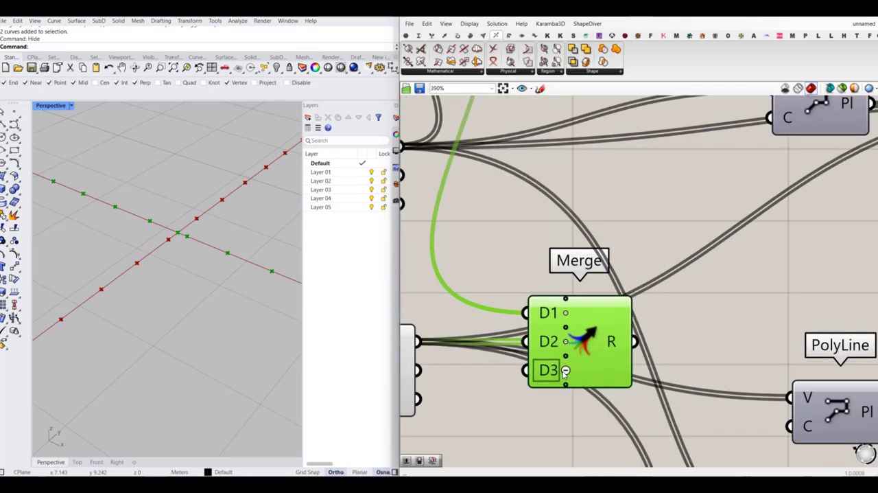
pyautogui.click(568, 368)
pyautogui.scroll(-4, 568, 369)
pyautogui.scroll(-2, 559, 330)
pyautogui.moveTo(527, 192); pyautogui.dragTo(547, 193)
pyautogui.click(610, 195)
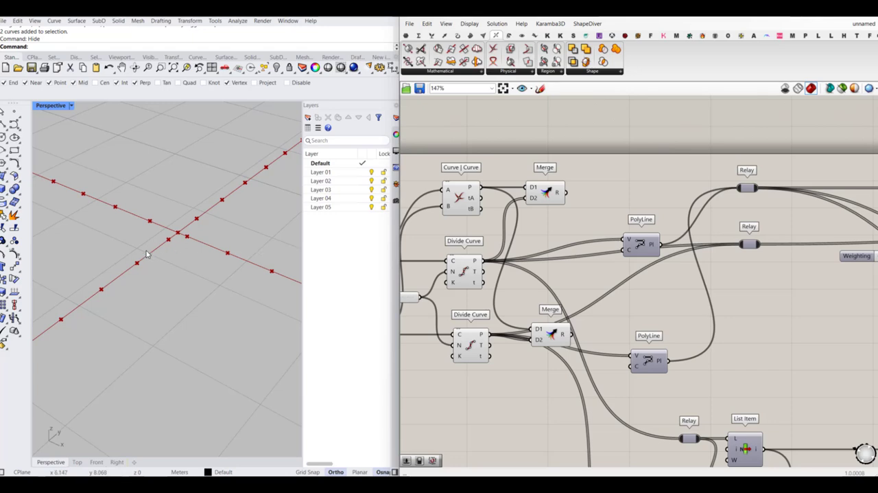
pyautogui.scroll(-5, 144, 254)
pyautogui.scroll(2, 107, 234)
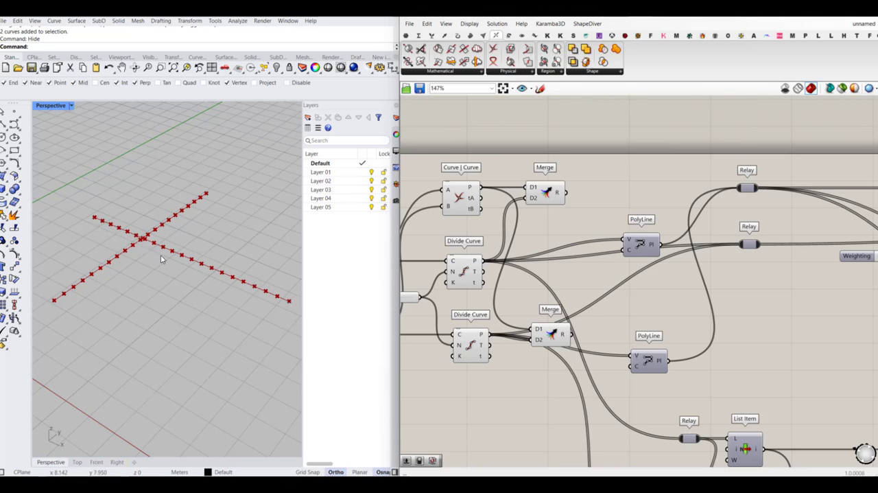
# - Add a Sort List component above the first PolyLine, next to the upper Merge
pyautogui.scroll(2, 597, 232)
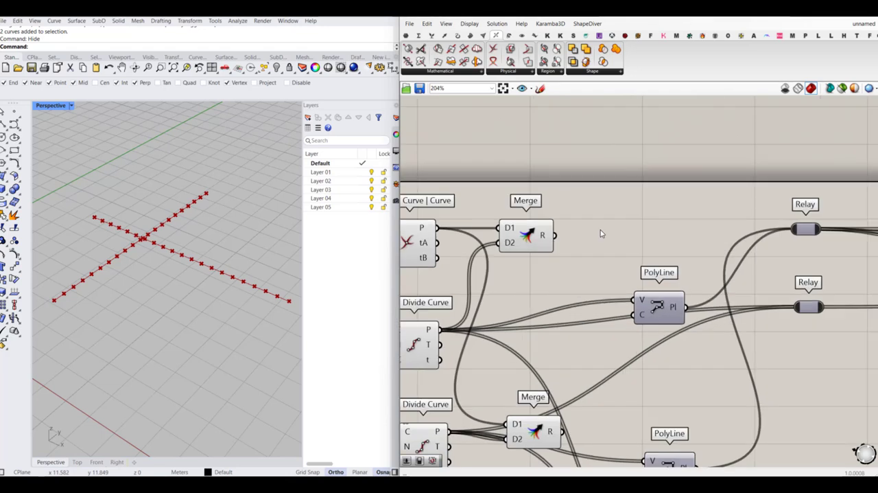
pyautogui.doubleClick(601, 232)
pyautogui.write('sort')
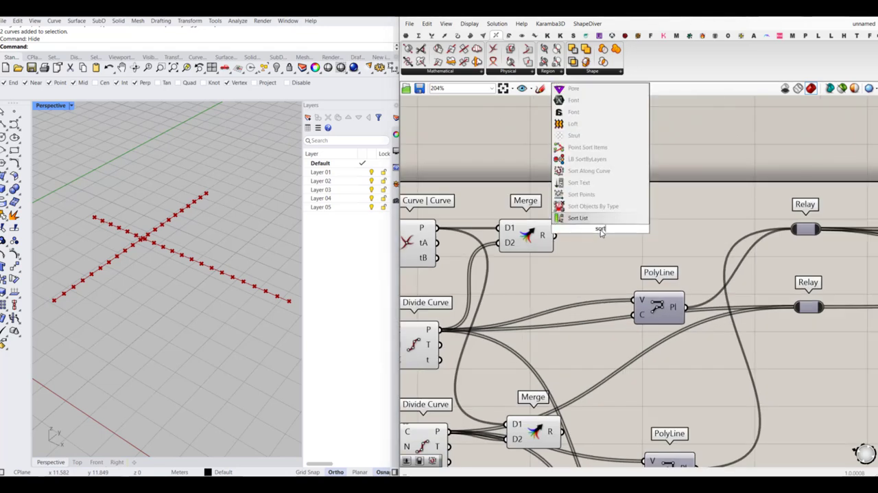
pyautogui.click(594, 218)
pyautogui.moveTo(597, 233); pyautogui.dragTo(652, 238)
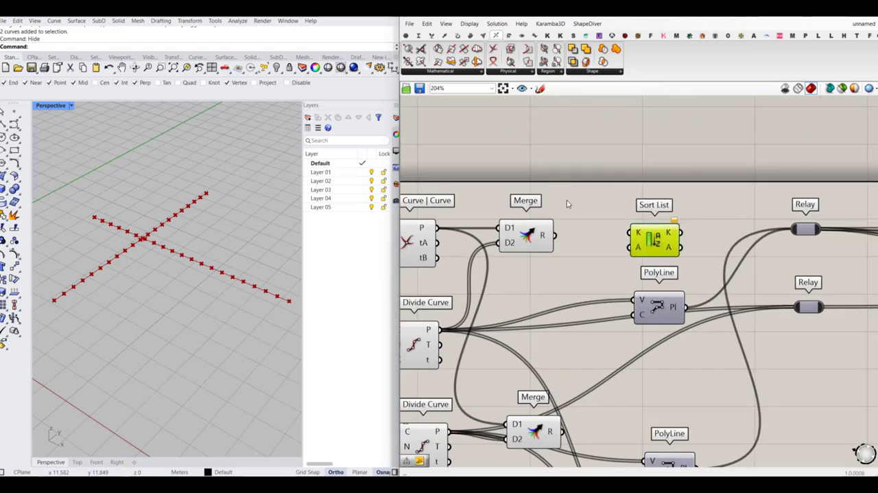
# - Add a Point List component above the upper Merge and wire the Merge result into its P input
pyautogui.doubleClick(567, 200)
pyautogui.write('point')
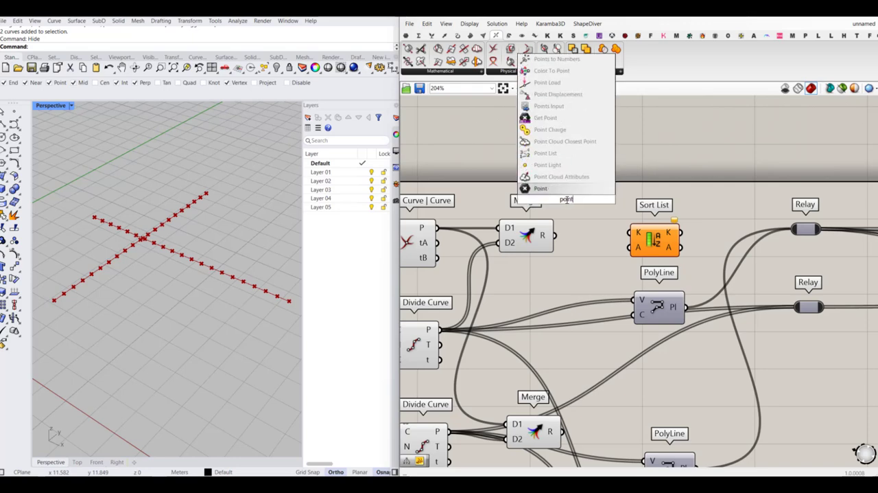
pyautogui.write(' list')
pyautogui.press('Return')
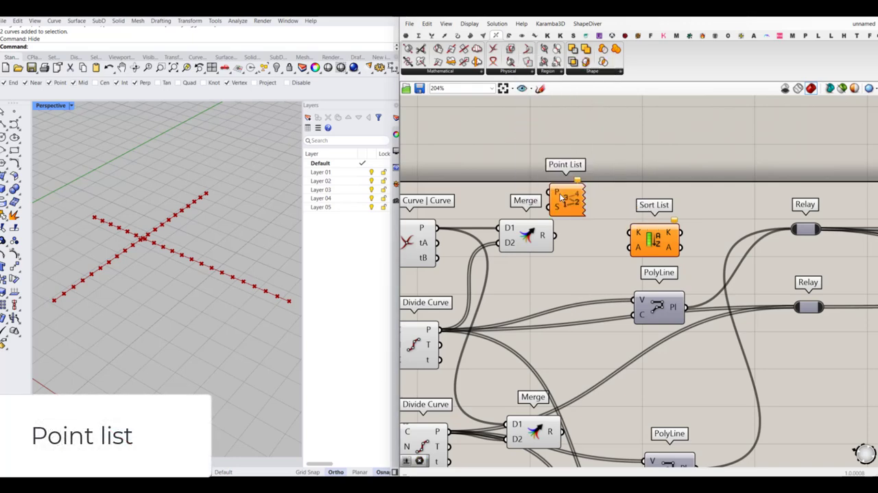
pyautogui.scroll(3, 590, 199)
pyautogui.moveTo(600, 197); pyautogui.dragTo(656, 187)
pyautogui.moveTo(551, 273); pyautogui.dragTo(596, 179)
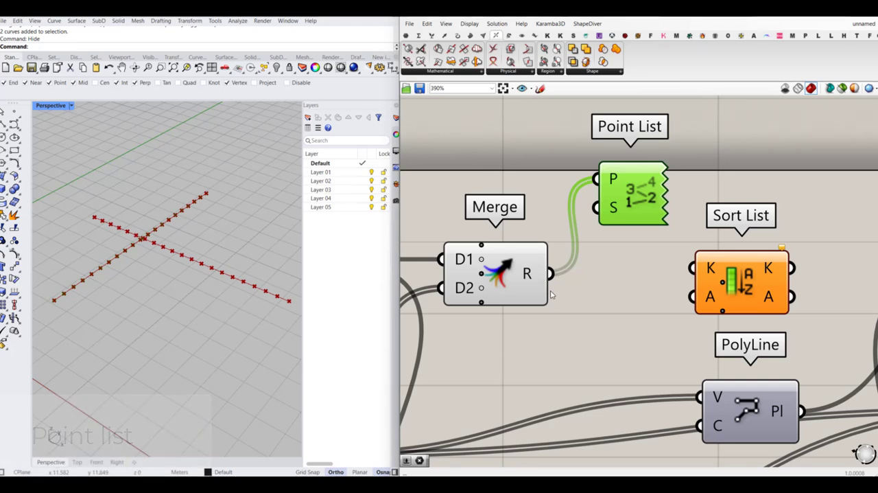
# - Add a number slider with value 2 and wire it into the Point List's S input
pyautogui.click(535, 177)
pyautogui.doubleClick(536, 177)
pyautogui.write('2')
pyautogui.press('Return')
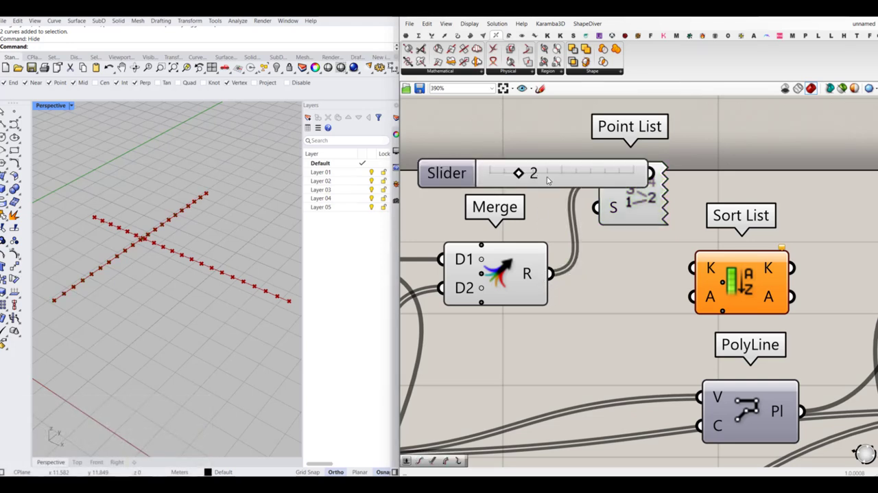
pyautogui.moveTo(503, 180); pyautogui.dragTo(464, 180)
pyautogui.moveTo(561, 180); pyautogui.dragTo(596, 207)
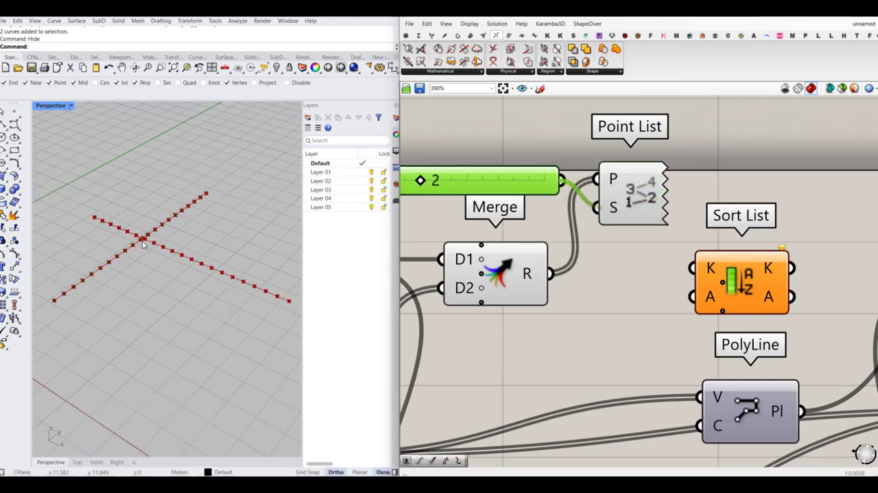
# - Reposition the Size slider beside the Point List and set it to 1
pyautogui.scroll(-4, 137, 243)
pyautogui.scroll(-4, 553, 204)
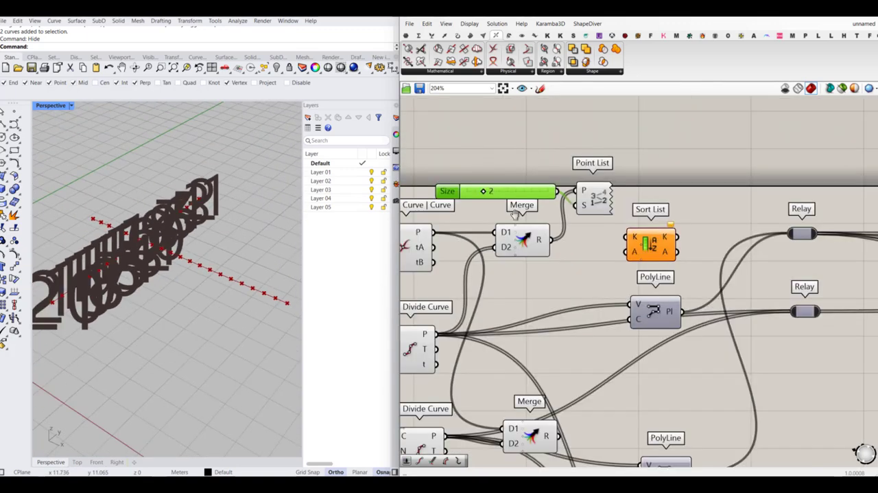
pyautogui.moveTo(477, 193); pyautogui.dragTo(563, 210, button='right')
pyautogui.scroll(3, 563, 211)
pyautogui.moveTo(573, 203)
pyautogui.mouseDown()
pyautogui.moveTo(557, 208)
pyautogui.moveTo(567, 206)
pyautogui.mouseUp()
pyautogui.scroll(-5, 570, 247)
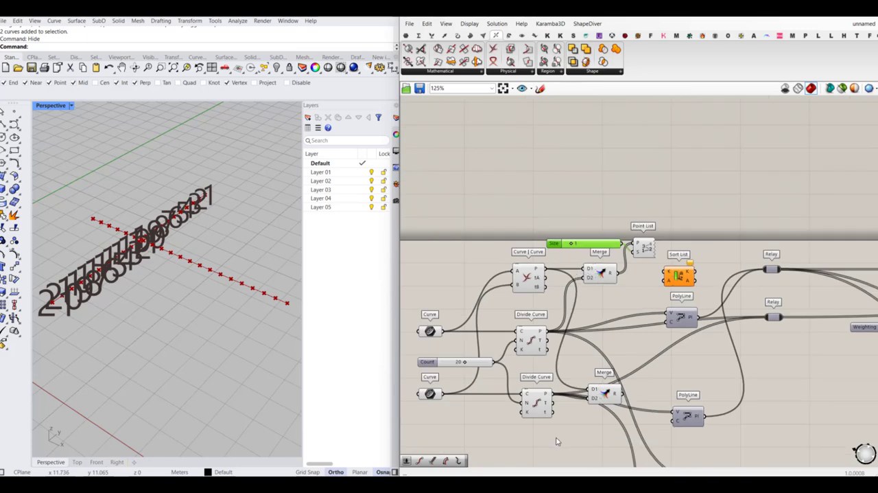
# - Turn off the preview of the Curve | Curve component, both Divide Curve components and both Merge components
pyautogui.moveTo(557, 439); pyautogui.dragTo(503, 253)
pyautogui.middleClick(503, 253)
pyautogui.click(532, 224)
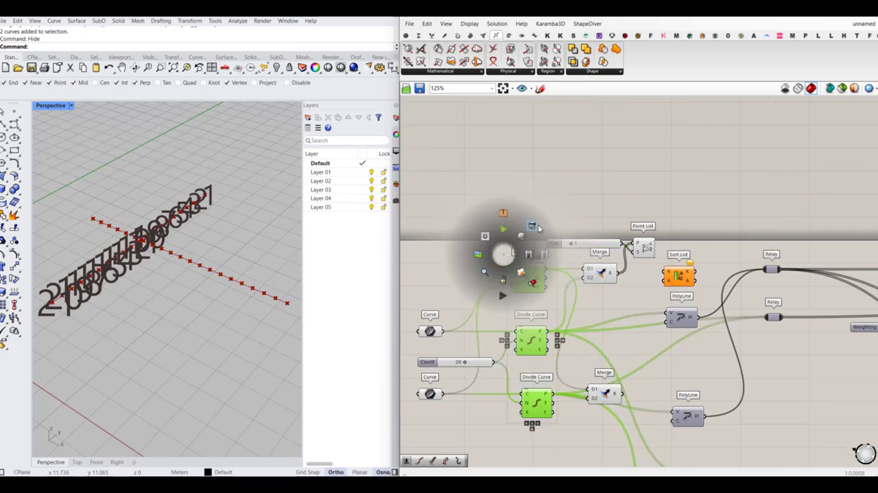
pyautogui.click(626, 304)
pyautogui.moveTo(633, 275); pyautogui.dragTo(598, 396)
pyautogui.middleClick(598, 395)
pyautogui.click(627, 366)
pyautogui.click(627, 333)
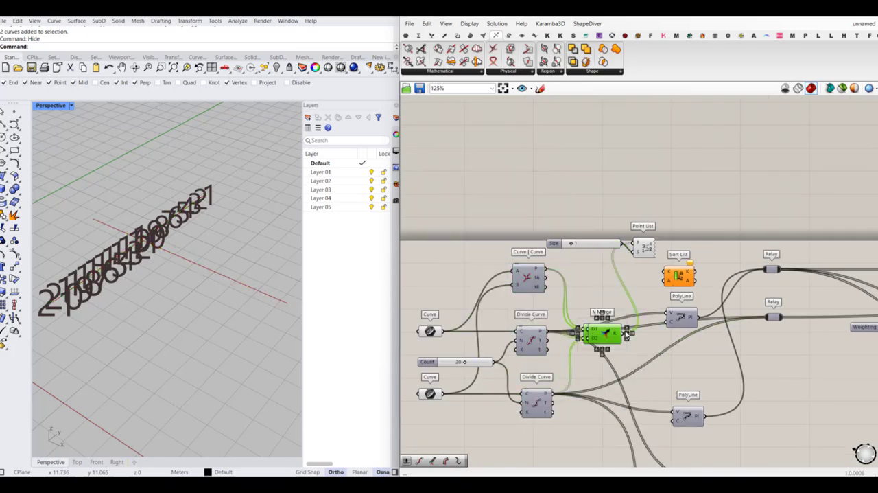
# - Replace the Size slider with a decimal number slider created at 0.5, wire it into the Point List's S input, and set it to 0.2
pyautogui.scroll(5, 601, 239)
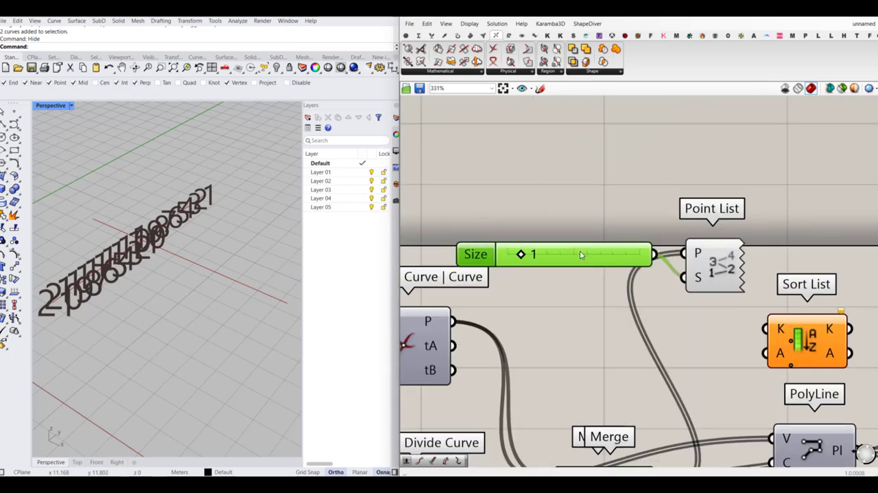
pyautogui.doubleClick(573, 265)
pyautogui.click(567, 281)
pyautogui.click(578, 259)
pyautogui.press('Delete')
pyautogui.doubleClick(565, 261)
pyautogui.write('0.5')
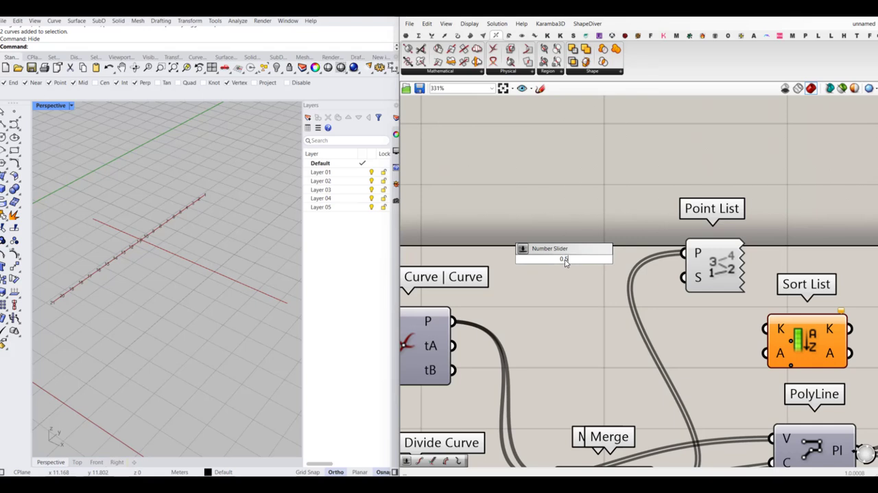
pyautogui.press('Return')
pyautogui.moveTo(684, 278); pyautogui.dragTo(665, 258)
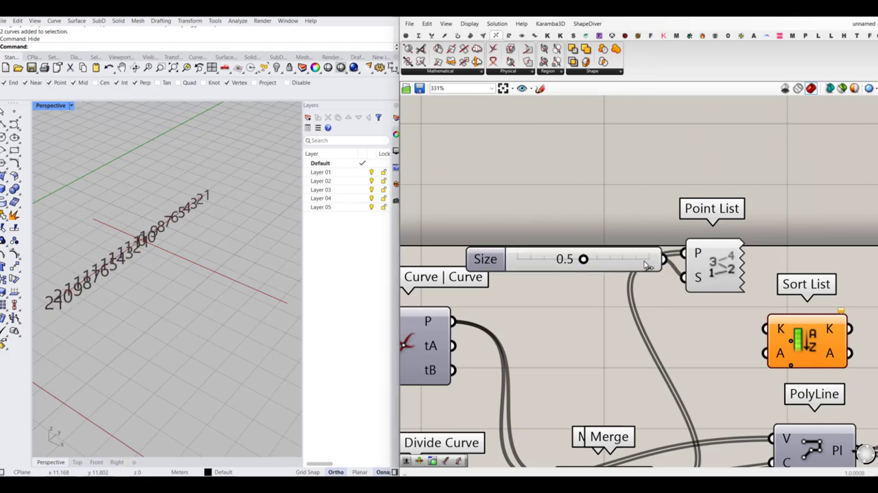
pyautogui.moveTo(584, 258); pyautogui.dragTo(548, 264)
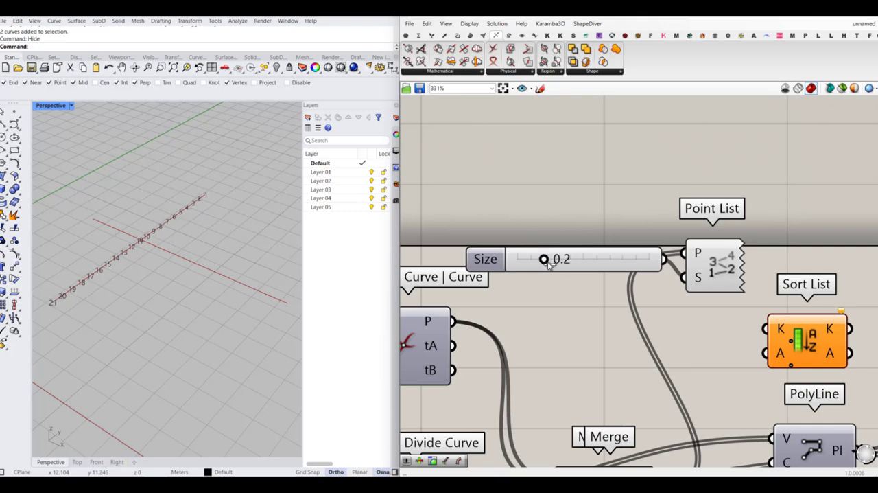
# - Examine the point numbering along the first line, especially around the intersection and towards both ends
pyautogui.scroll(5, 144, 219)
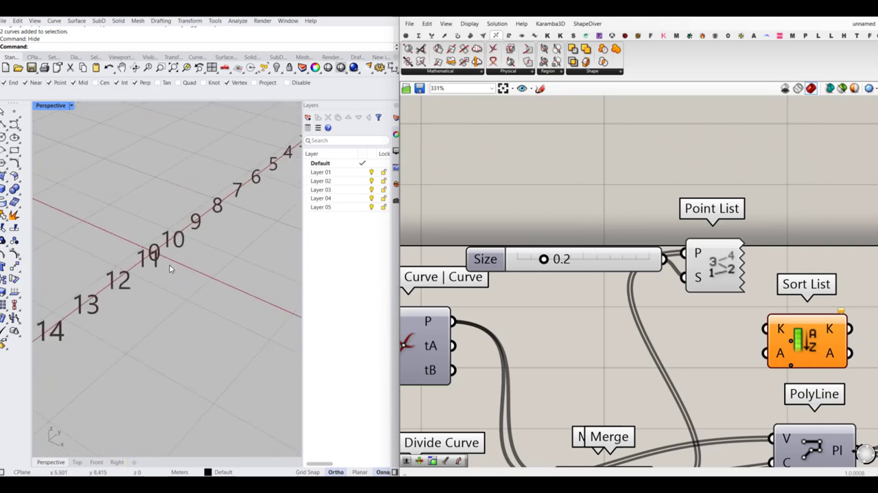
pyautogui.scroll(4, 154, 271)
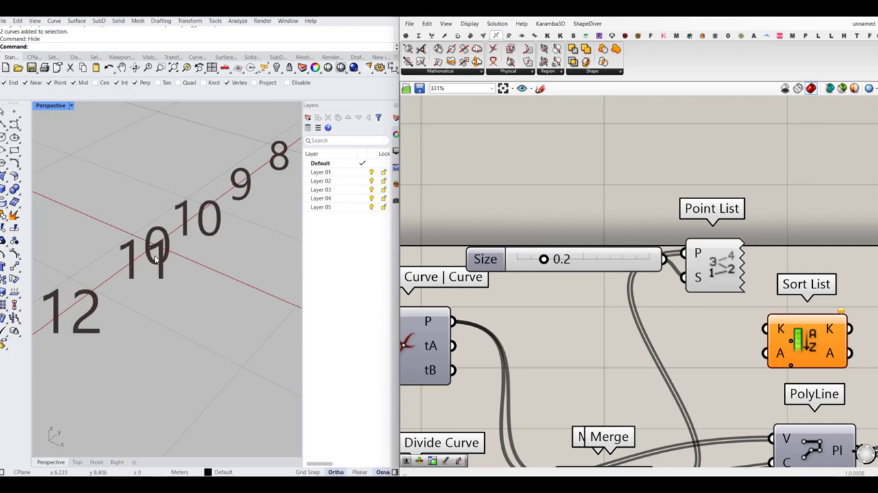
pyautogui.scroll(-6, 163, 247)
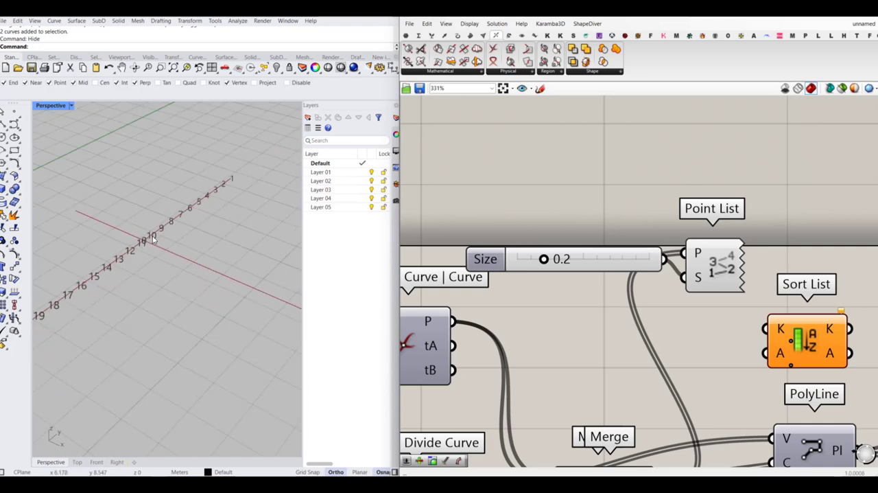
pyautogui.scroll(-4, 137, 245)
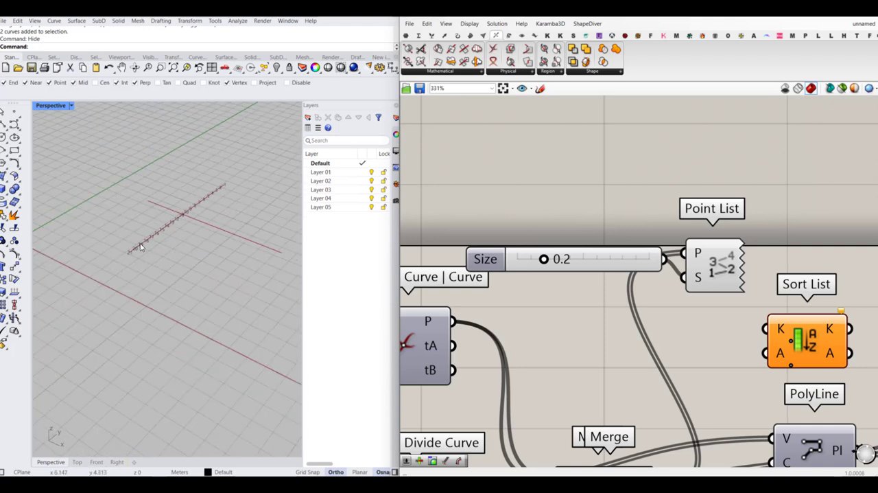
pyautogui.scroll(6, 128, 255)
pyautogui.scroll(-5, 170, 210)
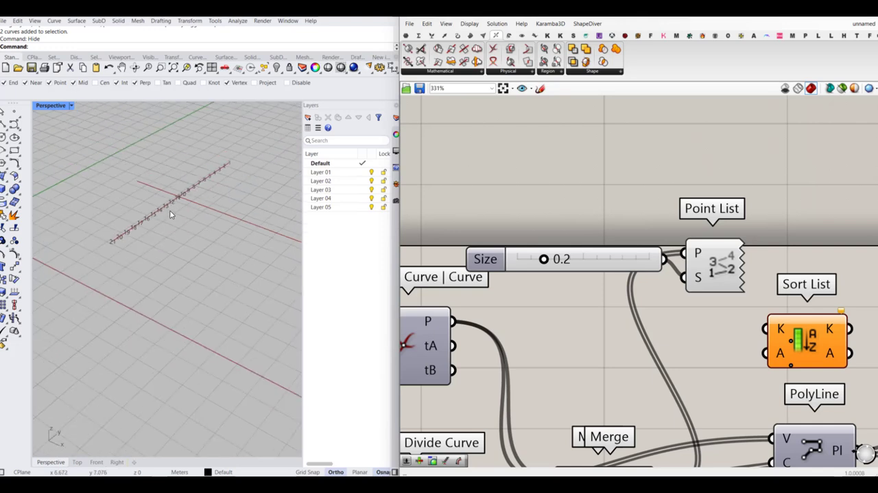
pyautogui.scroll(3, 184, 189)
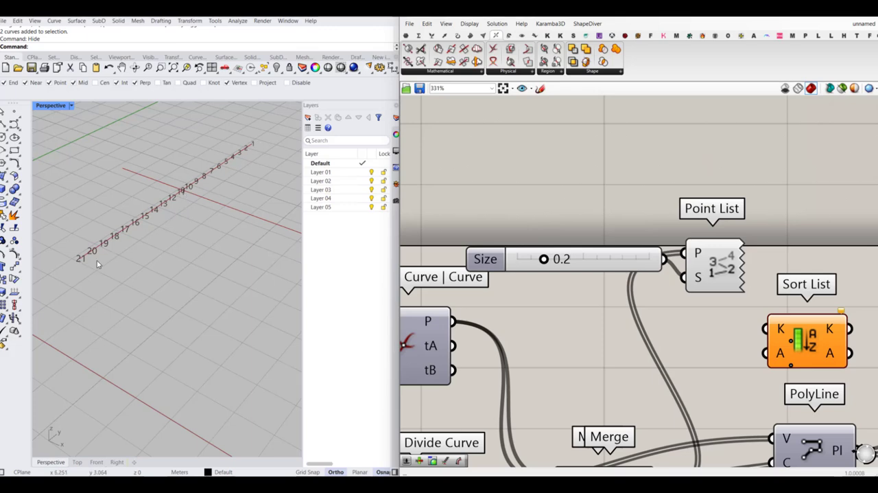
# - Separate the overlapping Merge components by moving one beside Curve | Curve, and delete the Sort List component
pyautogui.scroll(-3, 623, 228)
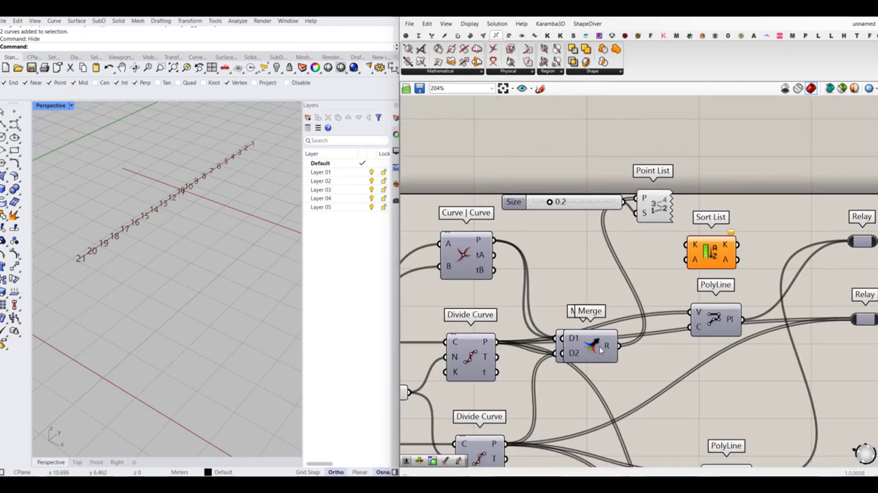
pyautogui.moveTo(599, 345); pyautogui.dragTo(588, 255)
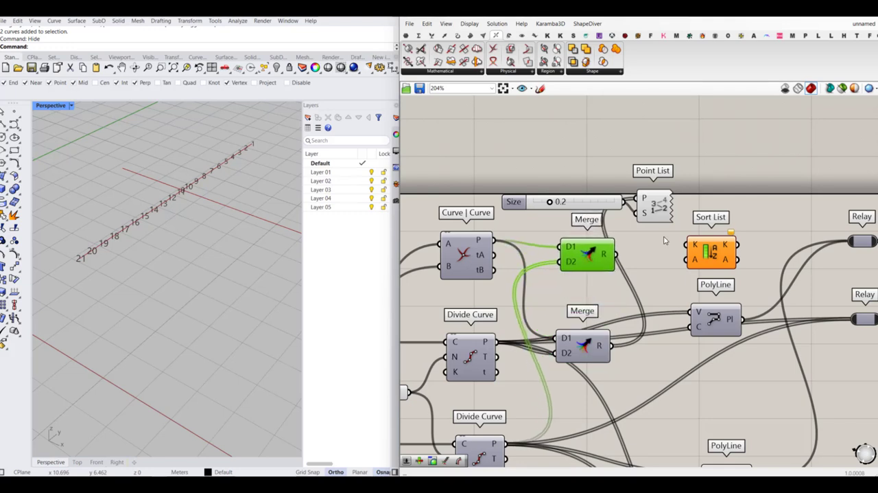
pyautogui.moveTo(664, 240); pyautogui.dragTo(626, 255, button='right')
pyautogui.click(667, 264)
pyautogui.press('Delete')
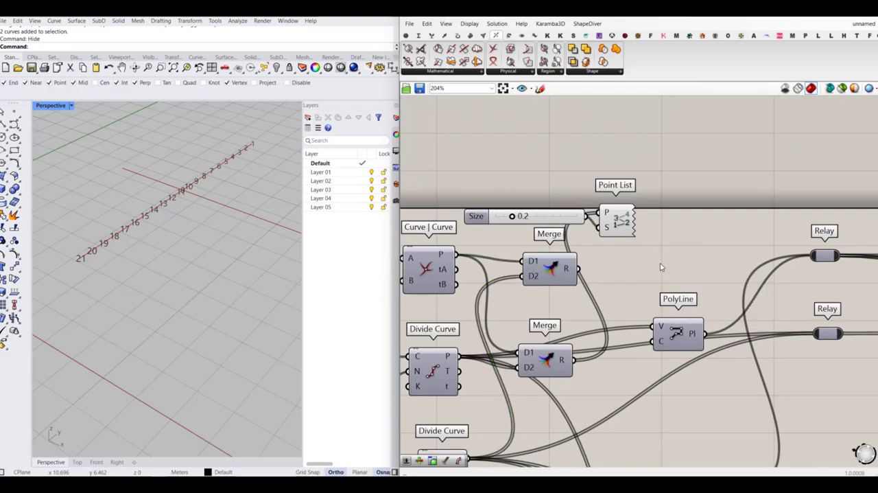
# - Add a Sort Along Curve component, wiring the upper Merge's result into P and the first Curve parameter into C
pyautogui.doubleClick(660, 263)
pyautogui.write('sort')
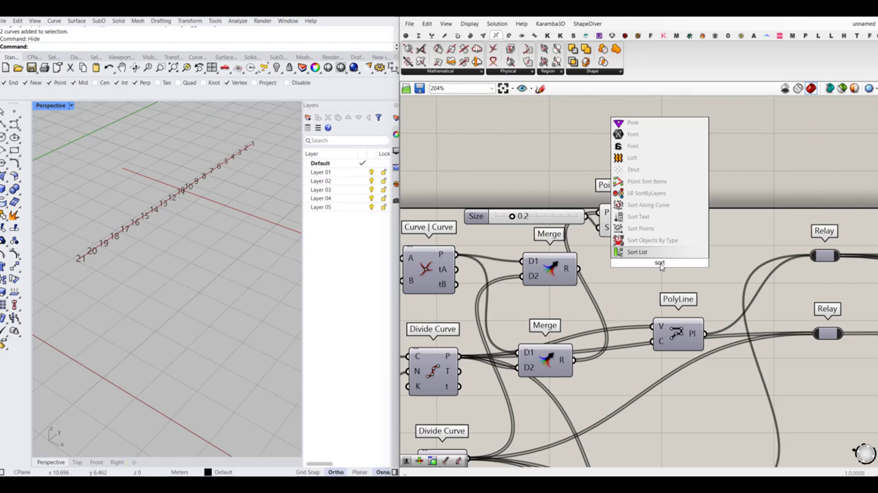
pyautogui.click(649, 204)
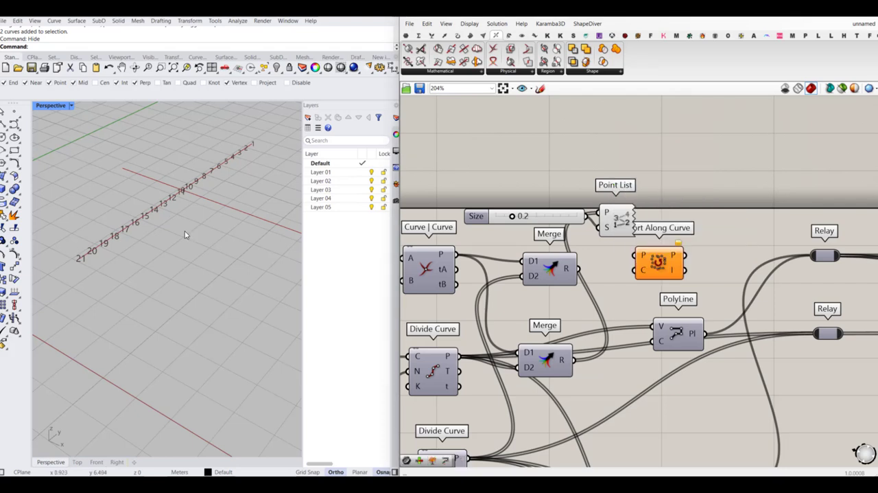
pyautogui.scroll(-3, 119, 170)
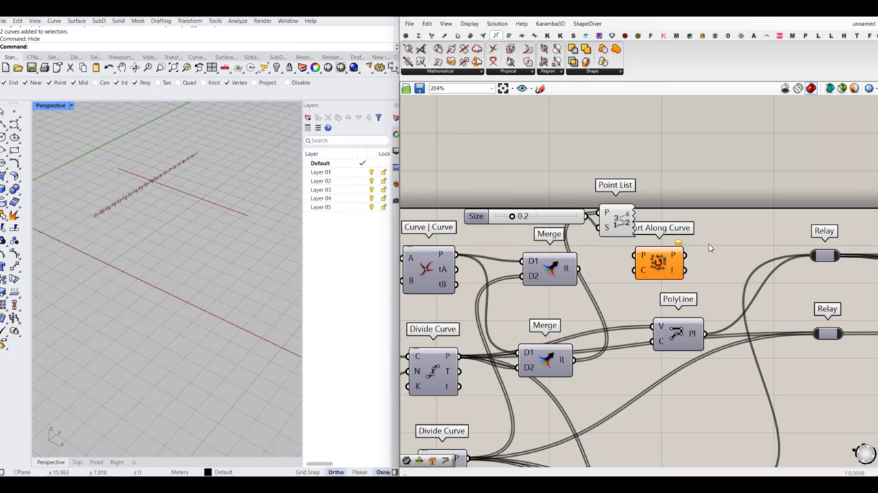
pyautogui.scroll(2, 608, 210)
pyautogui.moveTo(595, 292); pyautogui.dragTo(653, 275)
pyautogui.moveTo(680, 285); pyautogui.dragTo(459, 336)
pyautogui.scroll(-4, 698, 274)
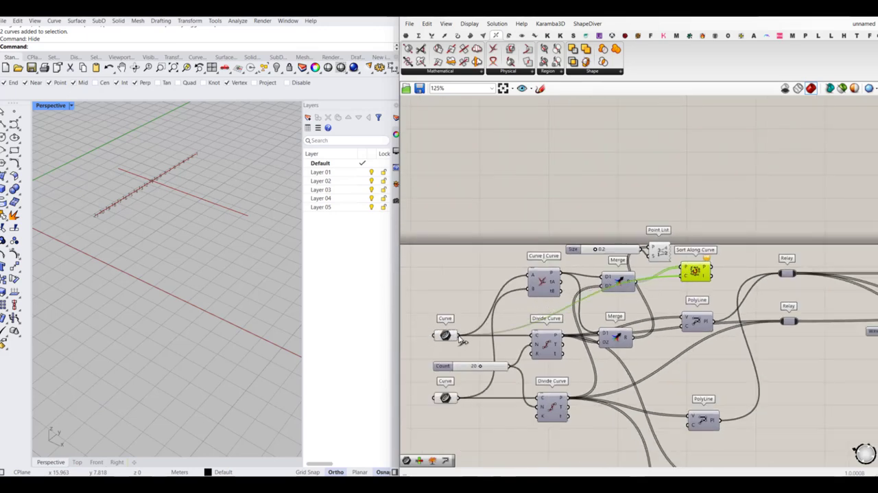
# - Wire the sorted points into the Point List's P input and place Sort Along Curve between the upper Merge and the Point List
pyautogui.moveTo(696, 270); pyautogui.dragTo(691, 244)
pyautogui.scroll(2, 134, 190)
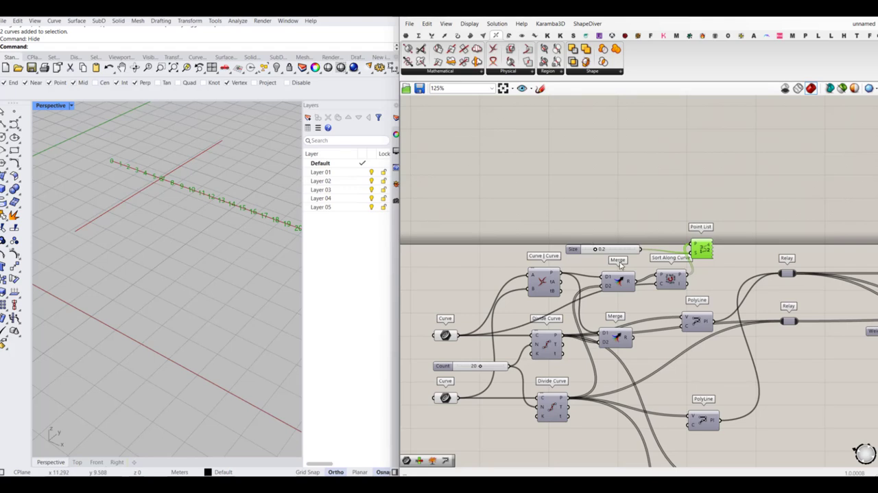
pyautogui.moveTo(658, 295); pyautogui.dragTo(651, 289, button='right')
pyautogui.moveTo(616, 276); pyautogui.dragTo(649, 274)
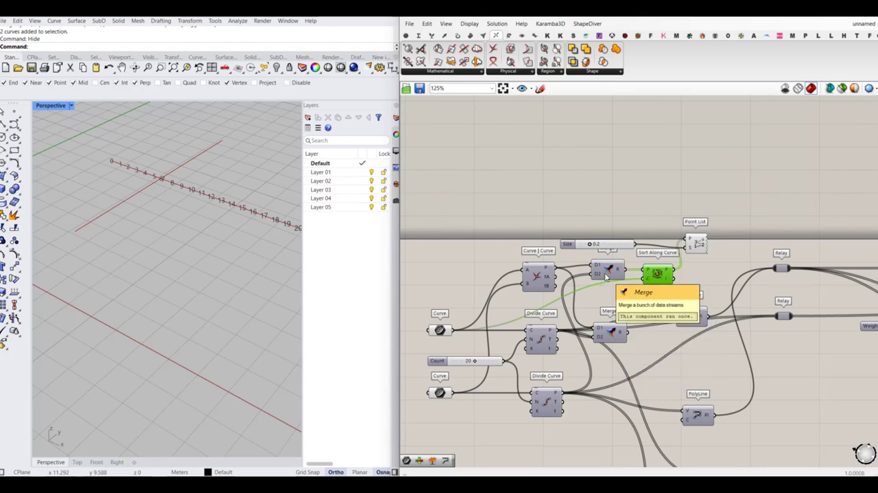
# - Swap the two Merge components so each sits by its own Divide Curve, and wire the first curve's Merge into Sort Along Curve's P input
pyautogui.moveTo(609, 332); pyautogui.dragTo(620, 350)
pyautogui.moveTo(617, 298); pyautogui.dragTo(613, 276)
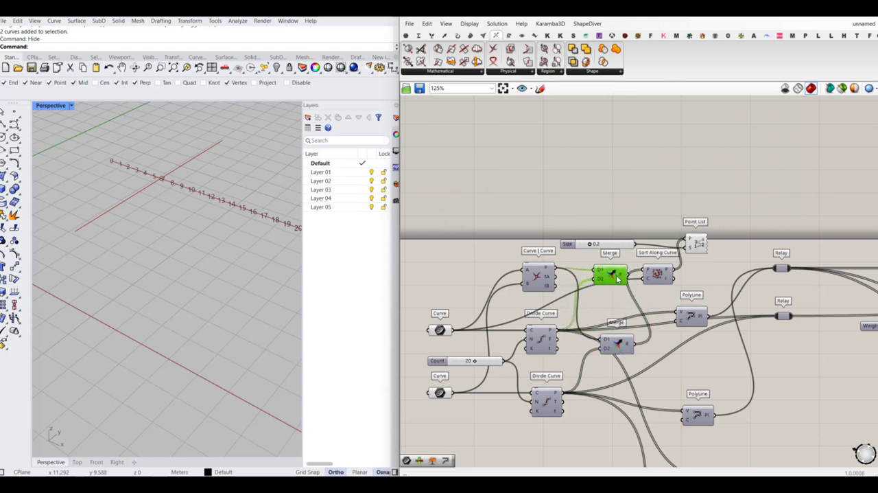
pyautogui.moveTo(617, 343); pyautogui.dragTo(619, 378)
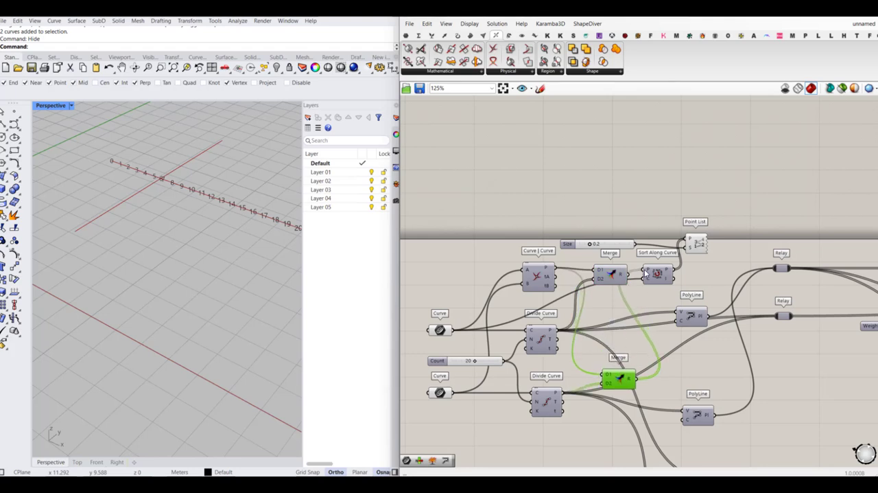
pyautogui.moveTo(644, 269); pyautogui.dragTo(613, 276)
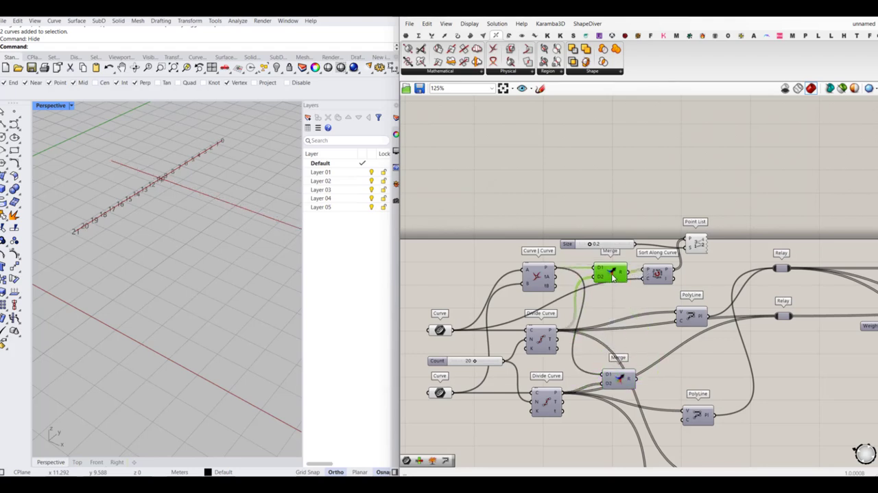
pyautogui.scroll(3, 106, 189)
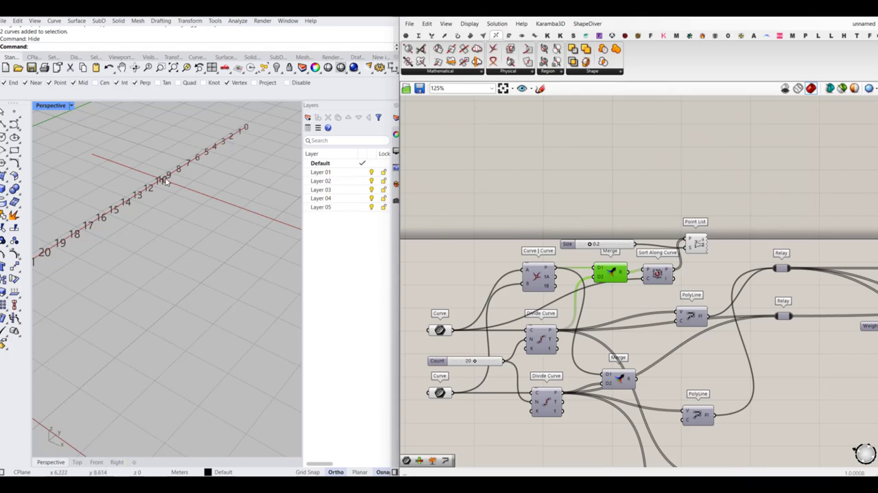
# - Delete the Point List component together with its Size slider
pyautogui.scroll(-3, 163, 180)
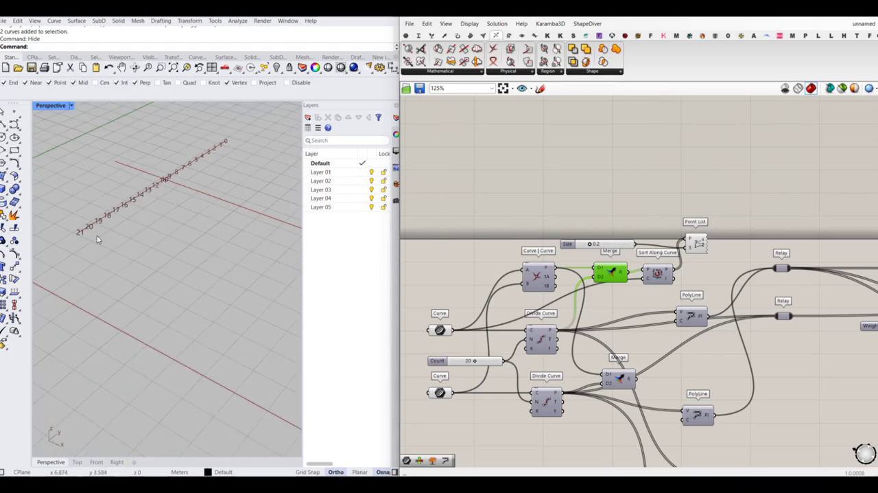
pyautogui.moveTo(695, 238); pyautogui.dragTo(663, 233, button='right')
pyautogui.click(663, 235)
pyautogui.press('Delete')
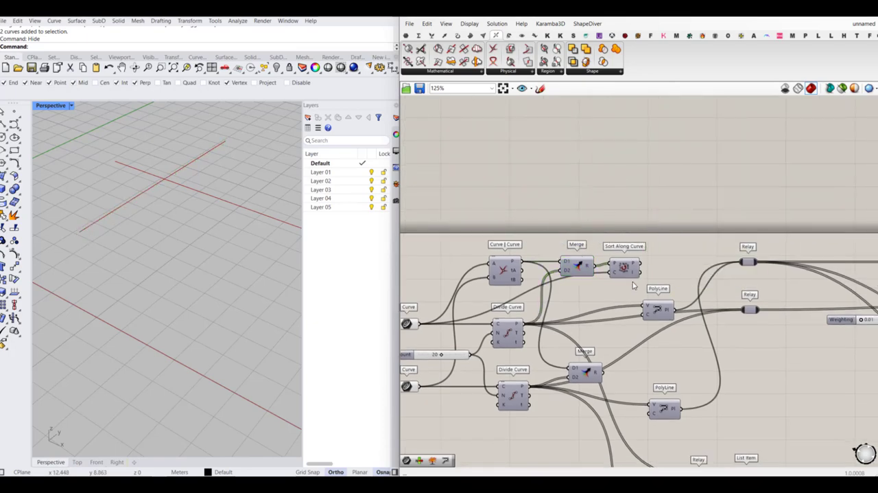
# - Move Sort Along Curve between the upper Merge and PolyLine, and wire its sorted points into the PolyLine's V input
pyautogui.scroll(3, 633, 286)
pyautogui.click(632, 288)
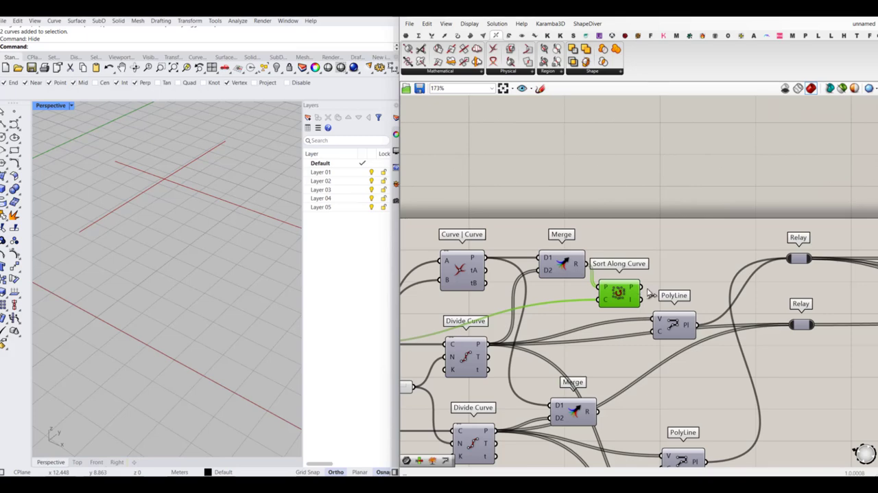
pyautogui.scroll(-3, 649, 292)
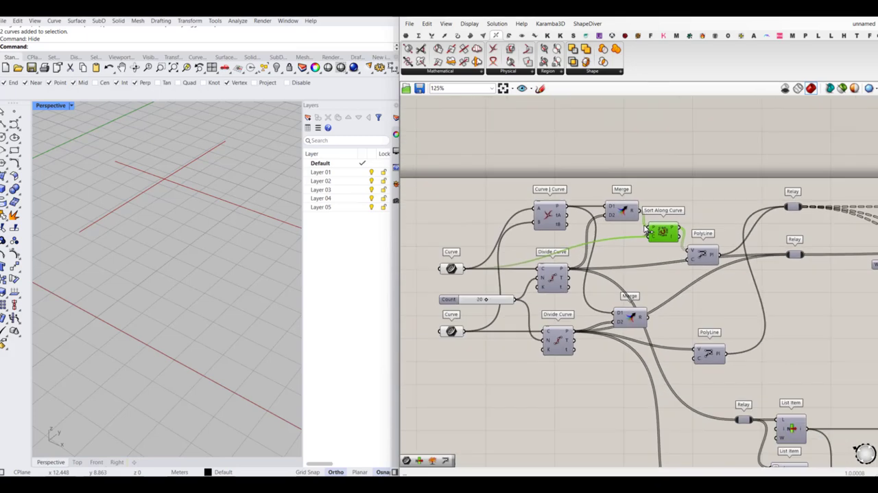
# - Duplicate the Sort Along Curve component and line the copy up beside the lower Merge
pyautogui.hotkey('ctrl', 'c')
pyautogui.hotkey('ctrl', 'v')
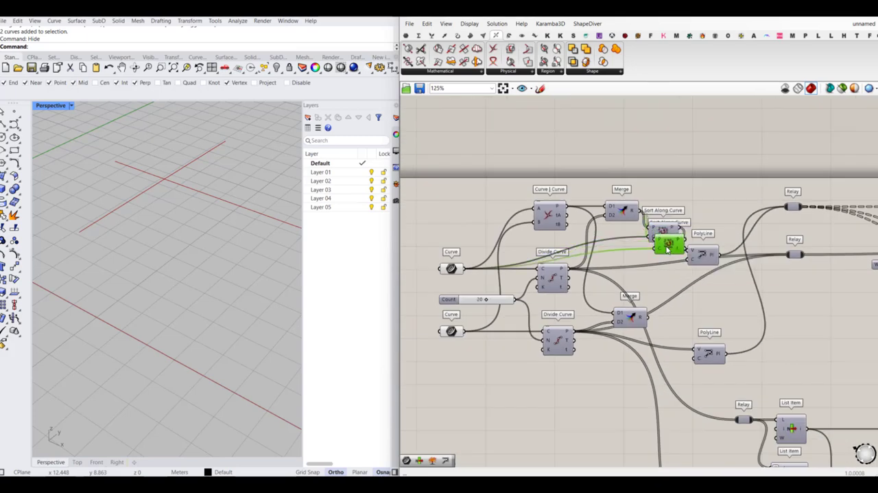
pyautogui.moveTo(669, 248); pyautogui.dragTo(685, 324)
pyautogui.scroll(2, 669, 322)
pyautogui.moveTo(622, 320); pyautogui.dragTo(616, 308)
# - Wire the lower Merge's result and the second Curve into the copied Sort Along Curve, and its sorted points into the lower PolyLine
pyautogui.moveTo(676, 320); pyautogui.dragTo(665, 312)
pyautogui.scroll(-2, 667, 317)
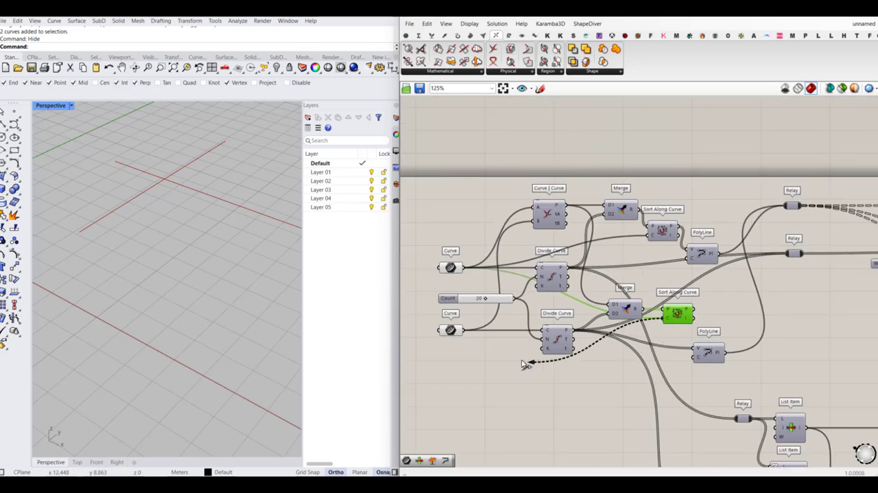
pyautogui.moveTo(674, 318); pyautogui.dragTo(686, 332)
pyautogui.click(598, 317)
# - Turn off the viewport preview of the merging, sorting and PolyLine components
pyautogui.scroll(-8, 605, 319)
pyautogui.moveTo(710, 362); pyautogui.dragTo(672, 313, button='right')
pyautogui.scroll(4, 752, 301)
pyautogui.moveTo(760, 270); pyautogui.dragTo(642, 284, button='right')
pyautogui.scroll(3, 754, 281)
pyautogui.moveTo(810, 235); pyautogui.dragTo(759, 312)
pyautogui.middleClick(760, 312)
pyautogui.click(778, 296)
pyautogui.click(797, 311)
# - Start the solver with its Boolean toggle and set slider B, which feeds both Multiplication components, to 0.13
pyautogui.scroll(1, 607, 324)
pyautogui.click(660, 279)
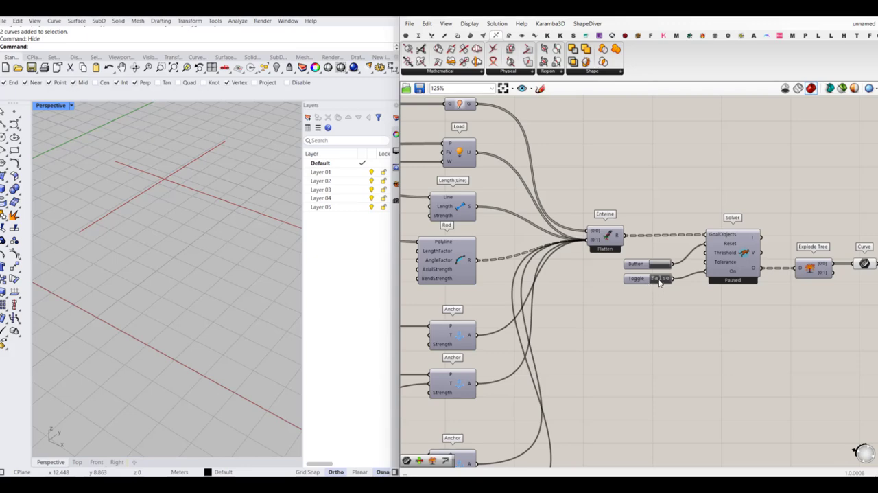
pyautogui.scroll(-3, 665, 265)
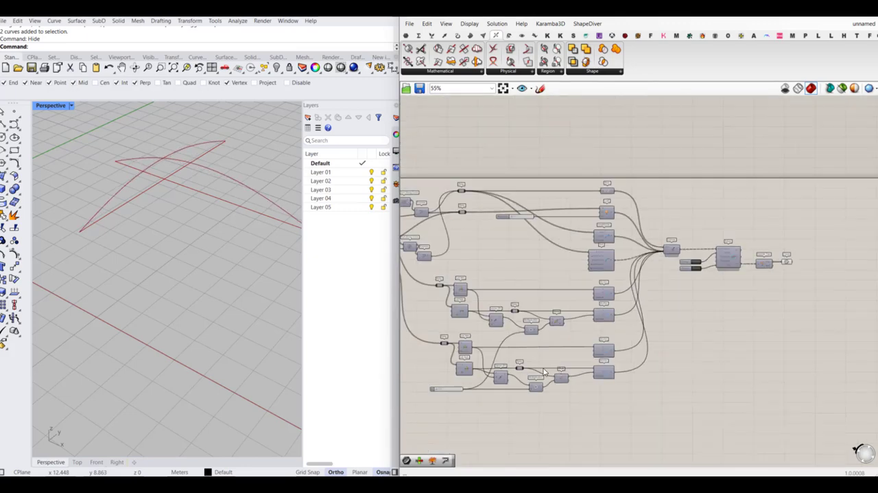
pyautogui.scroll(6, 542, 364)
pyautogui.moveTo(509, 361); pyautogui.dragTo(525, 362)
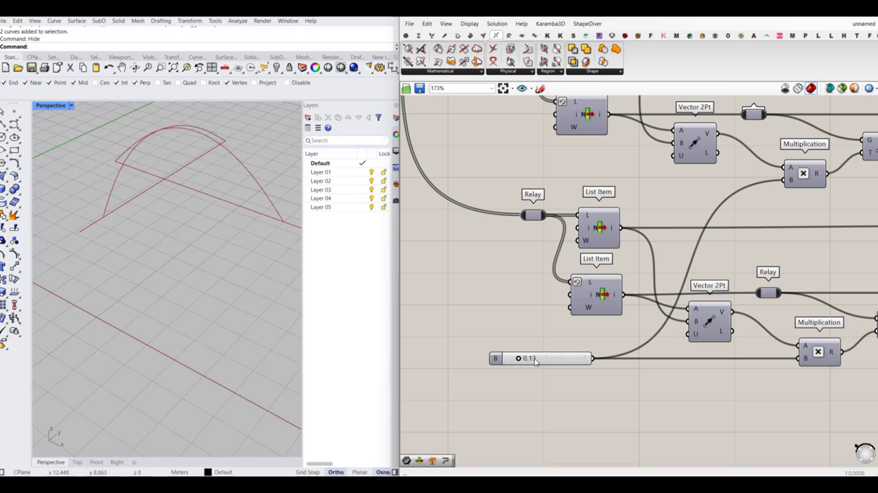
# - Hide the preview of the Curve parameters, Curve | Curve and both Divide Curve components
pyautogui.scroll(-7, 566, 358)
pyautogui.moveTo(495, 225); pyautogui.dragTo(460, 280)
pyautogui.middleClick(473, 284)
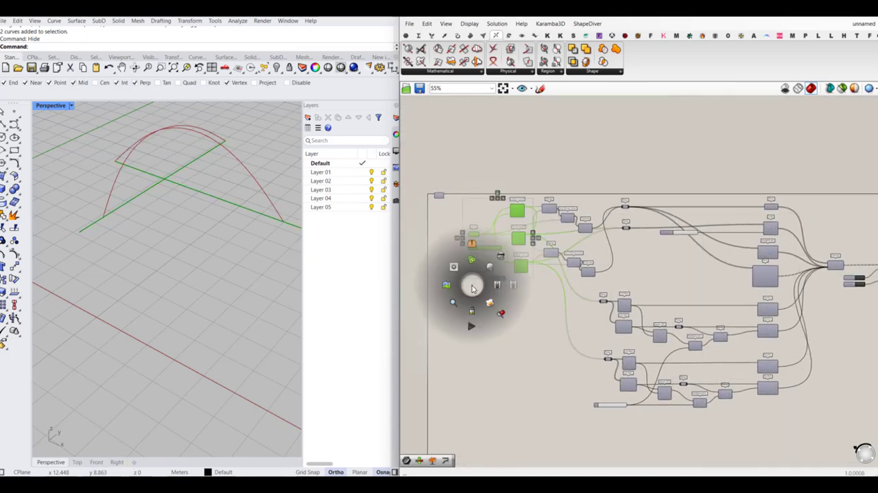
pyautogui.click(502, 257)
pyautogui.click(480, 281)
# - Inspect the crossing of the bent rods in the Rhino viewport and set slider B to 0.00
pyautogui.moveTo(115, 245); pyautogui.dragTo(167, 222, button='right')
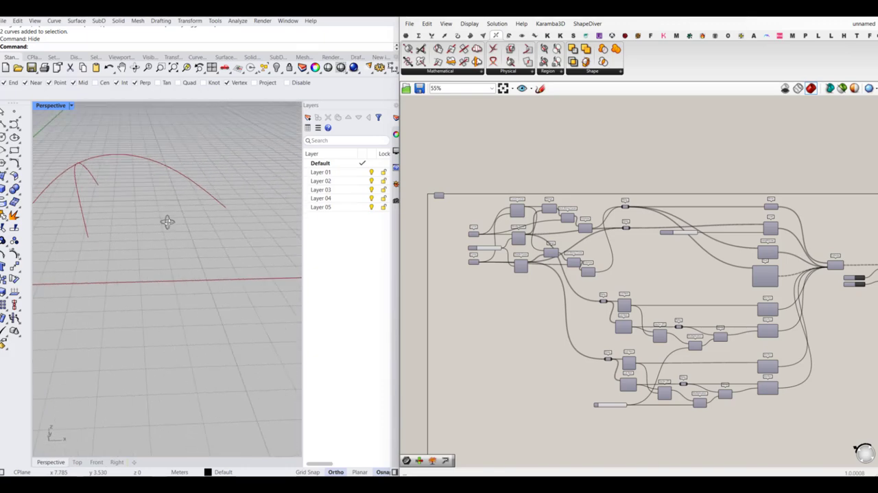
pyautogui.scroll(6, 64, 160)
pyautogui.moveTo(98, 184); pyautogui.dragTo(177, 182, button='right')
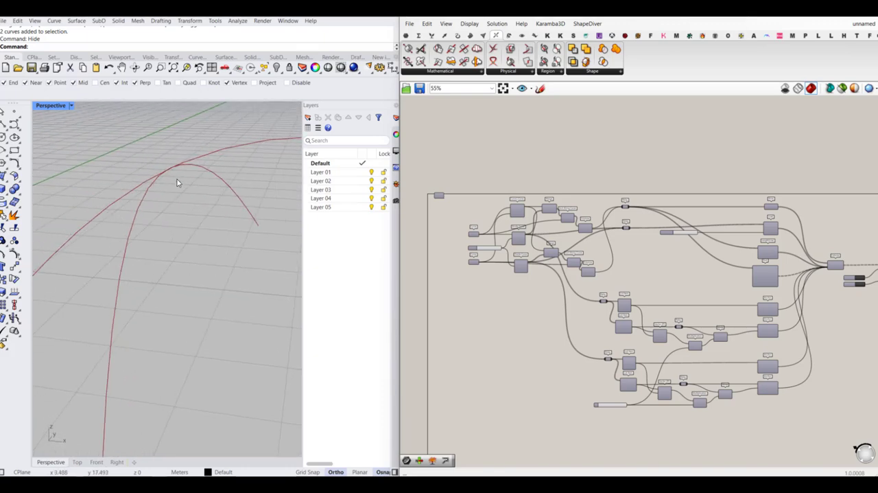
pyautogui.scroll(-2, 172, 173)
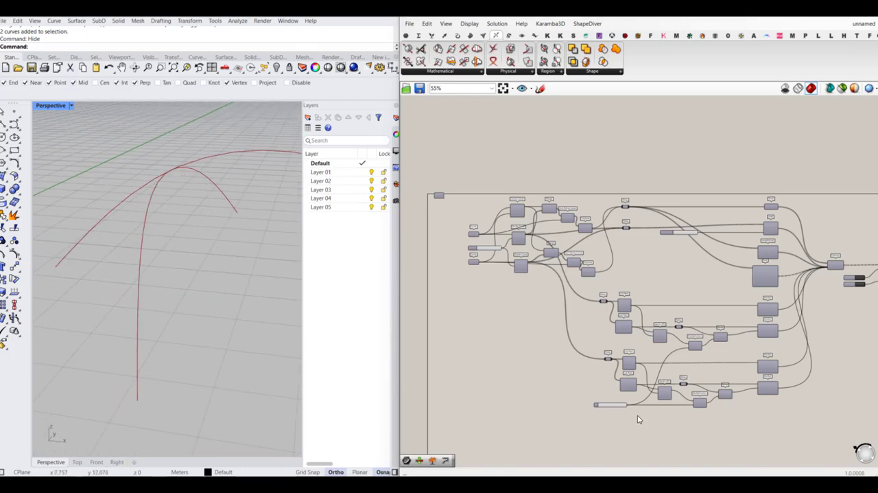
pyautogui.scroll(3, 632, 415)
pyautogui.scroll(6, 612, 406)
pyautogui.moveTo(536, 393); pyautogui.dragTo(511, 404)
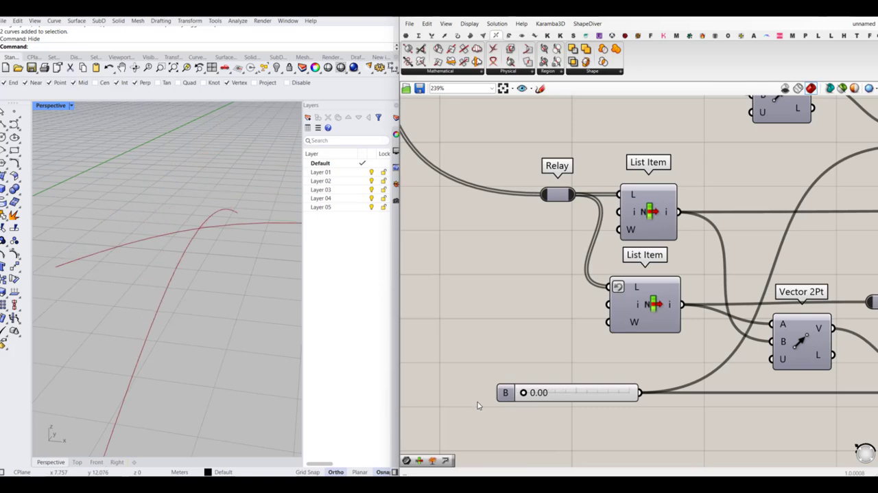
pyautogui.scroll(-4, 181, 281)
pyautogui.scroll(-4, 136, 269)
pyautogui.moveTo(136, 269); pyautogui.dragTo(164, 279, button='right')
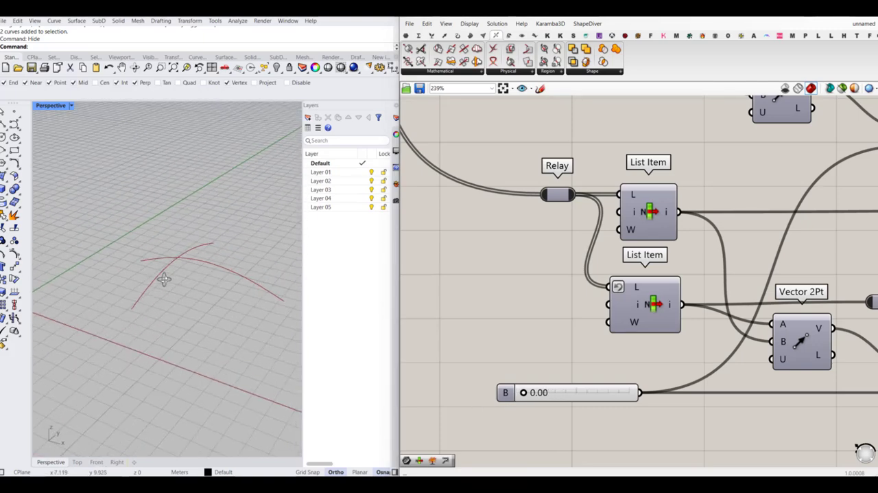
# - Group all components of the definition and shift the group slightly down inside the frame
pyautogui.scroll(-10, 757, 300)
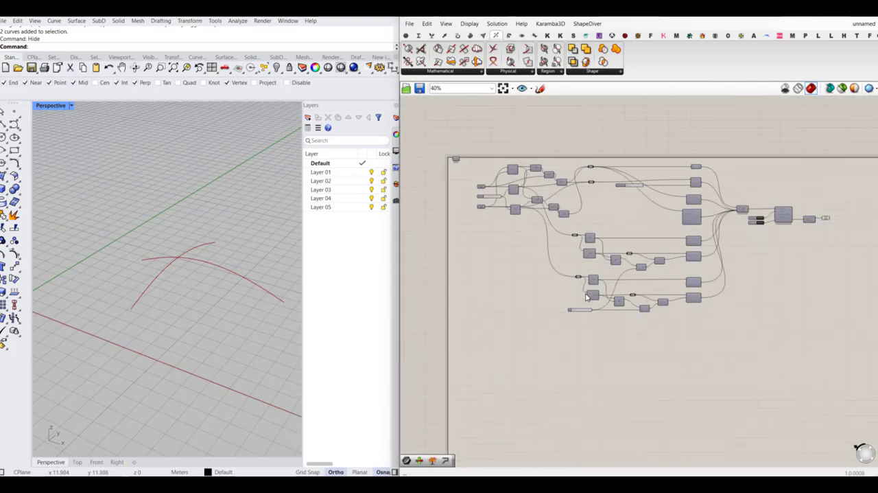
pyautogui.moveTo(759, 335); pyautogui.dragTo(516, 209)
pyautogui.middleClick(542, 201)
pyautogui.click(544, 193)
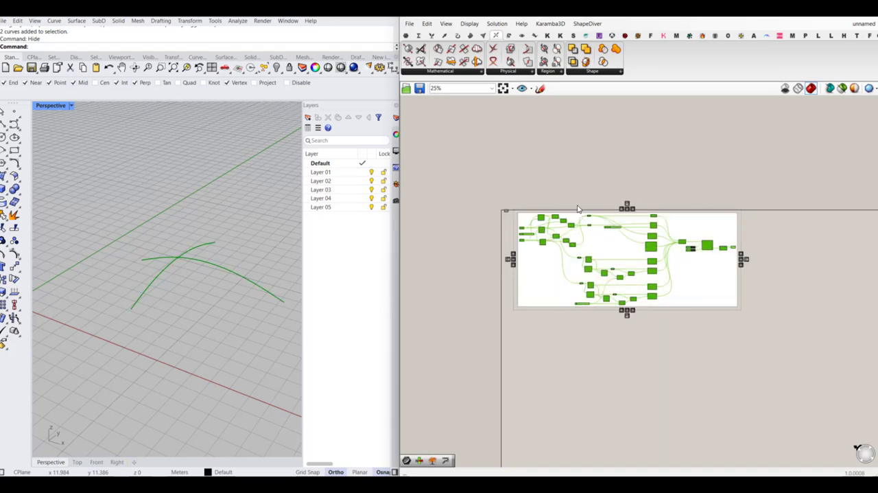
pyautogui.click(626, 236)
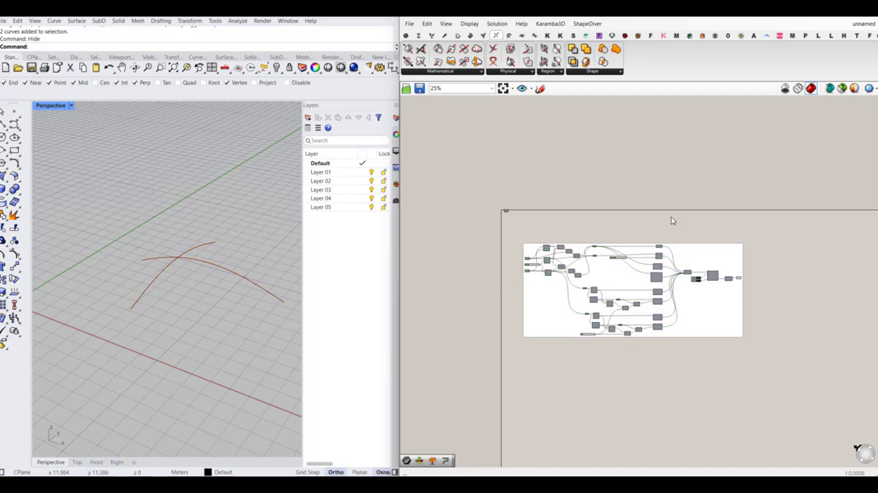
# - Name the group "2 flexible curves connected at one point"
pyautogui.scroll(3, 624, 252)
pyautogui.rightClick(625, 254)
pyautogui.click(640, 232)
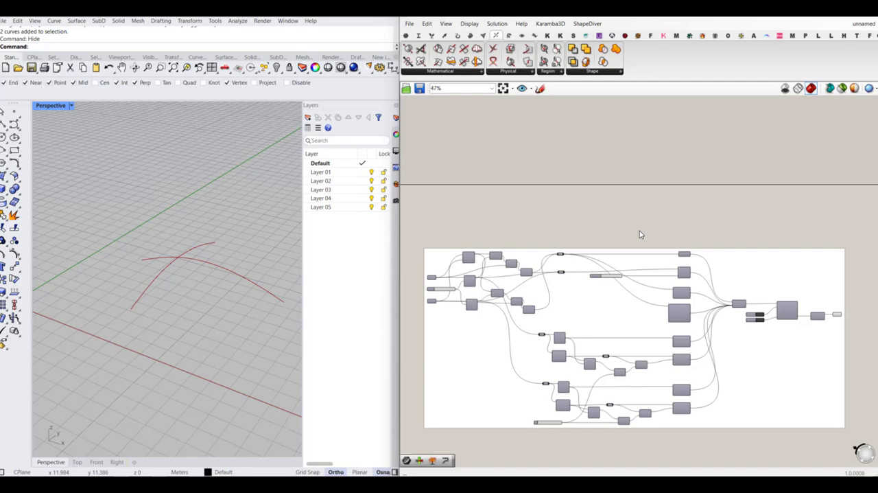
pyautogui.scroll(5, 618, 264)
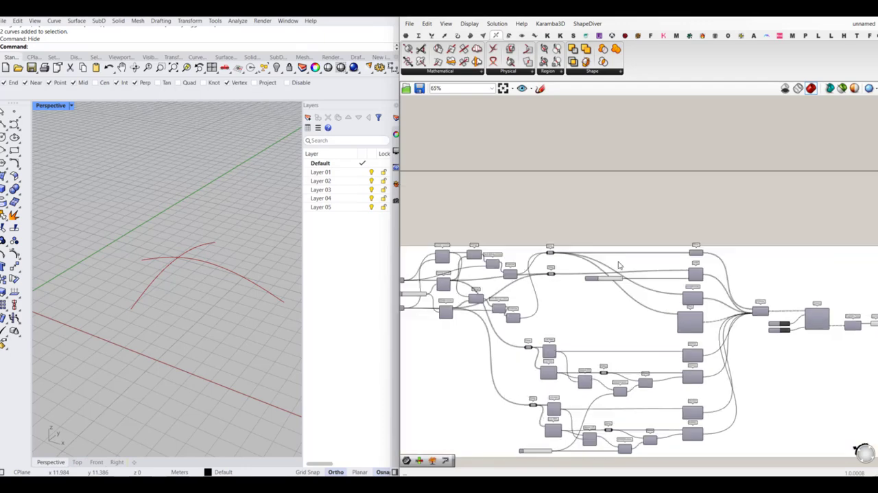
pyautogui.scroll(1, 615, 243)
pyautogui.rightClick(617, 248)
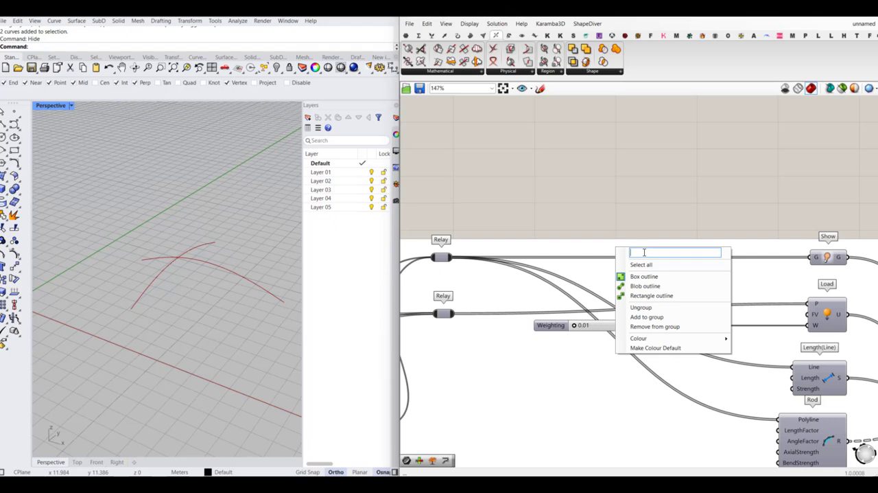
pyautogui.write('2 cur')
pyautogui.write(' flexible curves')
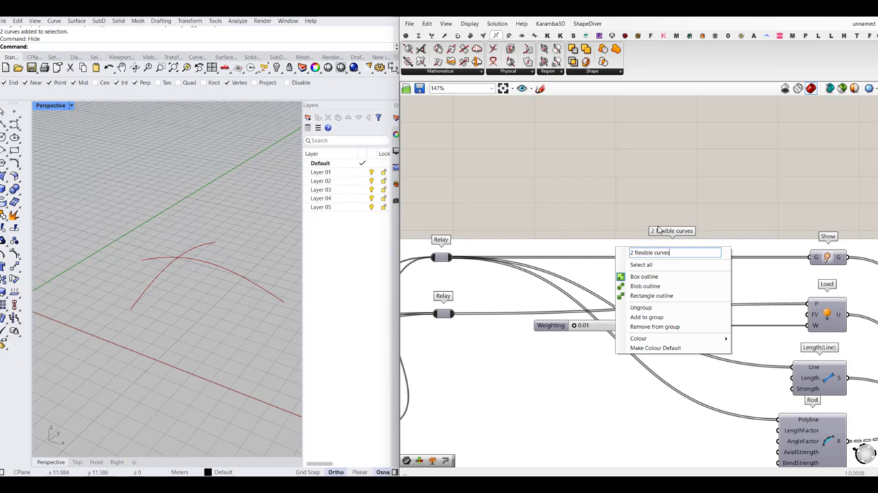
pyautogui.write(' connecte')
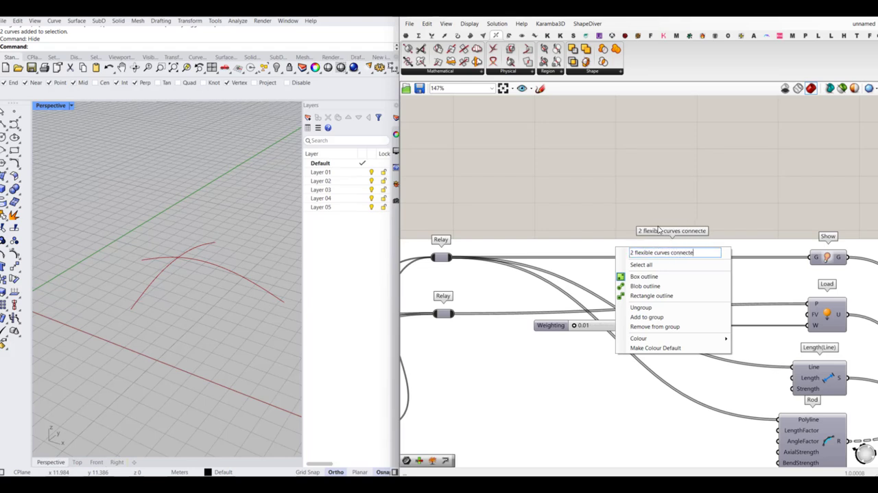
pyautogui.write('d at one point')
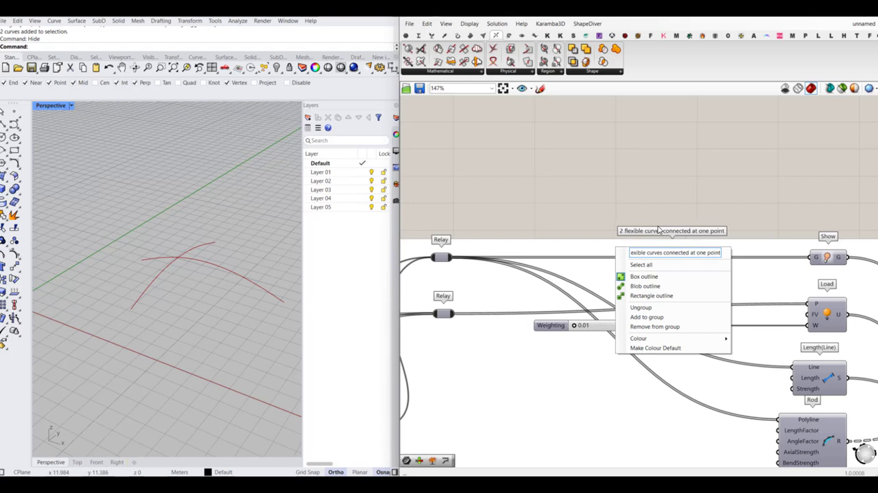
pyautogui.press('Return')
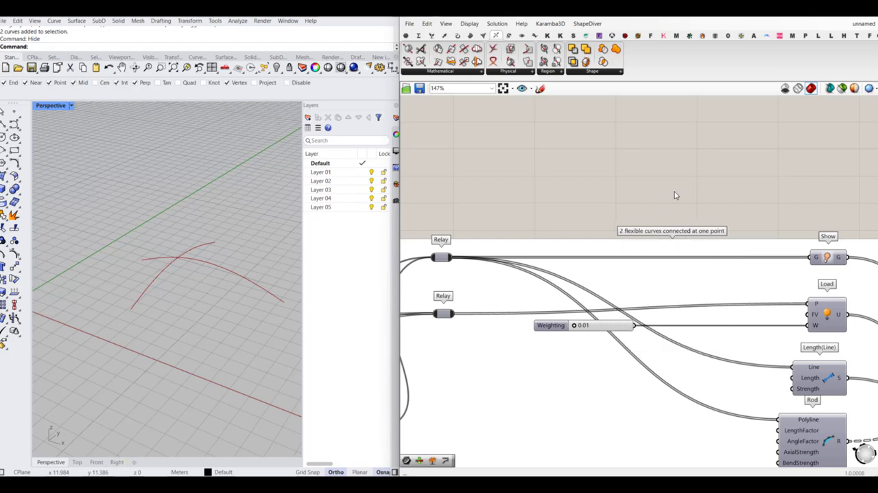
# - Duplicate the whole named group and place the copy directly below the original
pyautogui.scroll(-1, 669, 212)
pyautogui.scroll(-10, 669, 212)
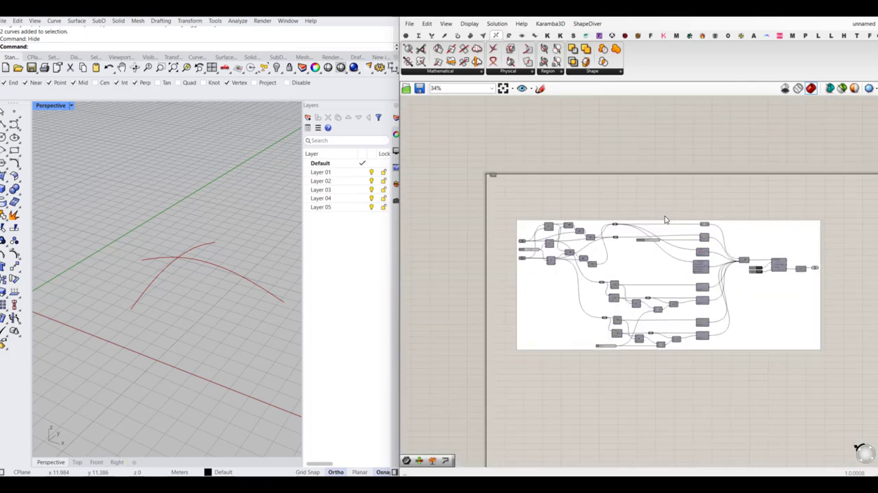
pyautogui.scroll(-2, 138, 280)
pyautogui.scroll(4, 243, 258)
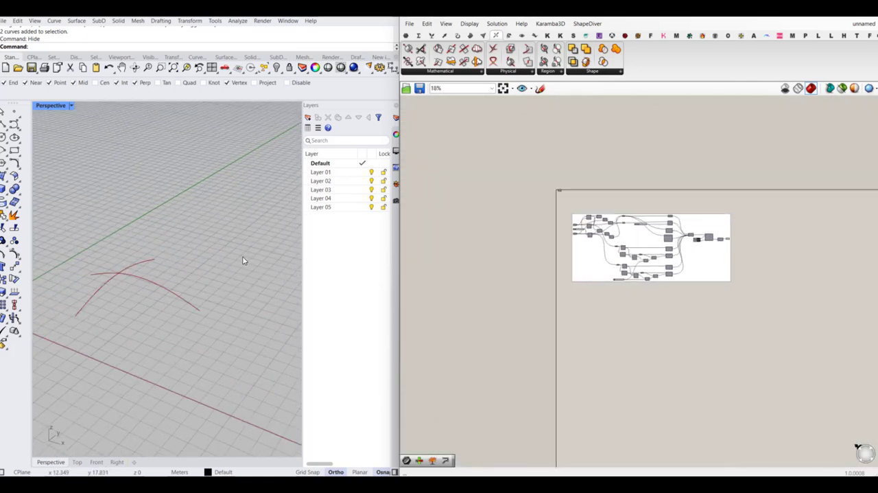
pyautogui.scroll(-2, 210, 263)
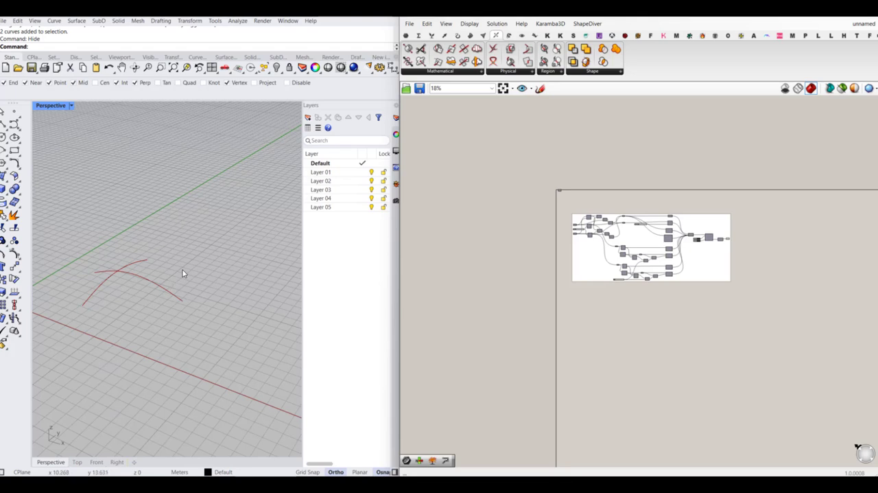
pyautogui.moveTo(780, 297); pyautogui.dragTo(589, 320)
pyautogui.click(745, 309)
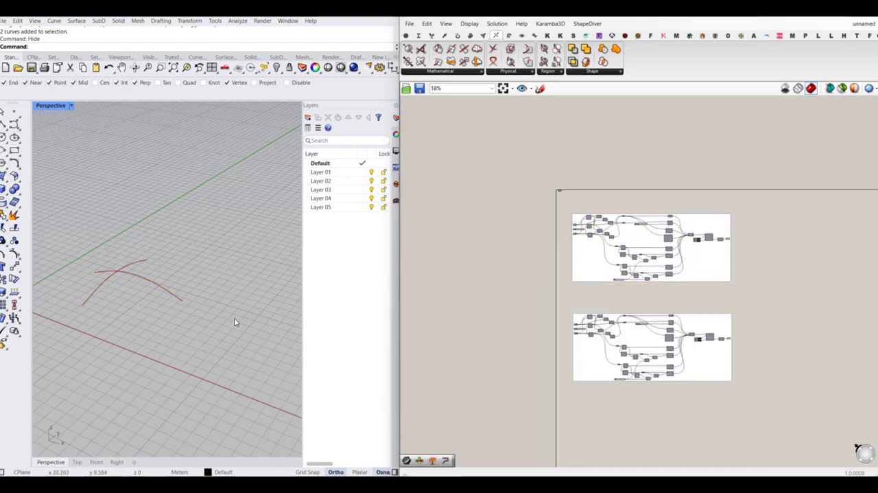
# - Draw a straight 10 m polyline along the X direction on open ground beside the bent rods
pyautogui.moveTo(174, 286); pyautogui.dragTo(190, 300, button='right')
pyautogui.scroll(-5, 130, 296)
pyautogui.scroll(6, 206, 251)
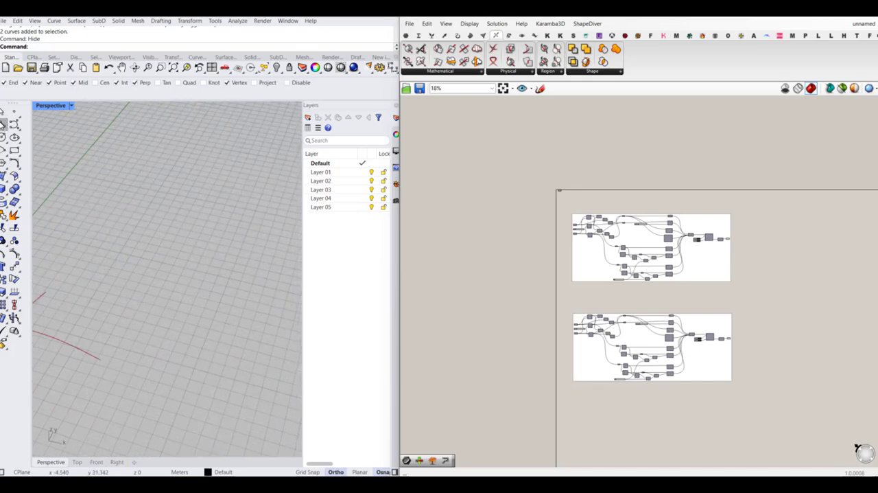
pyautogui.click(3, 121)
pyautogui.click(122, 272)
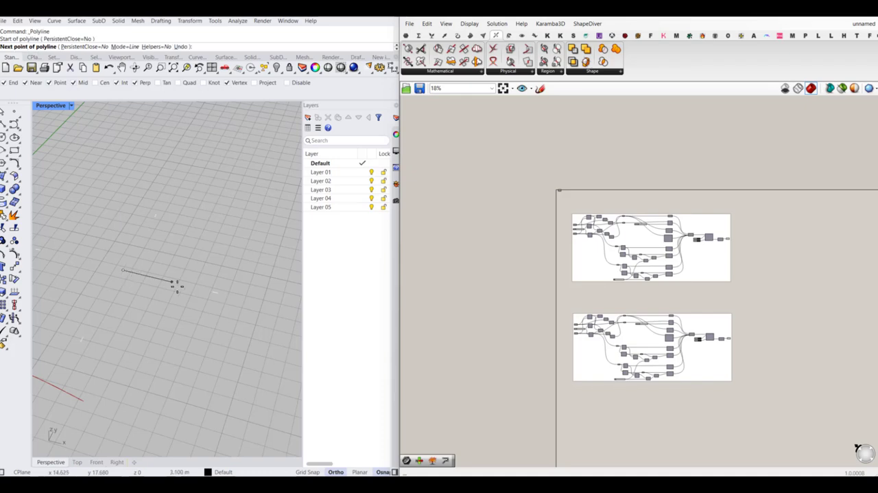
pyautogui.write('10')
pyautogui.press('Return')
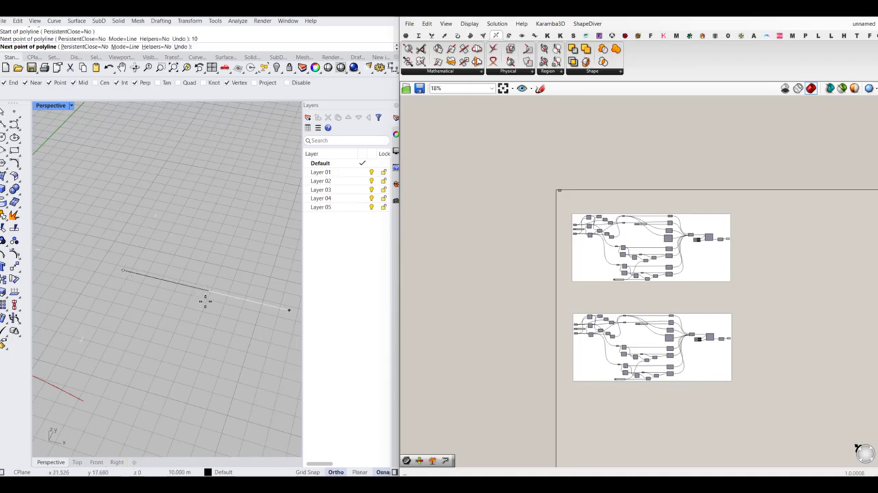
pyautogui.click(207, 306)
pyautogui.press('Return')
pyautogui.scroll(-3, 113, 286)
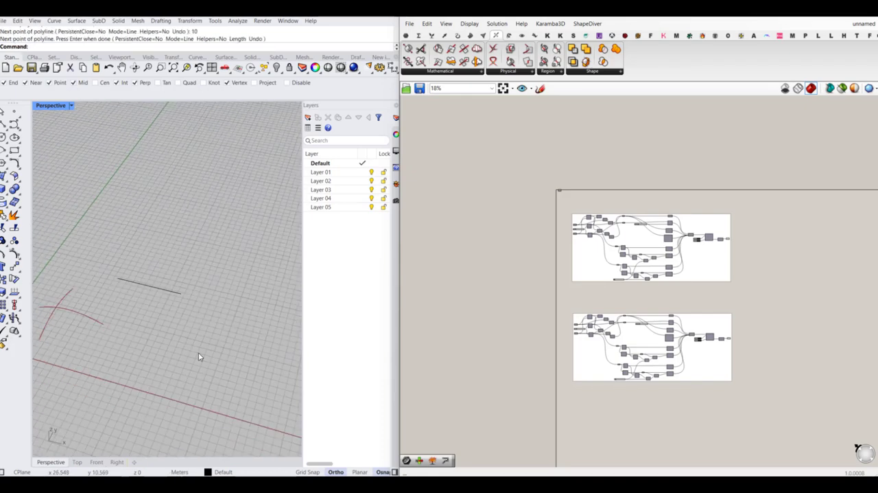
# - Make a linear array of the 10 m line with 5 items spaced 1.5 m apart along the Y direction
pyautogui.moveTo(199, 356); pyautogui.dragTo(137, 290, button='right')
pyautogui.click(123, 298)
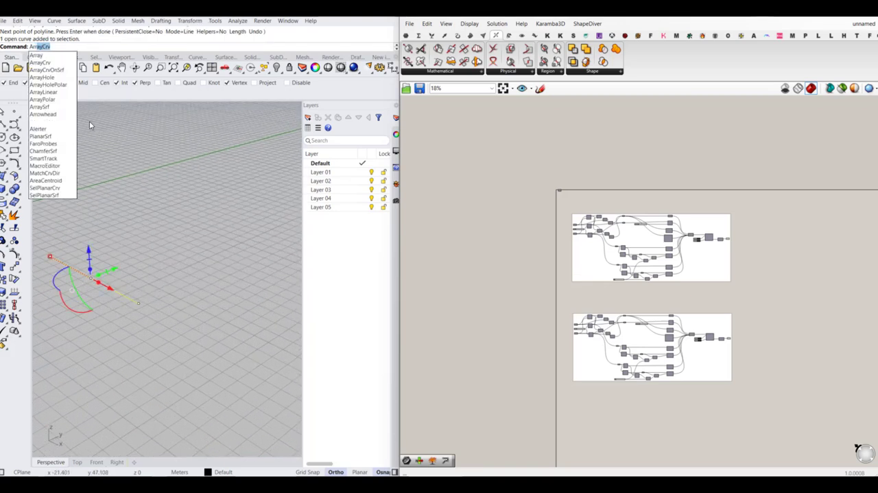
pyautogui.click(52, 93)
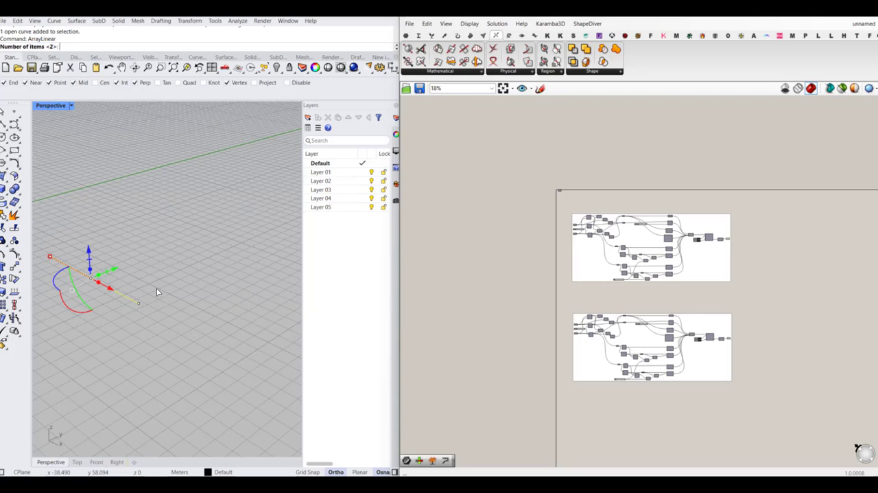
pyautogui.write('5')
pyautogui.press('Return')
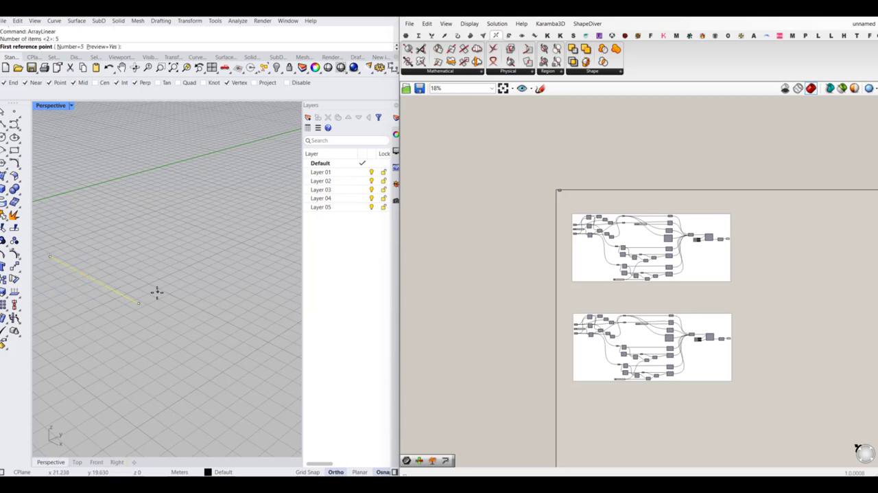
pyautogui.click(139, 302)
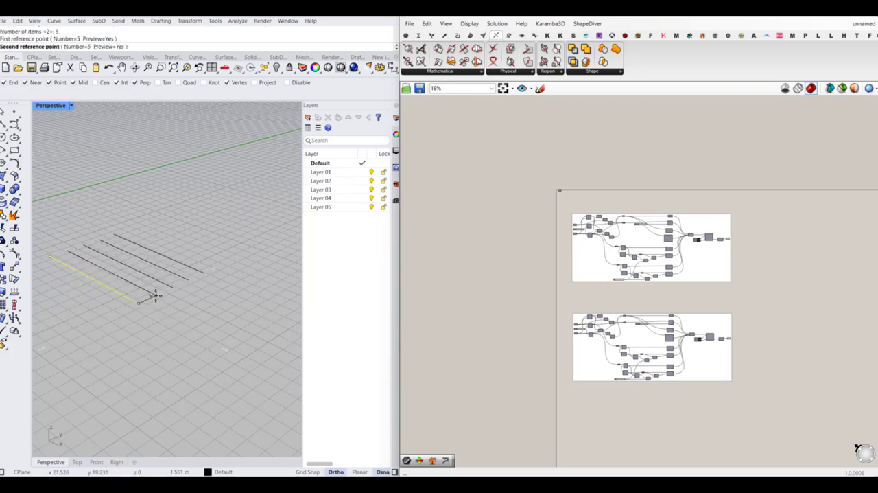
pyautogui.write('1')
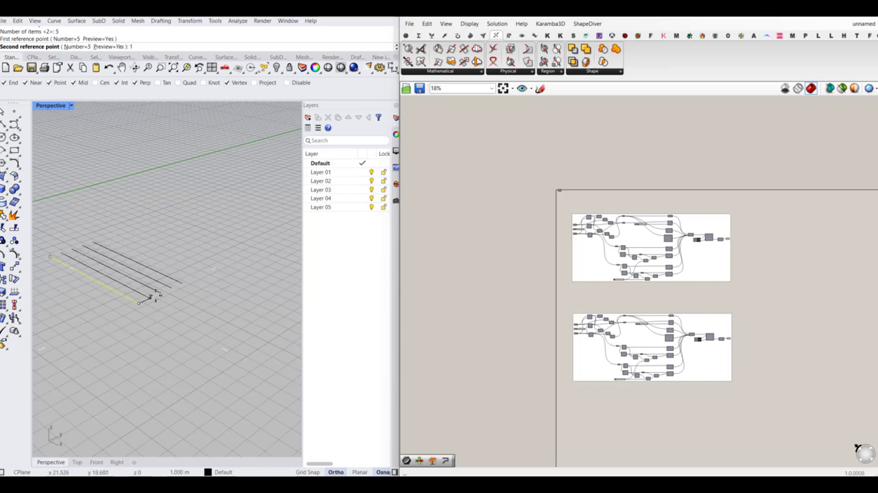
pyautogui.write('.')
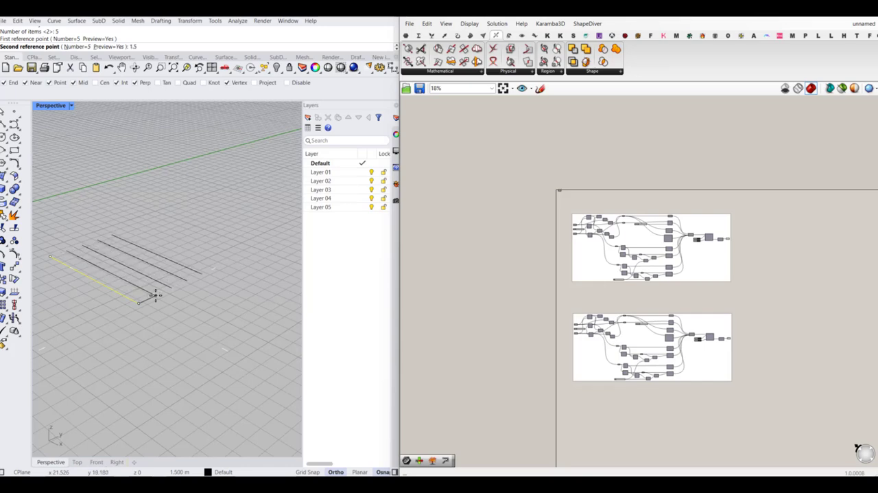
pyautogui.write('5')
pyautogui.press('Return')
# - Copy the five parallel lines in place and rotate the copy perpendicular to the originals, forming a crossing grid
pyautogui.moveTo(210, 300); pyautogui.dragTo(249, 390, button='right')
pyautogui.scroll(6, 140, 266)
pyautogui.scroll(2, 172, 298)
pyautogui.click(240, 297)
pyautogui.moveTo(252, 172); pyautogui.dragTo(159, 347)
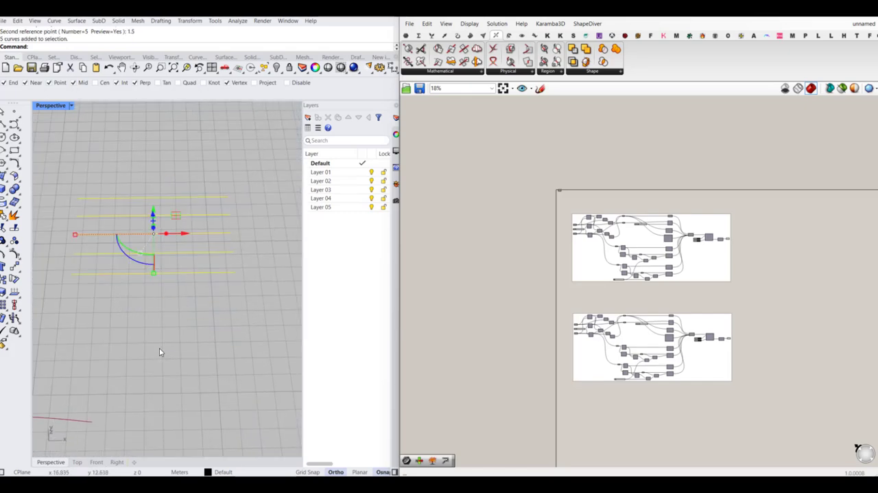
pyautogui.hotkey('ctrl', 'c')
pyautogui.hotkey('ctrl', 'v')
pyautogui.moveTo(176, 330); pyautogui.dragTo(135, 288, button='right')
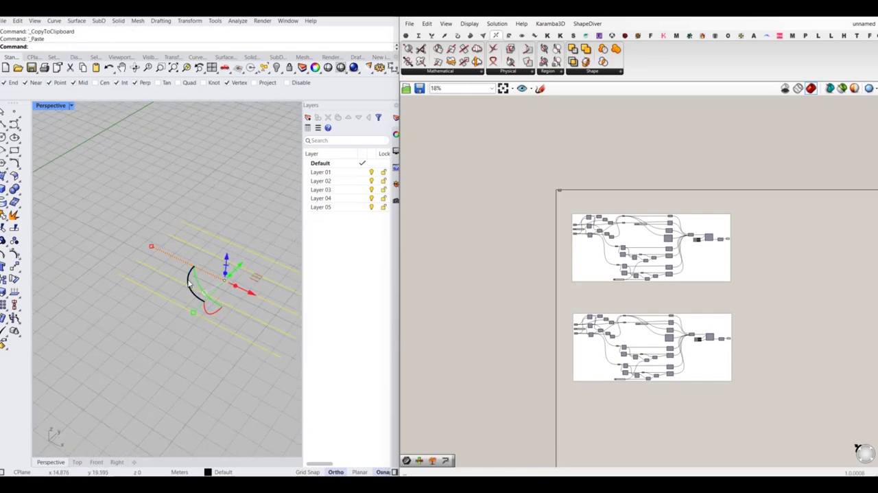
pyautogui.click(188, 280)
pyautogui.press('Return')
pyautogui.click(126, 200)
pyautogui.moveTo(130, 285); pyautogui.dragTo(220, 258, button='right')
# - Ungroup the lower copy of the "2 flexible curves connected at one point" definition
pyautogui.scroll(3, 652, 381)
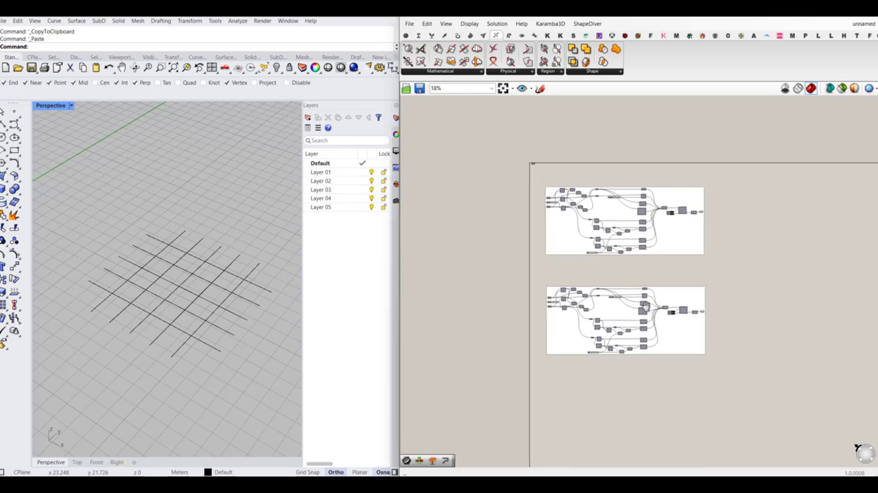
pyautogui.scroll(8, 676, 237)
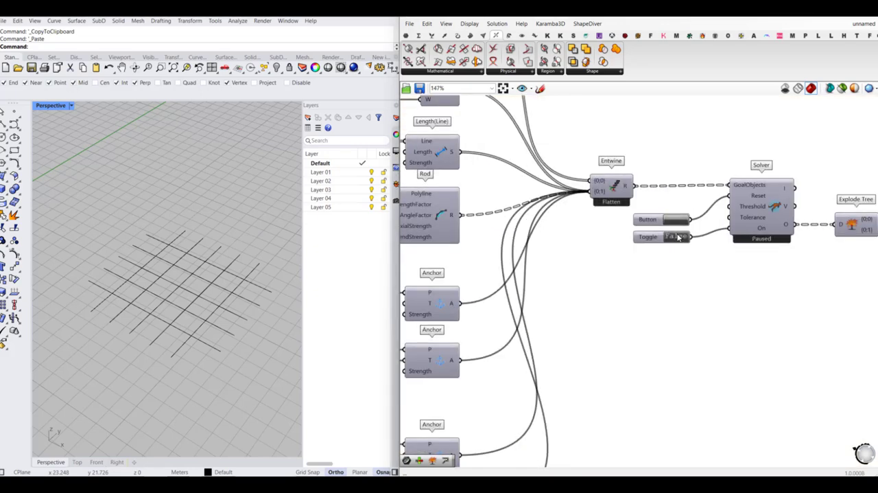
pyautogui.scroll(-8, 678, 237)
pyautogui.scroll(2, 537, 292)
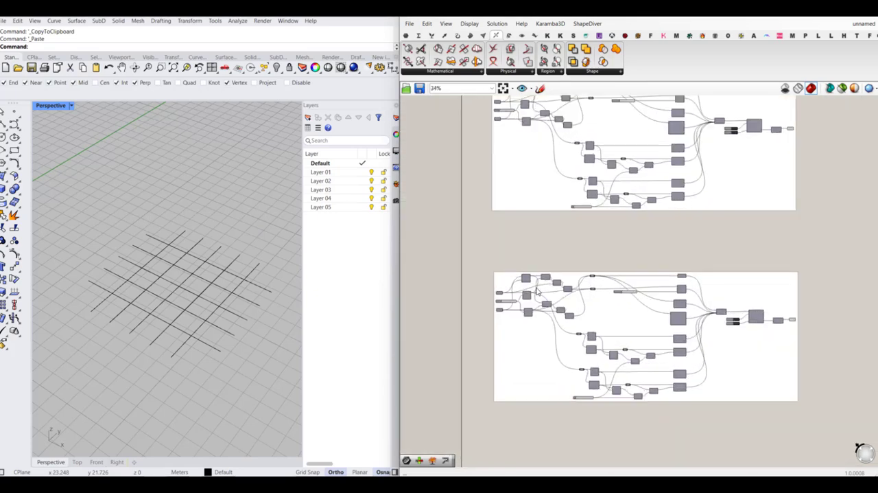
pyautogui.scroll(6, 537, 292)
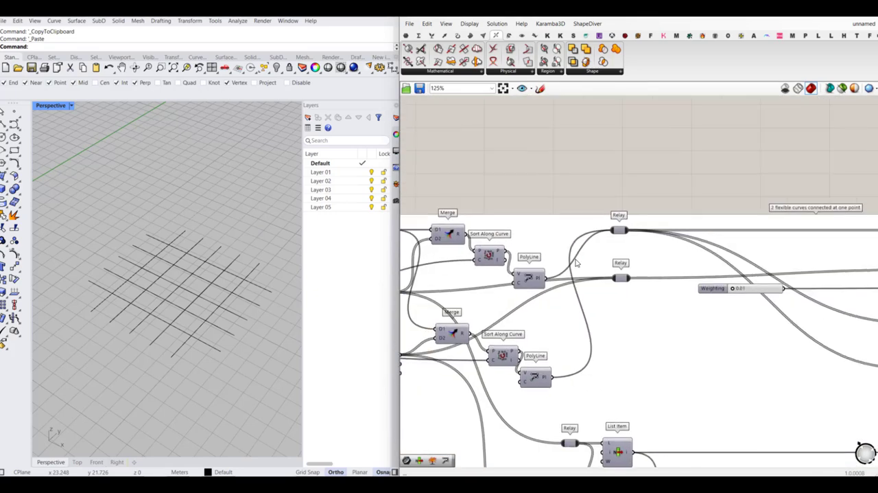
pyautogui.click(719, 218)
pyautogui.scroll(-4, 530, 232)
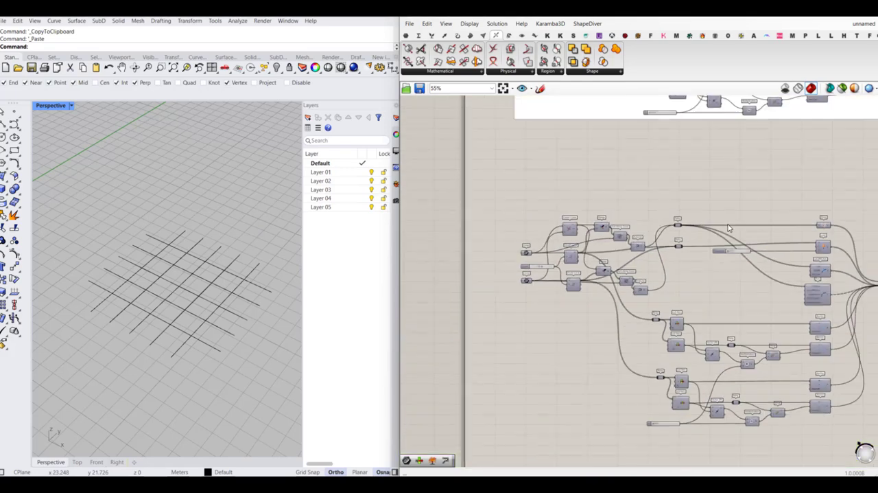
# - Reference the five X-direction lines as multiple curves in the upper Curve parameter of the copied definition
pyautogui.scroll(3, 531, 232)
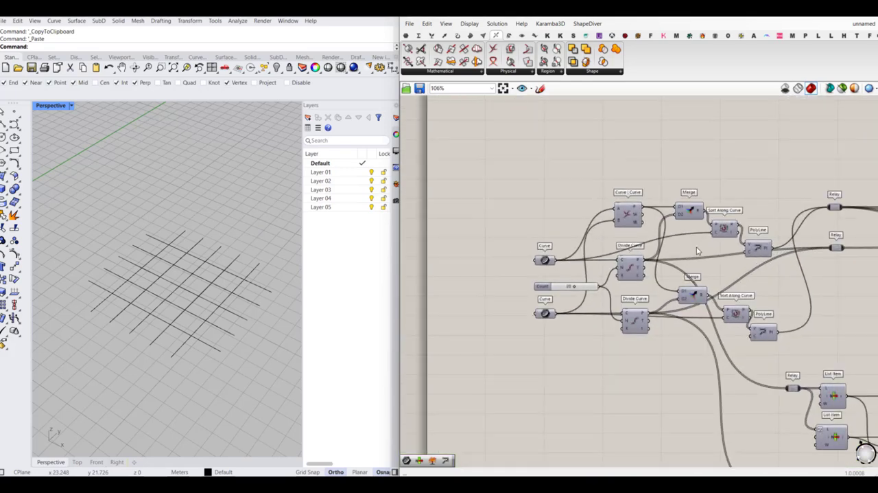
pyautogui.scroll(3, 583, 265)
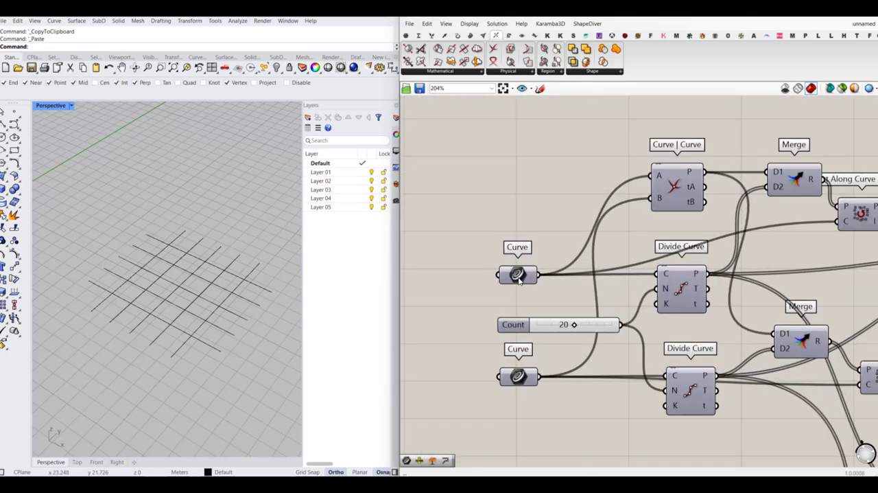
pyautogui.rightClick(518, 276)
pyautogui.click(480, 271)
pyautogui.moveTo(182, 292); pyautogui.dragTo(200, 302, button='right')
pyautogui.click(77, 461)
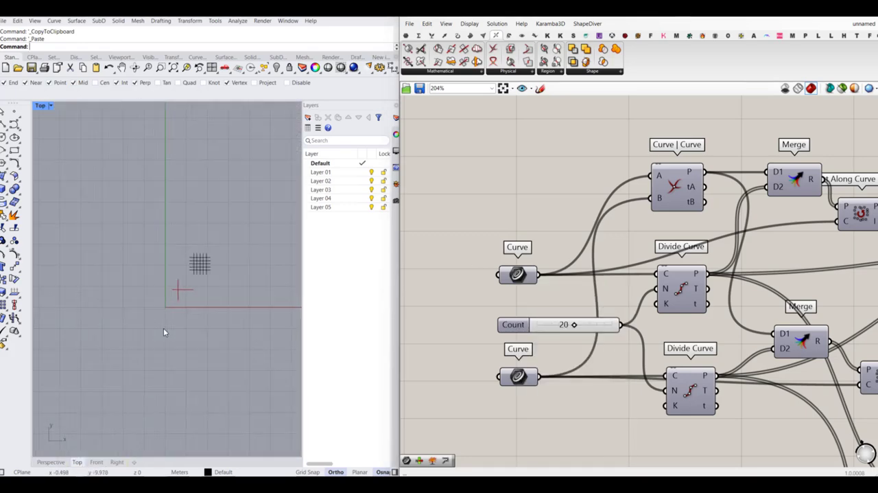
pyautogui.scroll(5, 198, 268)
pyautogui.moveTo(246, 224); pyautogui.dragTo(231, 313)
pyautogui.rightClick(521, 274)
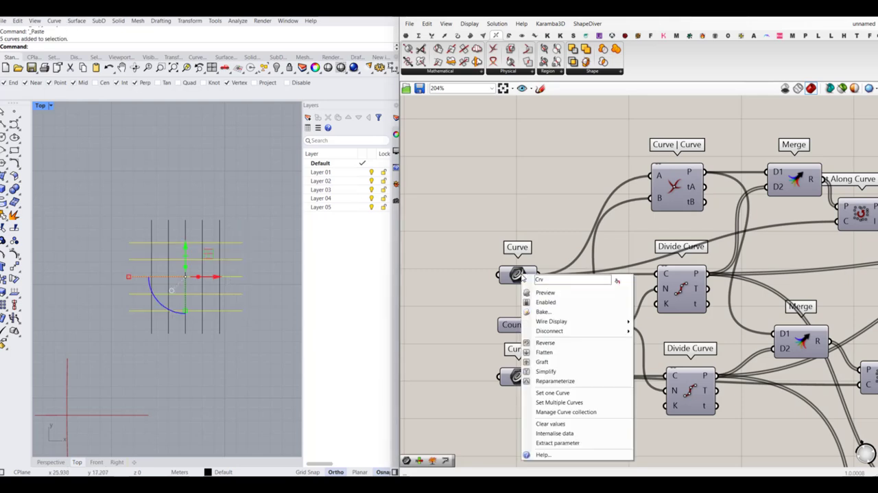
pyautogui.click(566, 404)
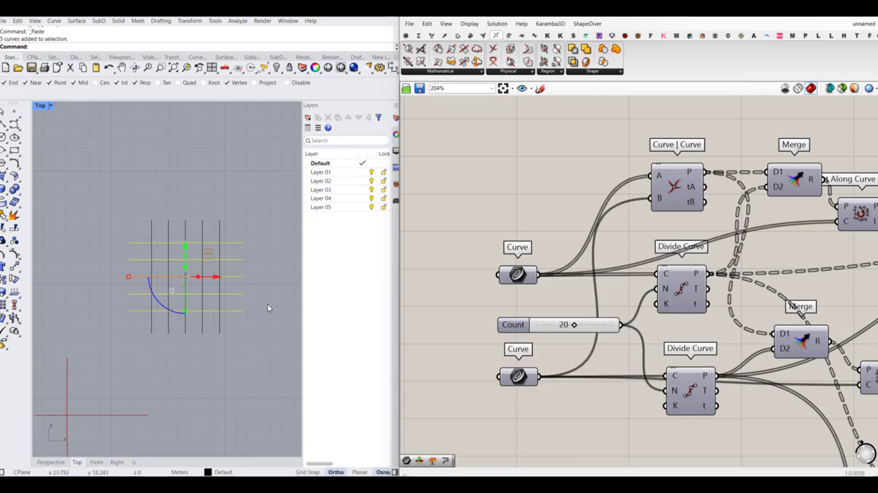
# - Reference the five Y-direction lines as multiple curves in the lower Curve parameter
pyautogui.moveTo(251, 201); pyautogui.dragTo(140, 230)
pyautogui.rightClick(529, 381)
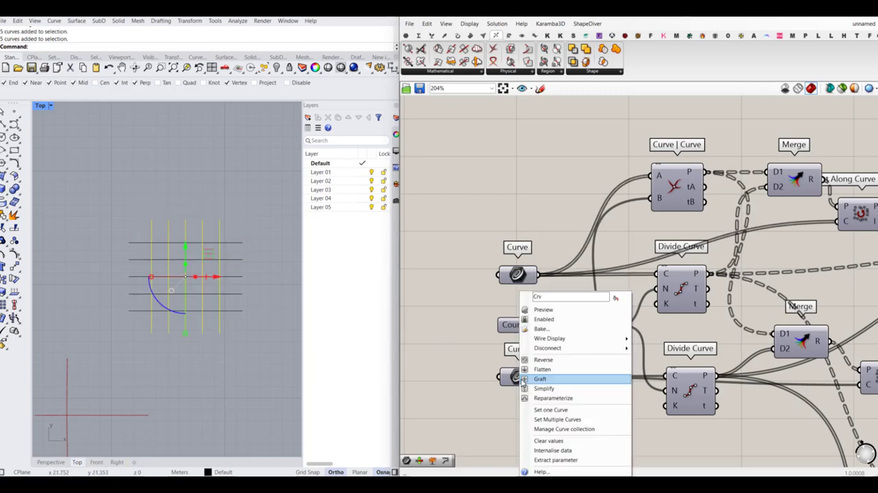
pyautogui.click(570, 418)
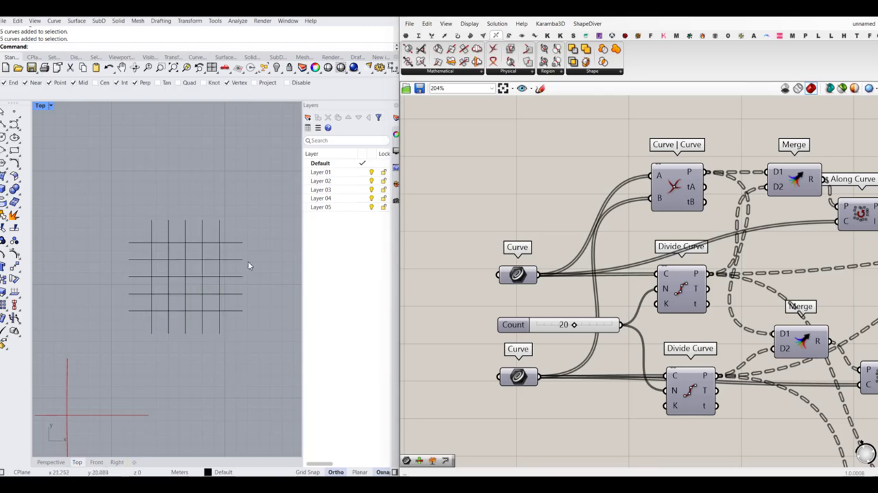
# - Hide the ten source lines in Rhino and enable the preview of both Curve parameters
pyautogui.moveTo(251, 232); pyautogui.dragTo(117, 350)
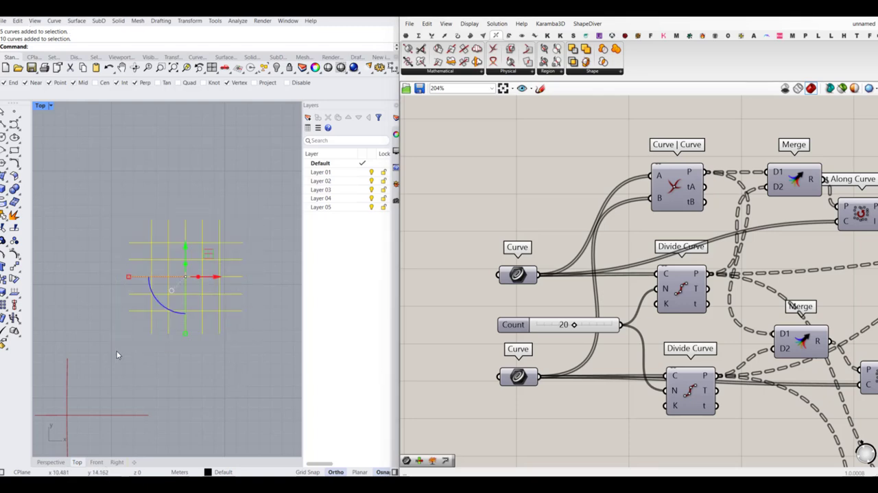
pyautogui.press('Return')
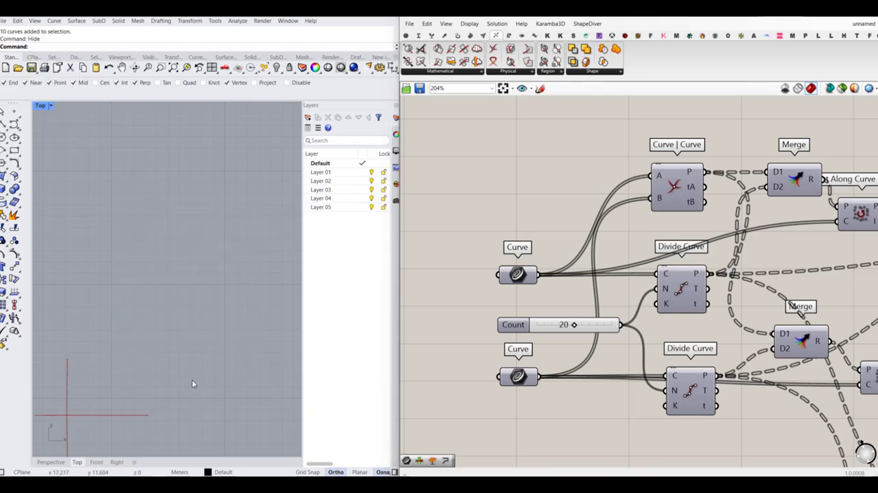
pyautogui.click(526, 281)
pyautogui.middleClick(525, 273)
pyautogui.click(549, 243)
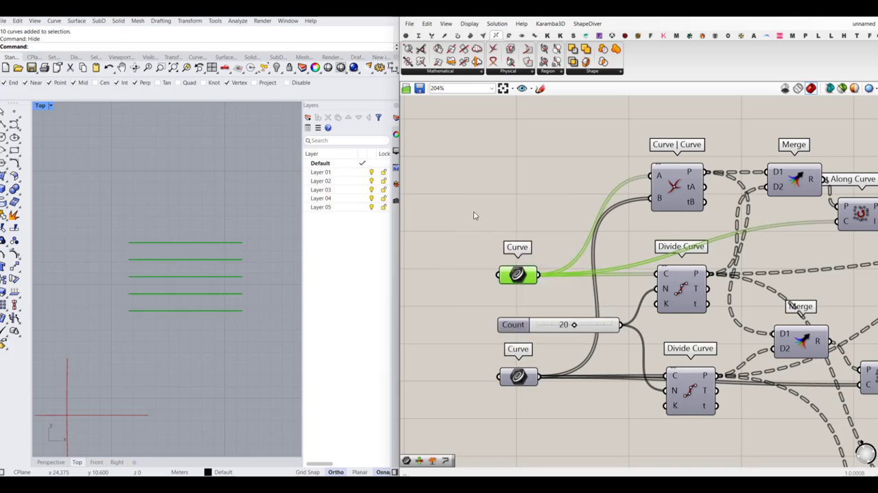
pyautogui.click(473, 211)
pyautogui.click(520, 376)
pyautogui.middleClick(525, 374)
pyautogui.click(549, 343)
pyautogui.click(471, 355)
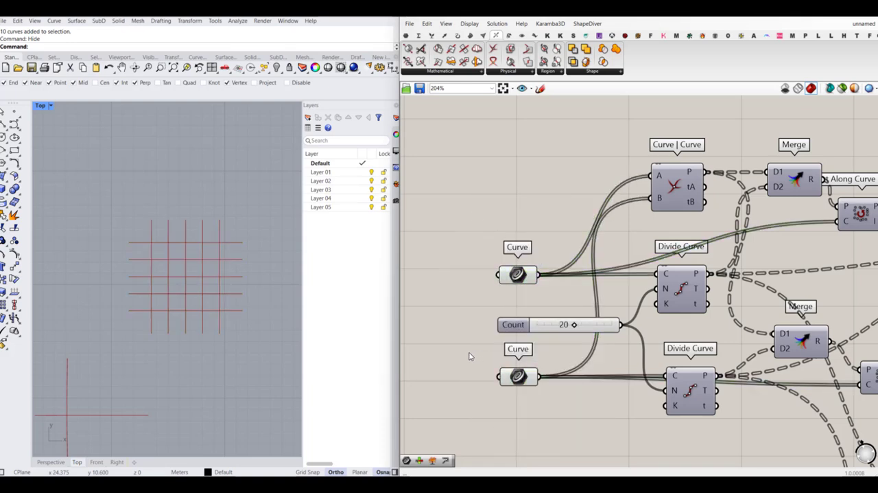
# - Preview the upper Divide Curve's points in perspective to check the division of the lines, and turn that preview off again
pyautogui.moveTo(177, 397); pyautogui.dragTo(245, 378, button='right')
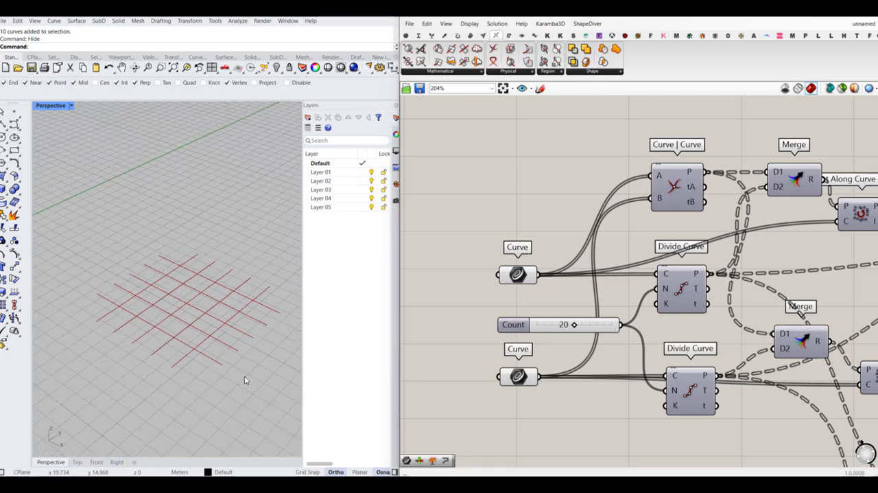
pyautogui.scroll(-3, 652, 281)
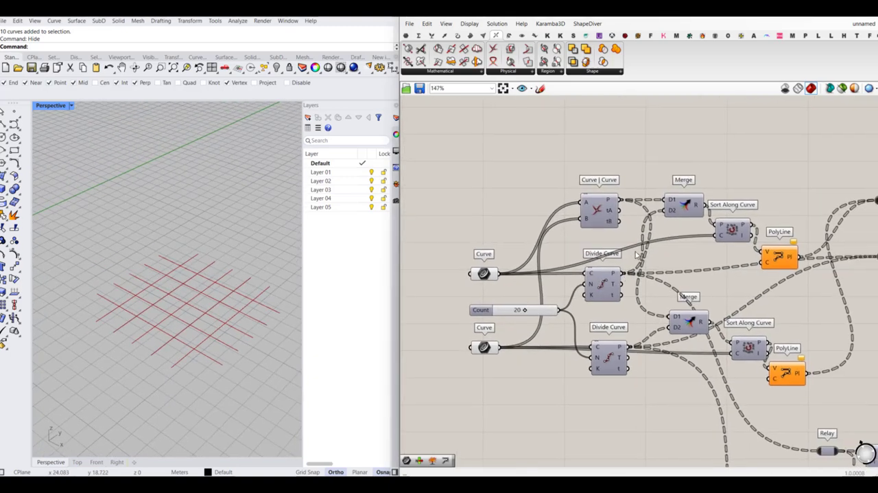
pyautogui.moveTo(609, 250); pyautogui.dragTo(589, 269, button='right')
pyautogui.click(590, 304)
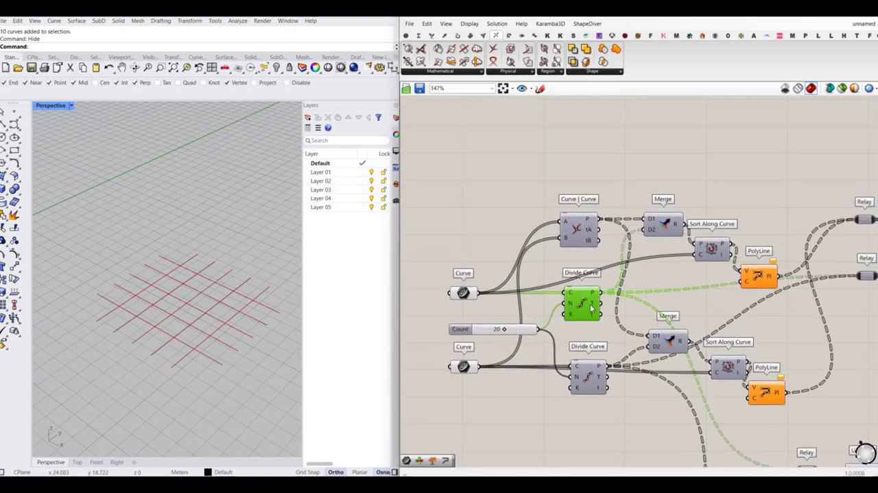
pyautogui.middleClick(590, 304)
pyautogui.click(608, 287)
pyautogui.click(514, 245)
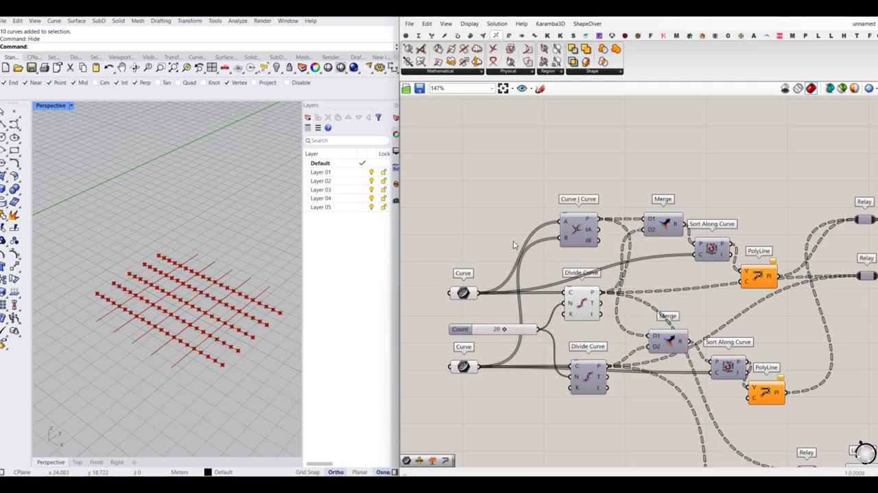
pyautogui.click(594, 299)
pyautogui.middleClick(593, 300)
pyautogui.click(620, 269)
pyautogui.click(420, 200)
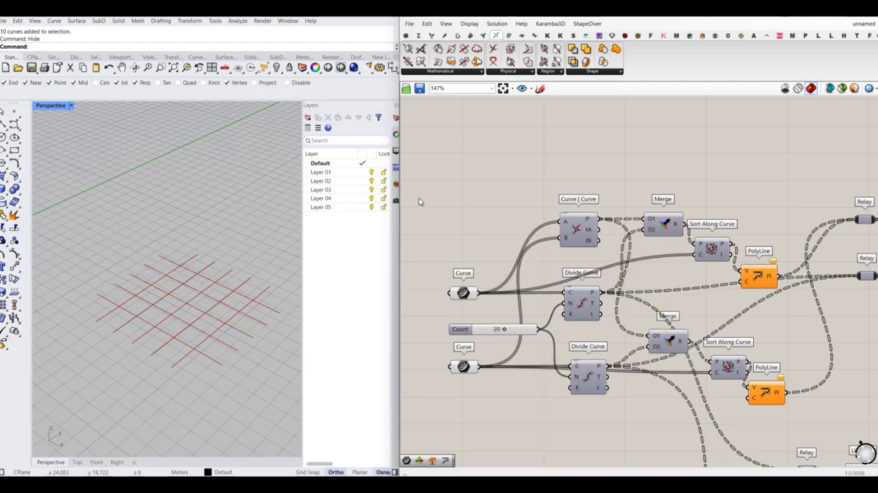
# - Enable the preview of the Curve | Curve intersection component to show its intersection points
pyautogui.click(585, 218)
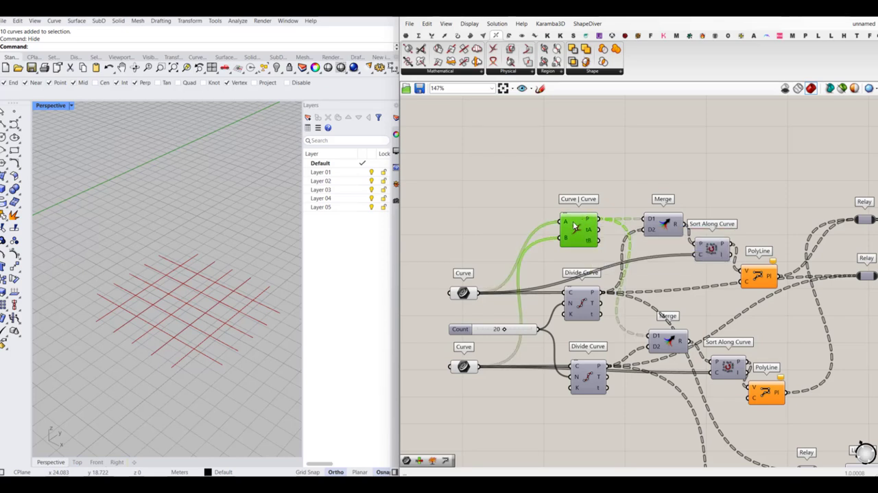
pyautogui.middleClick(574, 224)
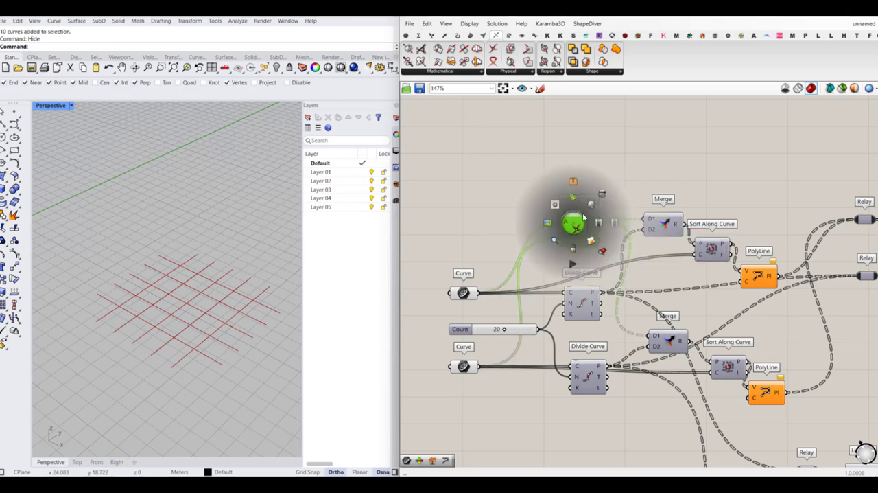
pyautogui.click(595, 206)
pyautogui.click(655, 193)
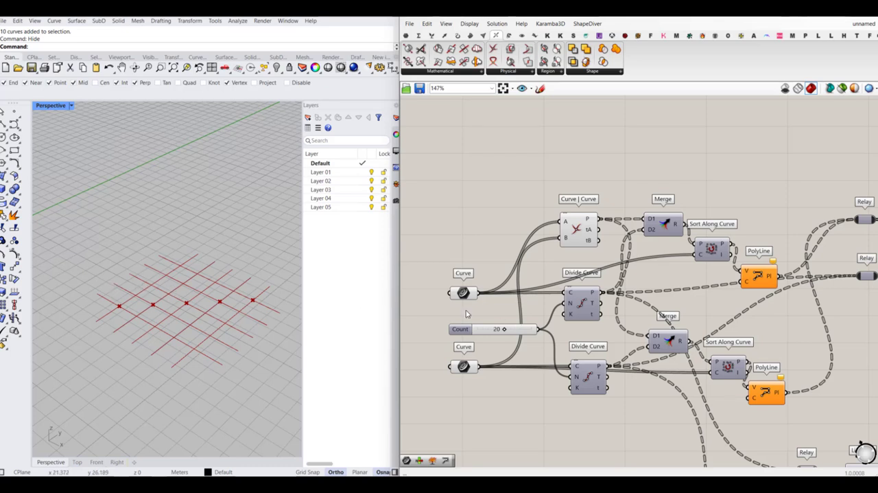
# - Graft the data of both the upper and the lower Curve parameters
pyautogui.moveTo(465, 295); pyautogui.dragTo(467, 283, button='right')
pyautogui.rightClick(466, 284)
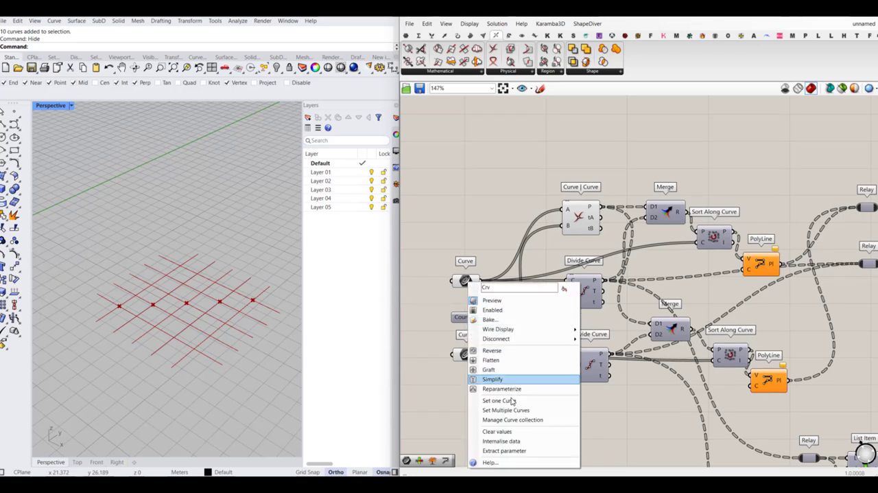
pyautogui.click(488, 369)
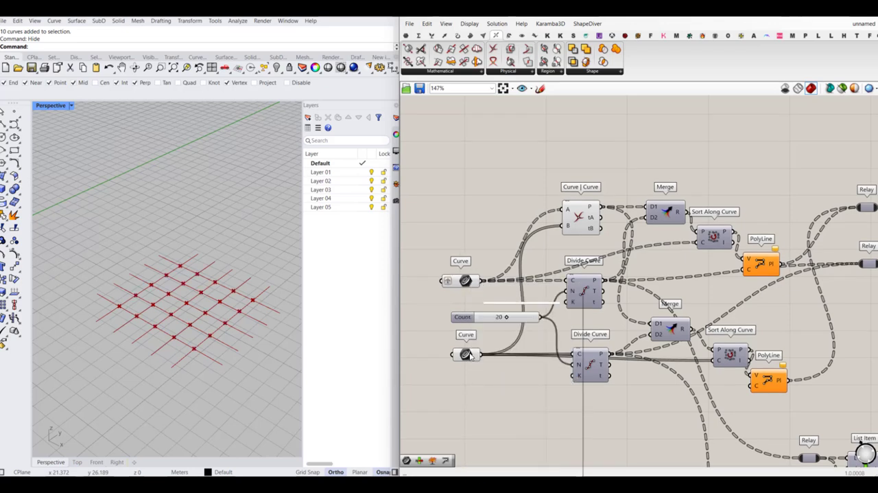
pyautogui.rightClick(467, 283)
pyautogui.click(500, 390)
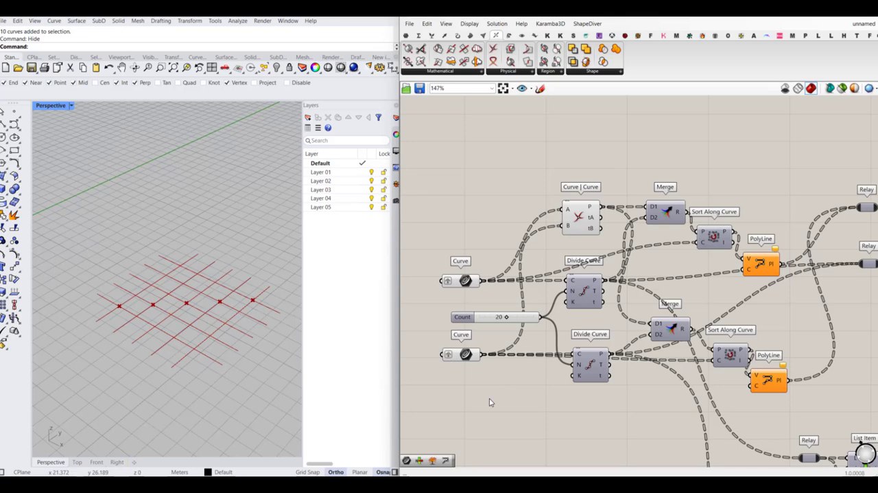
# - Flatten the B input of the Curve | Curve intersection component so every line is intersected with all crossing lines
pyautogui.moveTo(547, 255); pyautogui.dragTo(539, 278, button='right')
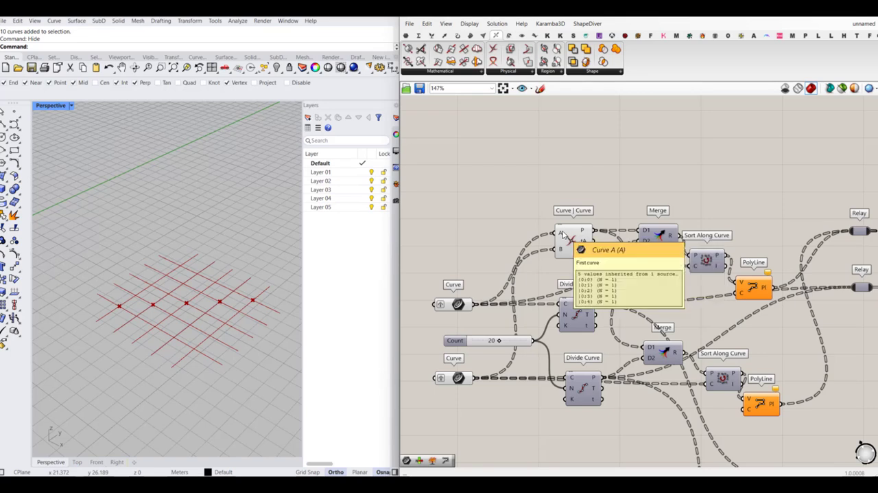
pyautogui.moveTo(561, 234)
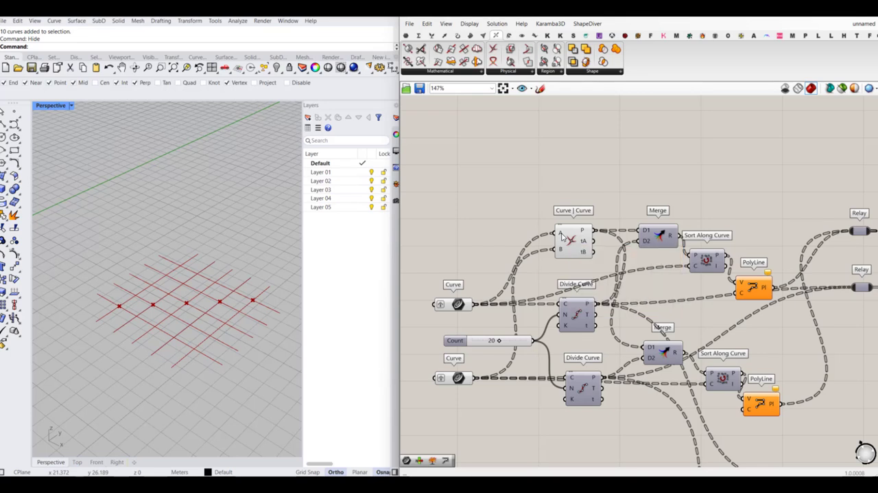
pyautogui.rightClick(563, 250)
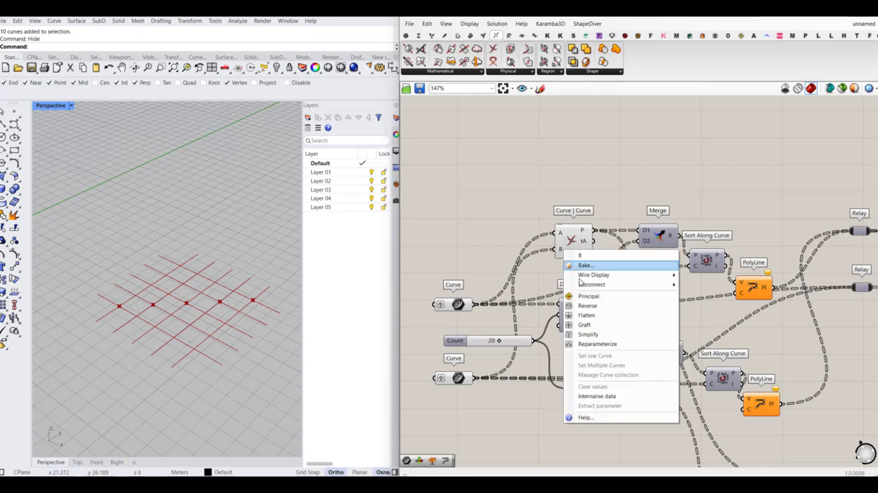
pyautogui.click(592, 317)
pyautogui.click(579, 248)
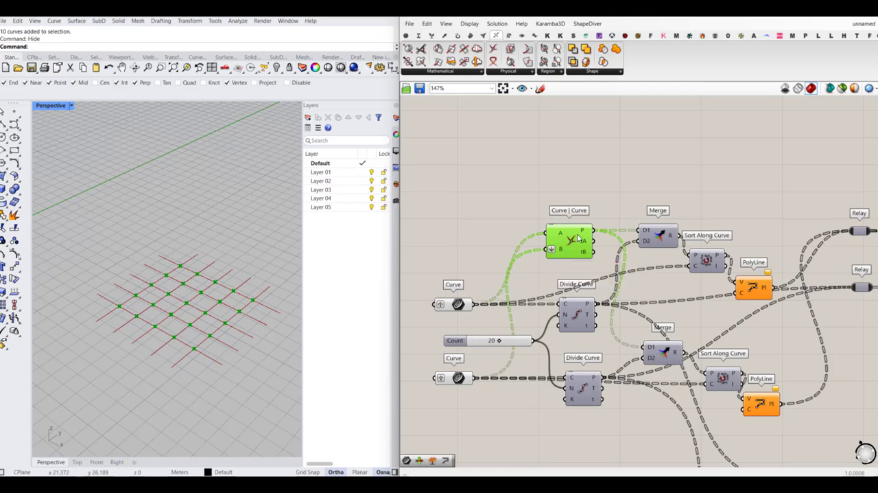
# - Duplicate the Curve | Curve component and place the copy below the lower Divide Curve
pyautogui.moveTo(586, 235)
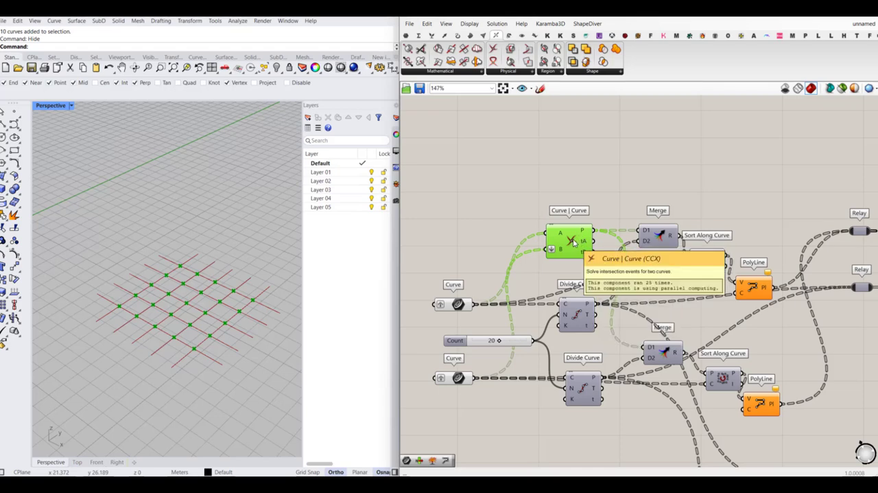
pyautogui.hotkey('ctrl', 'c')
pyautogui.hotkey('ctrl', 'v')
pyautogui.moveTo(575, 242); pyautogui.dragTo(573, 382)
pyautogui.scroll(-2, 578, 228)
pyautogui.scroll(1, 581, 380)
pyautogui.click(633, 374)
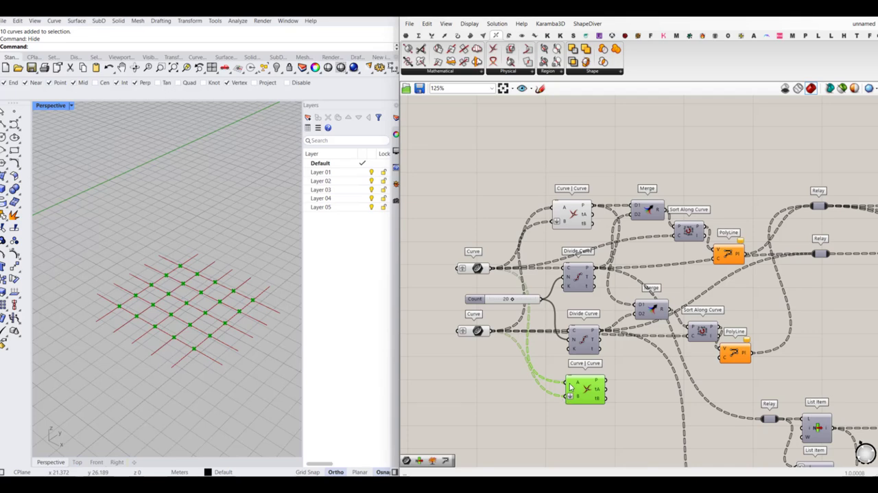
# - Swap the copied Curve | Curve component's sources, connecting the lower Curve parameter to A and the upper one to B
pyautogui.moveTo(565, 383); pyautogui.dragTo(492, 331)
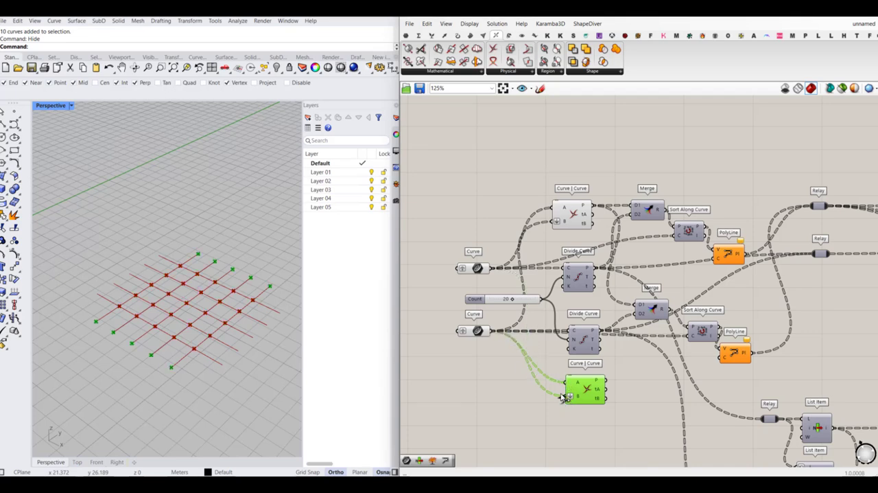
pyautogui.moveTo(564, 384); pyautogui.dragTo(491, 269)
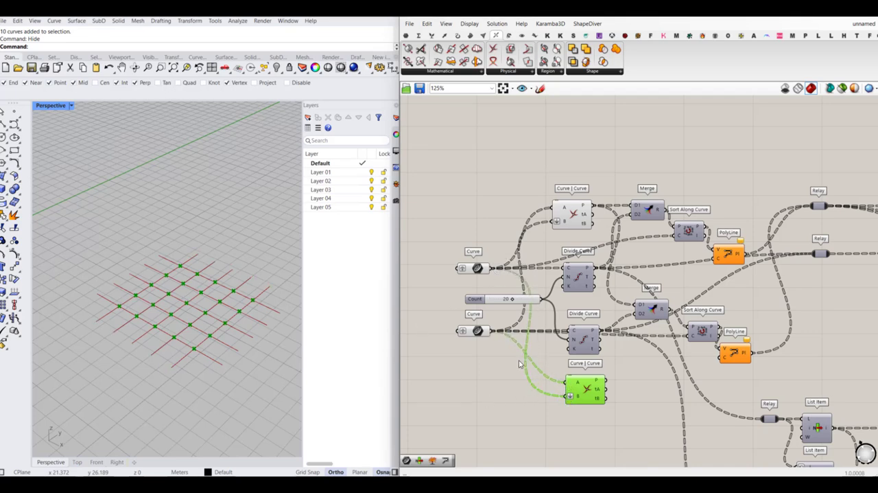
pyautogui.moveTo(519, 364); pyautogui.dragTo(505, 355, button='right')
pyautogui.moveTo(586, 353); pyautogui.dragTo(554, 351, button='right')
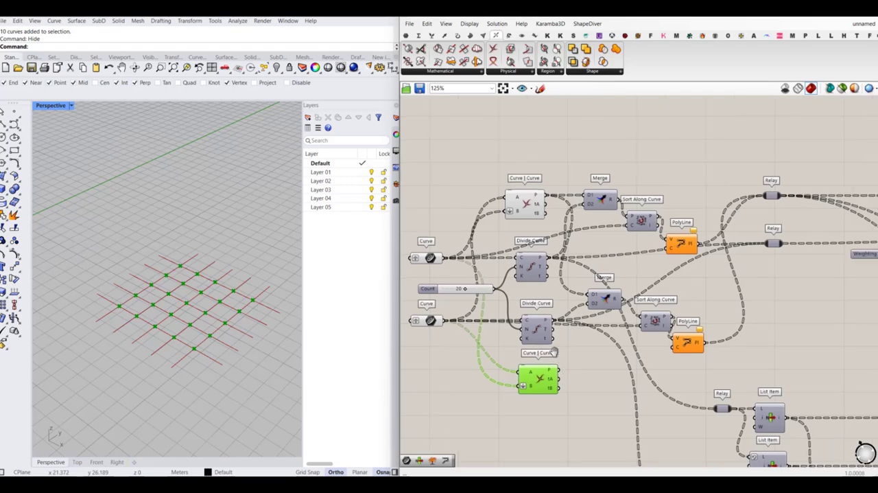
pyautogui.moveTo(591, 220); pyautogui.dragTo(583, 234, button='right')
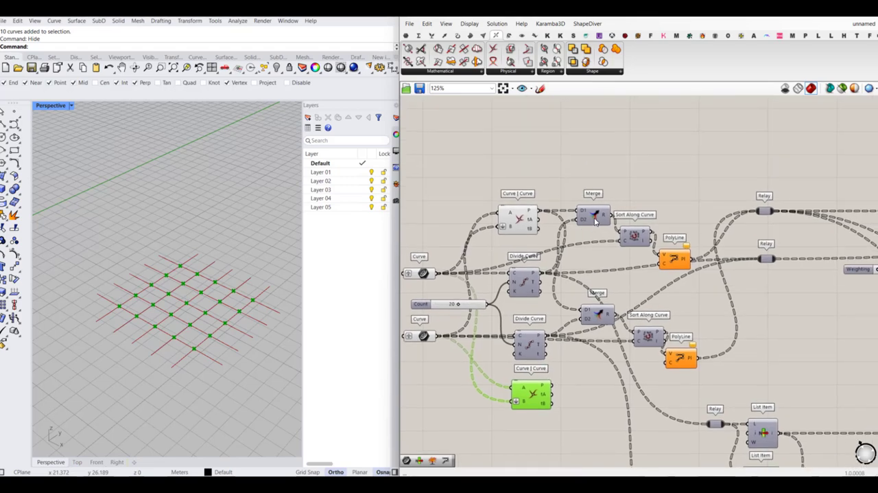
# - Inspect the point lists of the upper Curve | Curve and upper Divide Curve in a temporary panel, and delete that panel
pyautogui.scroll(2, 555, 212)
pyautogui.moveTo(527, 216)
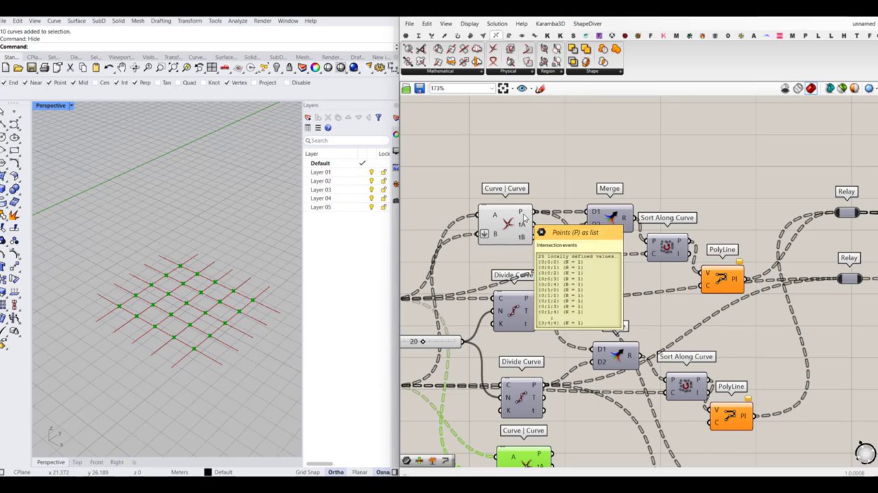
pyautogui.click(405, 35)
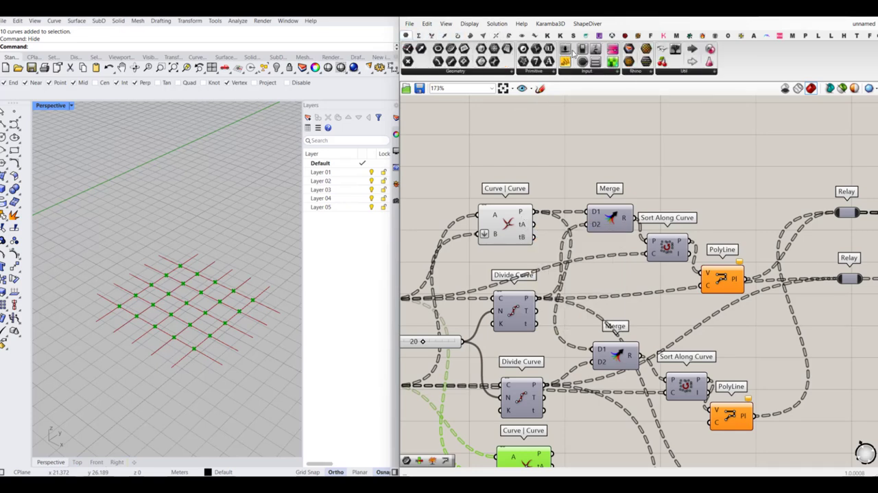
pyautogui.moveTo(564, 61); pyautogui.dragTo(575, 175)
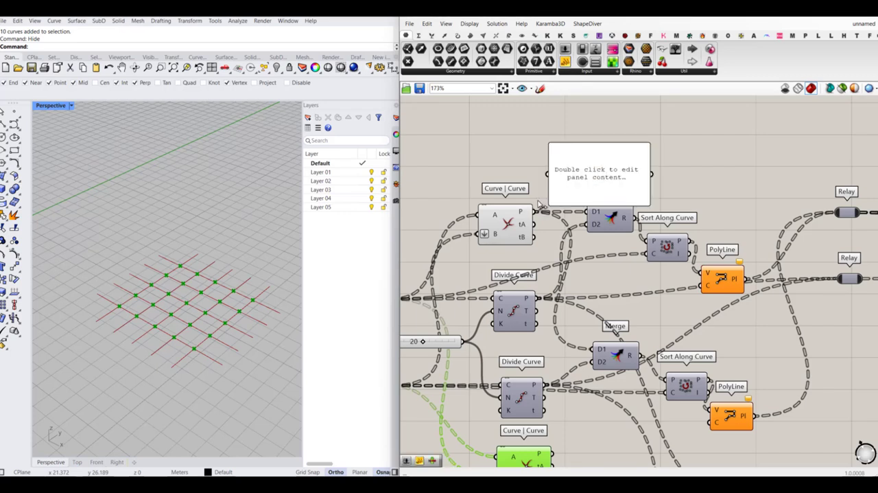
pyautogui.moveTo(538, 211); pyautogui.dragTo(589, 334)
pyautogui.moveTo(646, 144); pyautogui.dragTo(653, 306)
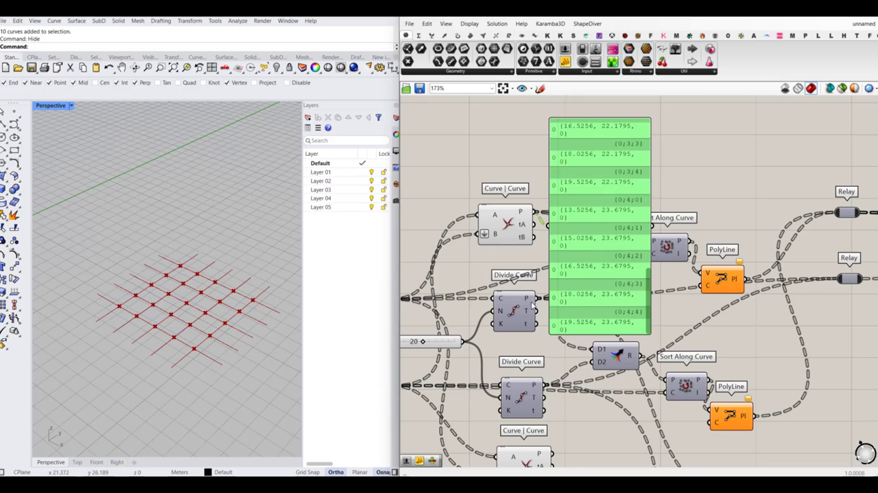
pyautogui.moveTo(537, 298); pyautogui.dragTo(593, 214)
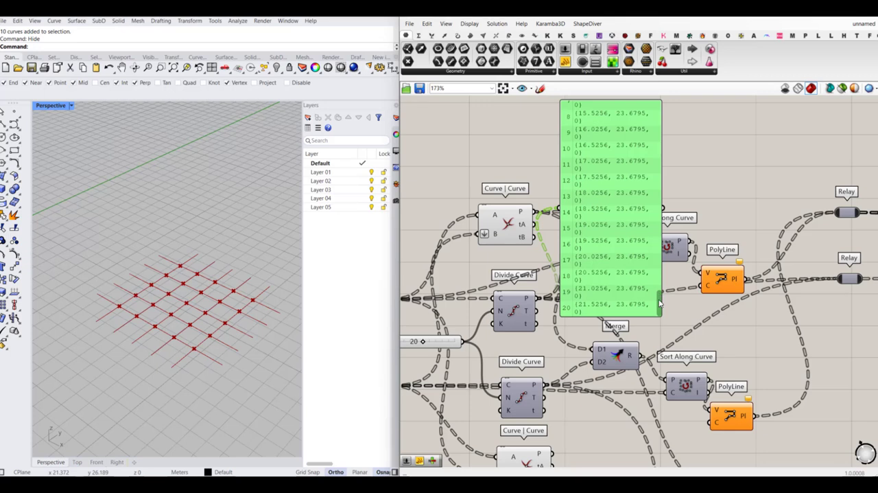
pyautogui.moveTo(658, 304); pyautogui.dragTo(658, 103)
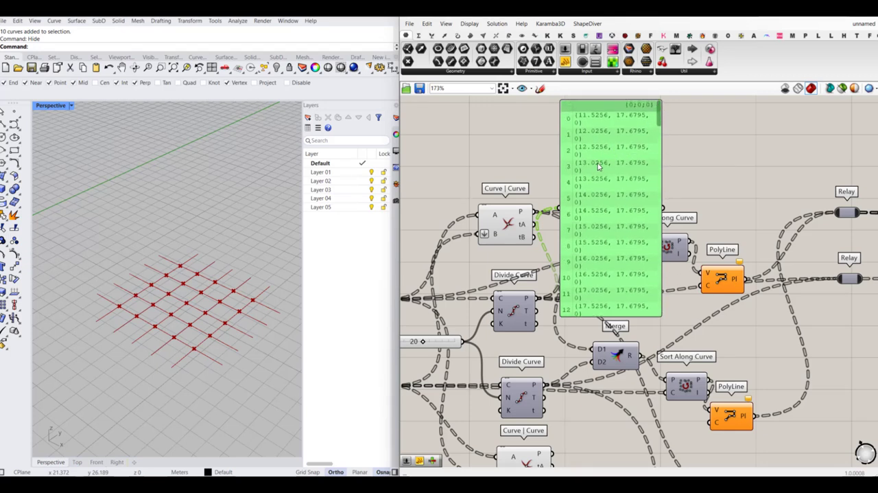
pyautogui.press('Delete')
# - Add a Shift Paths component above the upper Curve | Curve and feed its D input with the intersection points
pyautogui.scroll(-2, 548, 236)
pyautogui.scroll(2, 549, 237)
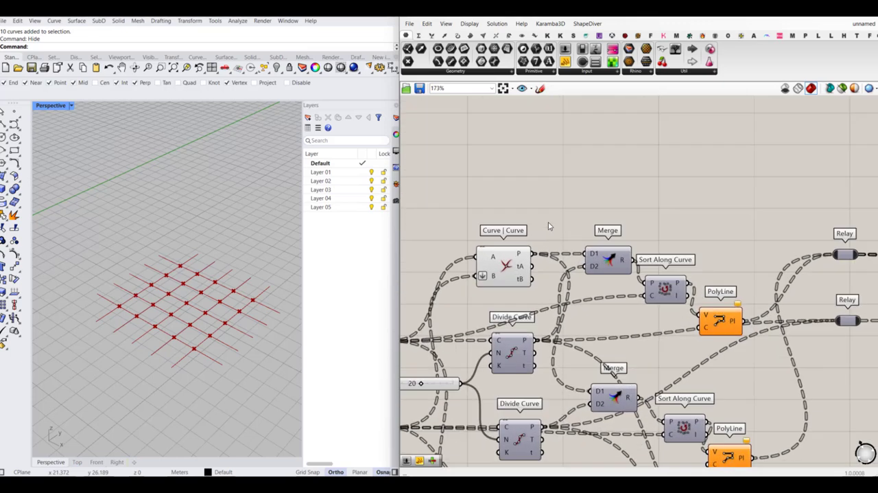
pyautogui.doubleClick(549, 225)
pyautogui.write('shift path')
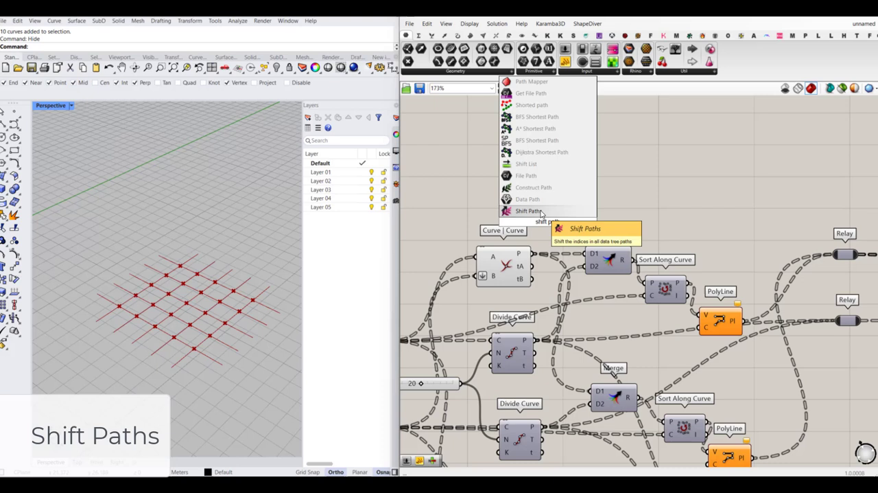
pyautogui.press('Return')
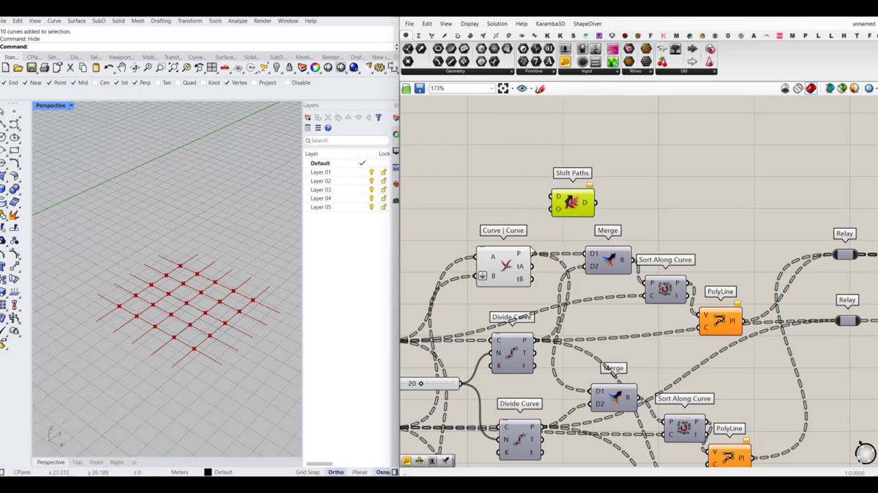
pyautogui.moveTo(534, 251); pyautogui.dragTo(571, 195)
pyautogui.click(606, 208)
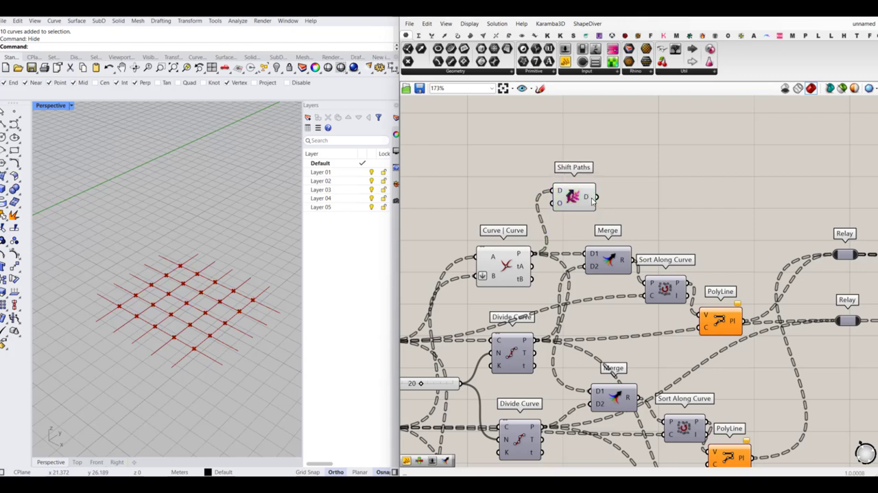
# - Simplify the data output of Shift Paths and the points output of the upper Divide Curve
pyautogui.moveTo(588, 199)
pyautogui.moveTo(527, 341)
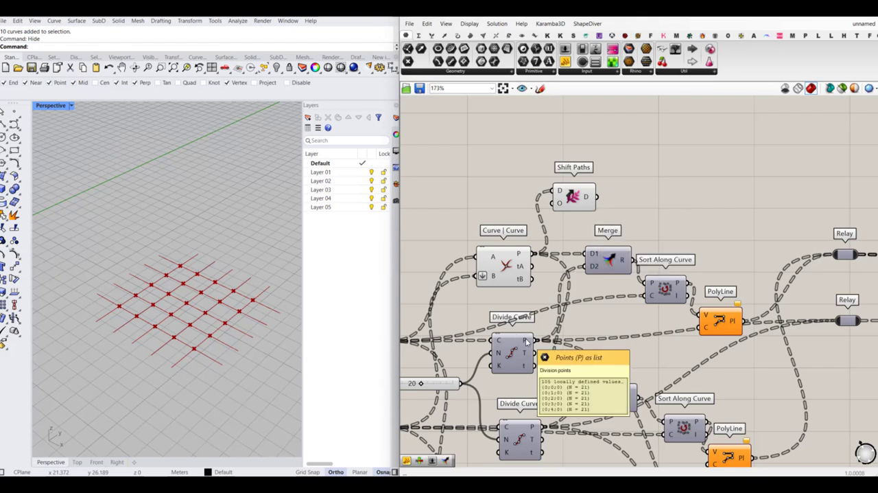
pyautogui.rightClick(587, 198)
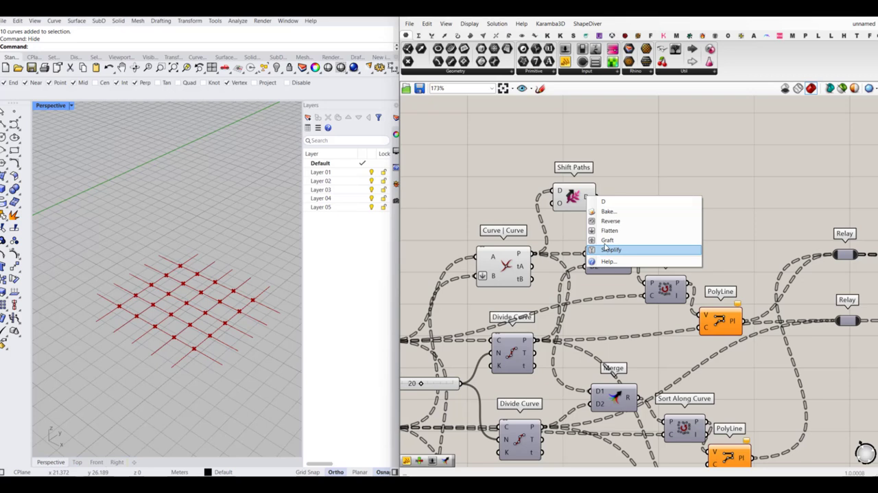
pyautogui.click(608, 249)
pyautogui.moveTo(586, 198)
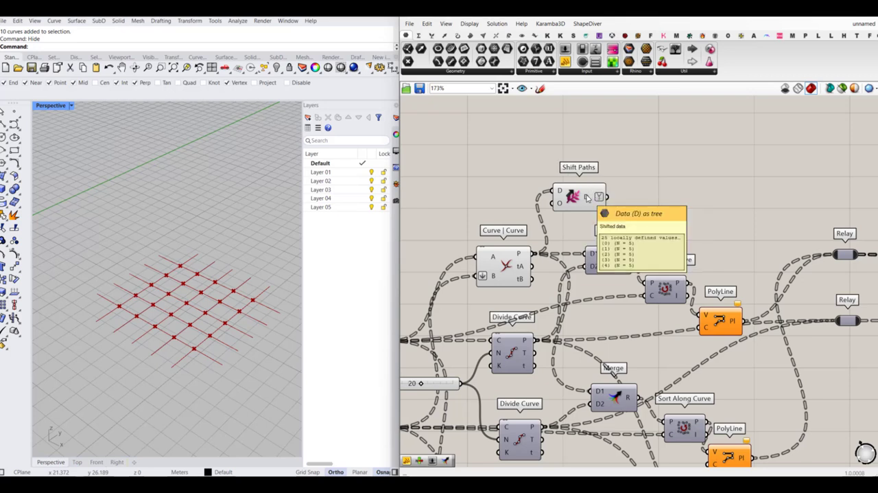
pyautogui.rightClick(529, 339)
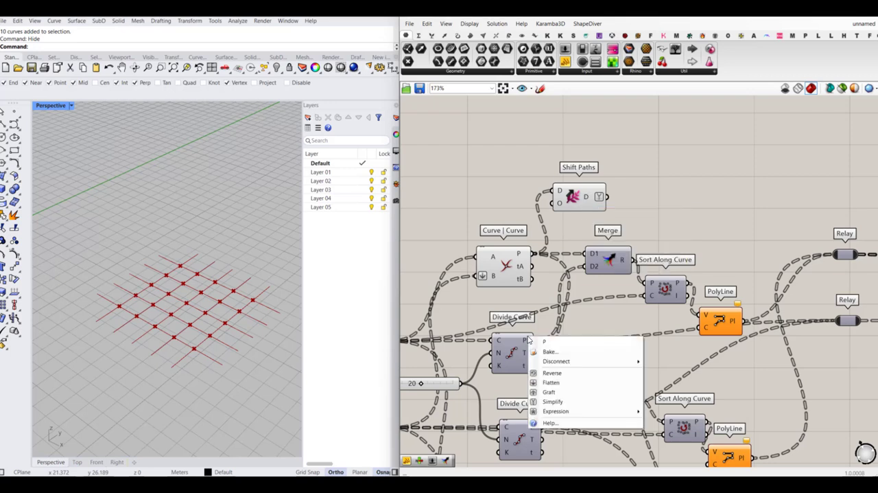
pyautogui.click(566, 400)
pyautogui.moveTo(529, 342)
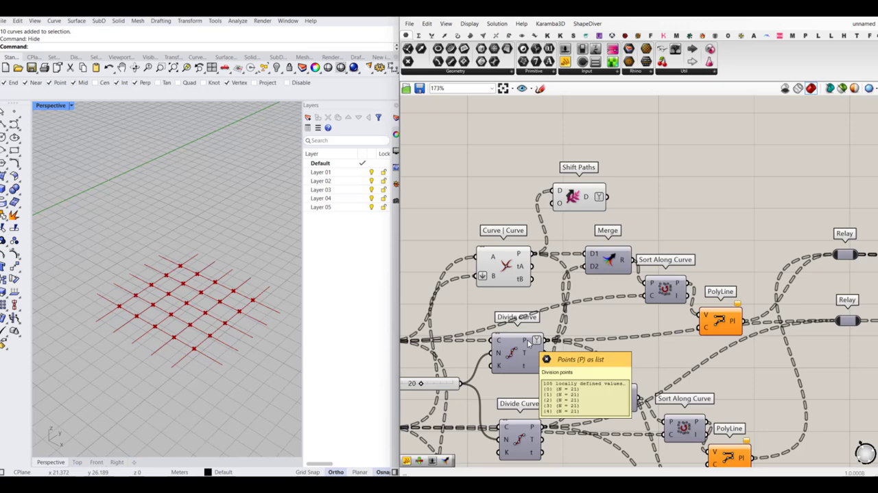
# - Make room around the upper Merge and connect the Shift Paths output to its D1 input, replacing the direct intersection points wire
pyautogui.moveTo(641, 241); pyautogui.dragTo(599, 216, button='right')
pyautogui.keyDown('alt'); pyautogui.moveTo(529, 234); pyautogui.dragTo(564, 184); pyautogui.keyUp('alt')
pyautogui.click(615, 219)
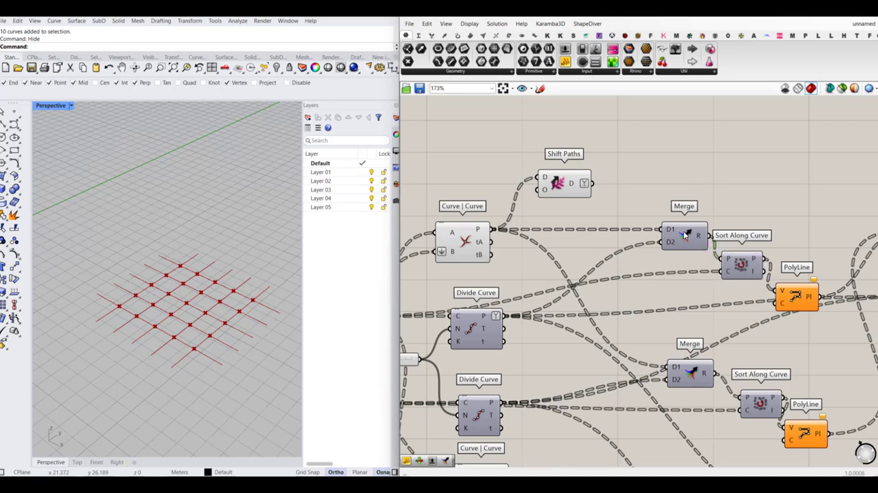
pyautogui.moveTo(681, 235); pyautogui.dragTo(662, 234)
pyautogui.click(611, 193)
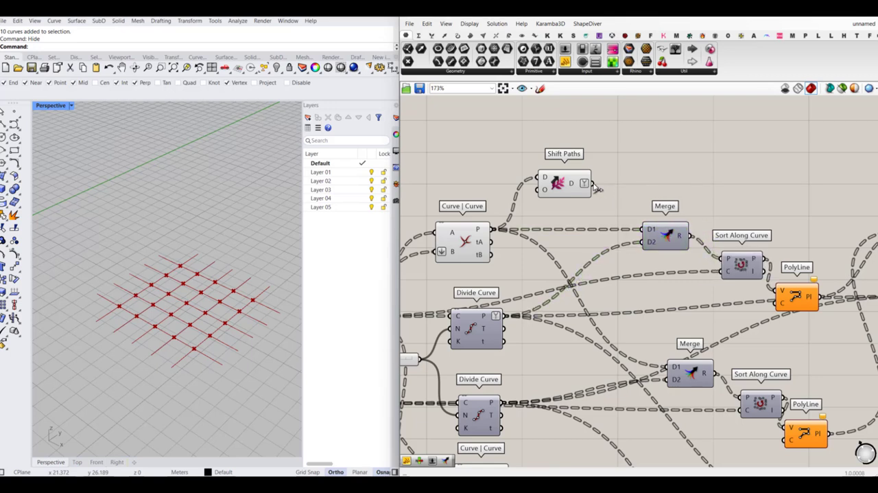
pyautogui.moveTo(597, 189); pyautogui.dragTo(645, 241)
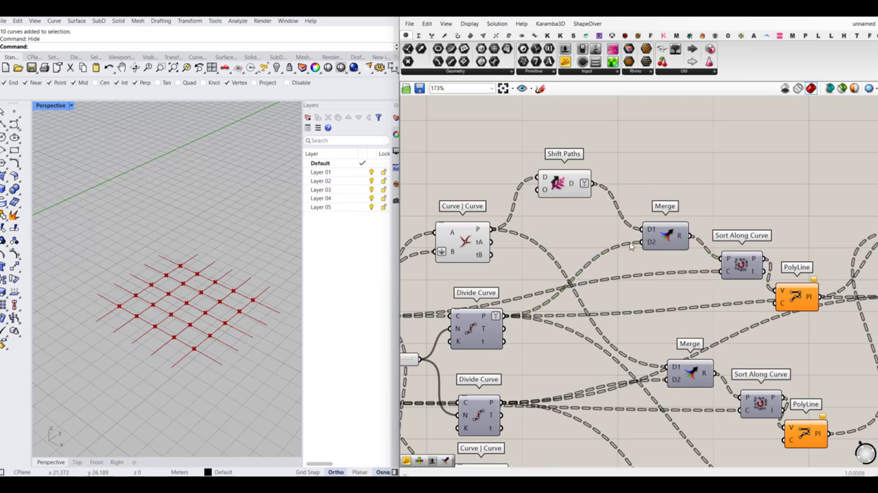
# - Check the data tree of the upper Merge's result and read the warning on the upper PolyLine component
pyautogui.scroll(1, 680, 237)
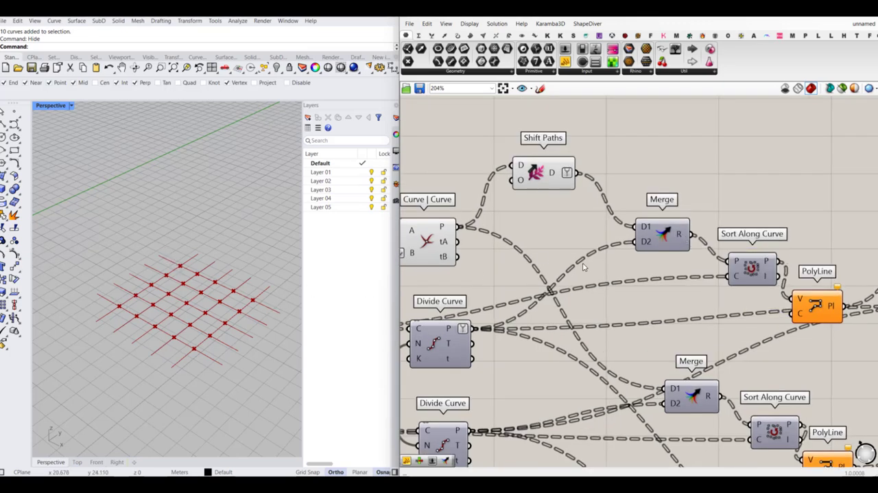
pyautogui.moveTo(455, 334)
pyautogui.moveTo(681, 236)
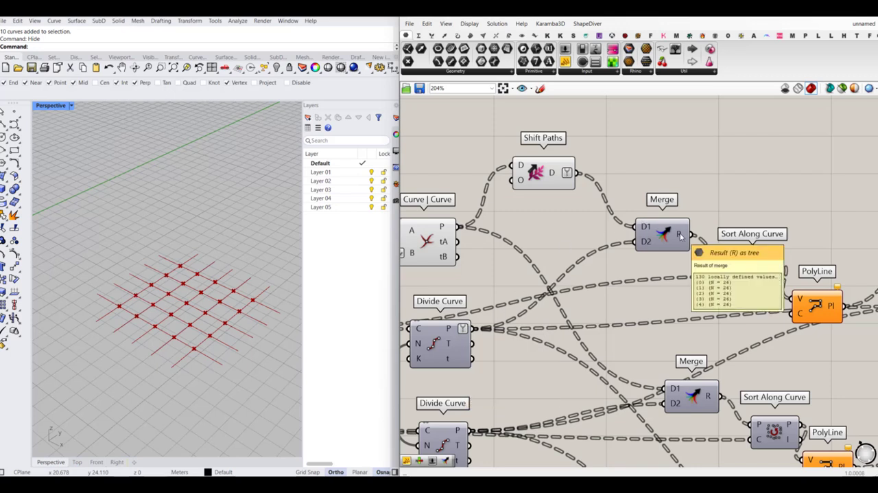
pyautogui.scroll(-5, 680, 236)
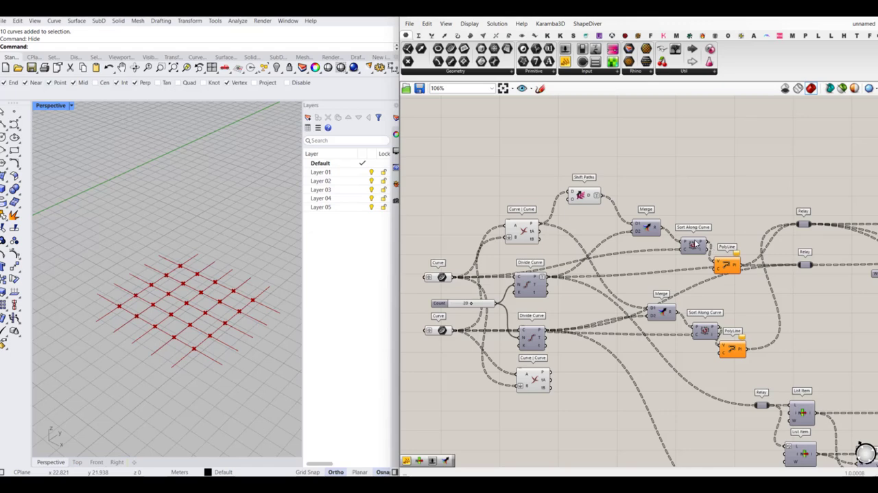
pyautogui.moveTo(694, 243); pyautogui.dragTo(628, 232, button='right')
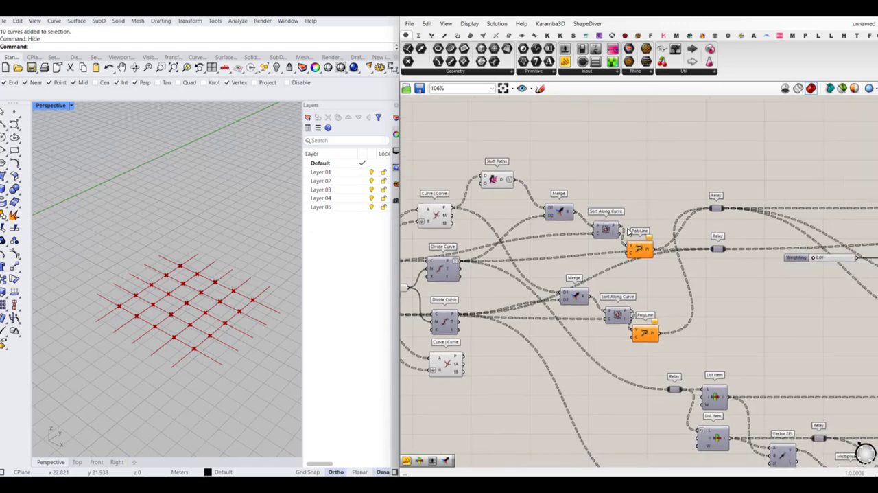
pyautogui.scroll(3, 642, 247)
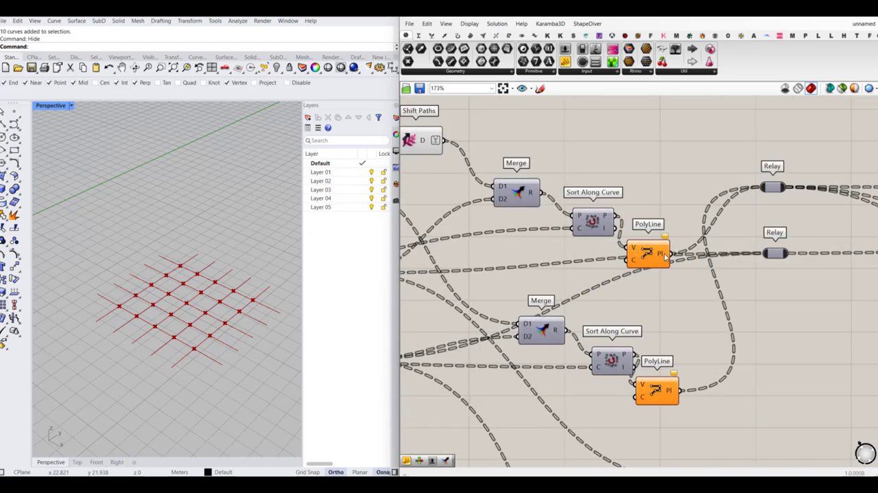
pyautogui.scroll(2, 664, 256)
pyautogui.moveTo(667, 236)
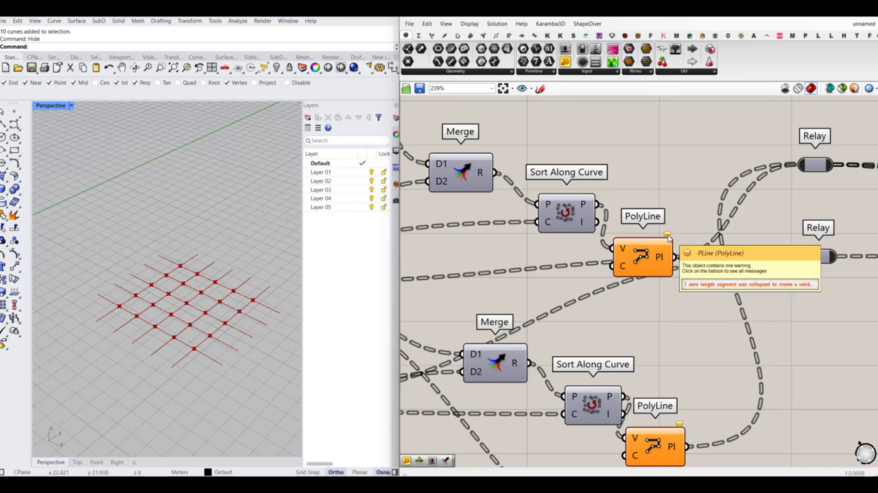
pyautogui.click(668, 236)
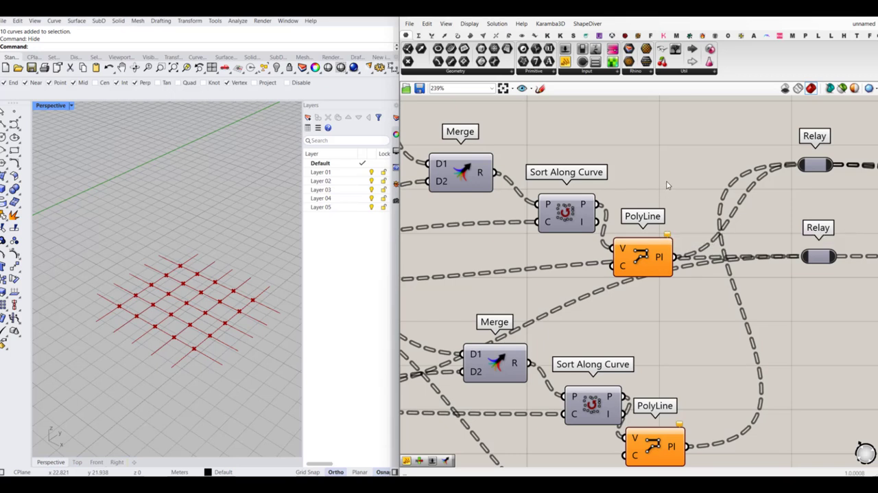
# - Turn on the preview of the upper Divide Curve and turn off the preview of the upper Curve | Curve
pyautogui.scroll(-3, 455, 273)
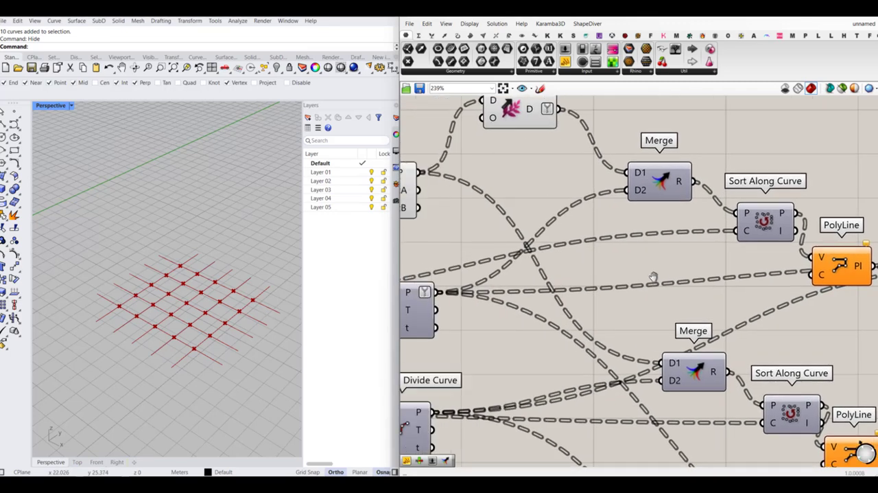
pyautogui.click(499, 296)
pyautogui.middleClick(499, 293)
pyautogui.click(518, 276)
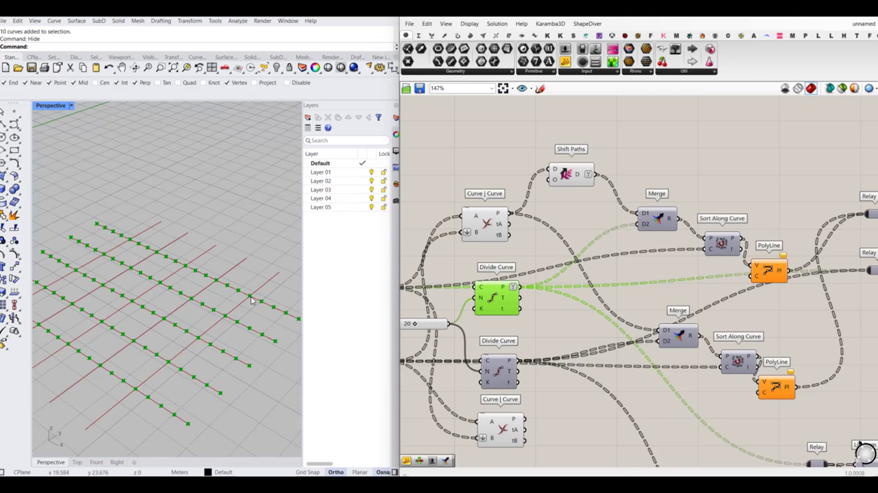
pyautogui.click(487, 226)
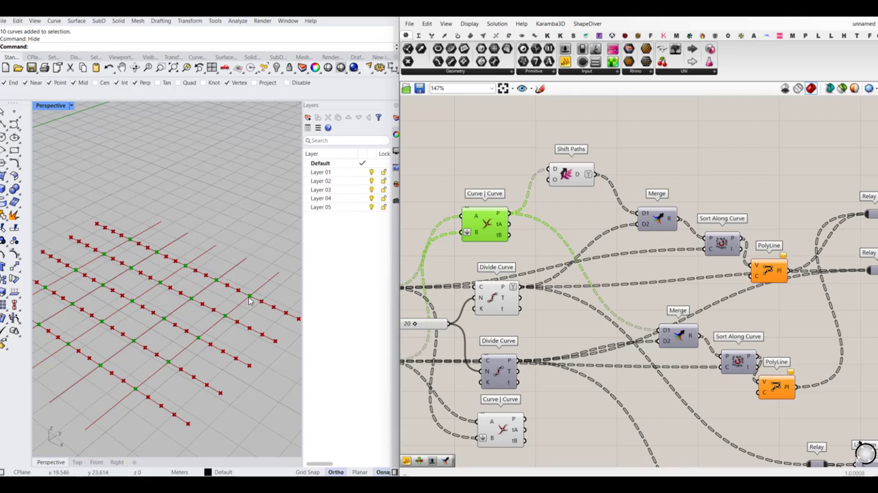
pyautogui.middleClick(488, 231)
pyautogui.click(518, 204)
pyautogui.click(487, 158)
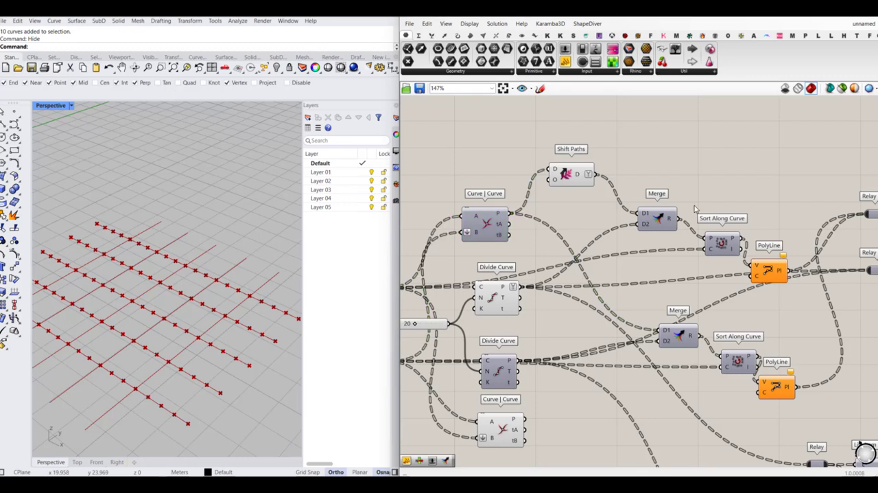
# - Make room between the Merge and Sort Along Curve components in both branches and line up the two Merge components
pyautogui.moveTo(695, 209); pyautogui.dragTo(631, 236, button='right')
pyautogui.moveTo(591, 245); pyautogui.dragTo(706, 240)
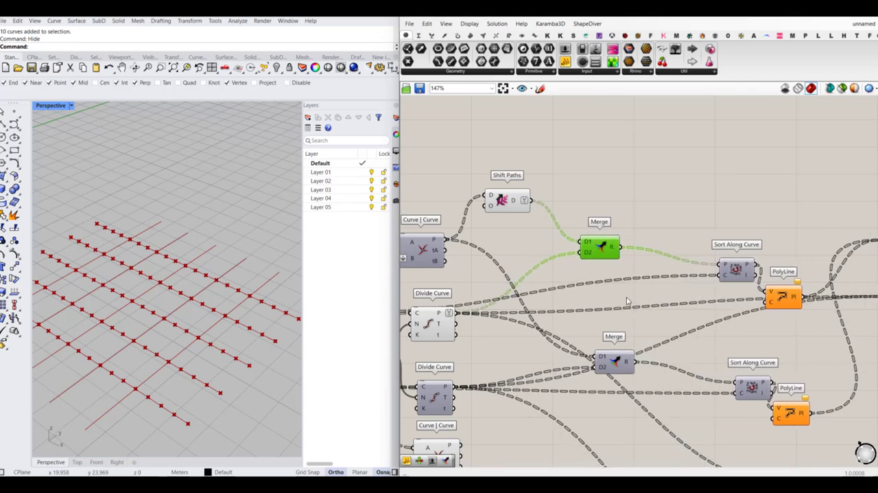
pyautogui.moveTo(617, 359); pyautogui.dragTo(603, 358)
pyautogui.click(640, 238)
pyautogui.scroll(3, 640, 239)
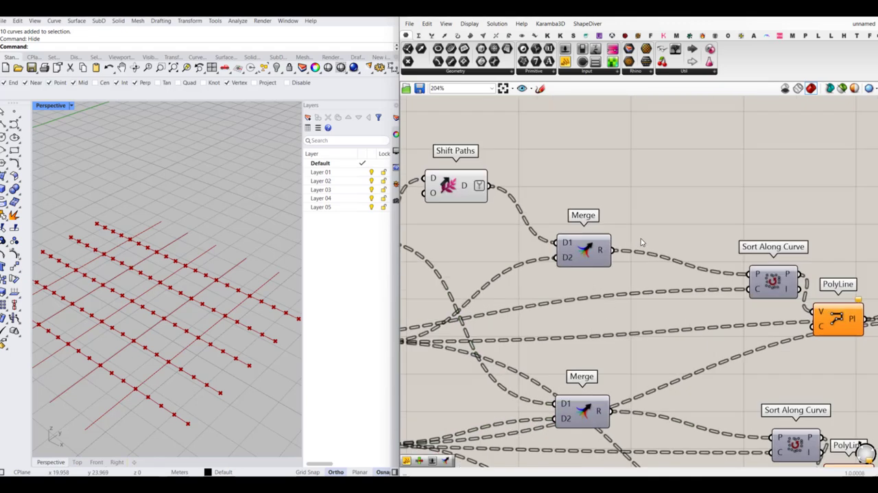
# - Add a Cull Duplicates component beside the upper Merge and show where it sits among the Vector Point components
pyautogui.doubleClick(643, 228)
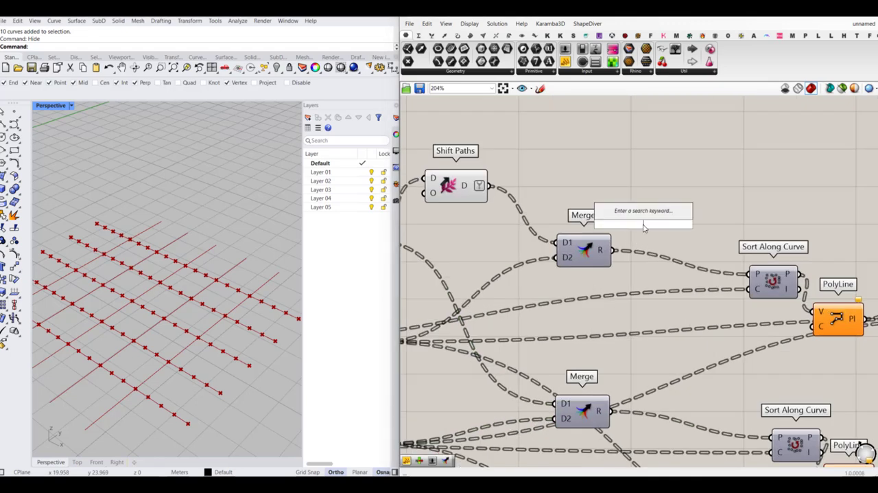
pyautogui.write('dupli')
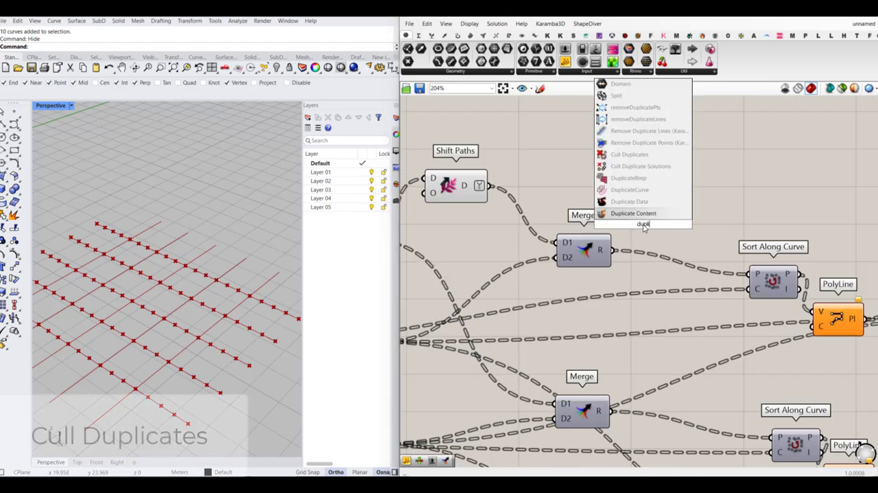
pyautogui.press('Up')
pyautogui.press('Up')
pyautogui.press('Up')
pyautogui.press('Up')
pyautogui.press('Up')
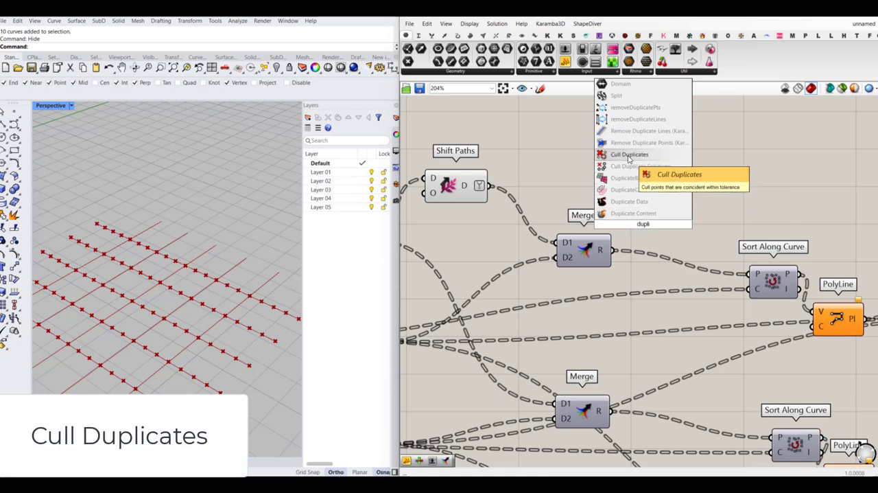
pyautogui.press('Return')
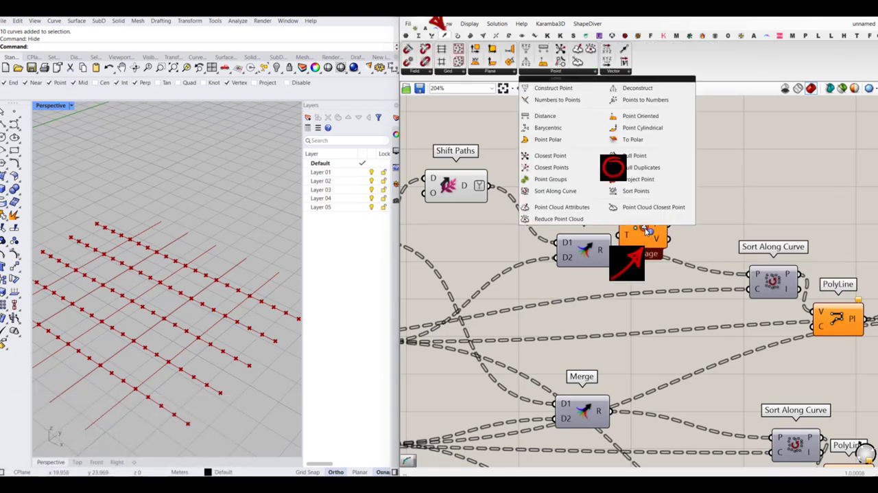
pyautogui.click(576, 71)
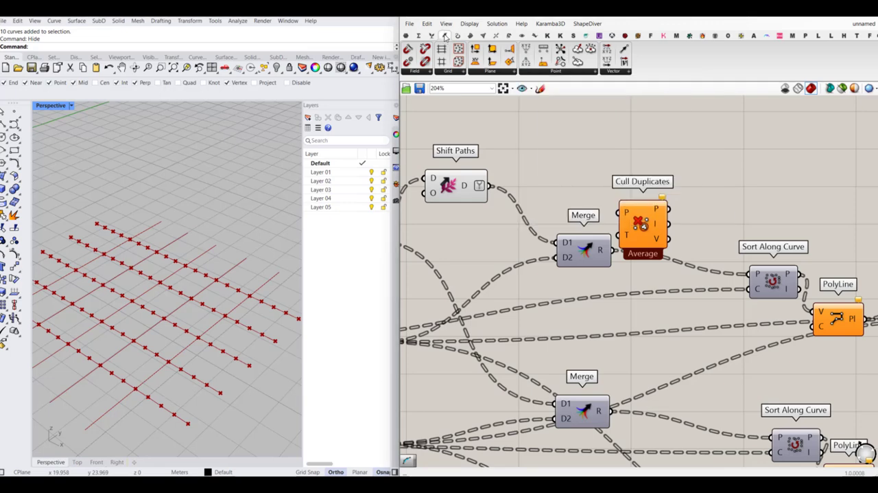
# - Feed the upper Merge result into the P input of Cull Duplicates and connect its culled points to the upper Sort Along Curve
pyautogui.scroll(2, 677, 288)
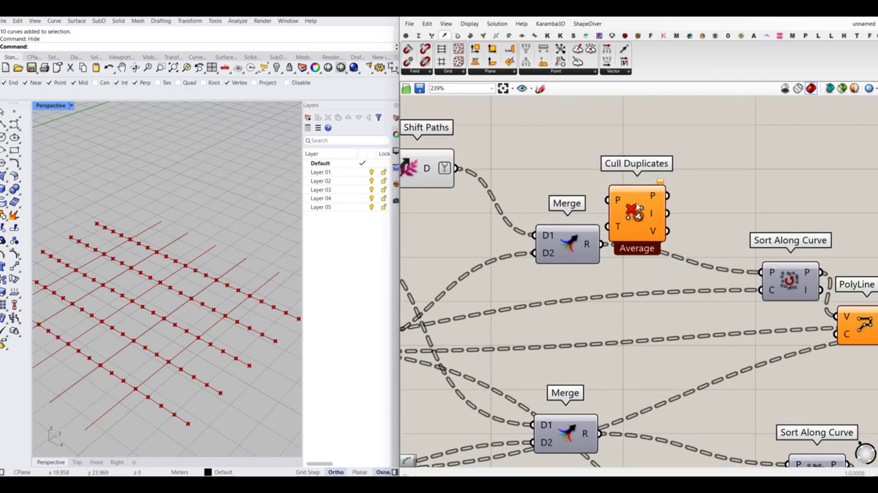
pyautogui.moveTo(621, 206); pyautogui.dragTo(642, 214)
pyautogui.moveTo(639, 211)
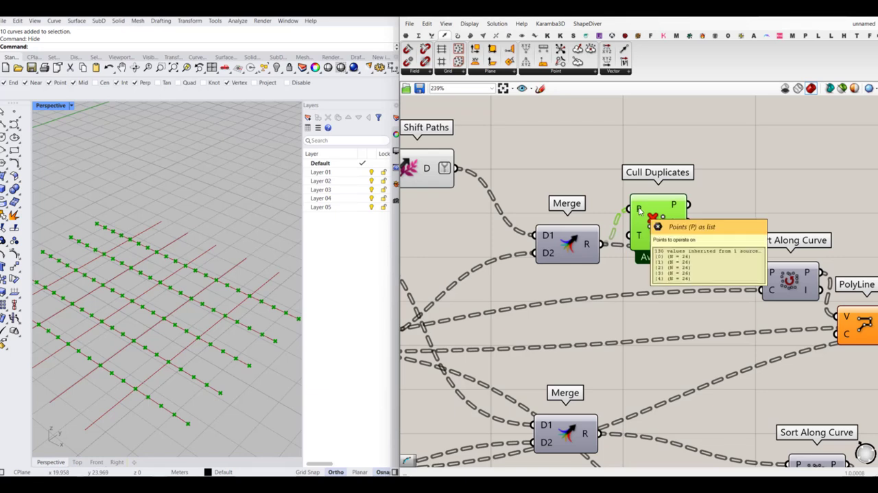
pyautogui.moveTo(674, 209)
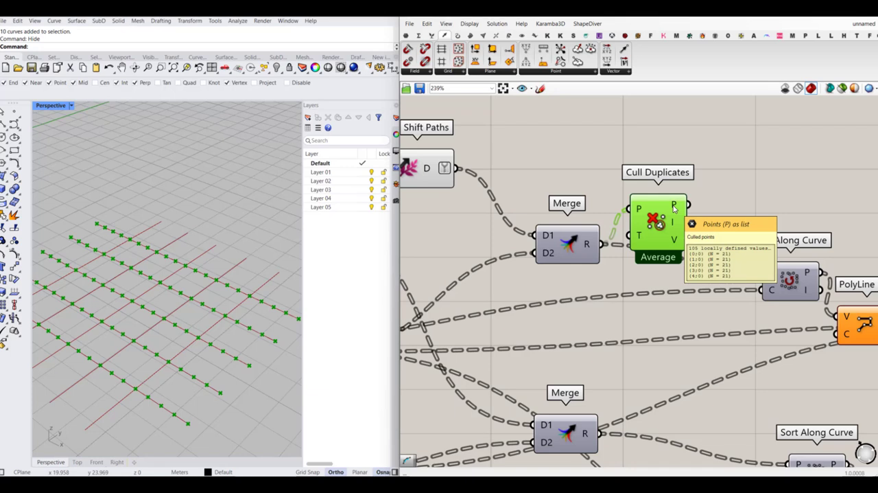
pyautogui.moveTo(686, 204); pyautogui.dragTo(764, 272)
pyautogui.scroll(-3, 664, 211)
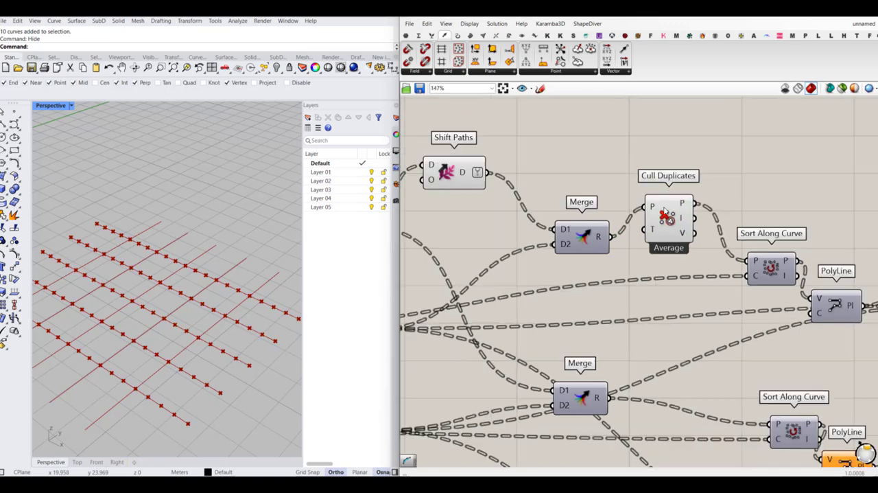
# - Copy the Shift Paths component beside the lower Curve | Curve and feed it with that component's intersection points
pyautogui.scroll(-2, 664, 212)
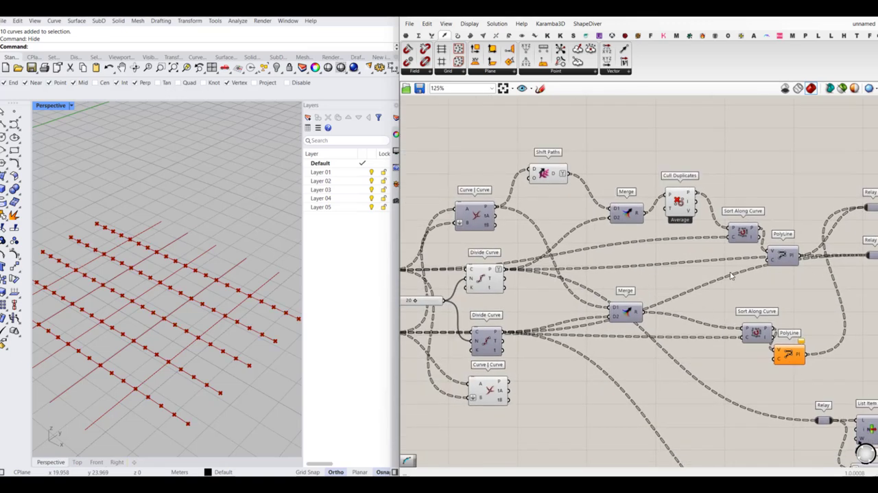
pyautogui.scroll(-2, 705, 272)
pyautogui.moveTo(680, 273); pyautogui.dragTo(648, 251, button='right')
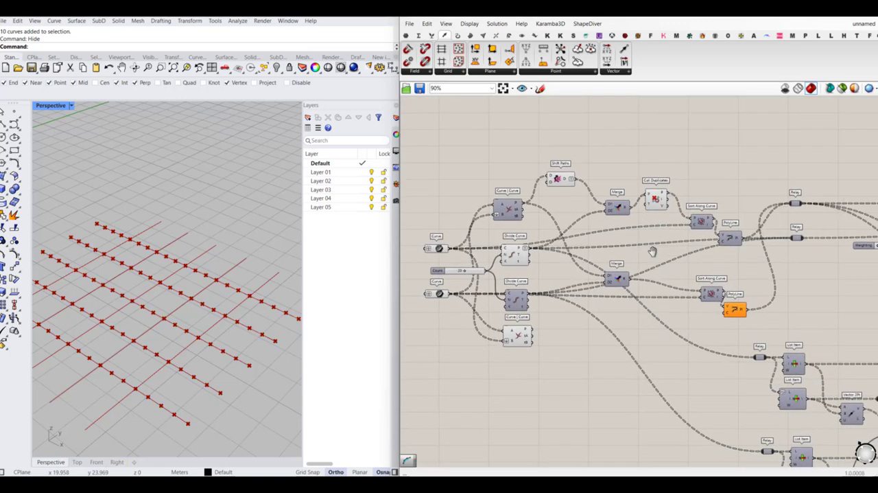
pyautogui.click(562, 180)
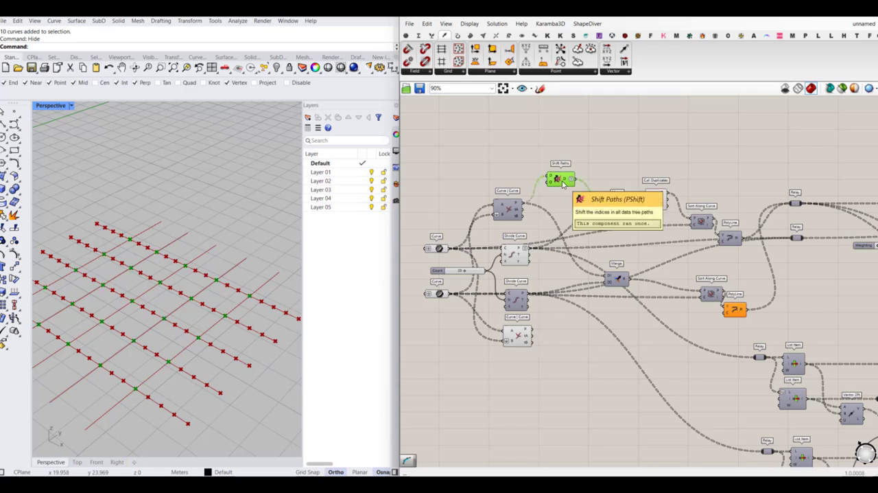
pyautogui.keyDown('alt'); pyautogui.moveTo(564, 183); pyautogui.dragTo(563, 345); pyautogui.keyUp('alt')
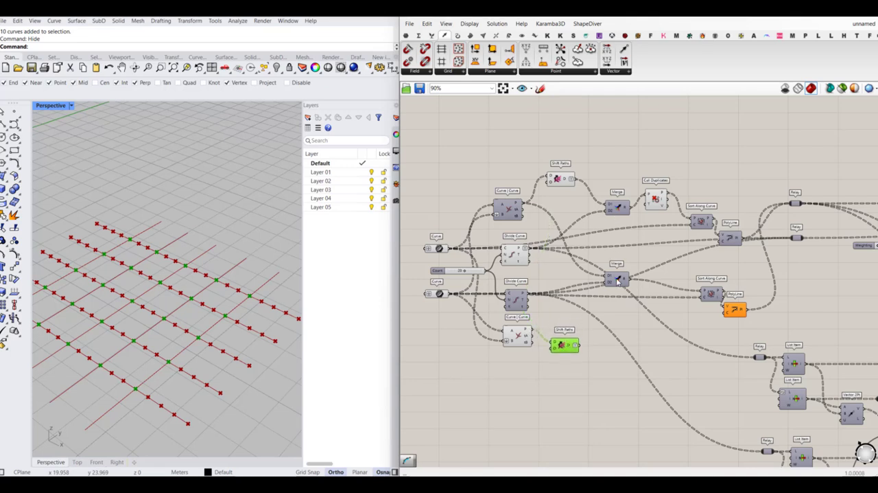
# - Connect the lower Shift Paths output to D1 of the lower Merge, replacing the existing wire, and move the Merge beside it
pyautogui.moveTo(617, 279); pyautogui.dragTo(623, 325)
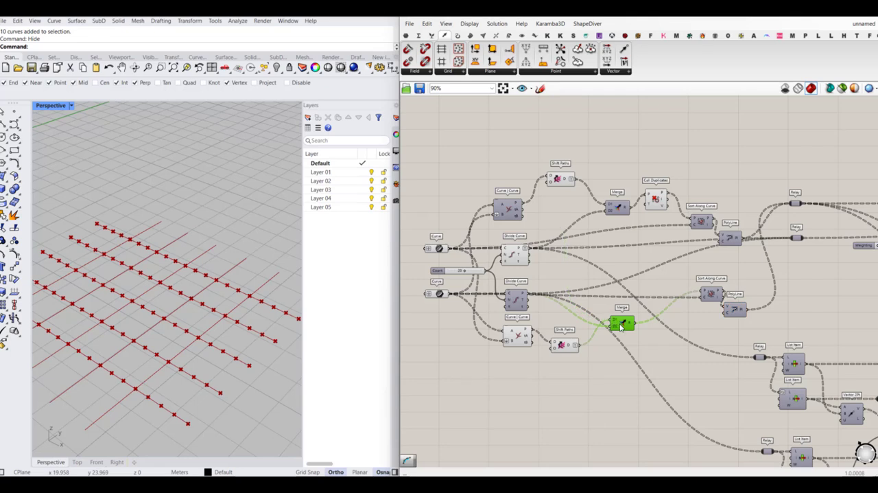
pyautogui.moveTo(622, 322); pyautogui.dragTo(626, 330)
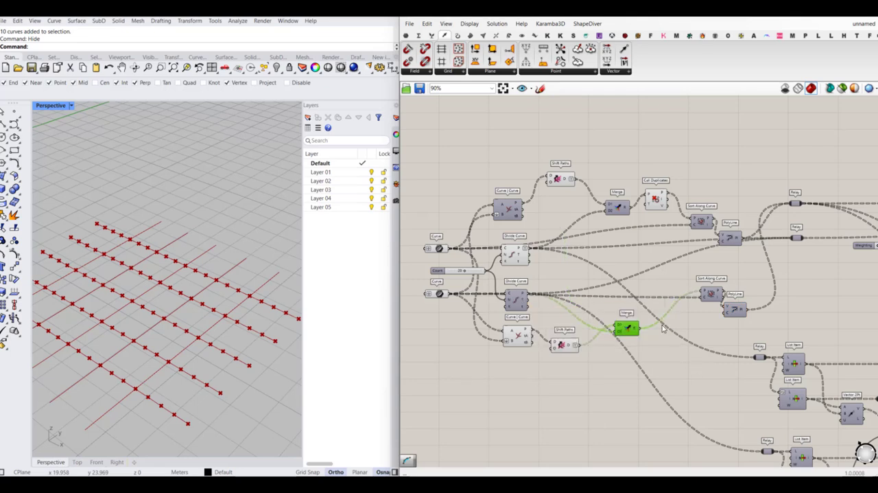
pyautogui.moveTo(655, 320); pyautogui.dragTo(638, 311, button='right')
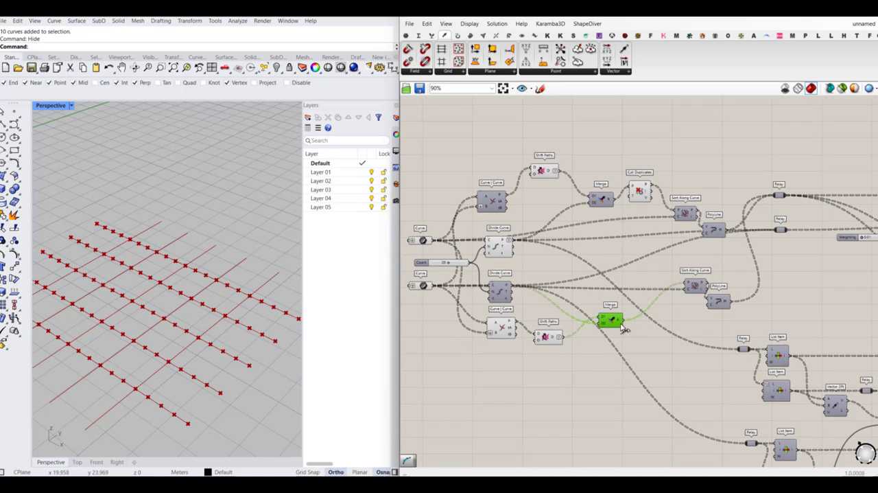
# - Copy the Cull Duplicates component beside the lower Merge and connect the Merge result to its P input
pyautogui.click(639, 196)
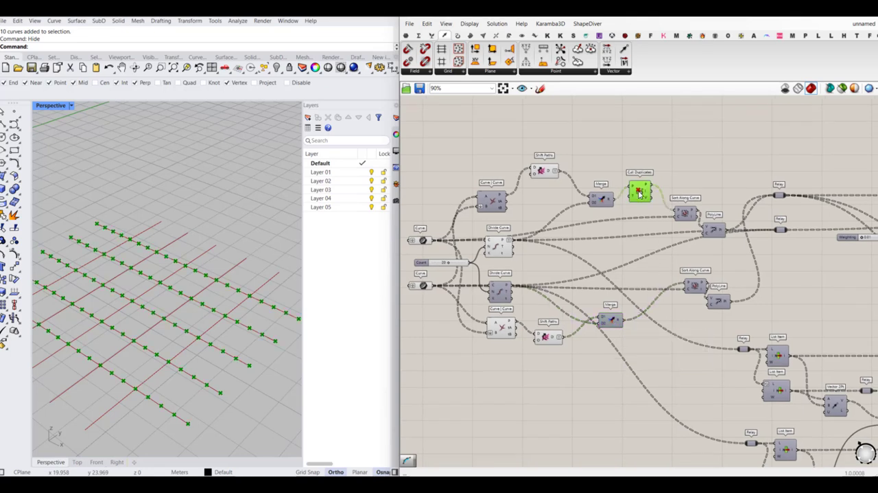
pyautogui.hotkey('ctrl', 'c')
pyautogui.hotkey('ctrl', 'v')
pyautogui.moveTo(644, 194); pyautogui.dragTo(624, 320)
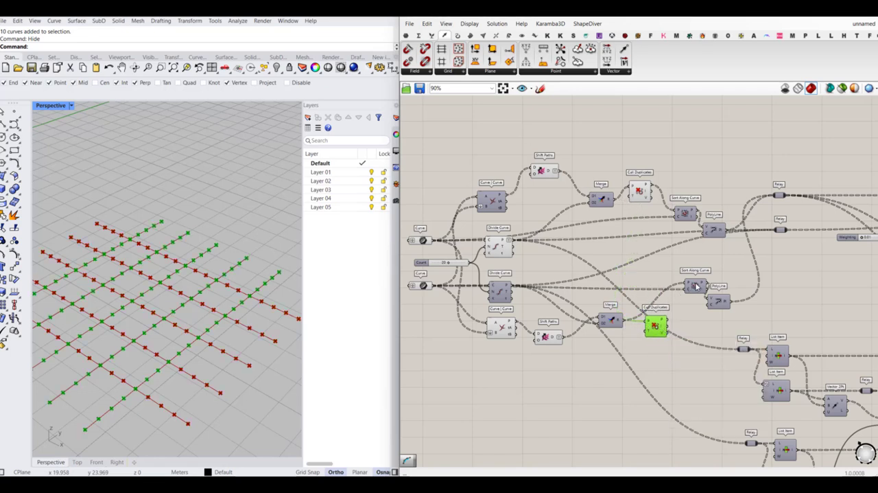
# - Connect the lower Cull Duplicates points to the lower Sort Along Curve's P input and tidy the positions of both components
pyautogui.moveTo(697, 287); pyautogui.dragTo(690, 304)
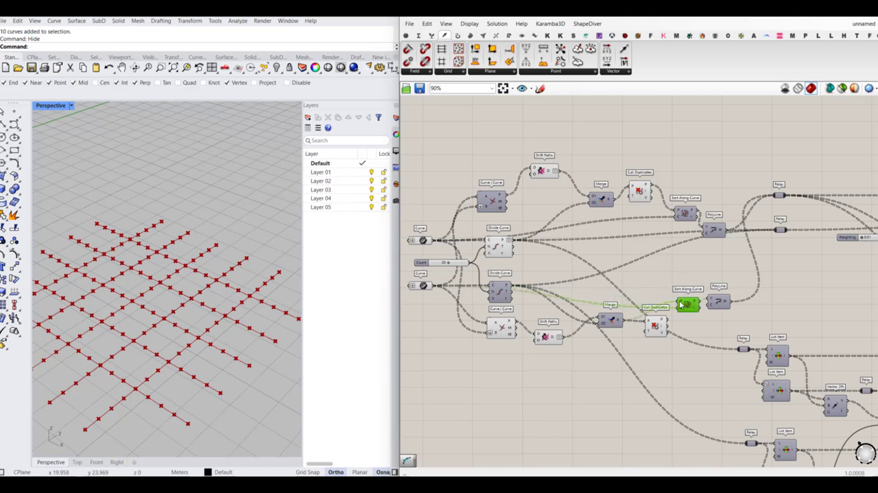
pyautogui.click(655, 322)
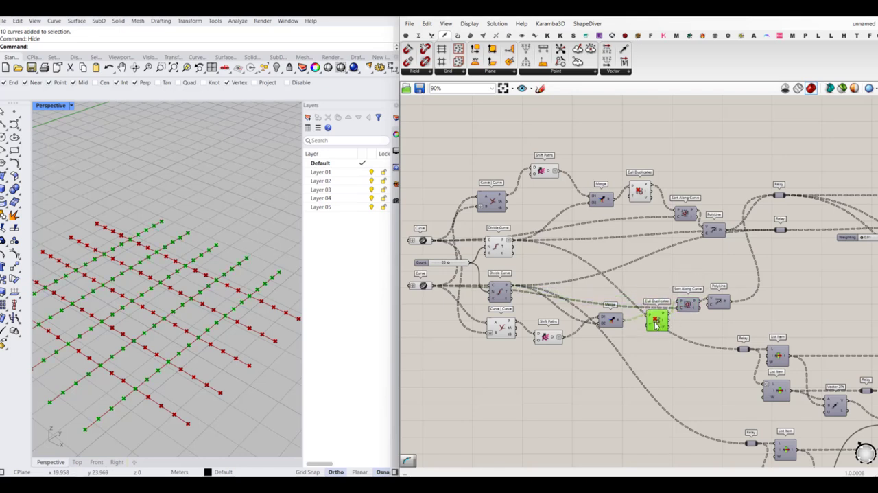
pyautogui.moveTo(655, 323); pyautogui.dragTo(682, 300)
pyautogui.click(686, 329)
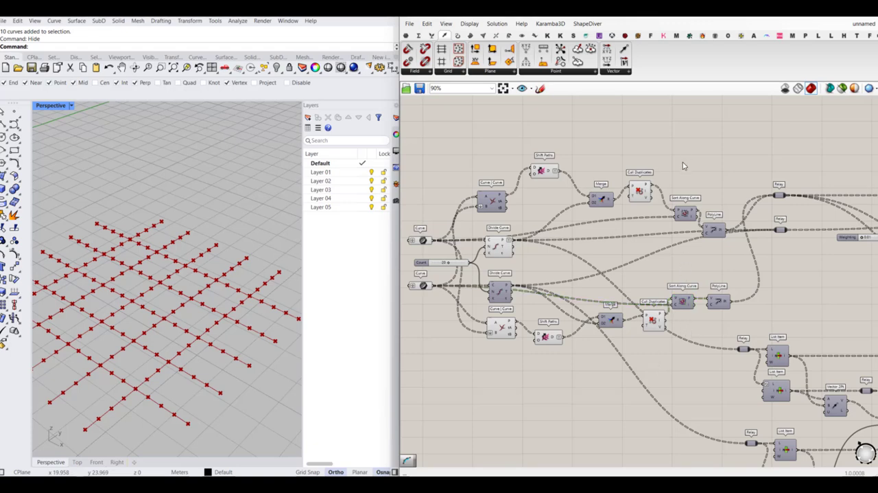
# - Turn off the preview of all Curve | Curve, Divide Curve, Shift Paths, Merge, Cull Duplicates and Sort Along Curve components
pyautogui.moveTo(682, 162); pyautogui.dragTo(494, 368)
pyautogui.middleClick(494, 369)
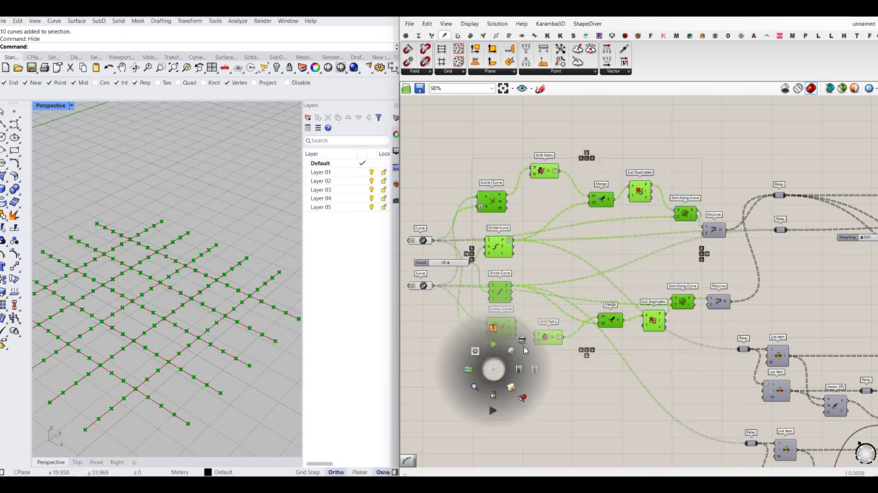
pyautogui.click(523, 341)
# - Turn on the preview of the two List Item components in the upper anchor group
pyautogui.scroll(-3, 471, 252)
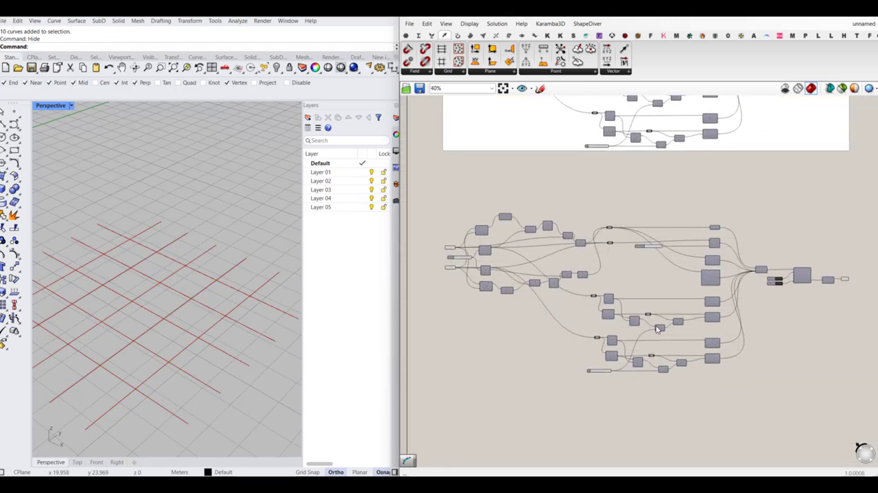
pyautogui.scroll(1, 658, 362)
pyautogui.scroll(2, 663, 333)
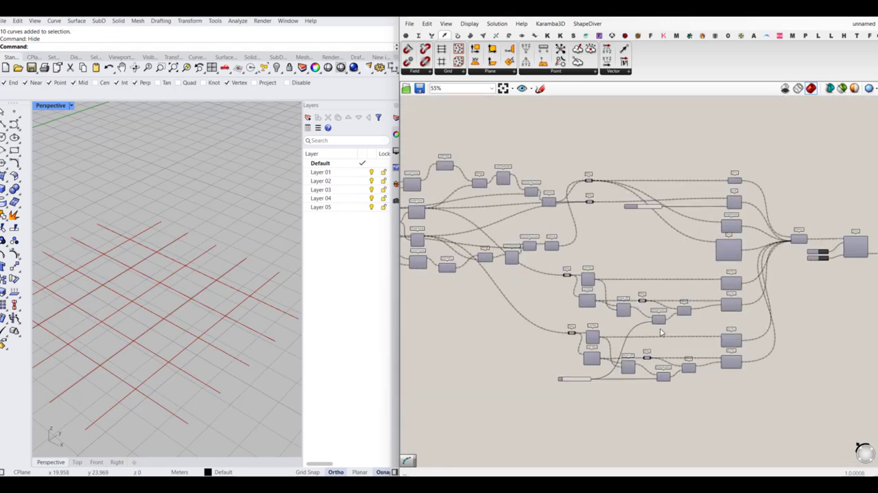
pyautogui.scroll(2, 731, 291)
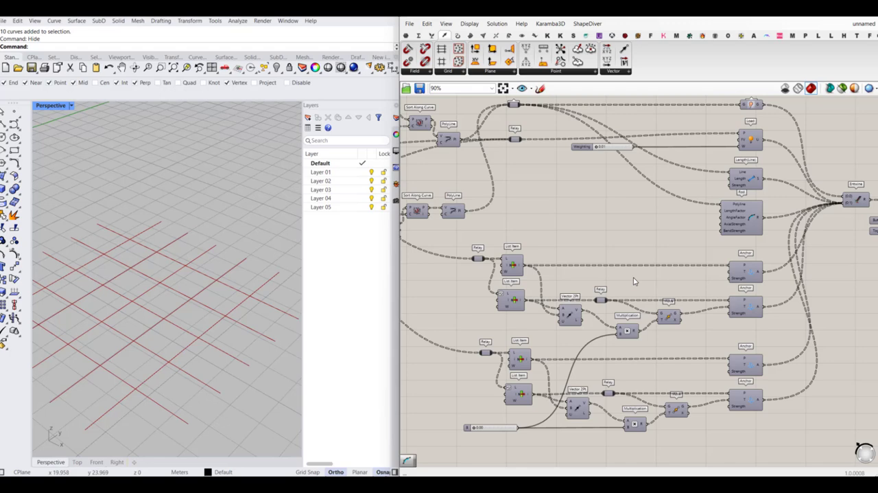
pyautogui.middleClick(512, 264)
pyautogui.click(528, 250)
pyautogui.scroll(-5, 233, 264)
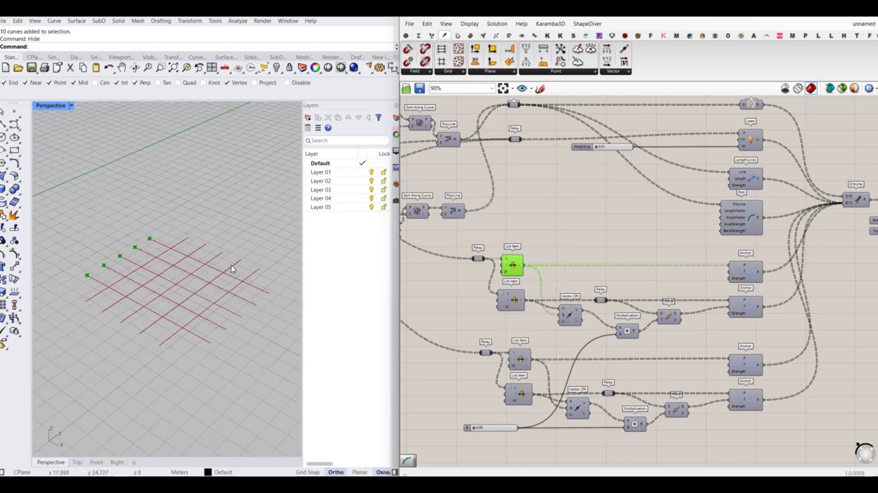
pyautogui.click(511, 301)
pyautogui.middleClick(511, 302)
pyautogui.click(529, 284)
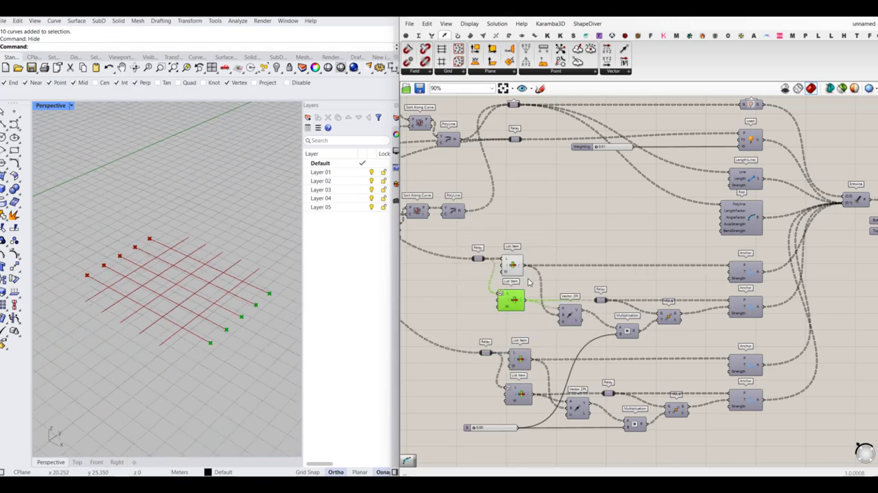
pyautogui.click(607, 233)
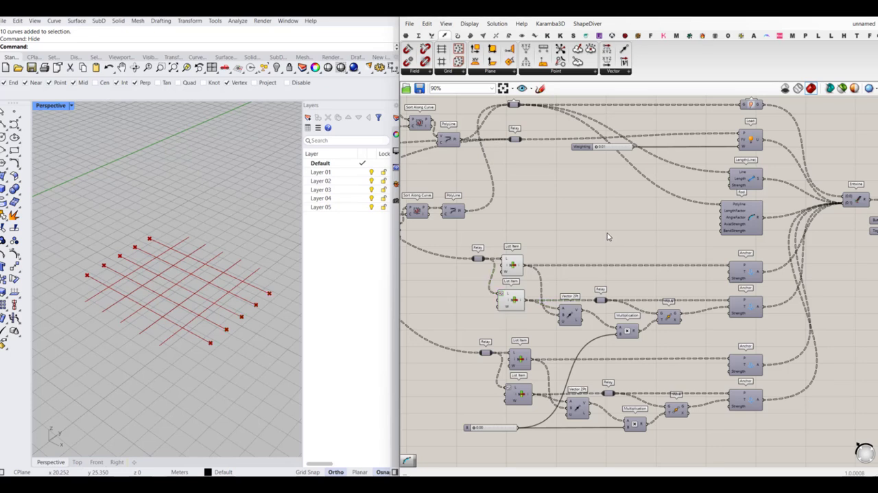
# - Turn on the preview of both List Item components in the lower anchor group
pyautogui.click(520, 358)
pyautogui.middleClick(520, 358)
pyautogui.click(542, 346)
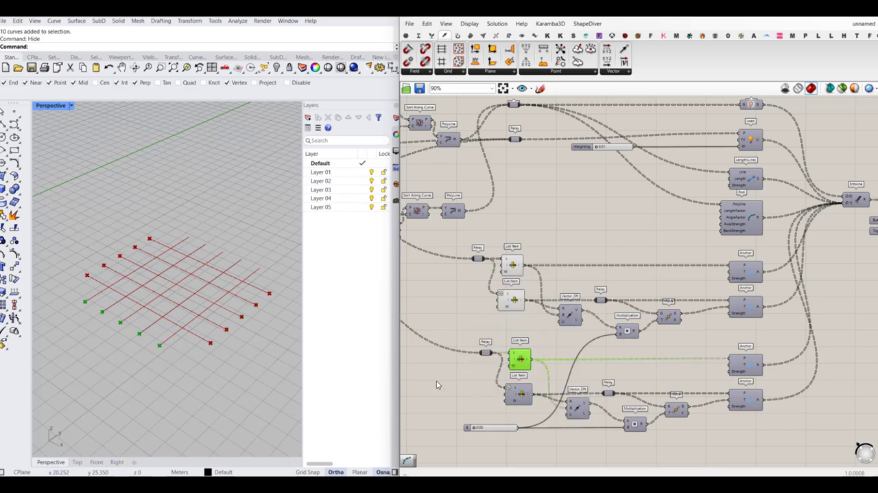
pyautogui.click(516, 391)
pyautogui.middleClick(516, 391)
pyautogui.click(533, 376)
pyautogui.click(485, 378)
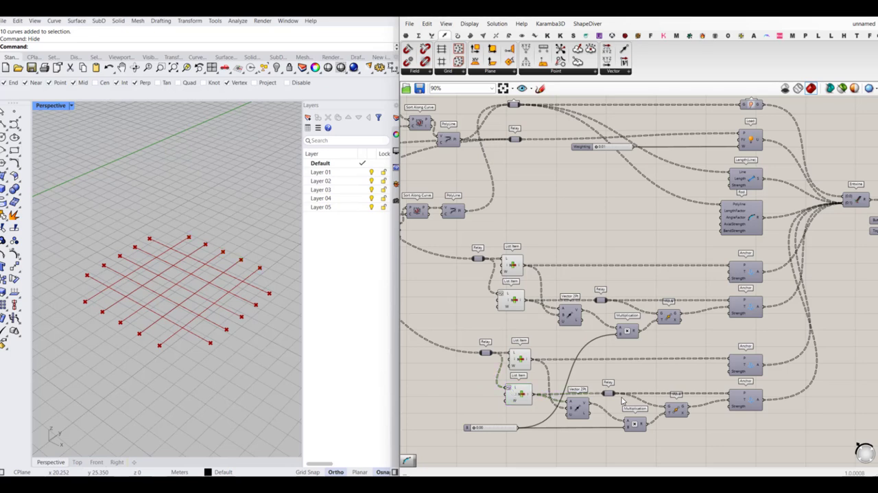
# - Turn on the preview of the two Move components in the upper and lower anchor groups
pyautogui.moveTo(653, 369); pyautogui.dragTo(646, 354, button='right')
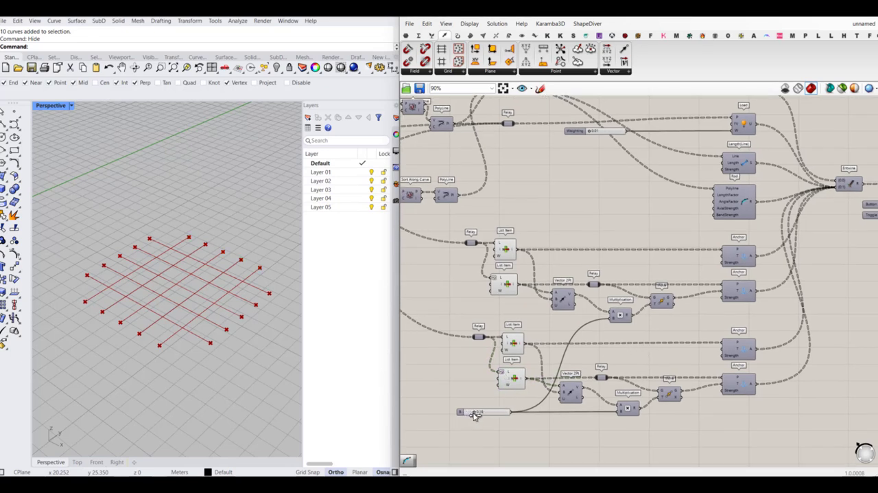
pyautogui.middleClick(659, 304)
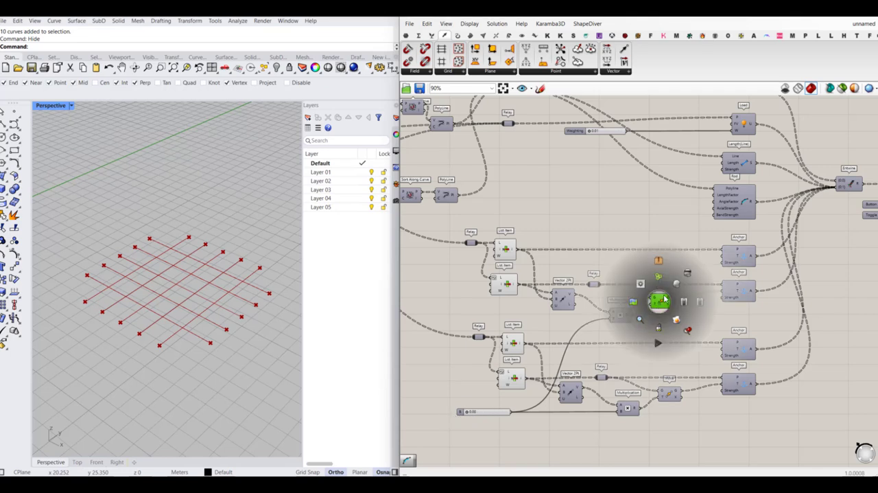
pyautogui.click(680, 286)
pyautogui.middleClick(667, 393)
pyautogui.click(686, 373)
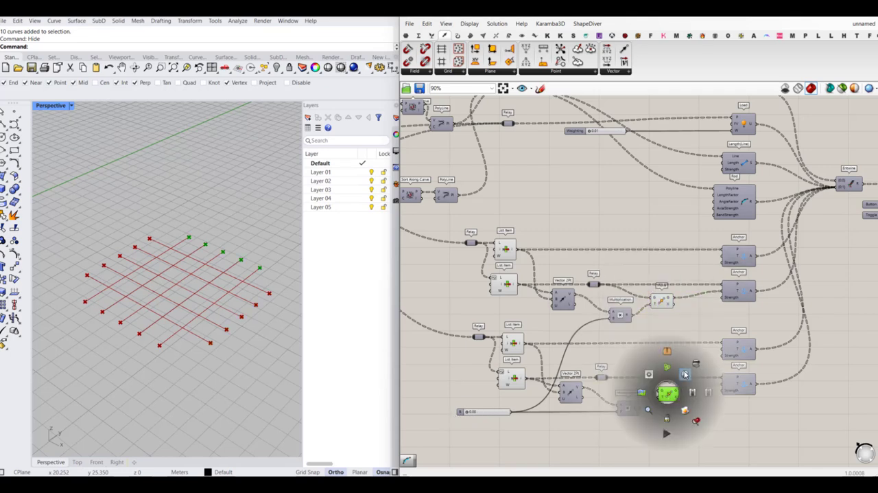
pyautogui.click(549, 411)
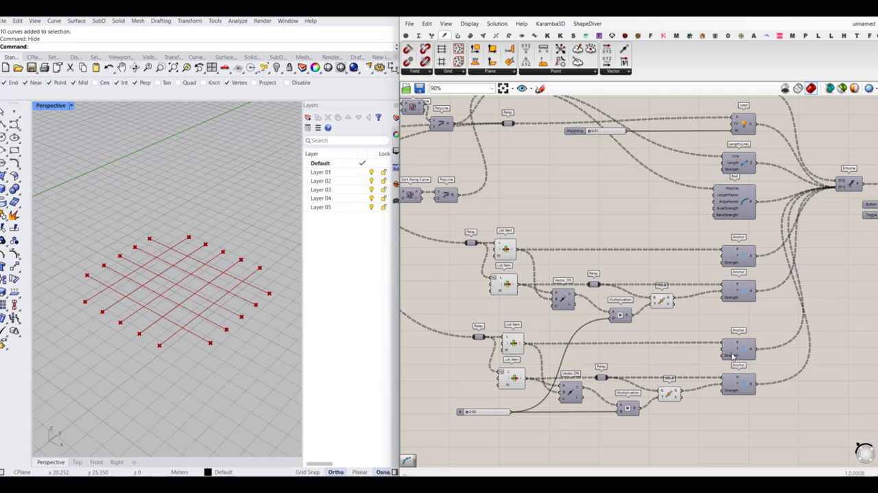
# - Check the selected Move components' points with the B slider at 0.00, and reset the Kangaroo solver
pyautogui.moveTo(684, 275); pyautogui.dragTo(648, 435)
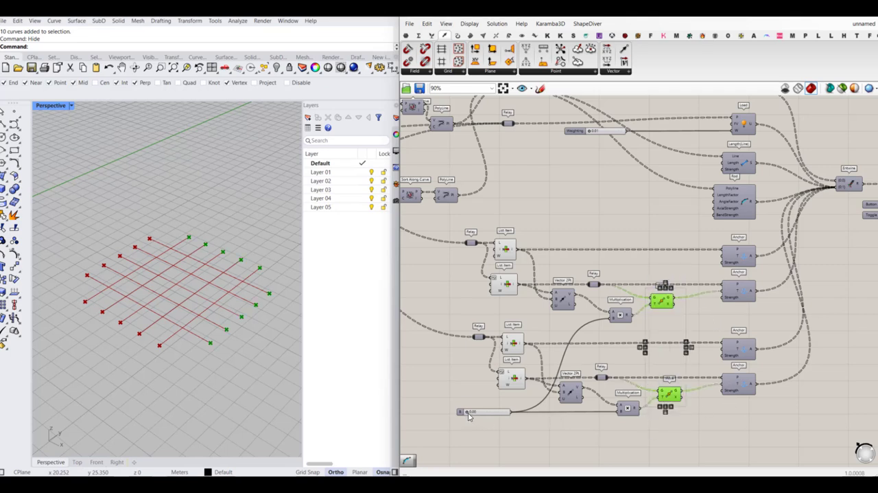
pyautogui.moveTo(467, 413)
pyautogui.mouseDown()
pyautogui.moveTo(482, 415)
pyautogui.moveTo(458, 416)
pyautogui.mouseUp()
pyautogui.click(587, 363)
pyautogui.scroll(-3, 590, 381)
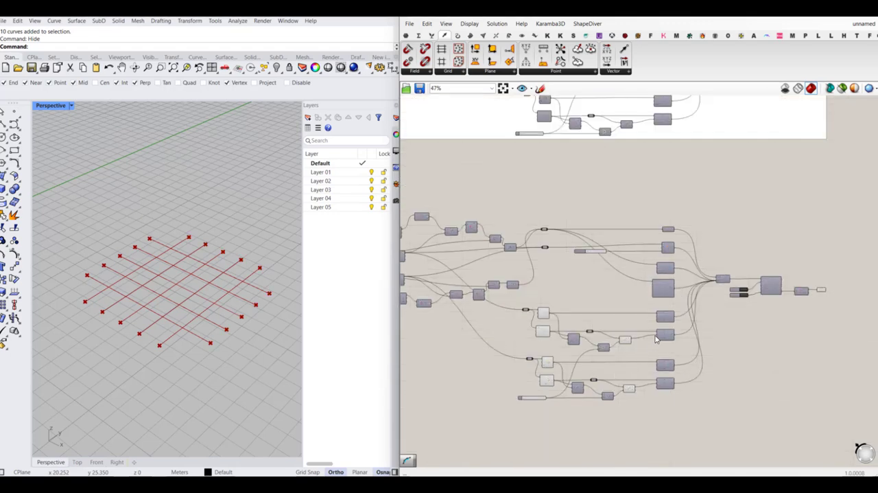
pyautogui.scroll(5, 799, 289)
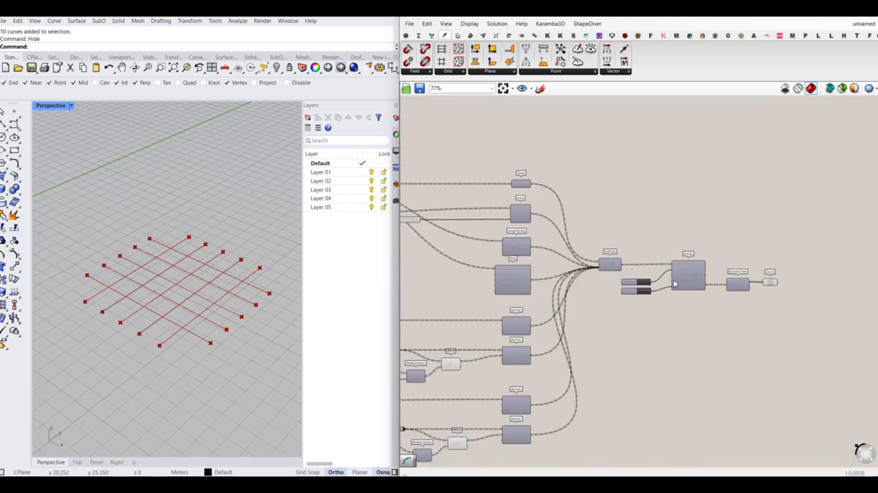
pyautogui.click(636, 288)
# - Turn off the preview of all components before the goals, from the input curves to the List Item and Move components
pyautogui.scroll(-5, 638, 275)
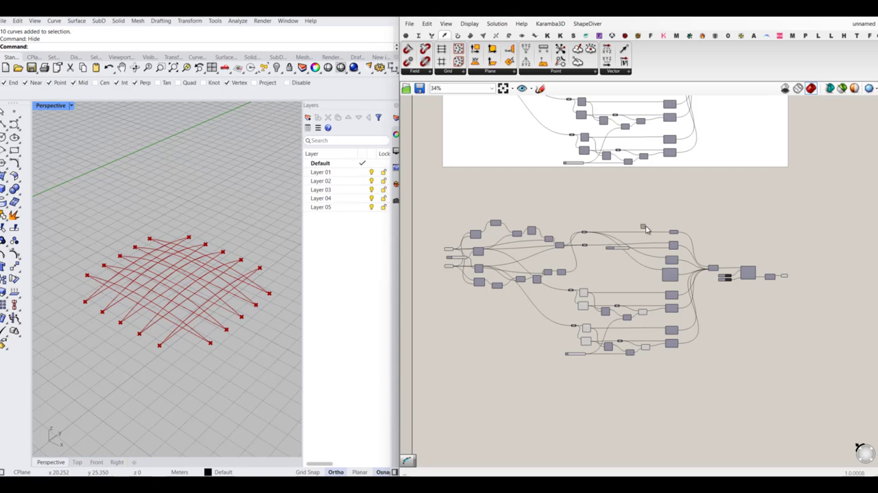
pyautogui.moveTo(645, 229); pyautogui.dragTo(519, 406)
pyautogui.middleClick(542, 388)
pyautogui.click(572, 357)
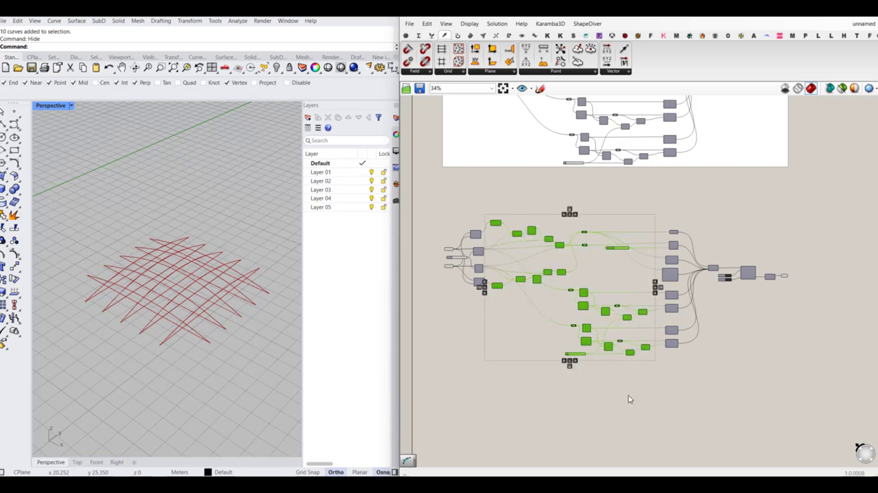
pyautogui.click(629, 398)
pyautogui.moveTo(606, 204); pyautogui.dragTo(420, 351)
pyautogui.middleClick(469, 338)
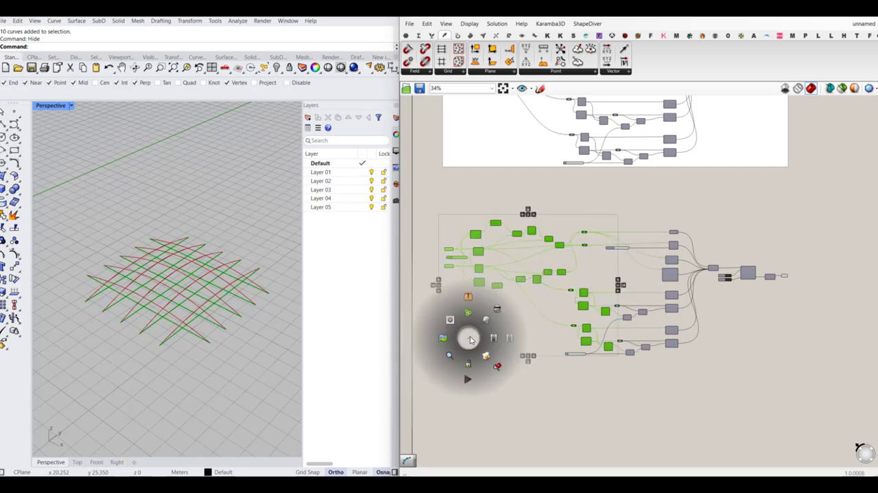
pyautogui.click(497, 309)
pyautogui.click(494, 370)
# - Replace the 0.01 weighting slider with a new 0.0001 number slider connected to the Load component's W input
pyautogui.scroll(4, 629, 243)
pyautogui.scroll(3, 628, 243)
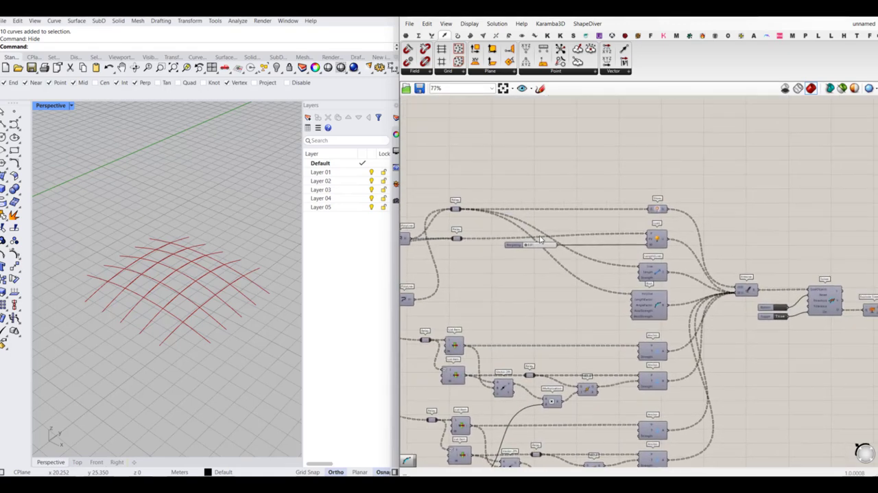
pyautogui.doubleClick(522, 282)
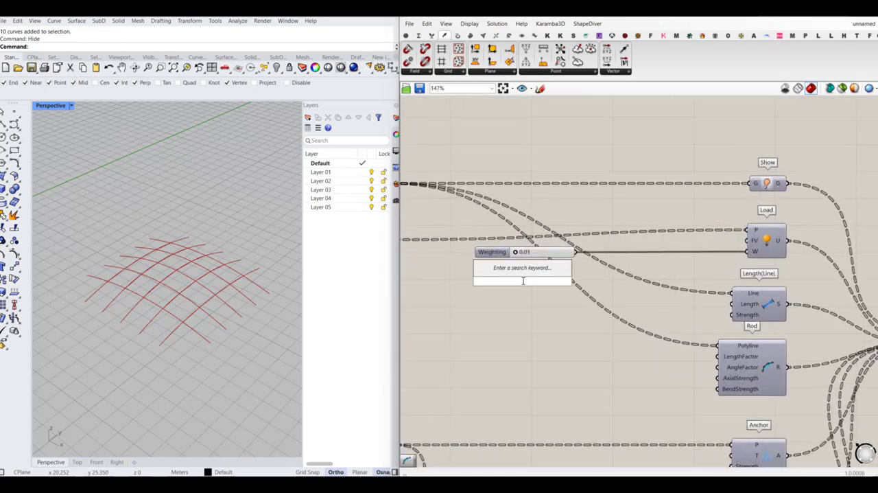
pyautogui.write('0')
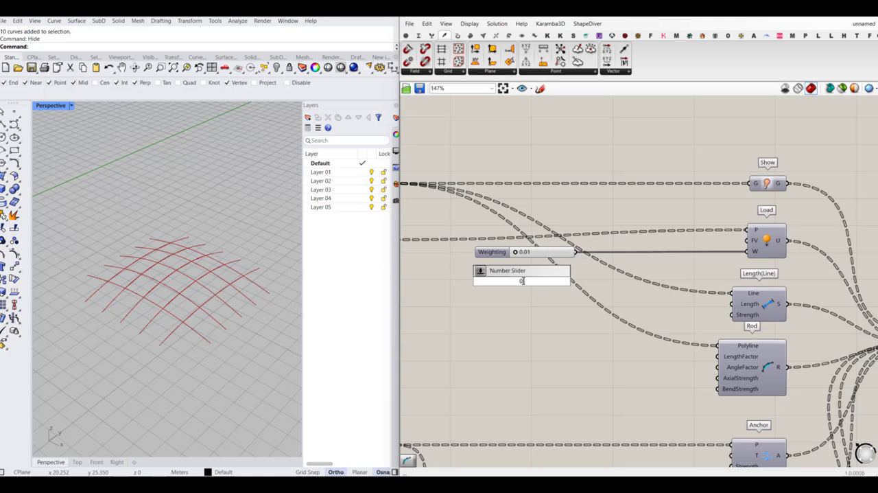
pyautogui.write('.0001..1')
pyautogui.press('Return')
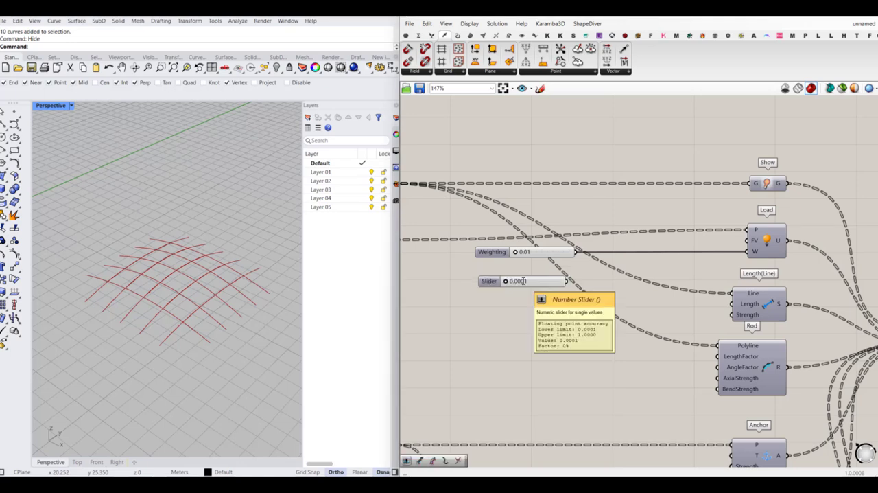
pyautogui.moveTo(568, 282); pyautogui.dragTo(748, 251)
pyautogui.click(530, 252)
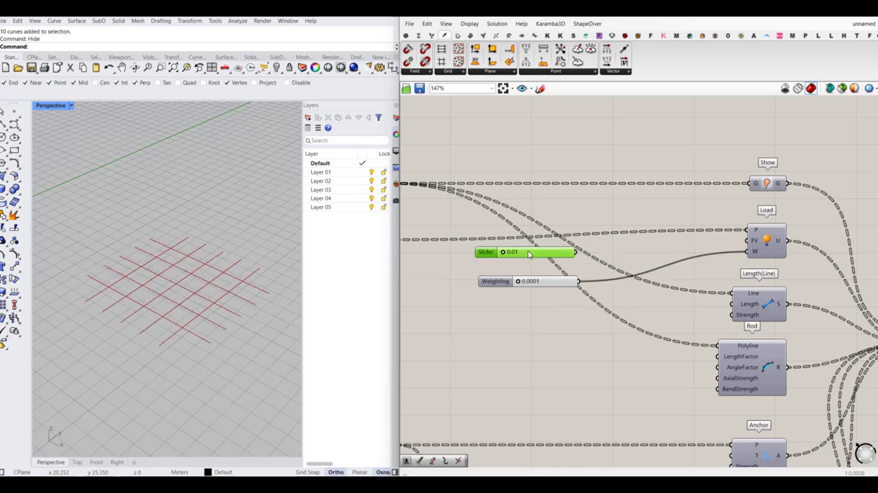
pyautogui.press('Delete')
# - Test the effect of the B slider on the anchors in a lower view angle and leave it at 0.00
pyautogui.moveTo(231, 360); pyautogui.dragTo(207, 310, button='right')
pyautogui.scroll(-2, 494, 309)
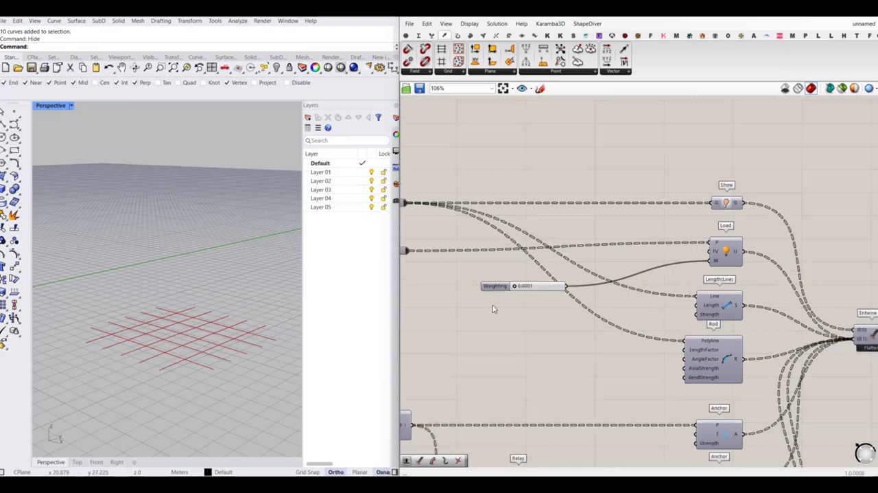
pyautogui.scroll(-6, 492, 306)
pyautogui.scroll(7, 636, 326)
pyautogui.scroll(-4, 690, 286)
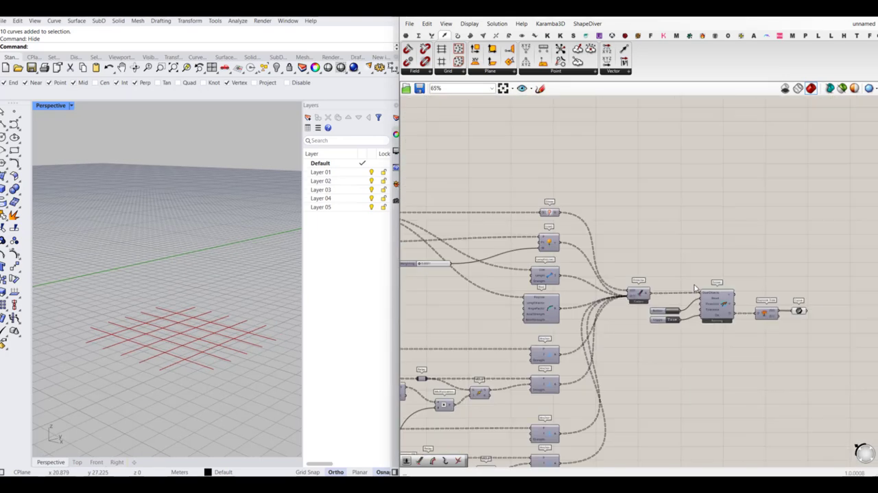
pyautogui.scroll(-1, 689, 289)
pyautogui.moveTo(503, 389); pyautogui.dragTo(595, 328, button='right')
pyautogui.scroll(8, 466, 410)
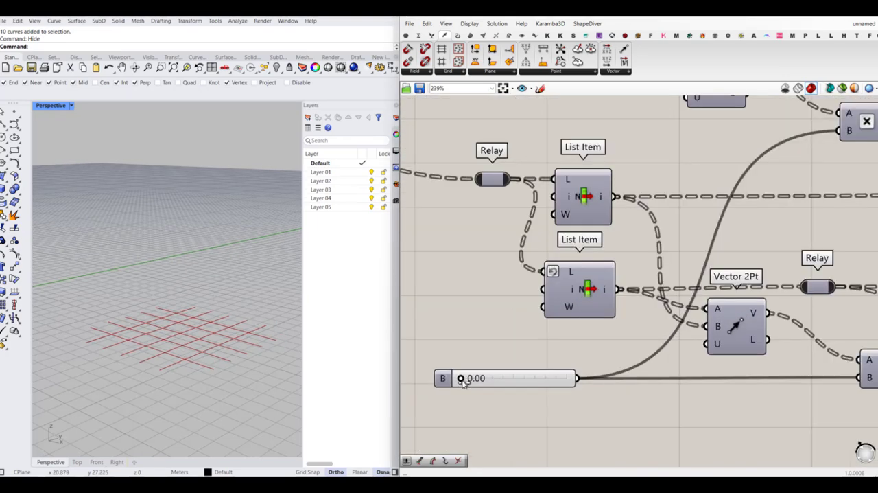
pyautogui.moveTo(464, 383)
pyautogui.mouseDown()
pyautogui.moveTo(489, 384)
pyautogui.moveTo(461, 387)
pyautogui.mouseUp()
pyautogui.scroll(-7, 576, 379)
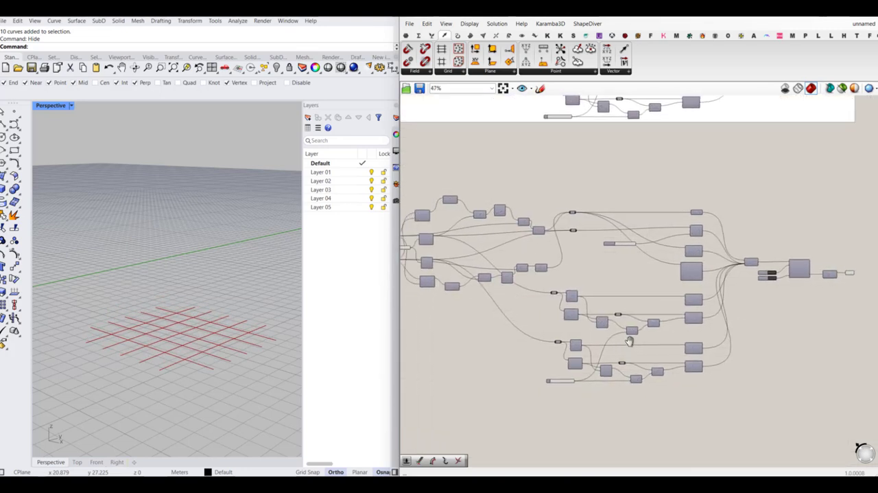
# - Inspect how many curves the final Curve component after Explode Tree contains and how they look in the viewport
pyautogui.moveTo(194, 369); pyautogui.dragTo(280, 325, button='right')
pyautogui.scroll(3, 693, 292)
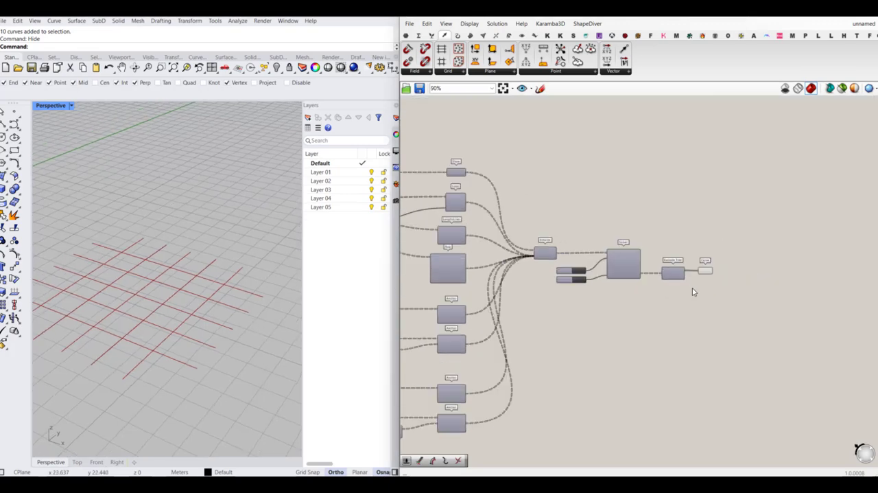
pyautogui.scroll(3, 693, 288)
pyautogui.click(710, 270)
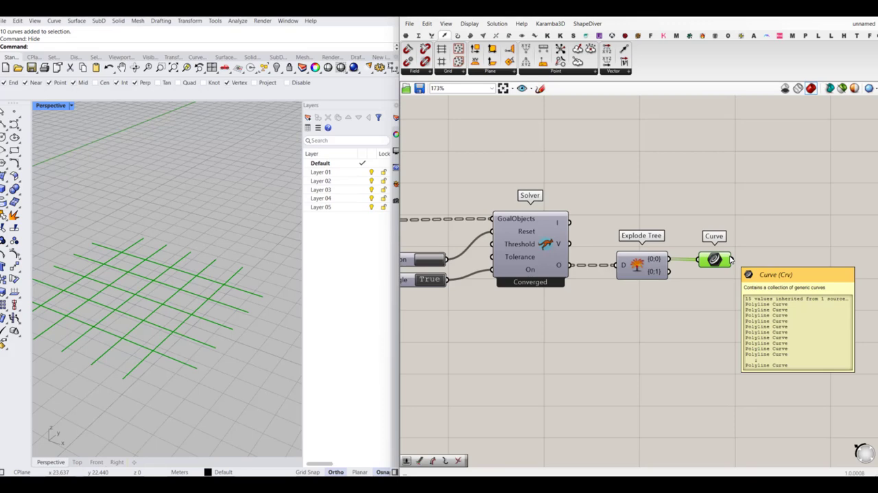
pyautogui.scroll(-8, 731, 260)
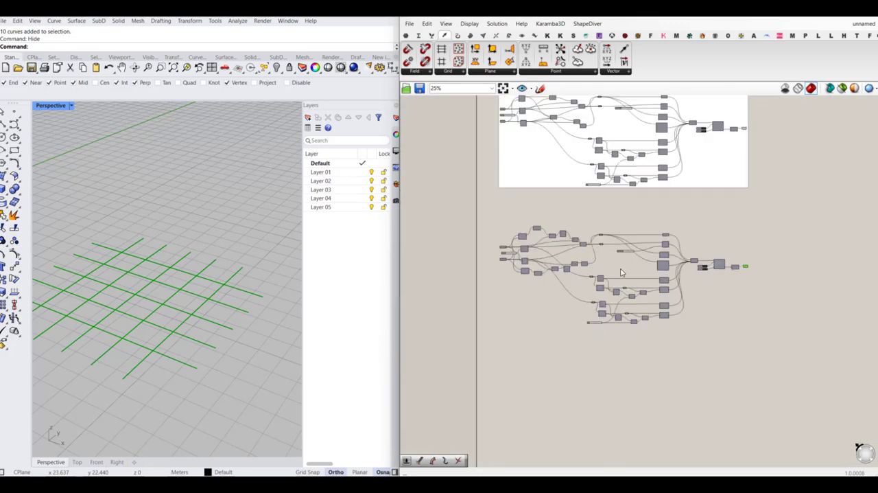
# - Trace the definition from the input curves and compare the data trees of the upper and lower PolyLine outputs
pyautogui.scroll(6, 526, 269)
pyautogui.moveTo(576, 289)
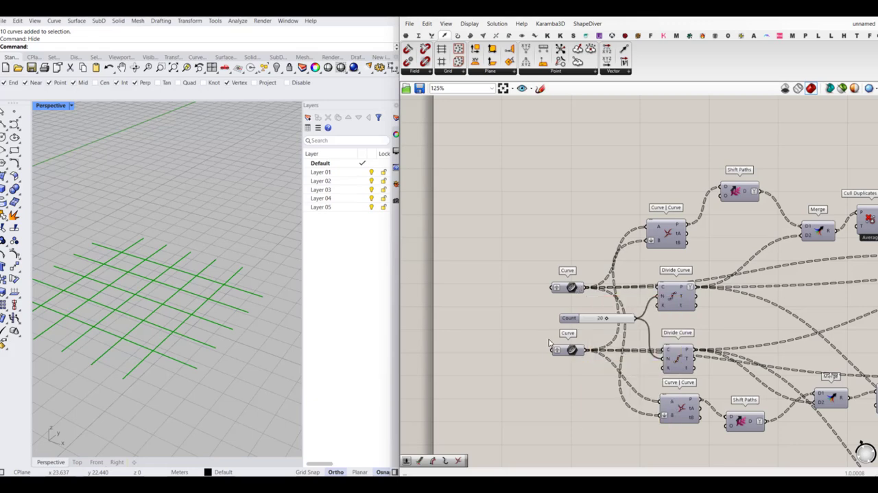
pyautogui.scroll(-5, 623, 293)
pyautogui.scroll(4, 623, 294)
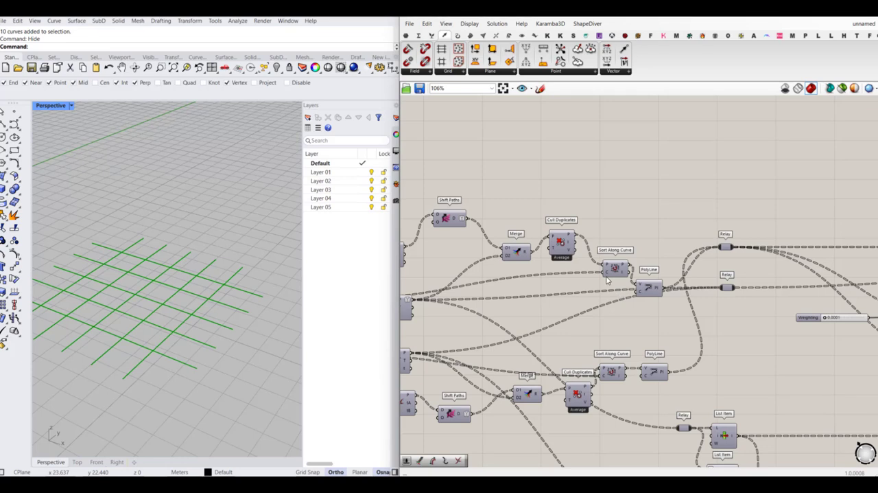
pyautogui.moveTo(535, 276); pyautogui.dragTo(572, 276, button='right')
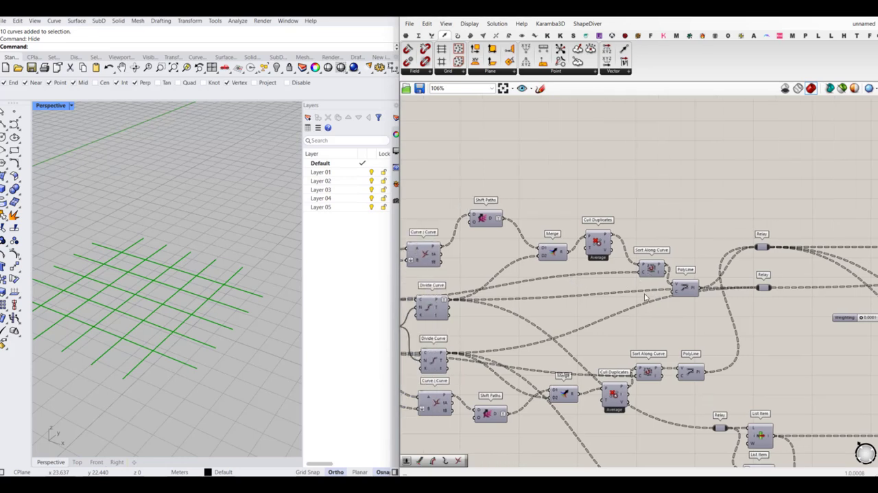
pyautogui.moveTo(653, 276); pyautogui.dragTo(650, 267)
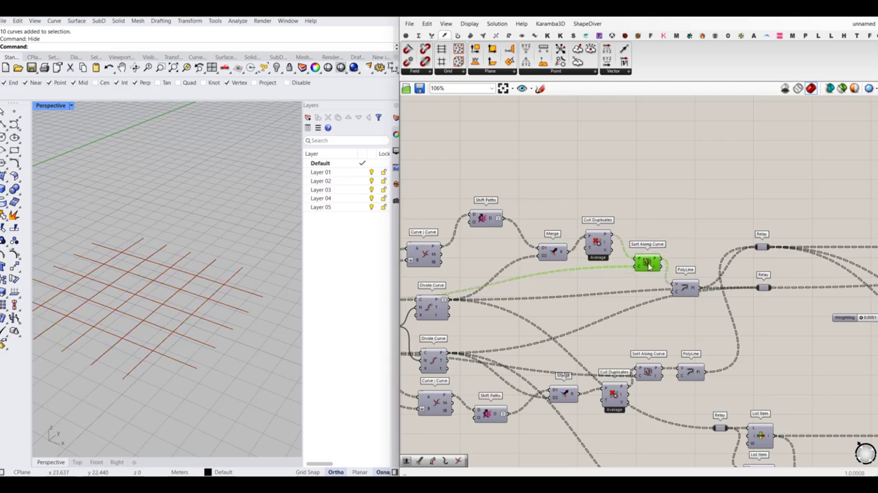
pyautogui.moveTo(695, 290)
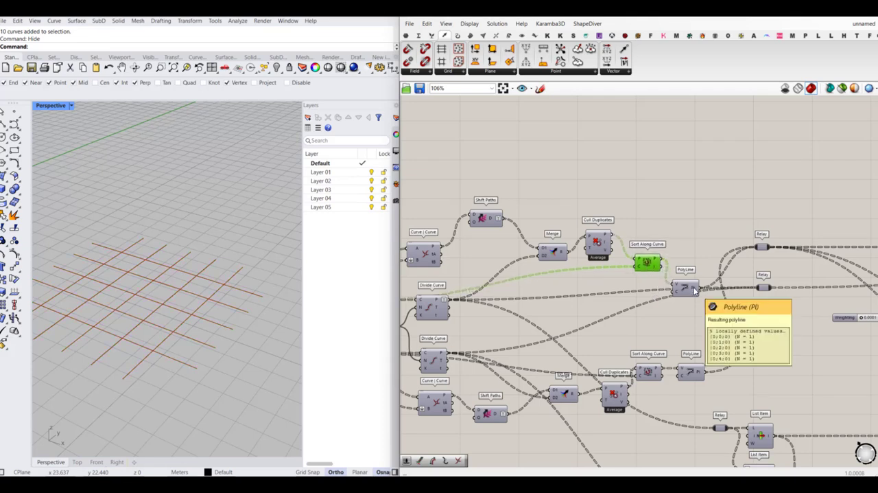
pyautogui.moveTo(690, 316); pyautogui.dragTo(686, 314, button='right')
pyautogui.moveTo(673, 339)
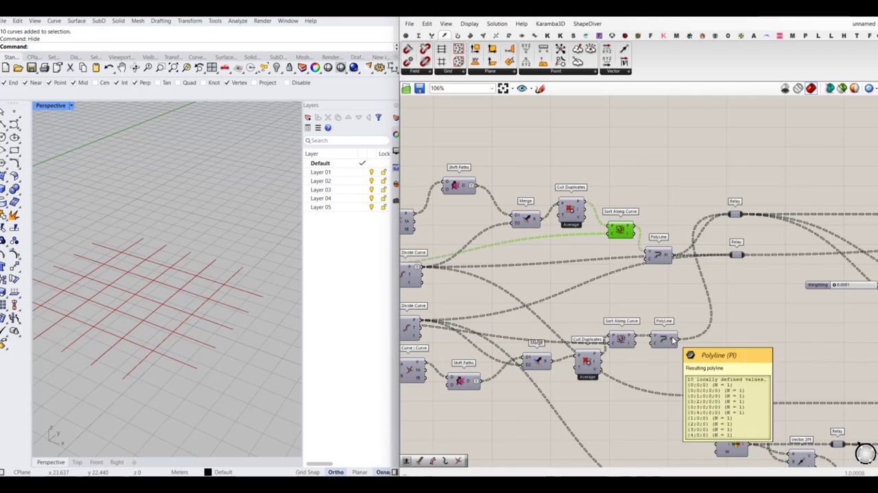
# - Simplify the data paths of the lower Divide Curve's P output to match the upper one
pyautogui.moveTo(481, 330); pyautogui.dragTo(592, 318, button='right')
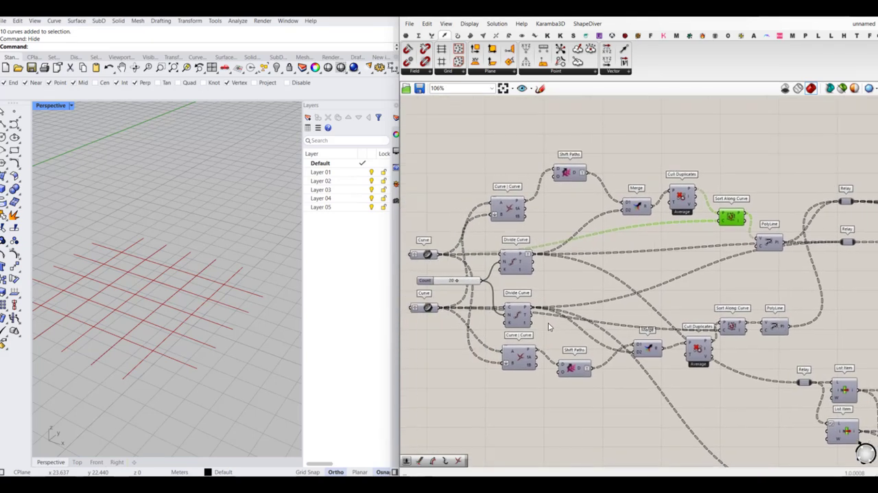
pyautogui.scroll(3, 525, 311)
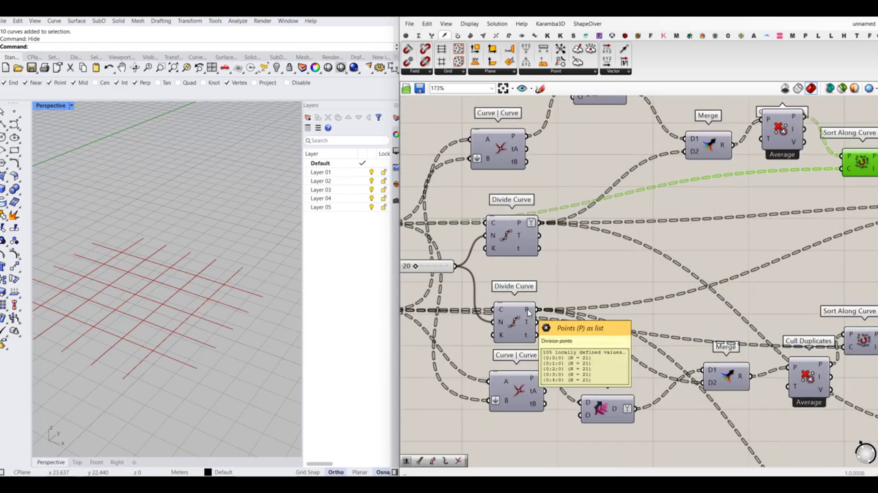
pyautogui.rightClick(529, 312)
pyautogui.click(548, 373)
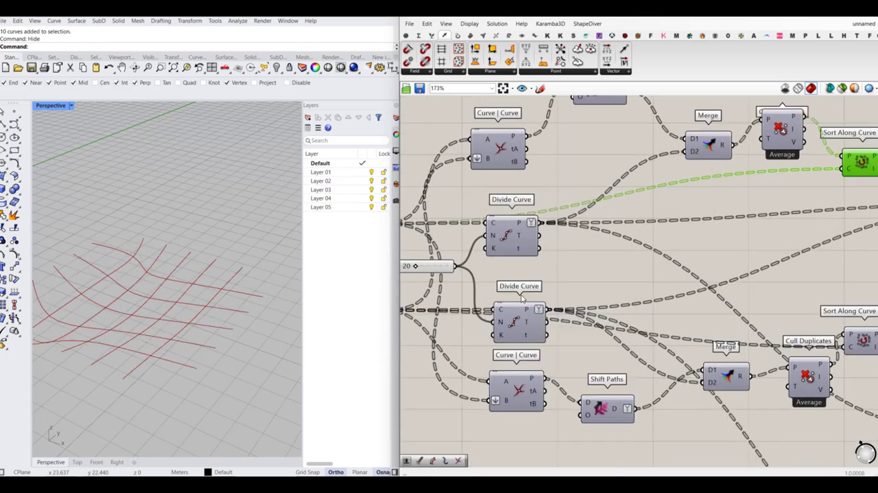
# - Reset the Kangaroo solver and check the number of curves in the final Curve component
pyautogui.scroll(-5, 521, 299)
pyautogui.moveTo(634, 343); pyautogui.dragTo(606, 315, button='right')
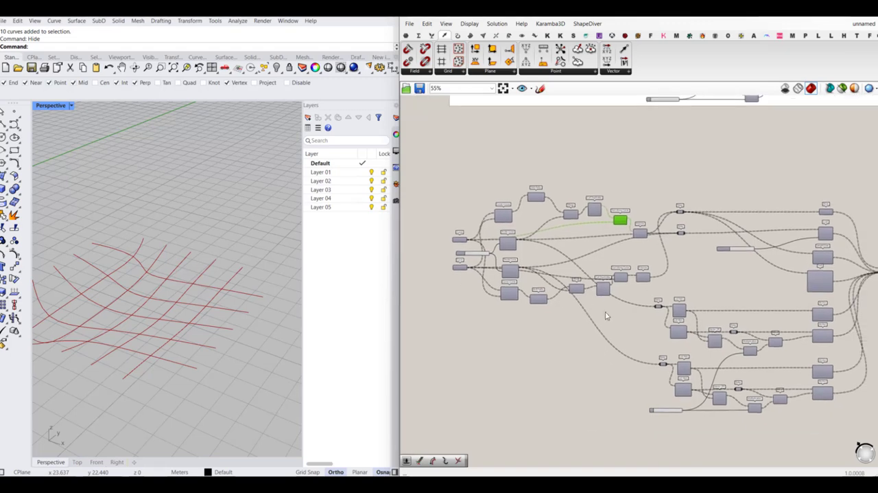
pyautogui.moveTo(671, 369); pyautogui.dragTo(590, 322, button='right')
pyautogui.scroll(3, 739, 249)
pyautogui.click(743, 247)
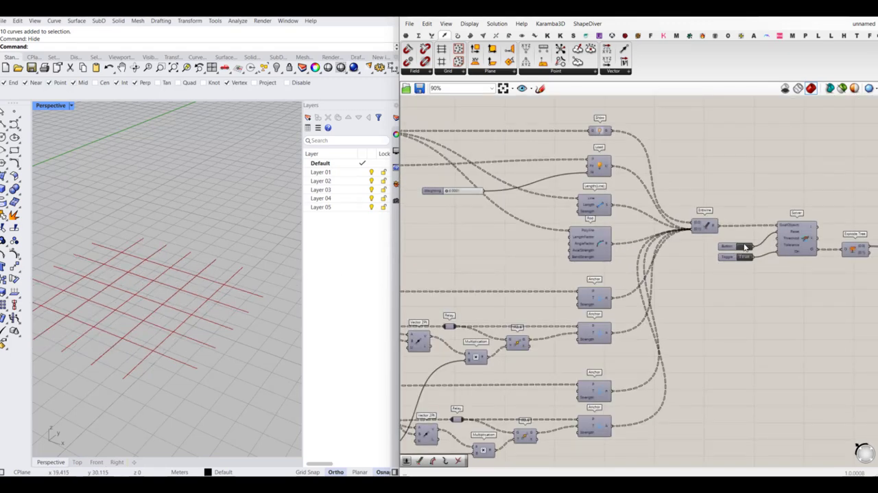
pyautogui.moveTo(288, 355)
pyautogui.mouseDown(button='right')
pyautogui.moveTo(251, 341)
pyautogui.moveTo(284, 348)
pyautogui.mouseUp(button='right')
pyautogui.scroll(-3, 547, 383)
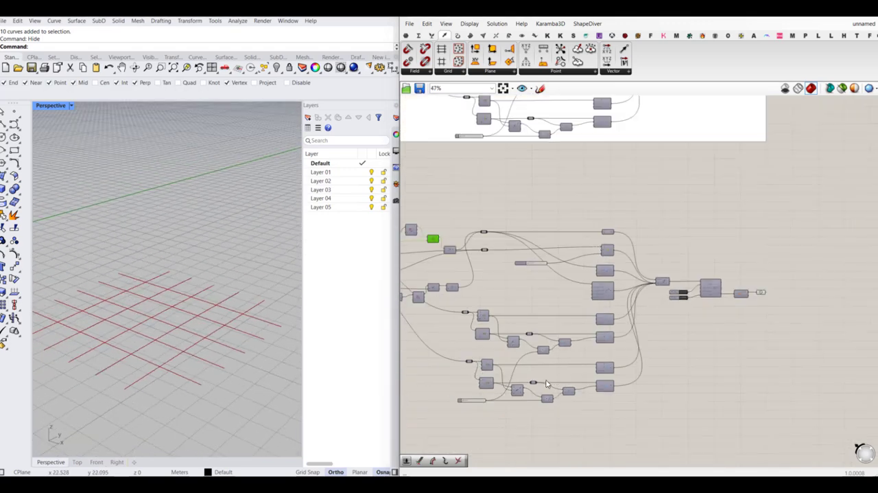
pyautogui.scroll(6, 690, 288)
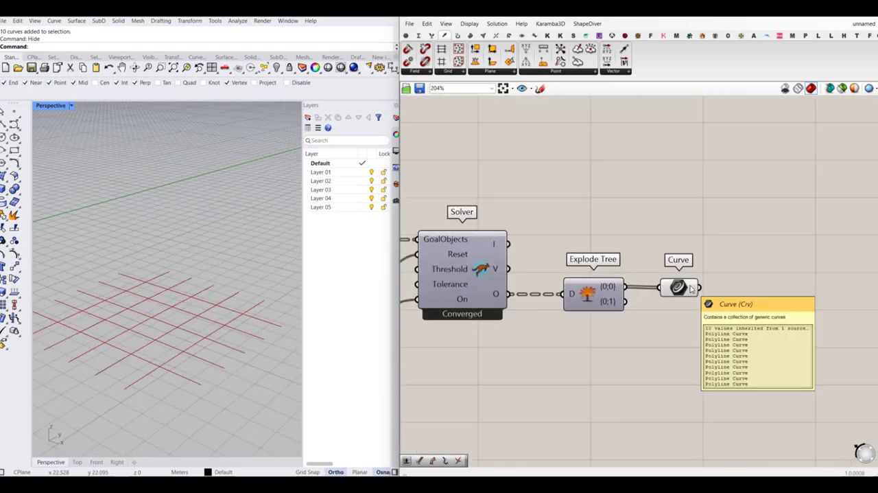
# - Select the final Curve component and set the slider feeding both Multiplication components to 0.16 to test how the grid bends
pyautogui.moveTo(684, 289); pyautogui.dragTo(689, 288)
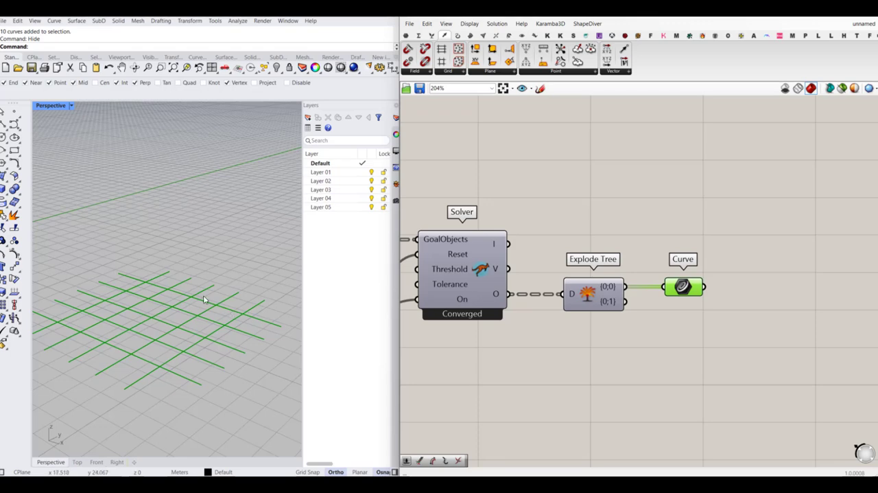
pyautogui.scroll(-7, 739, 288)
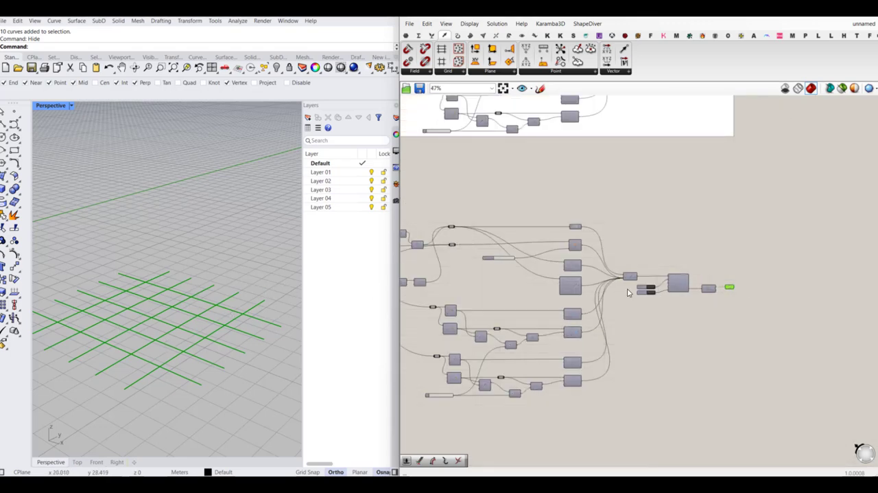
pyautogui.moveTo(634, 302); pyautogui.dragTo(710, 297, button='right')
pyautogui.scroll(5, 714, 302)
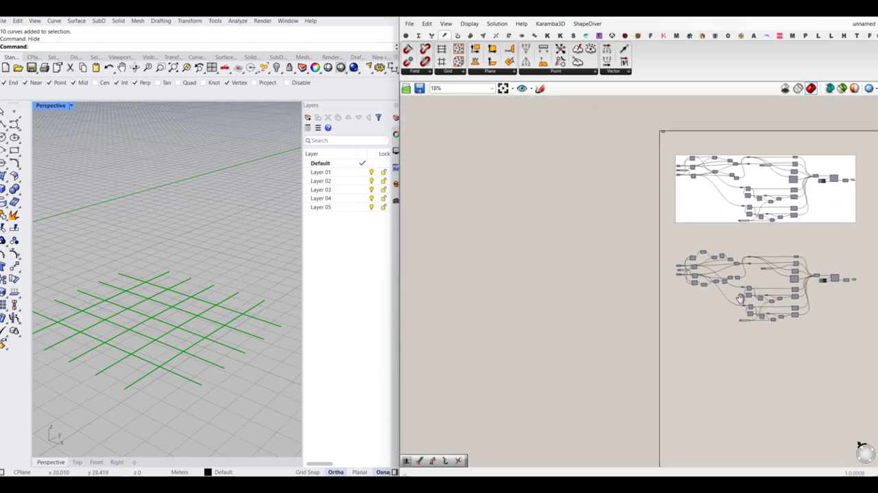
pyautogui.scroll(3, 748, 333)
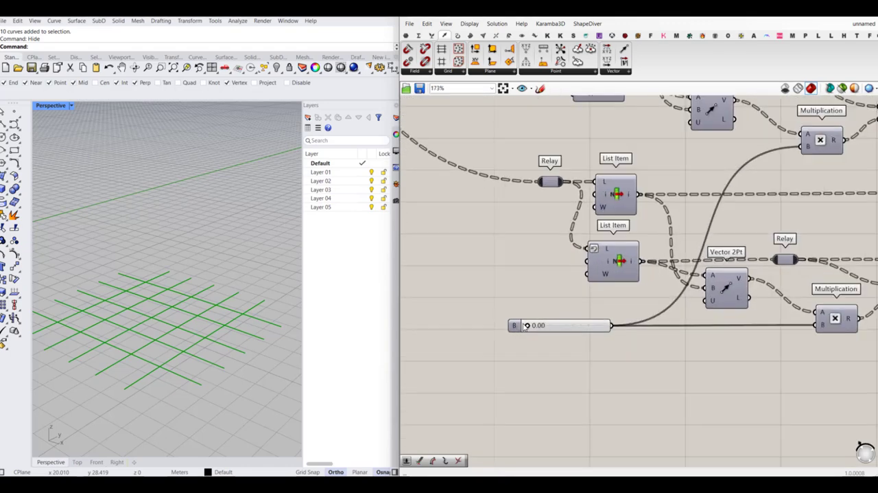
pyautogui.moveTo(527, 327); pyautogui.dragTo(539, 325)
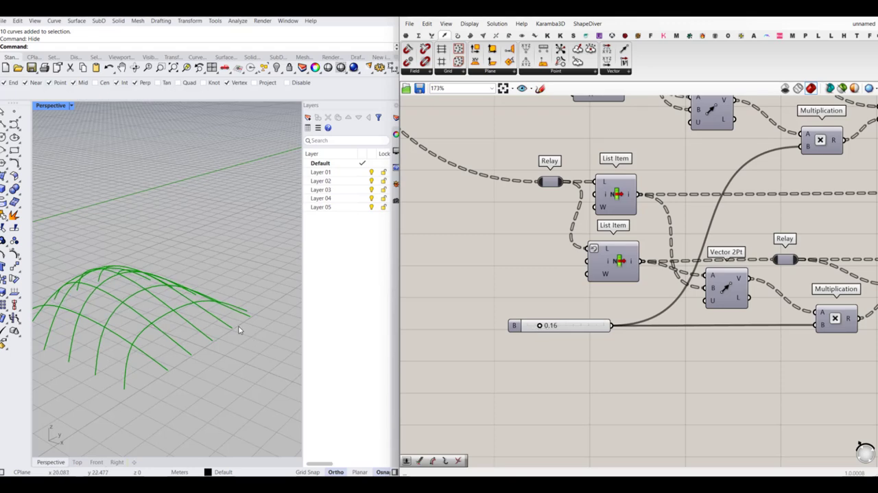
pyautogui.moveTo(240, 327); pyautogui.dragTo(222, 293, button='right')
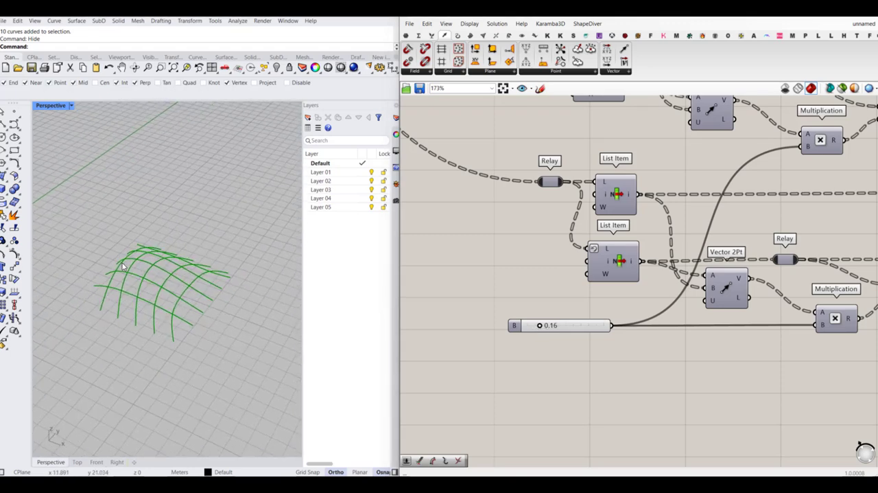
# - Return the slider feeding both Multiplication components to 0 to flatten the grid
pyautogui.scroll(-2, 610, 352)
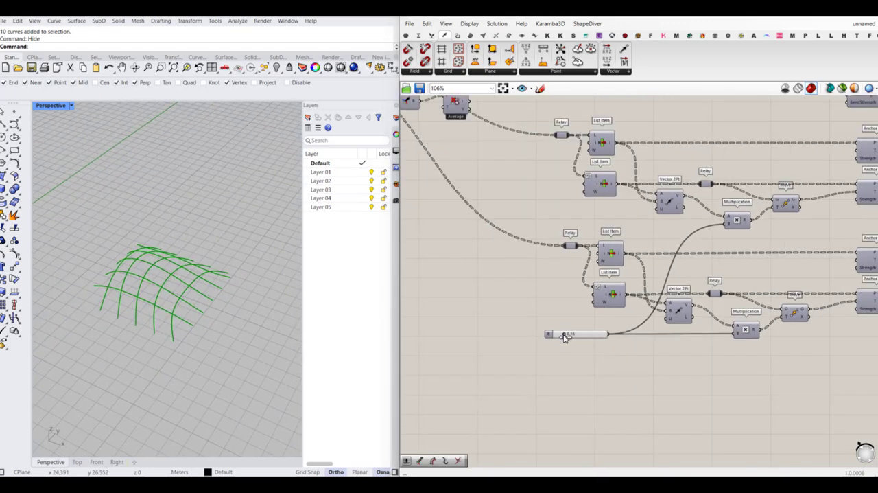
pyautogui.moveTo(564, 336); pyautogui.dragTo(537, 337)
pyautogui.scroll(-3, 539, 340)
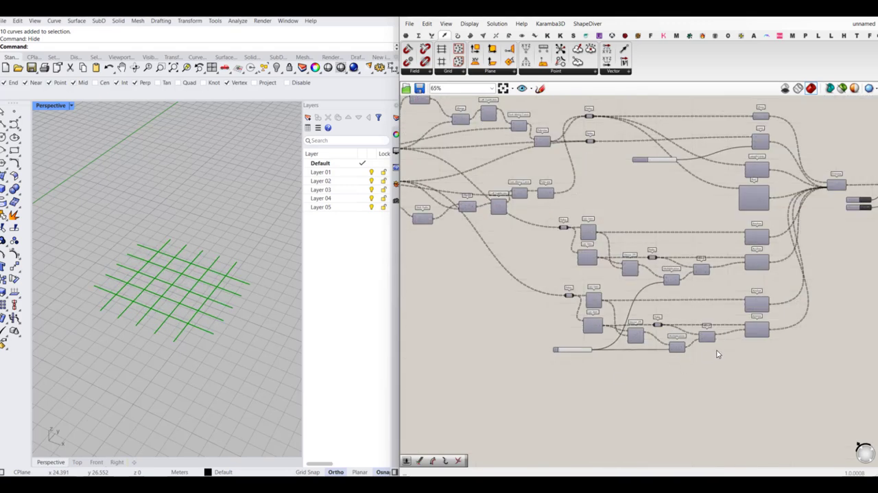
pyautogui.moveTo(673, 355); pyautogui.dragTo(575, 370, button='right')
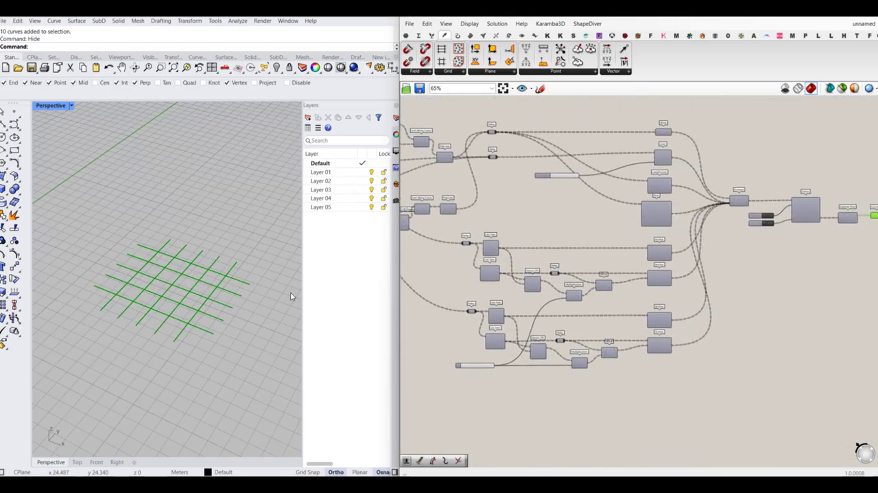
pyautogui.scroll(3, 177, 290)
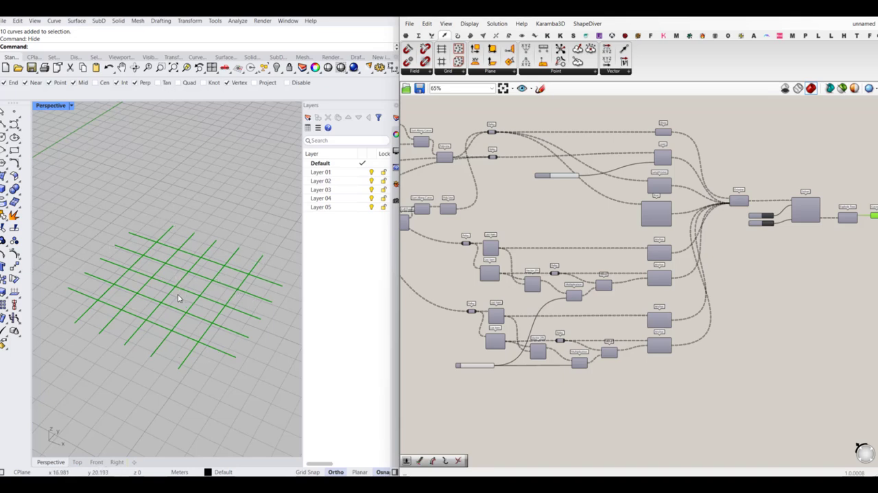
# - Turn on the viewport preview of the upper group's first List Item so its end points are displayed
pyautogui.scroll(3, 529, 271)
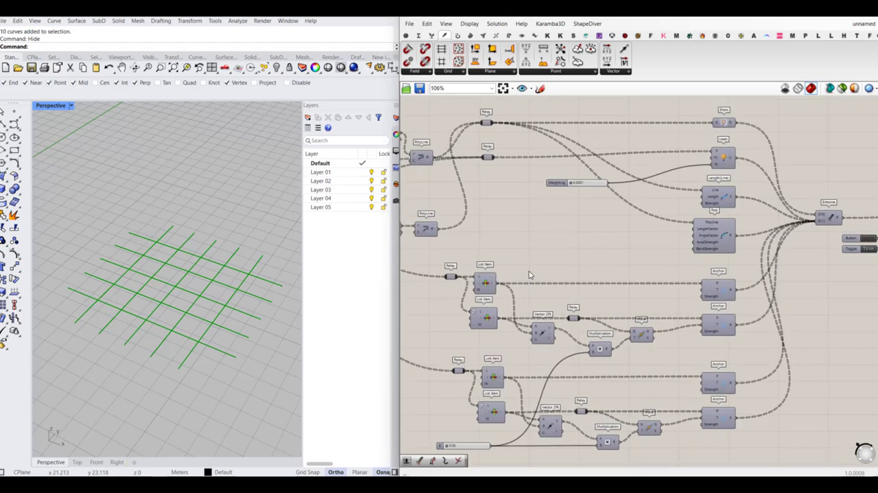
pyautogui.scroll(2, 539, 315)
pyautogui.click(463, 296)
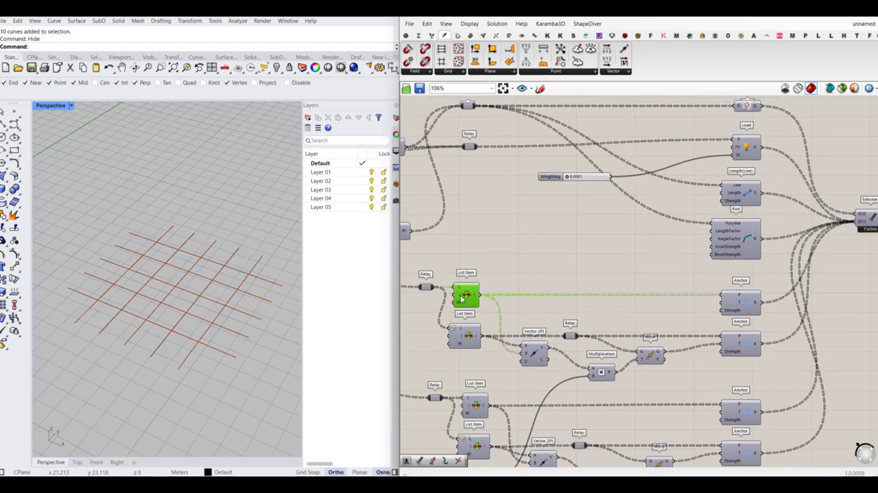
pyautogui.middleClick(463, 297)
pyautogui.click(481, 281)
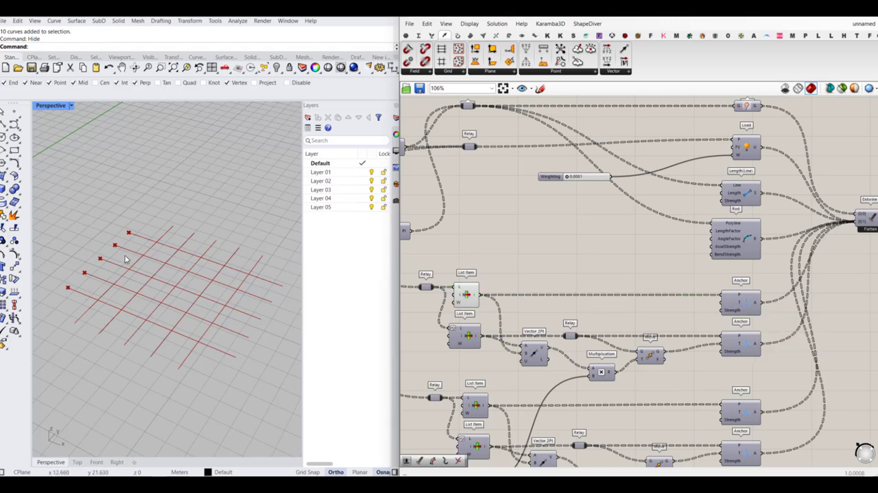
# - Add an Average component, feed it from the Relay connected to the Load component, and flatten its input
pyautogui.scroll(-3, 581, 273)
pyautogui.doubleClick(584, 270)
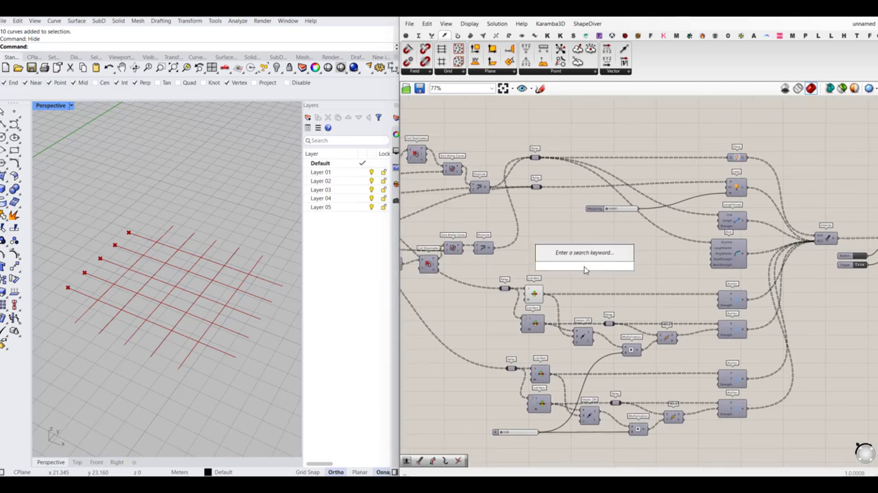
pyautogui.write('avera')
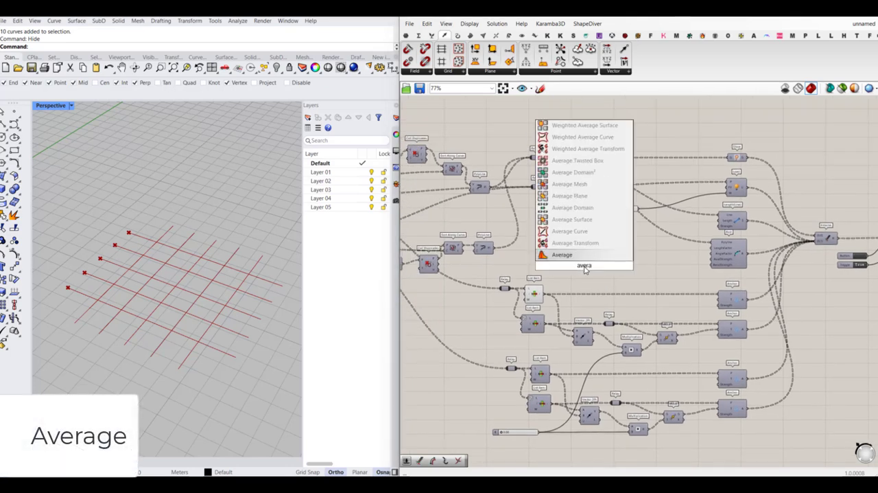
pyautogui.click(583, 255)
pyautogui.moveTo(576, 243); pyautogui.dragTo(644, 255, button='right')
pyautogui.scroll(2, 564, 217)
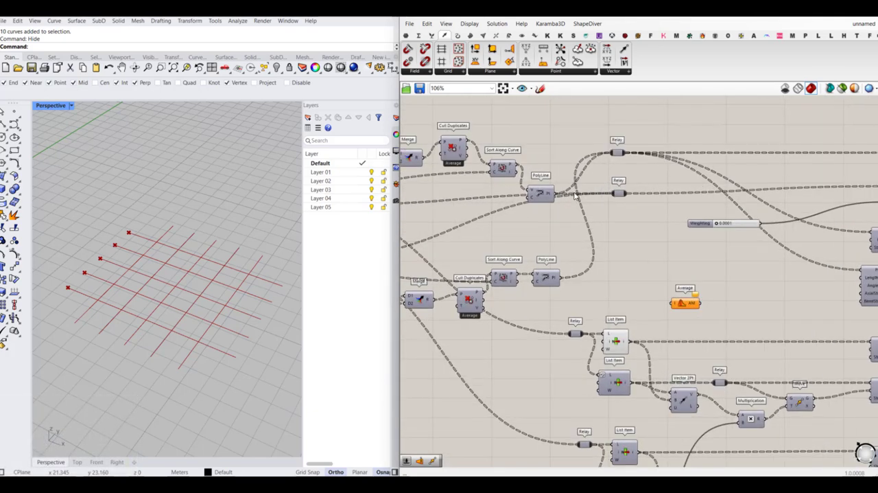
pyautogui.moveTo(664, 247); pyautogui.dragTo(675, 304)
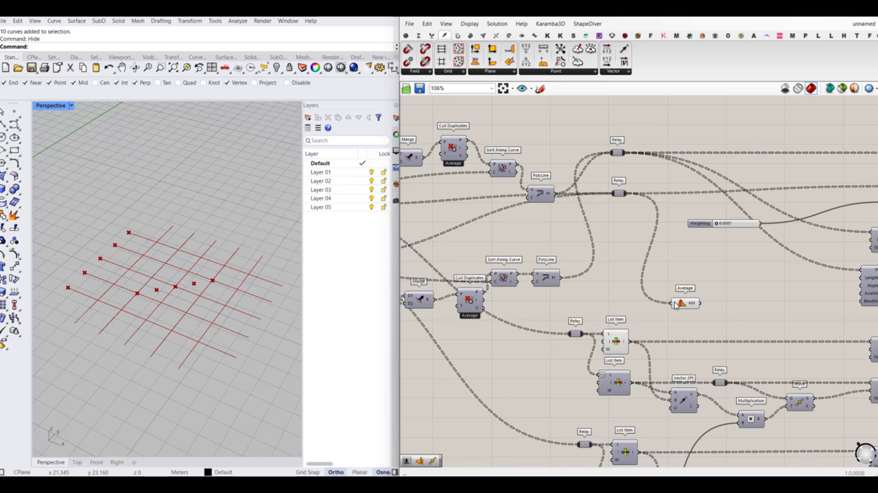
pyautogui.rightClick(675, 304)
pyautogui.click(698, 368)
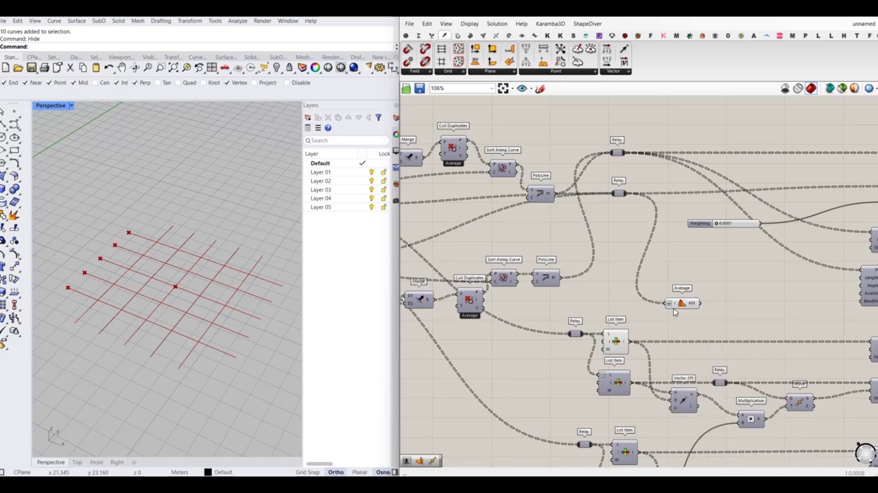
# - Examine the Average component's point in relation to the upper first List Item's end points in the viewport
pyautogui.scroll(2, 675, 312)
pyautogui.click(699, 302)
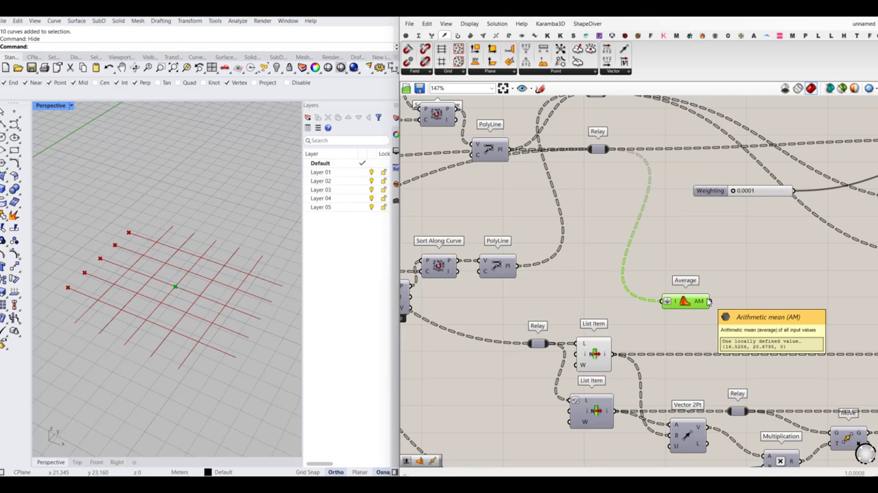
pyautogui.moveTo(723, 325); pyautogui.dragTo(625, 262, button='right')
pyautogui.scroll(-2, 651, 278)
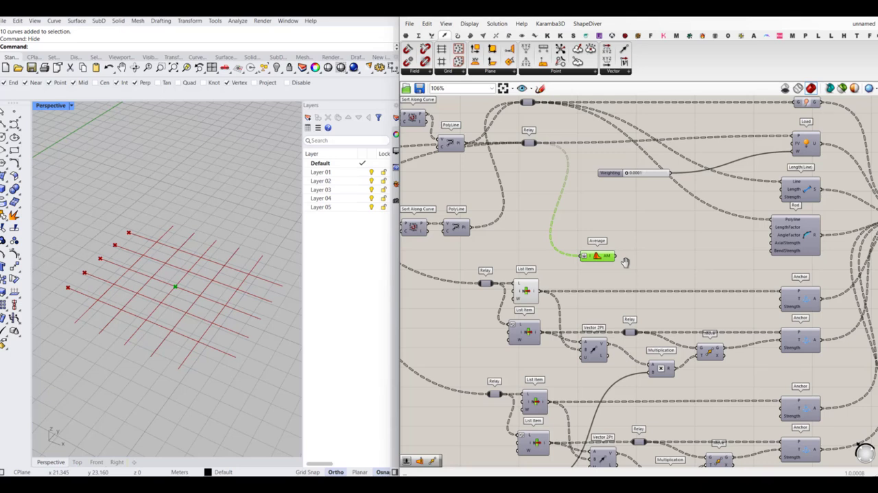
pyautogui.moveTo(644, 265); pyautogui.dragTo(628, 253, button='right')
pyautogui.click(513, 278)
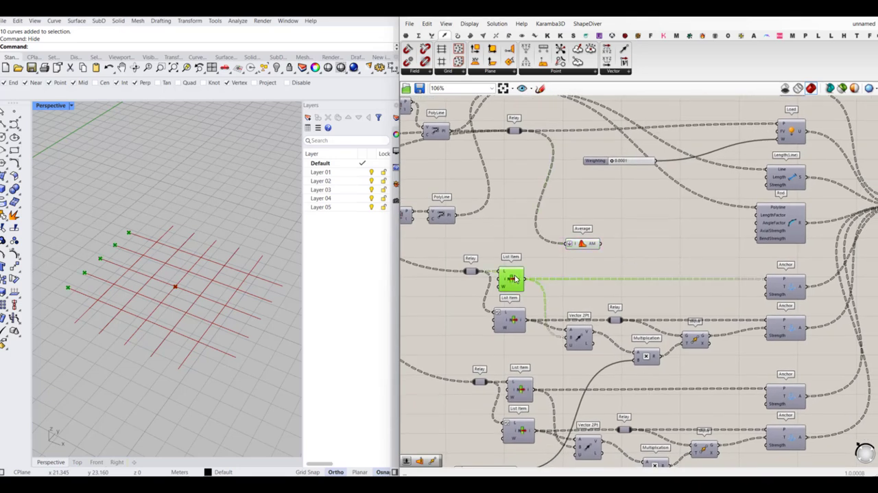
pyautogui.click(588, 273)
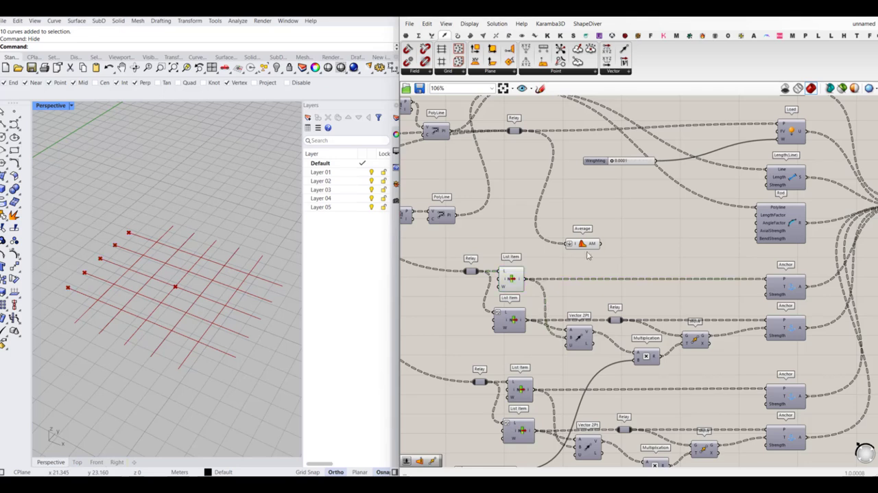
pyautogui.click(591, 246)
pyautogui.click(627, 260)
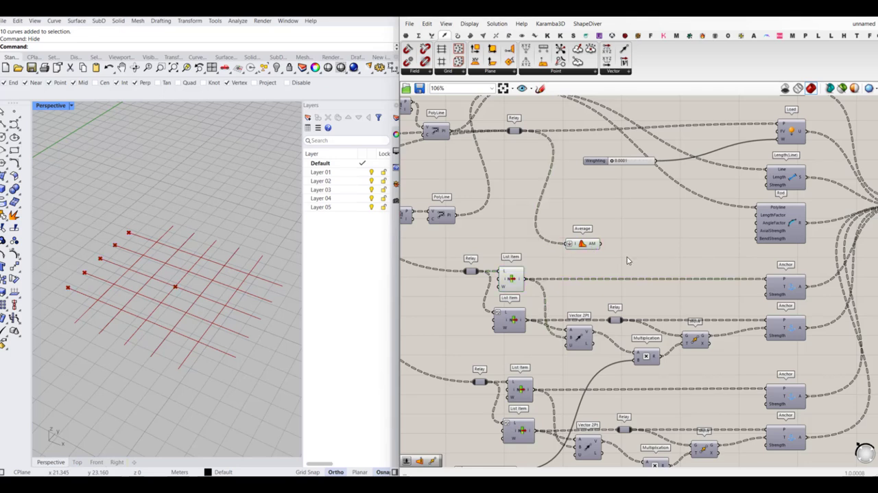
# - Copy the upper Vector 2Pt, connecting the first List Item to its A input and the Average output to B
pyautogui.click(579, 336)
pyautogui.moveTo(579, 337); pyautogui.dragTo(623, 280)
pyautogui.moveTo(530, 282); pyautogui.dragTo(644, 269)
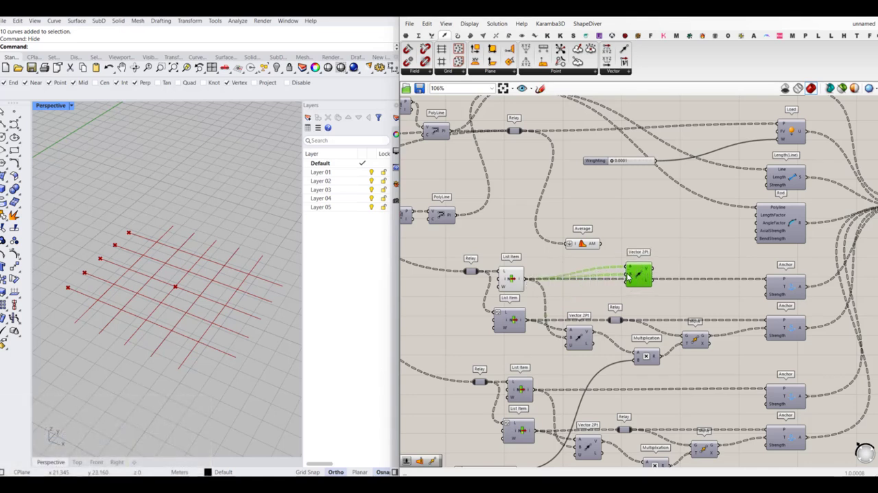
pyautogui.moveTo(601, 243); pyautogui.dragTo(625, 273)
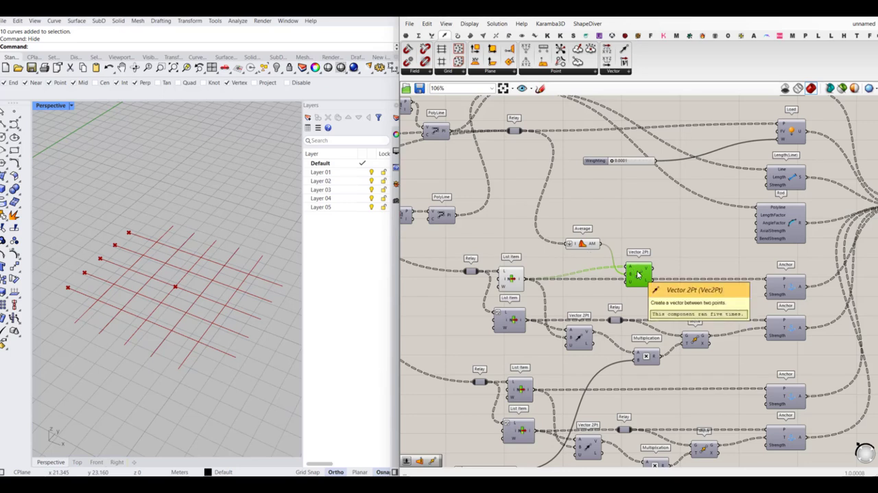
pyautogui.moveTo(637, 275); pyautogui.dragTo(627, 296)
# - Copy the upper Multiplication and Move components and place the copies beside the new Vector 2Pt
pyautogui.click(696, 340)
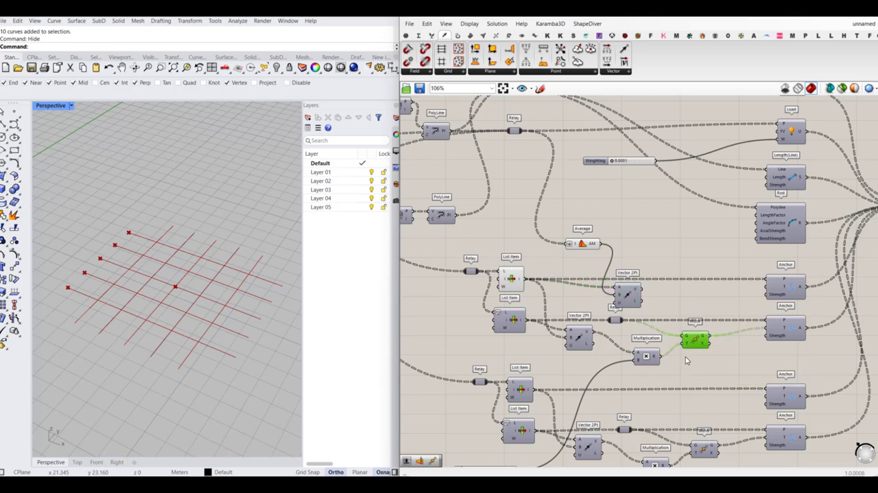
pyautogui.keyDown('shift'); pyautogui.click(645, 355); pyautogui.keyUp('shift')
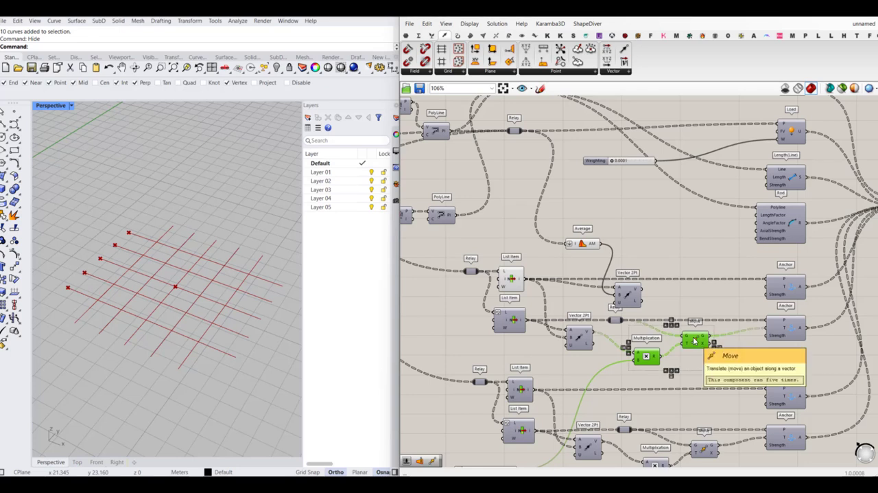
pyautogui.moveTo(695, 341); pyautogui.dragTo(699, 304)
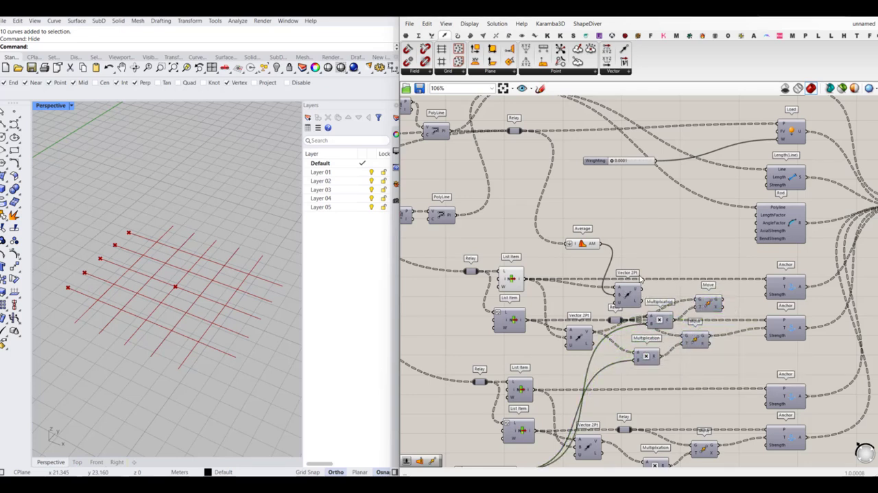
# - Insert a Relay in the wire feeding the upper group's first Anchor and connect it to the copied Move's G input
pyautogui.doubleClick(667, 280)
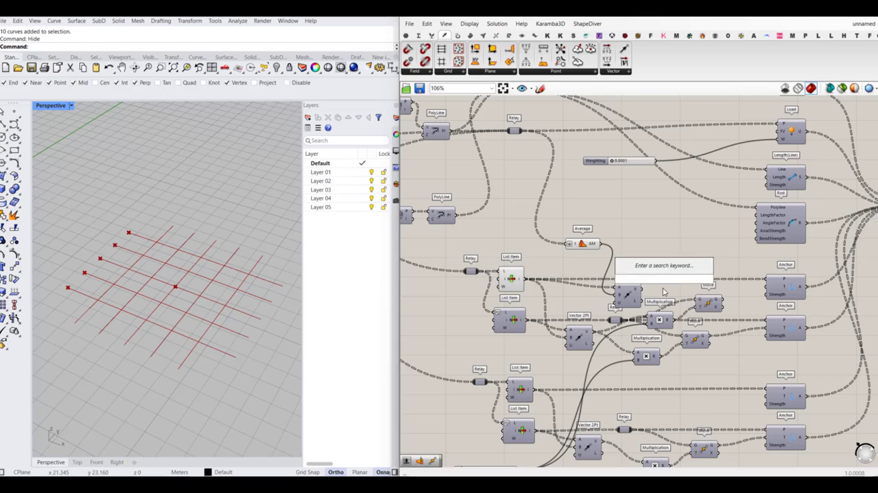
pyautogui.scroll(4, 669, 280)
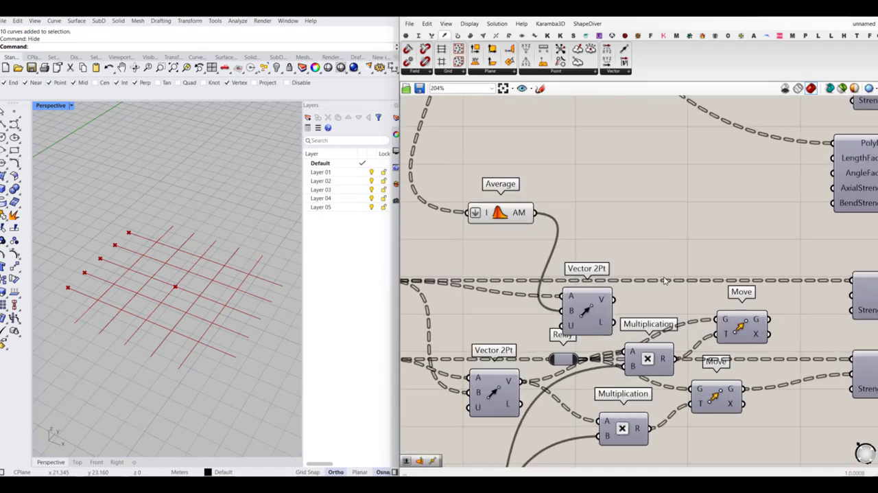
pyautogui.doubleClick(798, 281)
pyautogui.click(807, 292)
pyautogui.doubleClick(830, 281)
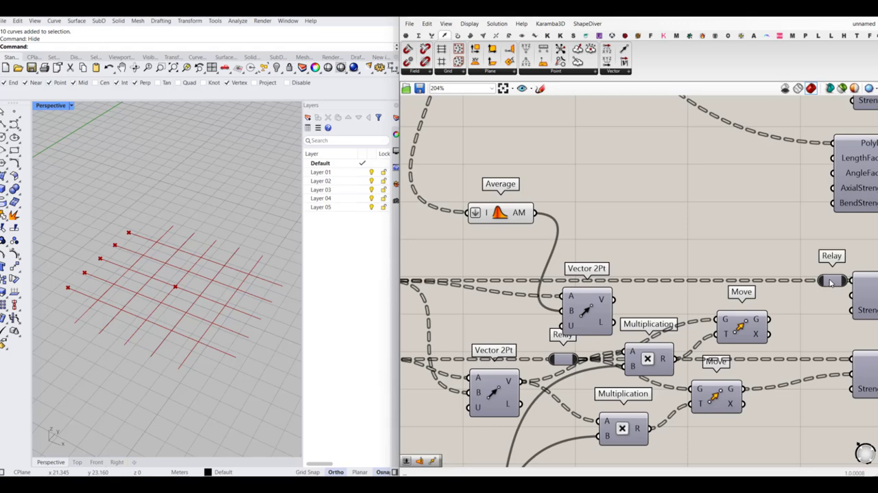
pyautogui.moveTo(832, 282); pyautogui.dragTo(649, 281)
pyautogui.moveTo(665, 281); pyautogui.dragTo(739, 307)
pyautogui.scroll(-2, 678, 293)
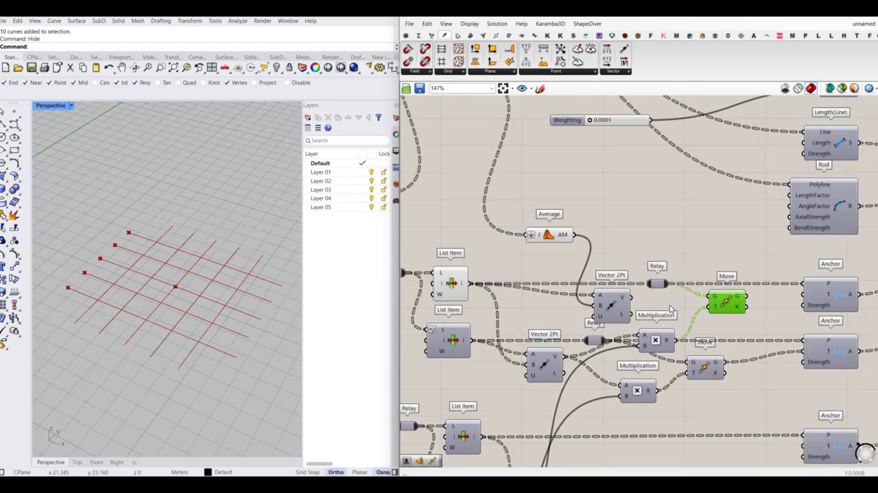
# - Reposition the copied Multiplication and connect the new Vector 2Pt's V output to its A input
pyautogui.moveTo(671, 306); pyautogui.dragTo(662, 296, button='right')
pyautogui.moveTo(645, 333); pyautogui.dragTo(661, 319)
pyautogui.moveTo(624, 288); pyautogui.dragTo(646, 313)
pyautogui.scroll(-2, 570, 297)
pyautogui.scroll(1, 656, 310)
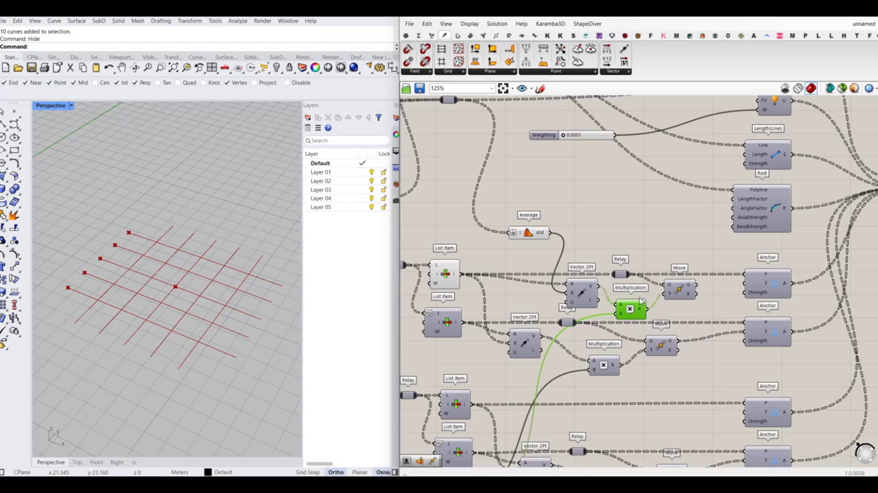
# - Turn on the viewport preview of the copied Move component
pyautogui.scroll(-3, 634, 305)
pyautogui.scroll(3, 531, 401)
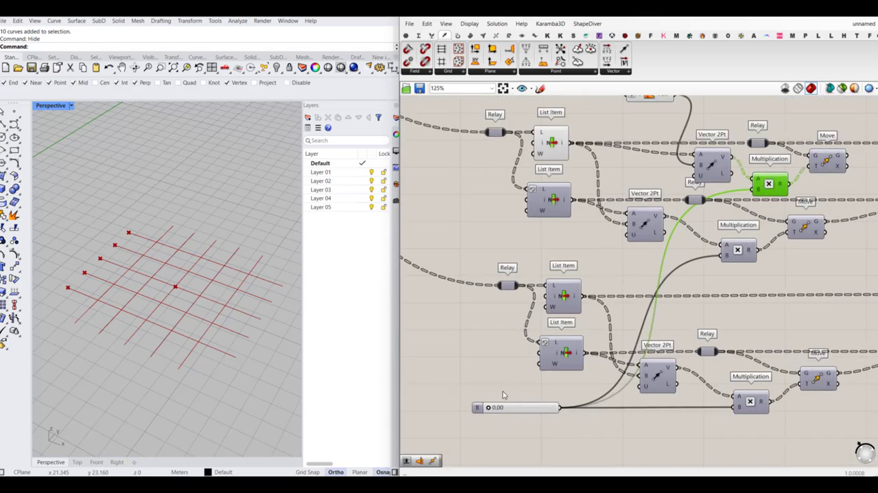
pyautogui.scroll(-2, 503, 395)
pyautogui.scroll(2, 672, 275)
pyautogui.click(676, 268)
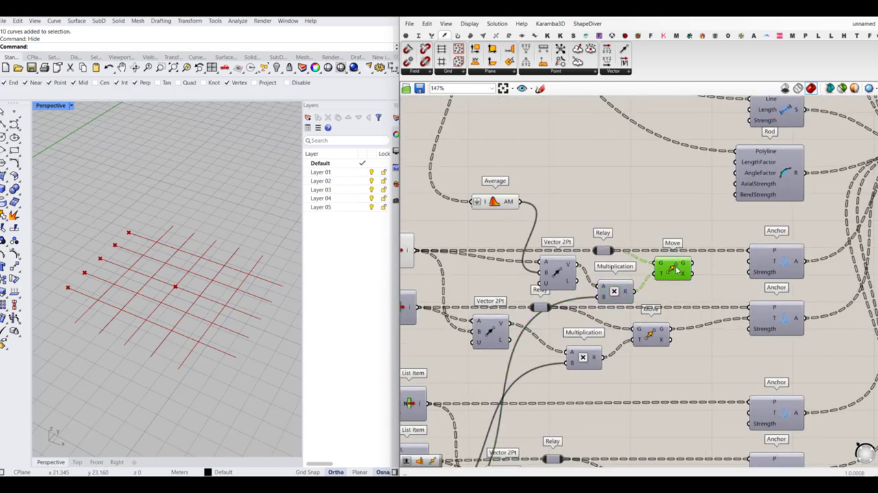
pyautogui.middleClick(677, 266)
pyautogui.click(697, 248)
# - Switch the toggle feeding the Kangaroo Solver's On input to False
pyautogui.scroll(-2, 686, 261)
pyautogui.scroll(3, 501, 391)
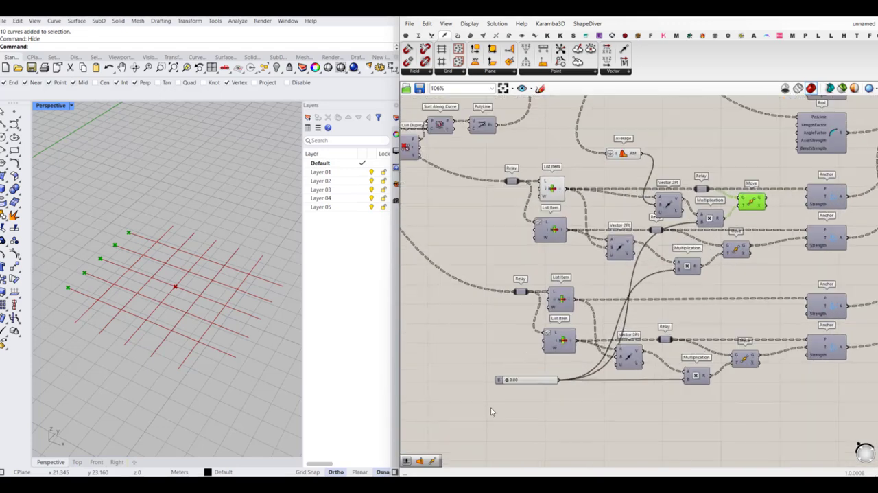
pyautogui.moveTo(514, 371); pyautogui.dragTo(489, 372)
pyautogui.scroll(-8, 520, 342)
pyautogui.scroll(8, 628, 303)
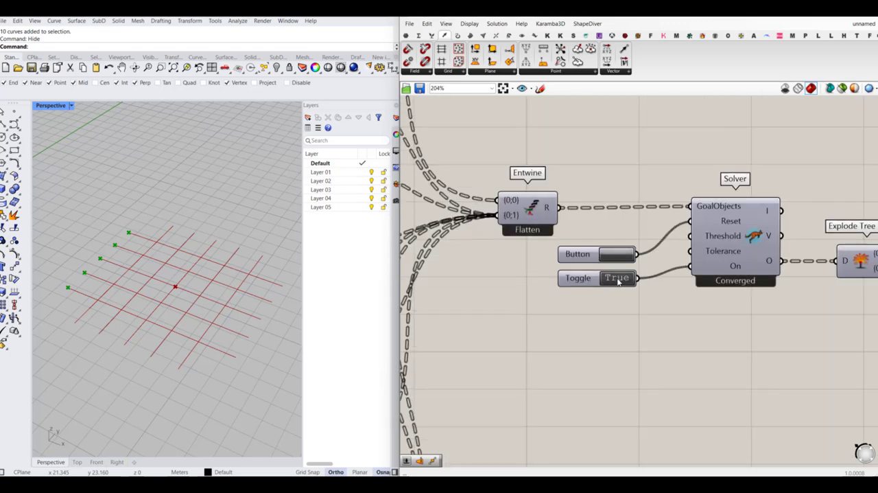
pyautogui.doubleClick(624, 274)
# - Test how the slider feeding the Multiplication components shifts the copied Move's points, and return it to 0
pyautogui.scroll(-5, 672, 262)
pyautogui.scroll(2, 477, 346)
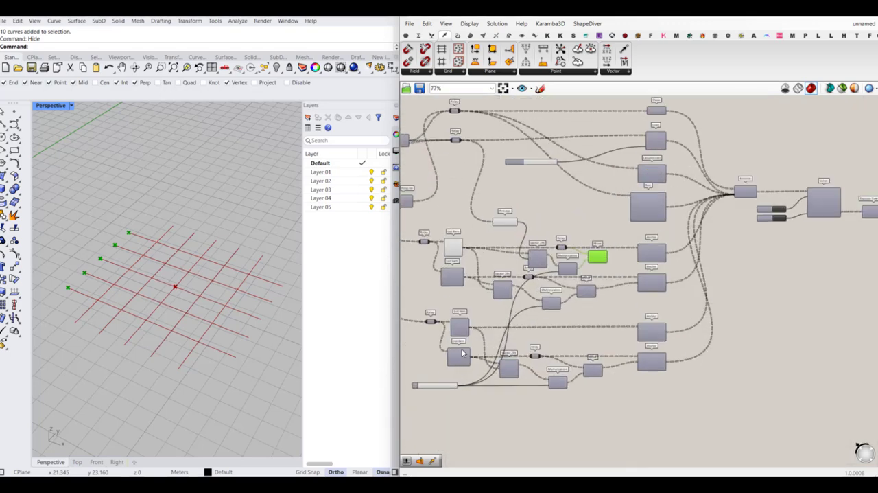
pyautogui.moveTo(462, 353); pyautogui.dragTo(573, 355, button='right')
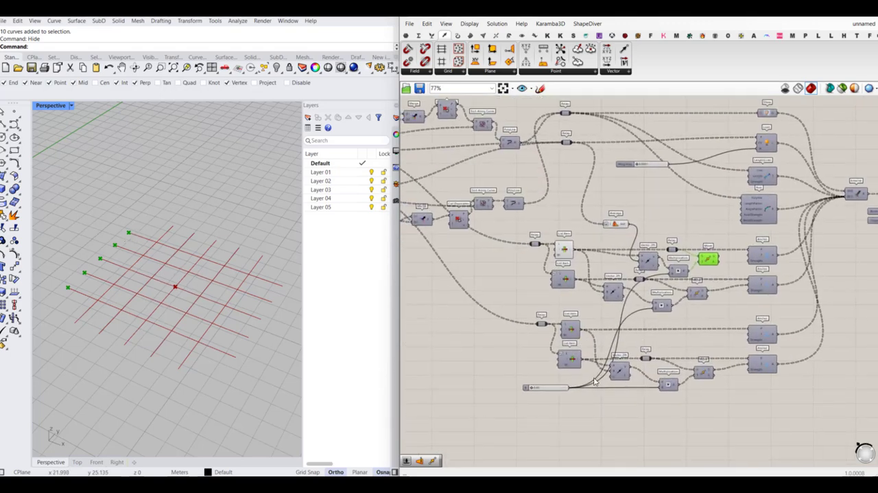
pyautogui.scroll(4, 552, 391)
pyautogui.moveTo(513, 383); pyautogui.dragTo(475, 383)
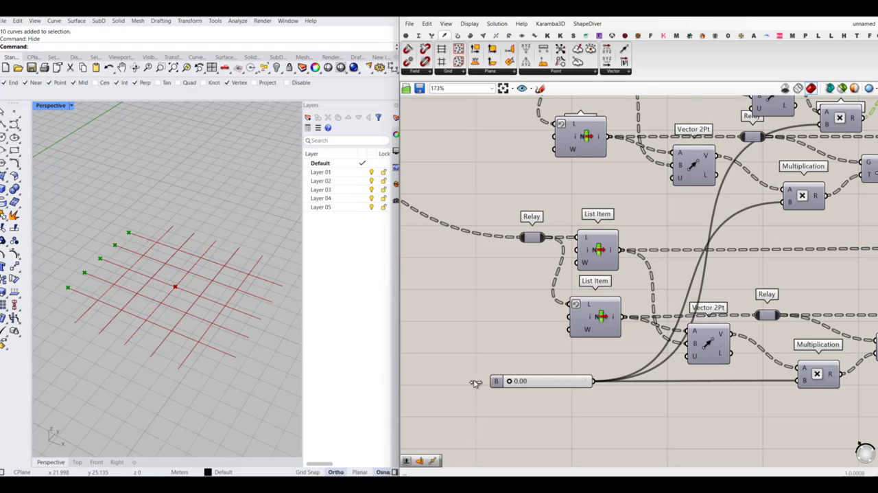
# - Replace the B input of the upper group's second Vector 2Pt with the Average component's output
pyautogui.scroll(-3, 542, 417)
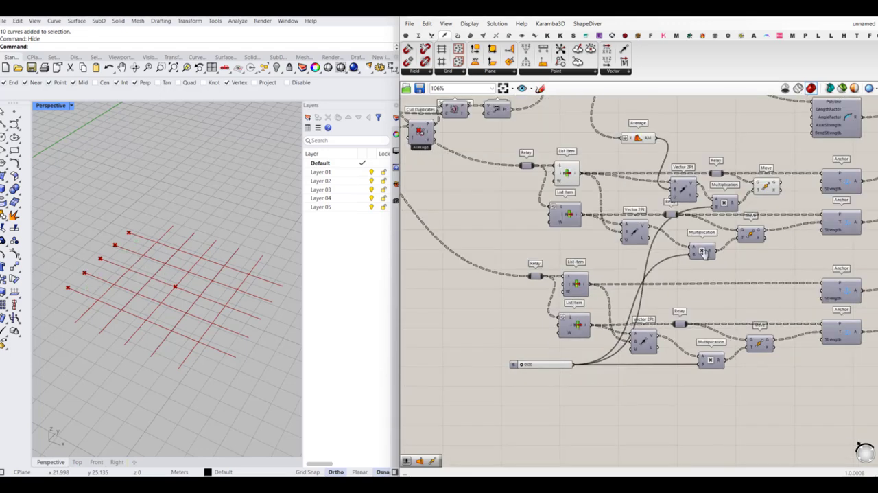
pyautogui.moveTo(704, 254); pyautogui.dragTo(677, 273, button='right')
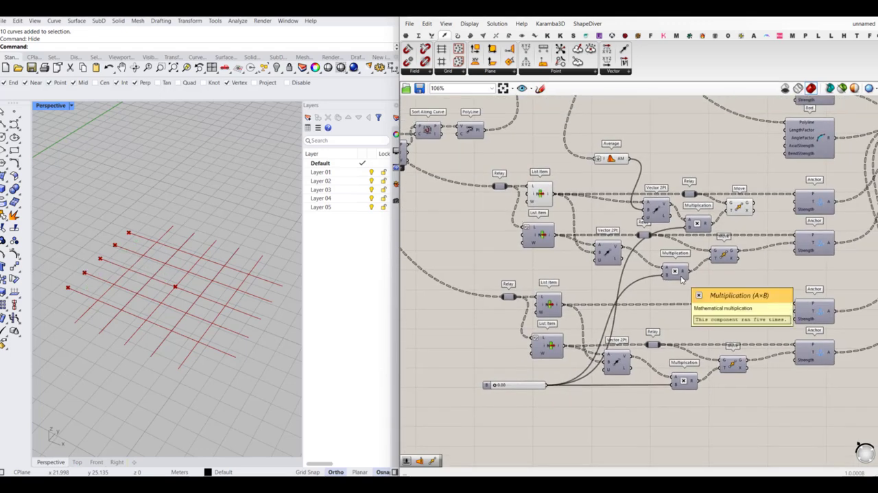
pyautogui.scroll(2, 730, 229)
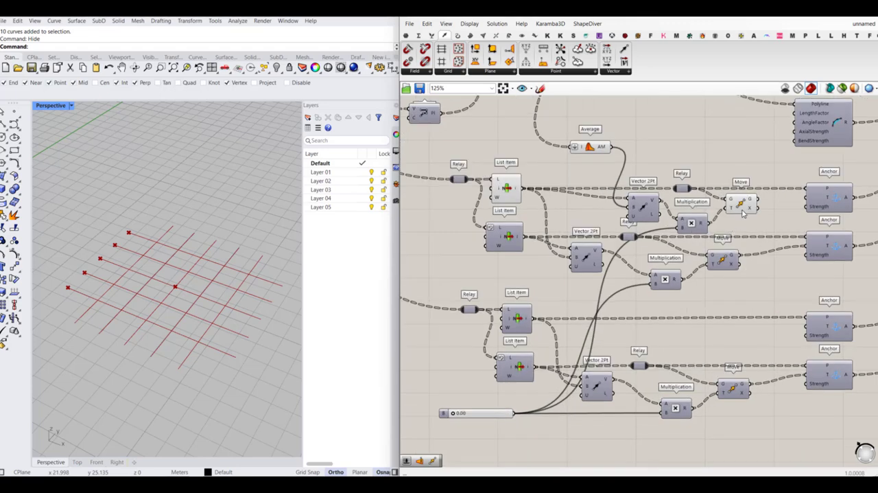
pyautogui.moveTo(731, 196); pyautogui.dragTo(698, 192, button='right')
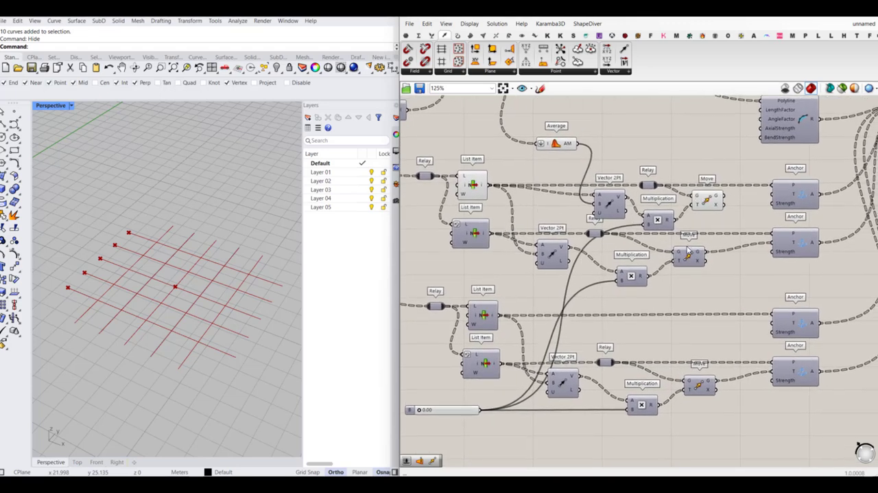
pyautogui.moveTo(689, 251); pyautogui.dragTo(683, 269, button='right')
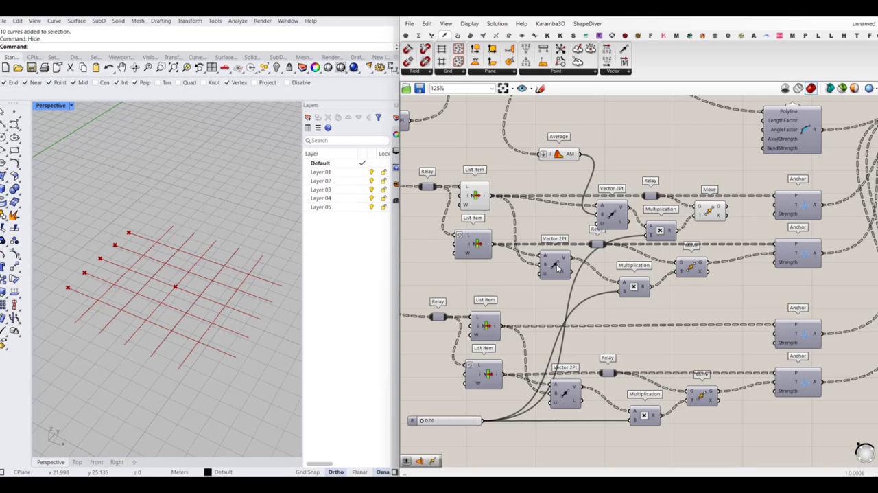
pyautogui.moveTo(557, 267); pyautogui.dragTo(582, 279)
pyautogui.moveTo(619, 355); pyautogui.dragTo(638, 318, button='right')
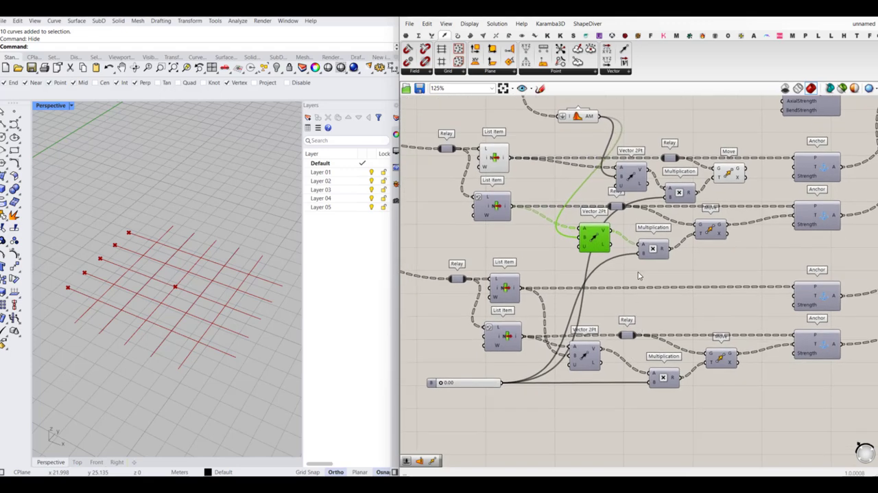
# - Copy the Vector 2Pt component into the lower group, fed by its first List Item and the Average, and move the Average component aside
pyautogui.moveTo(635, 183); pyautogui.dragTo(609, 184)
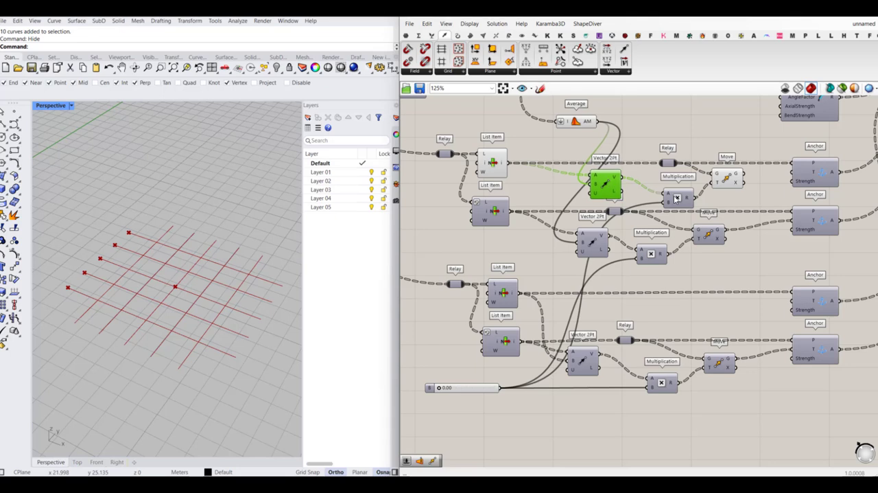
pyautogui.click(594, 240)
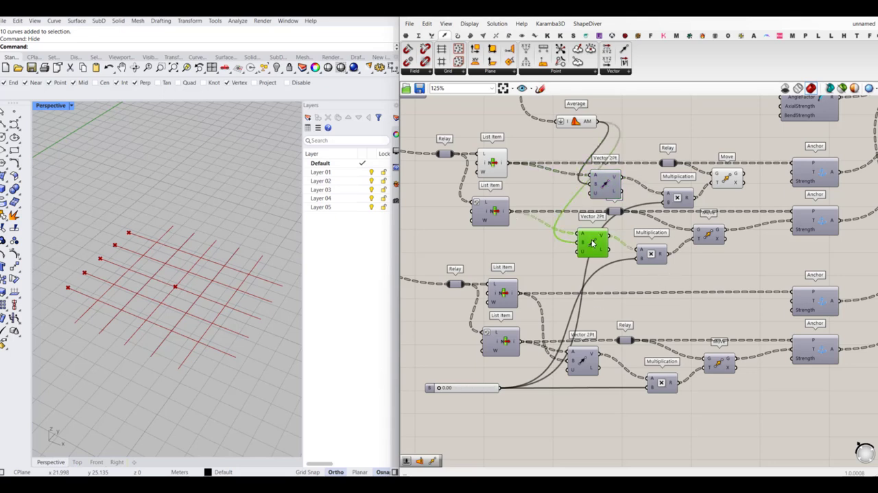
pyautogui.moveTo(593, 243); pyautogui.dragTo(569, 300)
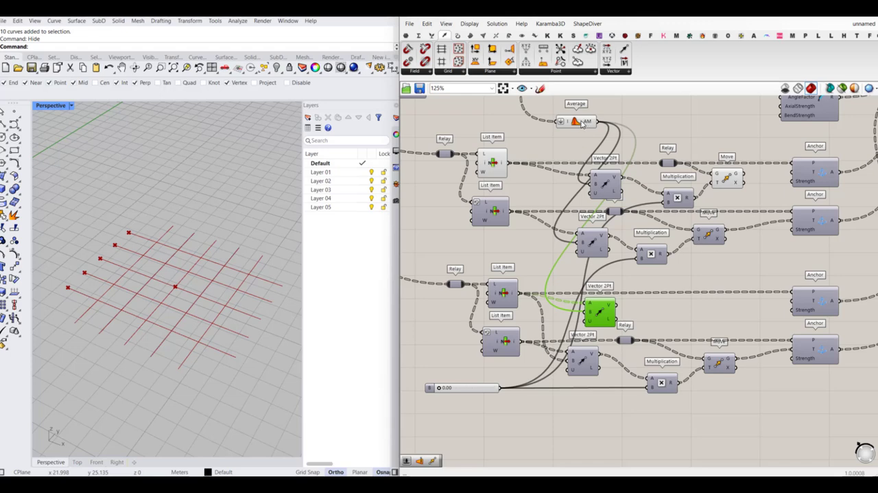
pyautogui.moveTo(584, 125); pyautogui.dragTo(497, 127)
pyautogui.scroll(-3, 489, 125)
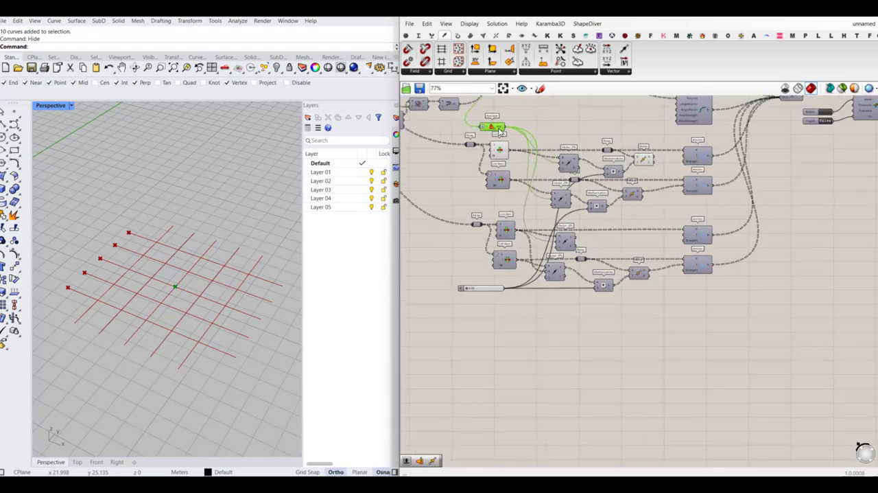
pyautogui.scroll(2, 584, 239)
pyautogui.scroll(1, 585, 239)
pyautogui.scroll(-1, 580, 243)
pyautogui.moveTo(599, 235); pyautogui.dragTo(606, 246, button='right')
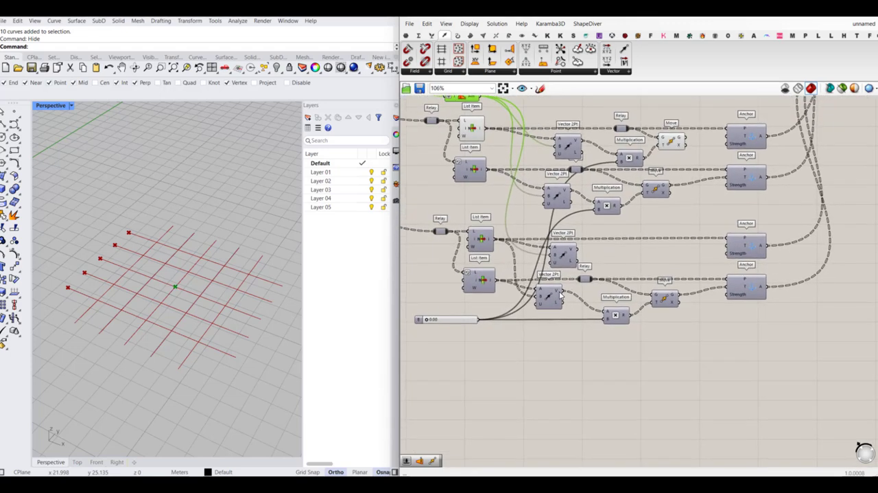
# - Rewire the lower group's original Vector 2Pt so A takes the second List Item and B takes the Average component's output
pyautogui.click(547, 295)
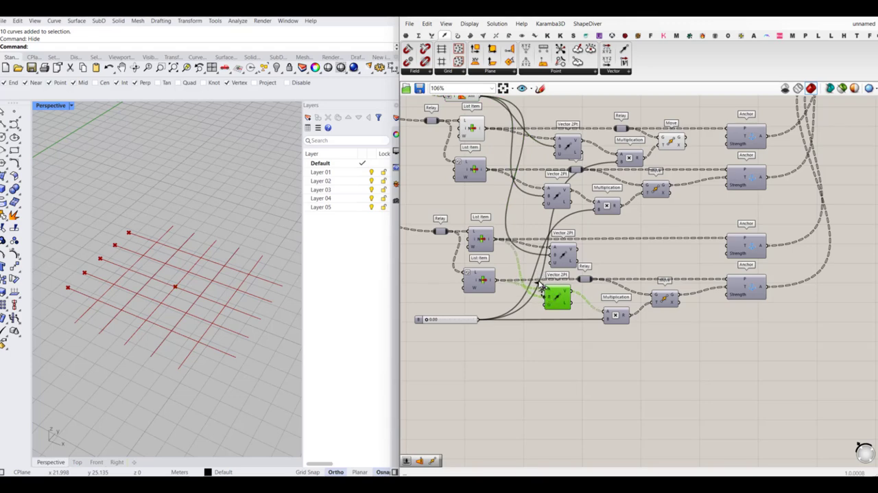
pyautogui.scroll(-1, 494, 127)
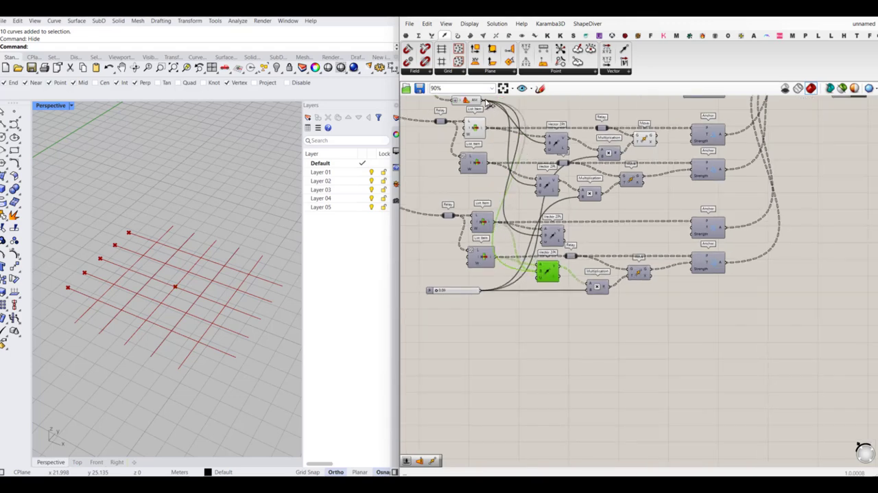
pyautogui.moveTo(486, 101); pyautogui.dragTo(485, 101)
pyautogui.scroll(1, 587, 277)
pyautogui.moveTo(602, 195); pyautogui.dragTo(599, 230, button='right')
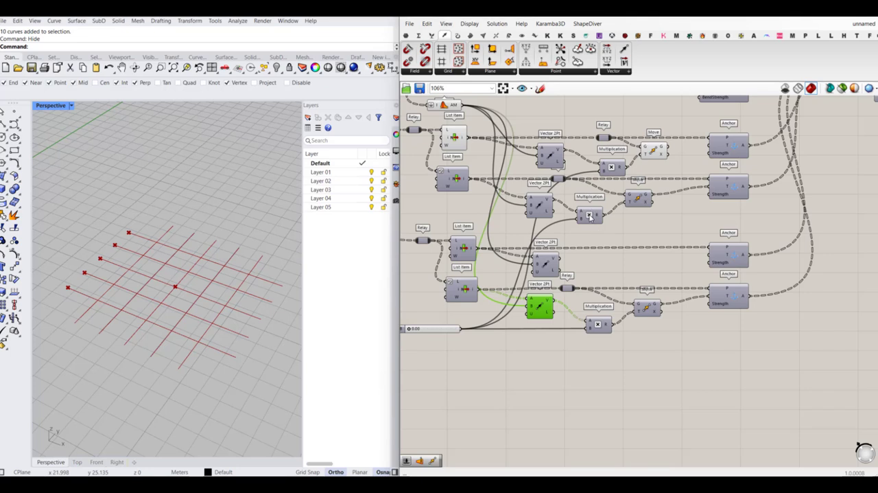
# - Copy the upper group's second Multiplication and Move components into the lower group beside the copied Vector 2Pt
pyautogui.click(591, 218)
pyautogui.keyDown('shift'); pyautogui.click(640, 201); pyautogui.keyUp('shift')
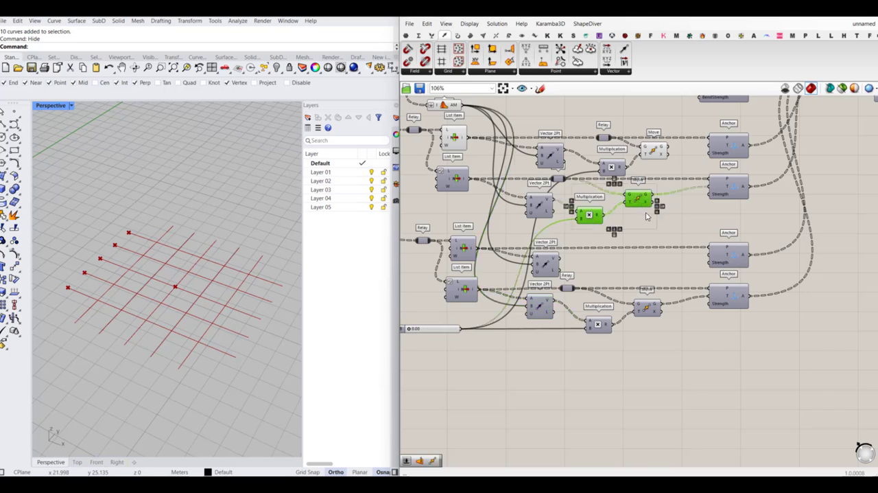
pyautogui.moveTo(645, 217); pyautogui.dragTo(658, 261)
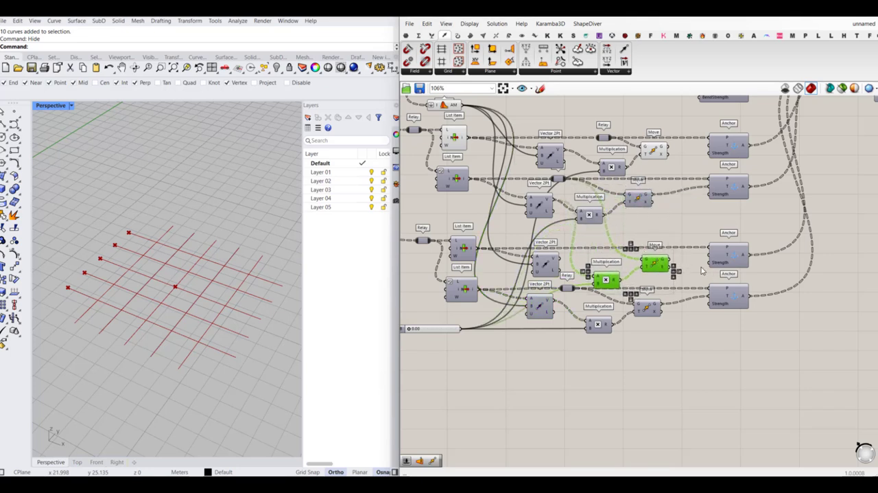
# - Add a relay on the lower group's first List Item to Anchor wire and feed it into the copied Move's geometry input
pyautogui.click(684, 251)
pyautogui.doubleClick(615, 247)
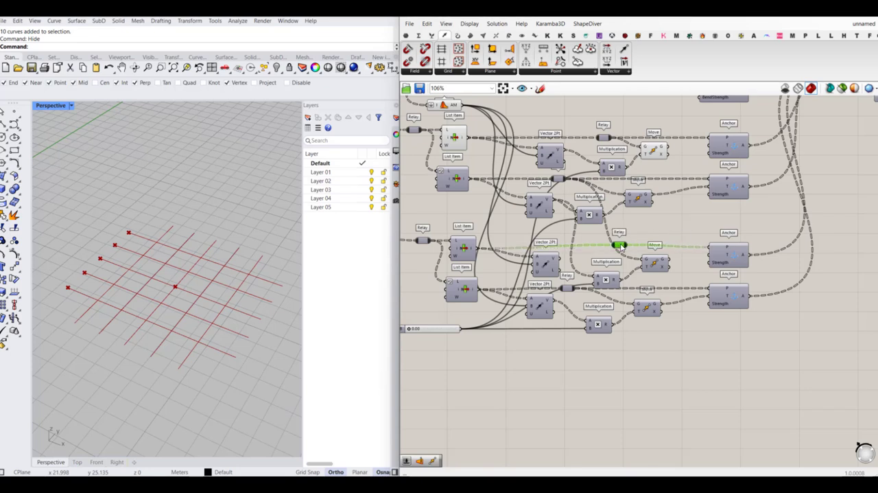
pyautogui.moveTo(636, 261); pyautogui.dragTo(621, 269)
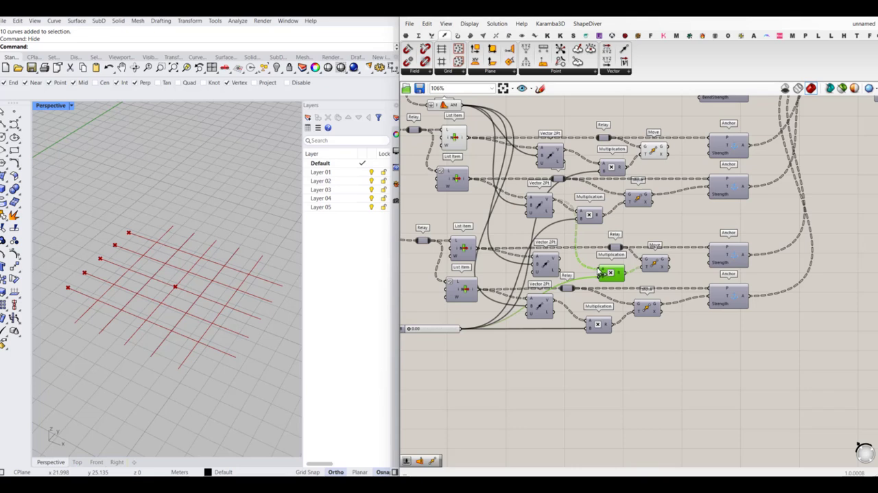
# - Connect the copied Vector 2Pt to the copied Multiplication's A input, and the first Move of each group to its Anchor's T input
pyautogui.moveTo(563, 262); pyautogui.dragTo(562, 262)
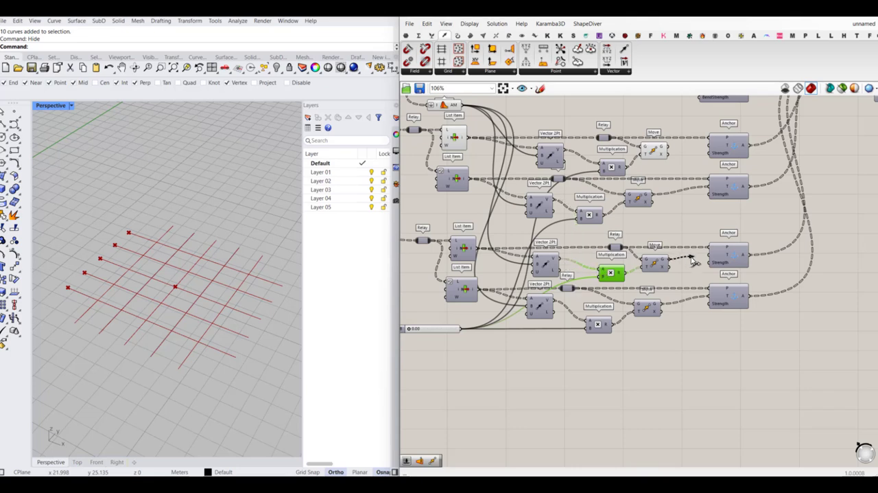
pyautogui.moveTo(693, 260); pyautogui.dragTo(707, 258)
pyautogui.moveTo(702, 171); pyautogui.dragTo(691, 201, button='right')
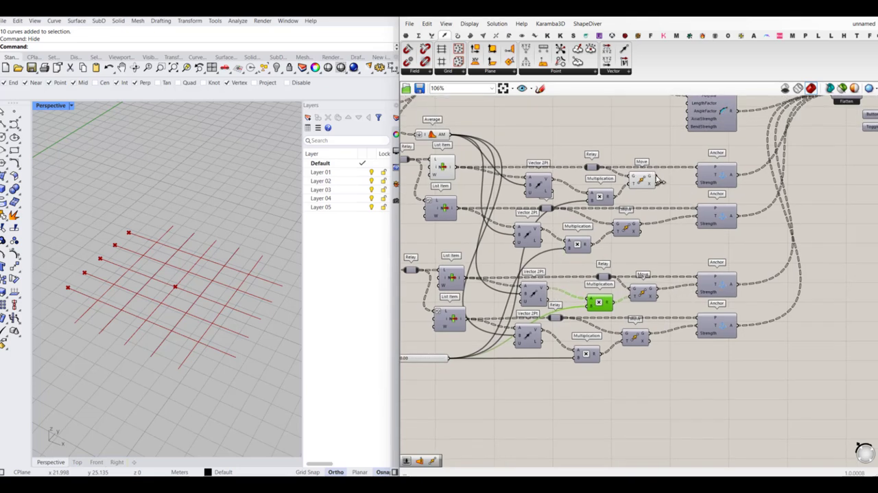
# - Turn off the viewport preview of all List Item, Average, vector and Move components that drive the anchors
pyautogui.scroll(-3, 669, 213)
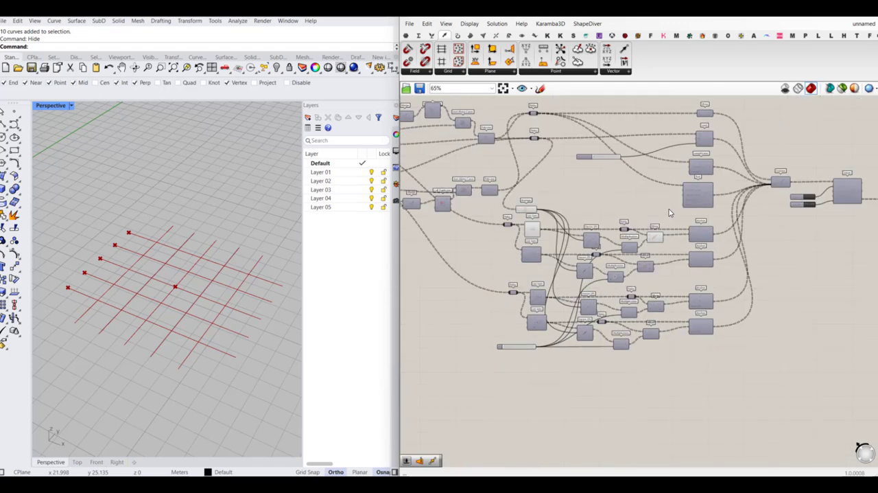
pyautogui.moveTo(669, 213); pyautogui.dragTo(499, 398)
pyautogui.middleClick(534, 384)
pyautogui.click(563, 355)
pyautogui.click(593, 294)
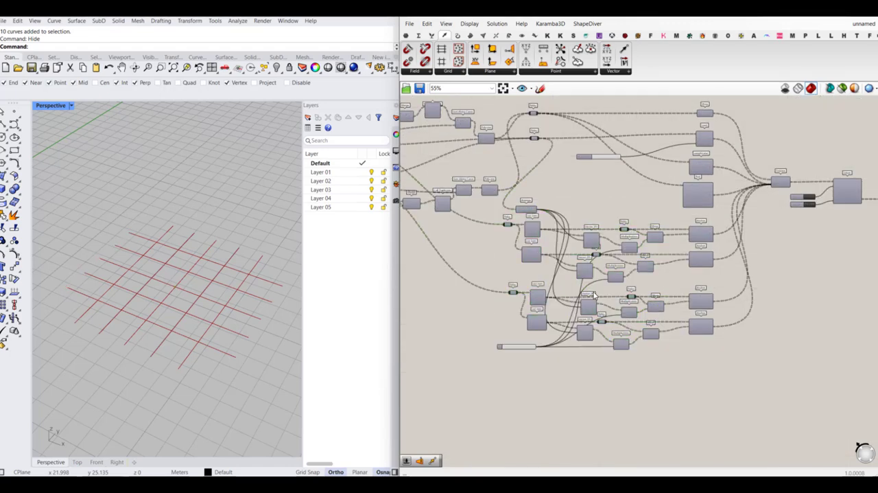
# - Switch the Solver's toggle to True and set the slider feeding the Multiplication components to 0
pyautogui.scroll(-4, 592, 293)
pyautogui.scroll(7, 729, 228)
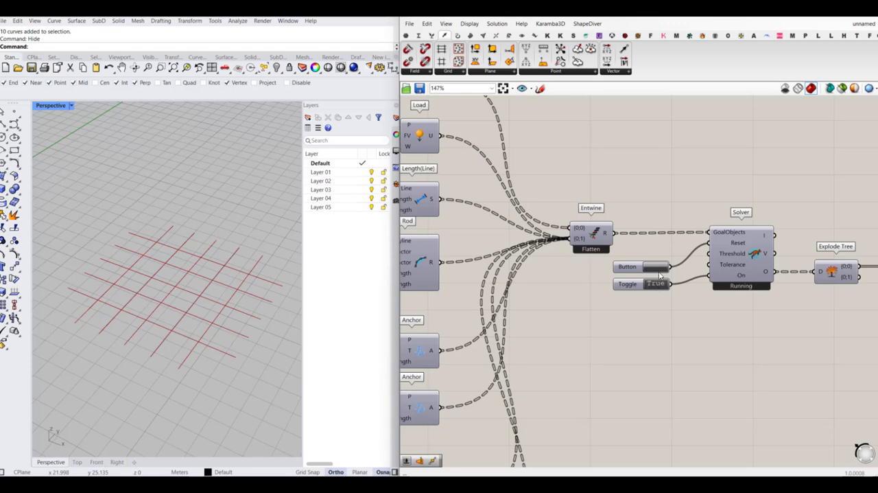
pyautogui.scroll(-4, 664, 272)
pyautogui.moveTo(412, 396); pyautogui.dragTo(527, 361, button='right')
pyautogui.scroll(4, 527, 361)
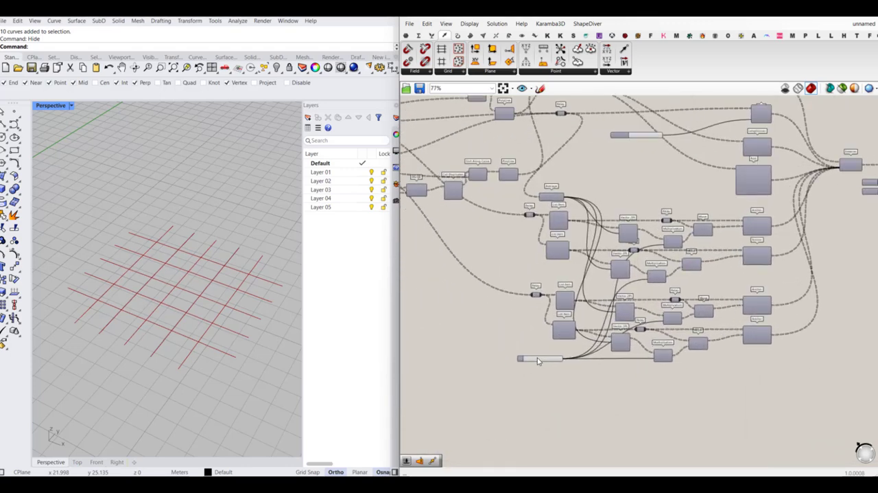
pyautogui.moveTo(519, 358); pyautogui.dragTo(498, 365)
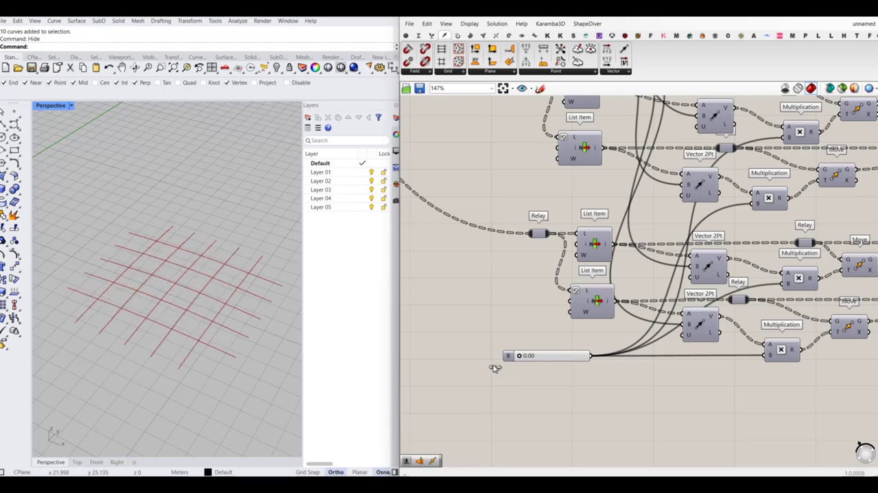
# - Set the Count slider feeding both Divide Curve components to 30
pyautogui.scroll(-4, 506, 309)
pyautogui.scroll(4, 506, 309)
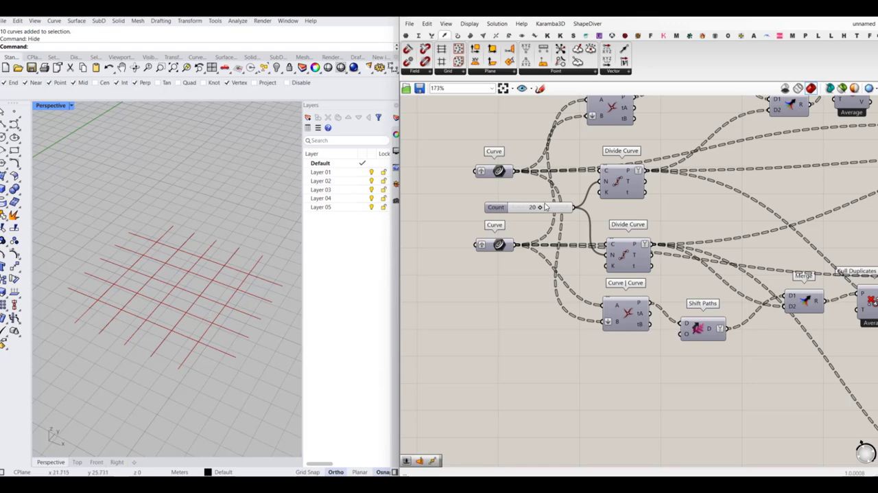
pyautogui.scroll(2, 545, 206)
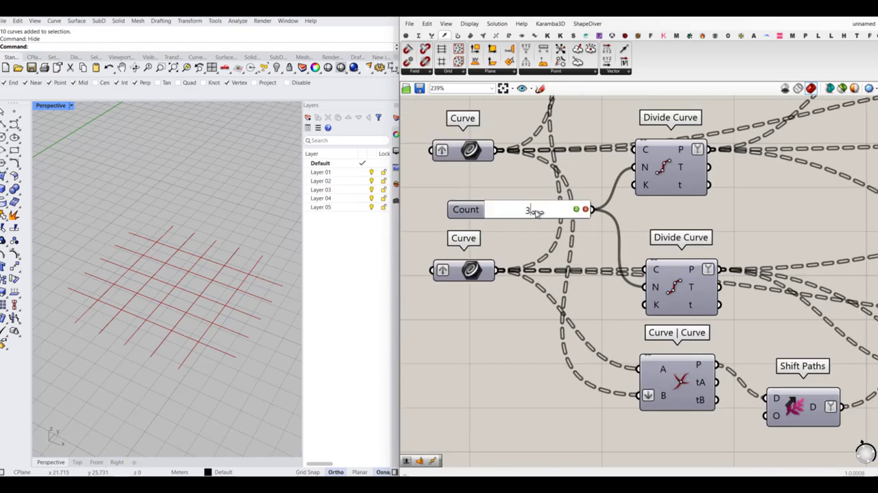
# - Try pulling the anchors inward with the slider feeding the Multiplication components, and reset the Kangaroo Solver
pyautogui.scroll(-6, 487, 332)
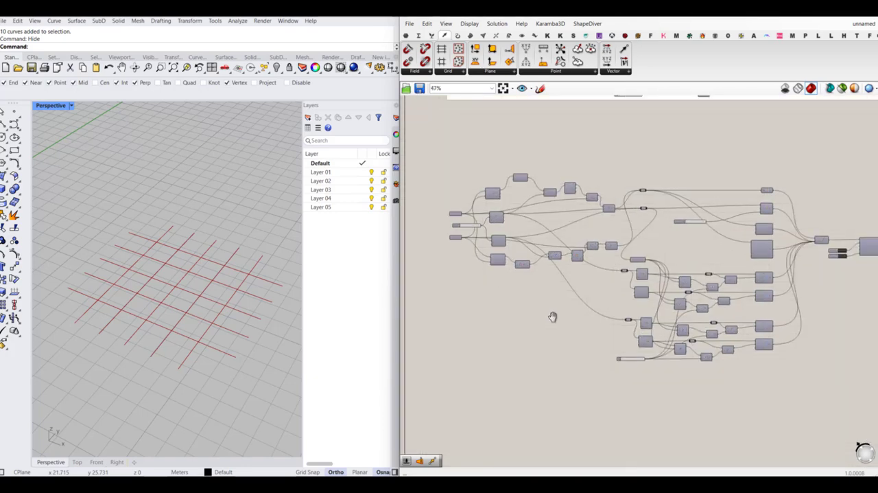
pyautogui.scroll(6, 555, 313)
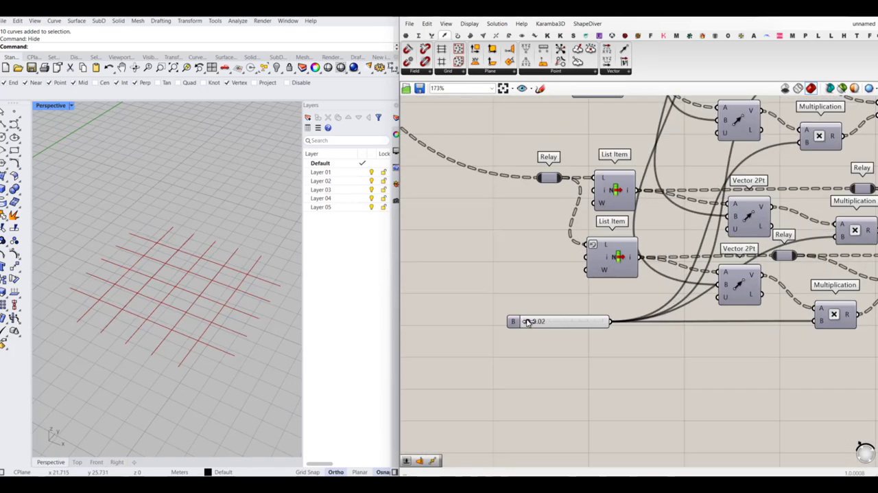
pyautogui.moveTo(528, 323); pyautogui.dragTo(469, 336)
pyautogui.scroll(-9, 519, 341)
pyautogui.scroll(8, 717, 247)
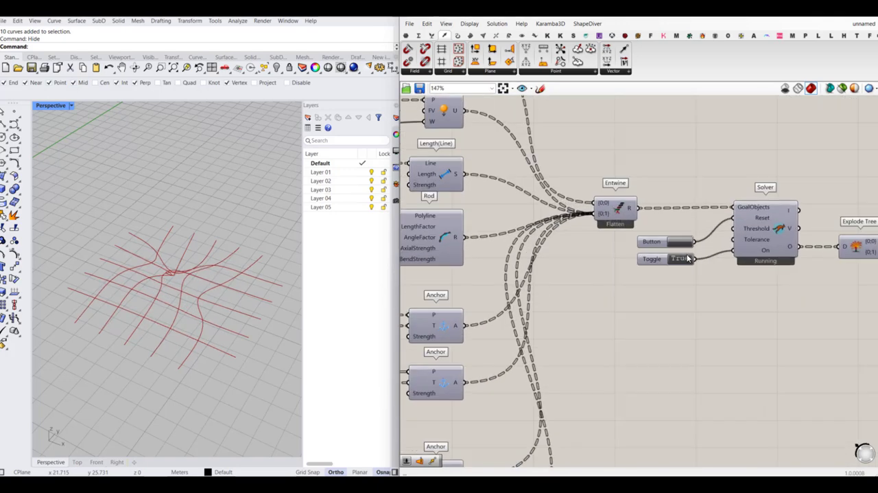
pyautogui.click(686, 248)
# - Raise the slider feeding the Multiplication components slightly so the grid bends up into a dome-shaped gridshell
pyautogui.scroll(-6, 686, 248)
pyautogui.scroll(6, 555, 343)
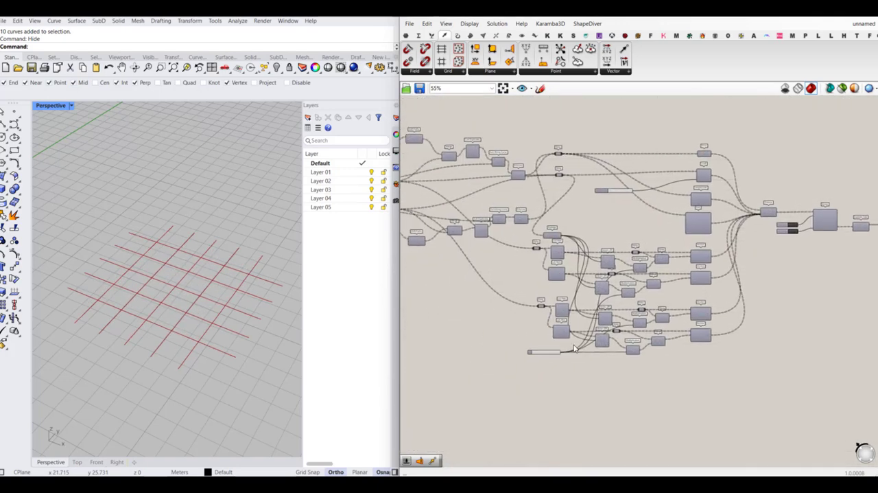
pyautogui.scroll(5, 554, 345)
pyautogui.moveTo(531, 341)
pyautogui.mouseDown()
pyautogui.moveTo(635, 350)
pyautogui.moveTo(533, 348)
pyautogui.mouseUp()
# - Add a Length component above the definition and connect both input Curve parameters to it
pyautogui.scroll(-8, 533, 348)
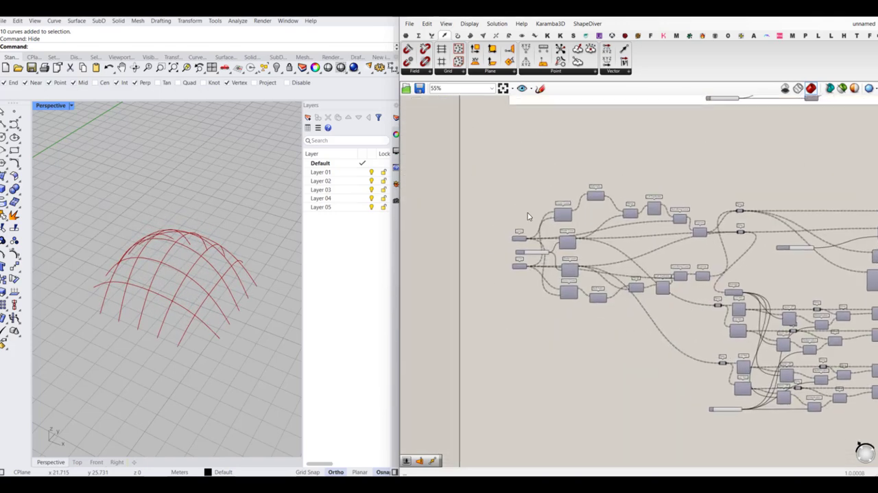
pyautogui.scroll(5, 545, 217)
pyautogui.doubleClick(557, 188)
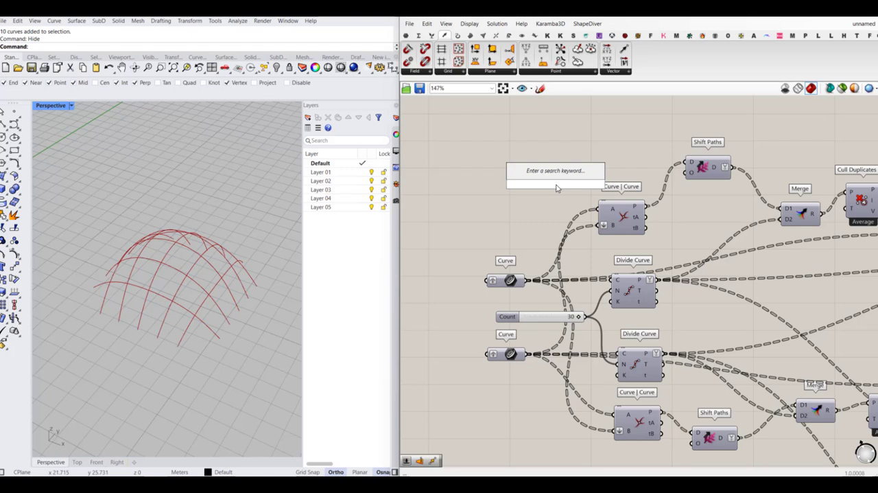
pyautogui.write('length')
pyautogui.press('Return')
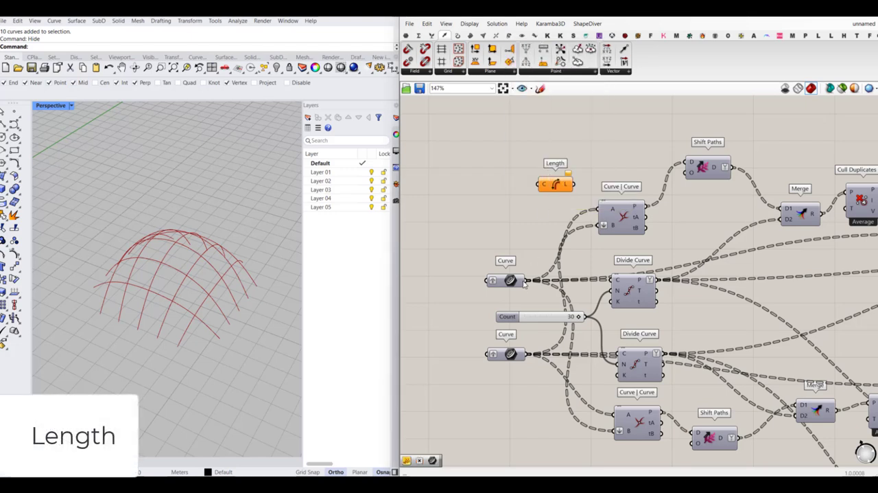
pyautogui.moveTo(530, 191); pyautogui.dragTo(527, 353)
pyautogui.scroll(-3, 540, 221)
pyautogui.moveTo(551, 214); pyautogui.dragTo(456, 300, button='right')
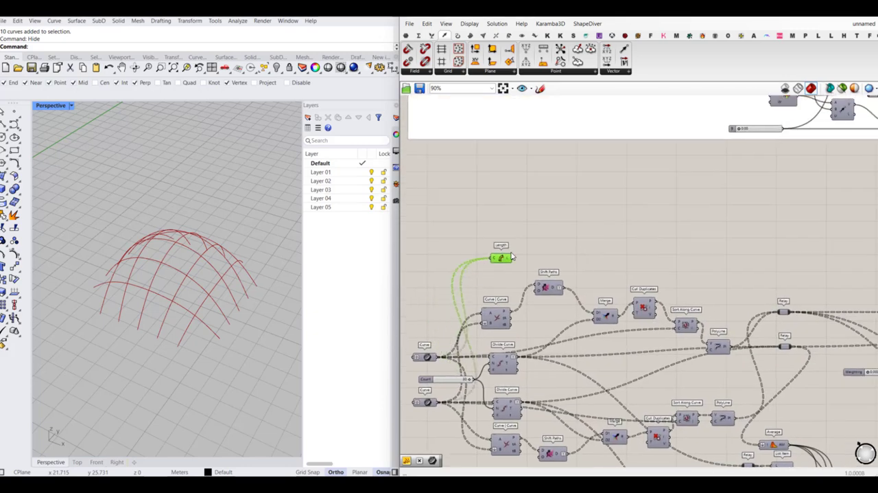
# - Add a Panel beside the Length component and connect the length output to it
pyautogui.click(405, 35)
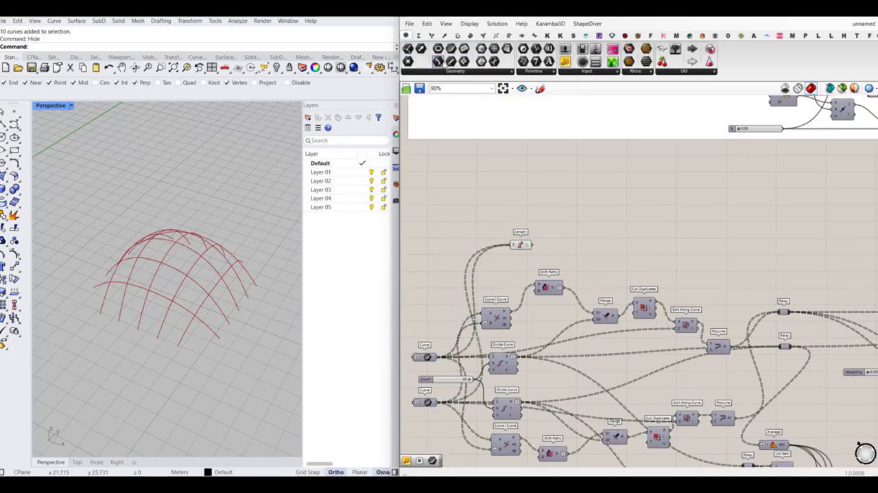
pyautogui.scroll(3, 575, 245)
pyautogui.click(574, 244)
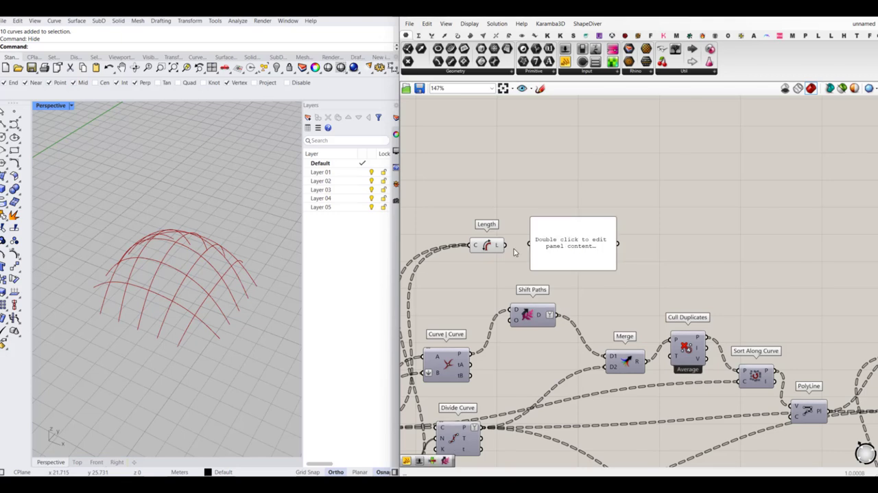
pyautogui.moveTo(529, 246); pyautogui.dragTo(504, 245)
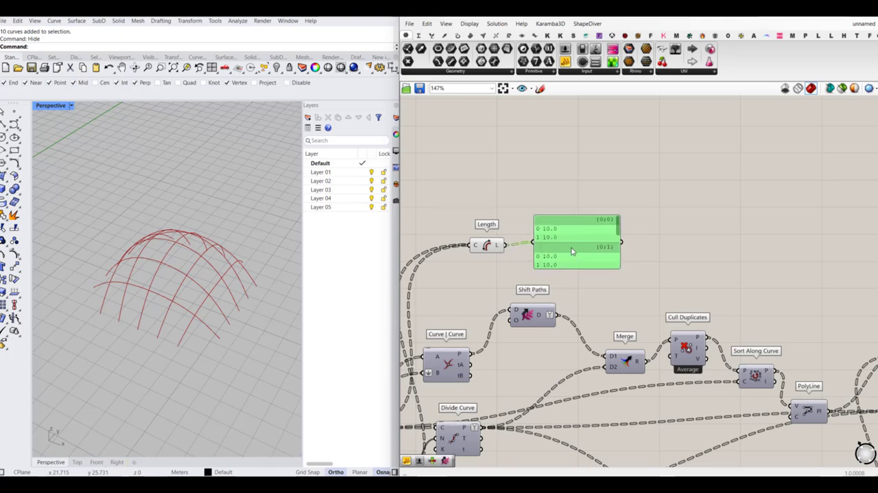
# - Flatten the Length component's curve input and enlarge the panel to show the whole list
pyautogui.rightClick(478, 245)
pyautogui.click(501, 307)
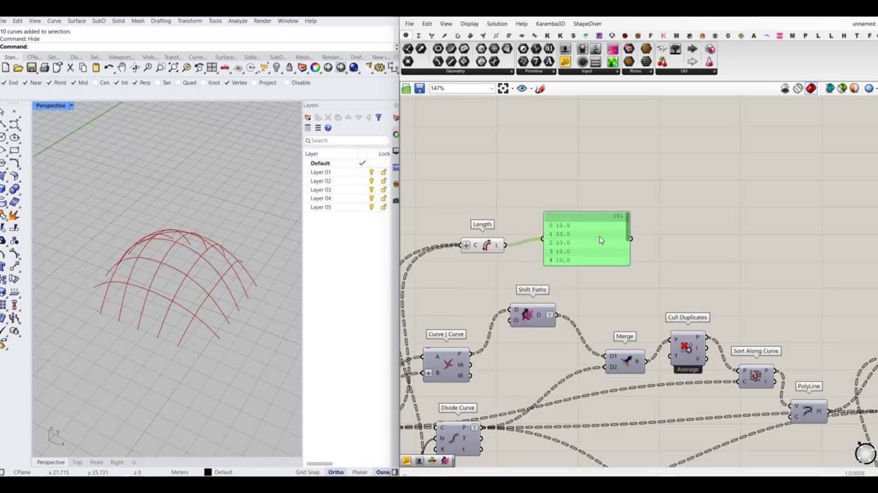
pyautogui.moveTo(578, 290); pyautogui.dragTo(584, 238)
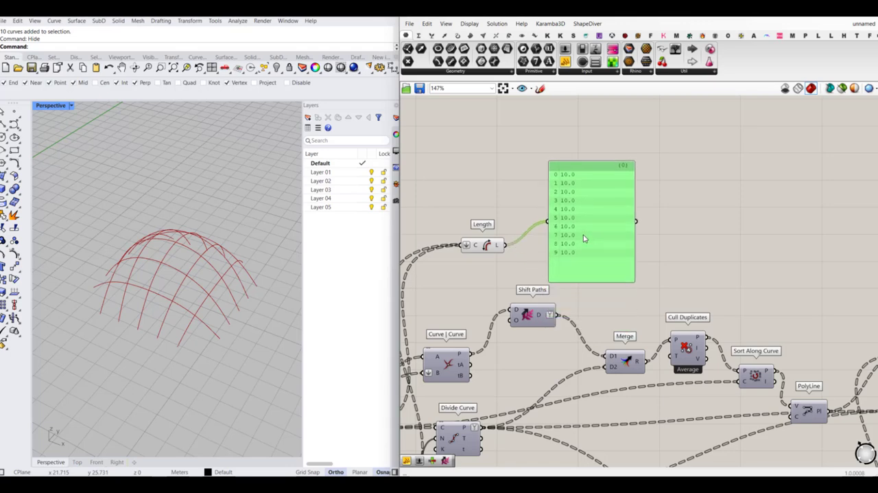
# - Add a Length component after the Curve parameter holding the solver's output and connect that curve to it
pyautogui.scroll(-6, 478, 210)
pyautogui.scroll(4, 696, 280)
pyautogui.doubleClick(704, 278)
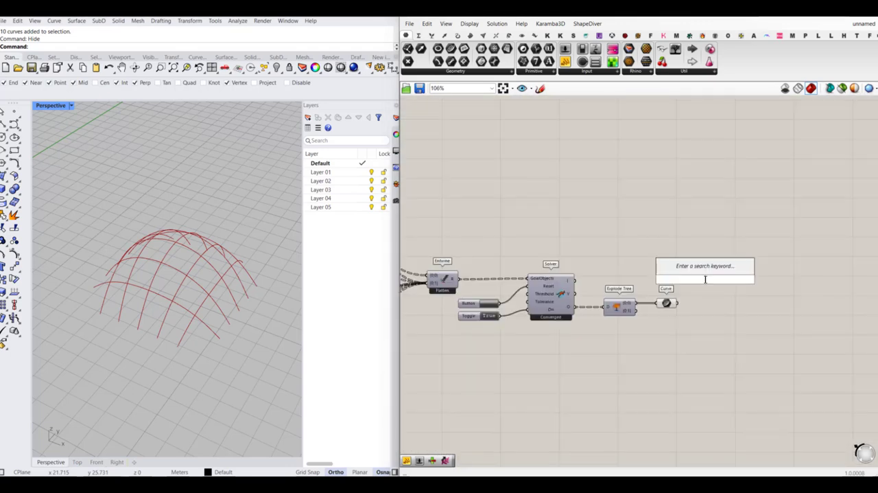
pyautogui.write('leng')
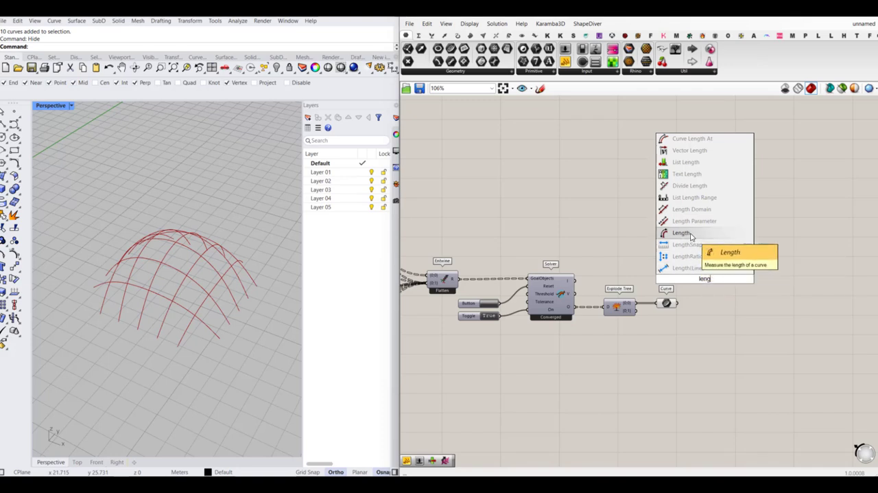
pyautogui.press('Return')
pyautogui.scroll(2, 705, 294)
pyautogui.moveTo(677, 319); pyautogui.dragTo(675, 318)
pyautogui.moveTo(736, 273); pyautogui.dragTo(651, 263, button='right')
# - Add a Panel beside the new Length component, connect the length output, and enlarge the panel to show the full list
pyautogui.moveTo(566, 63); pyautogui.dragTo(696, 255)
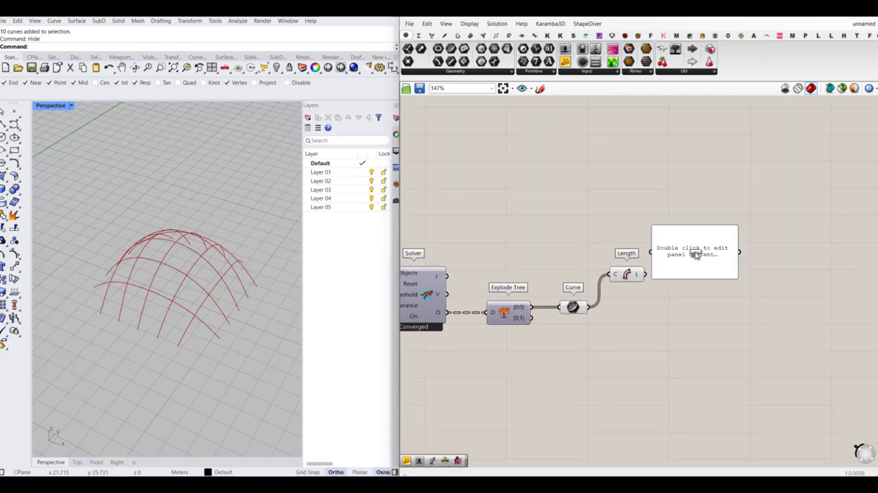
pyautogui.moveTo(645, 274); pyautogui.dragTo(680, 330)
pyautogui.moveTo(688, 300); pyautogui.dragTo(707, 295)
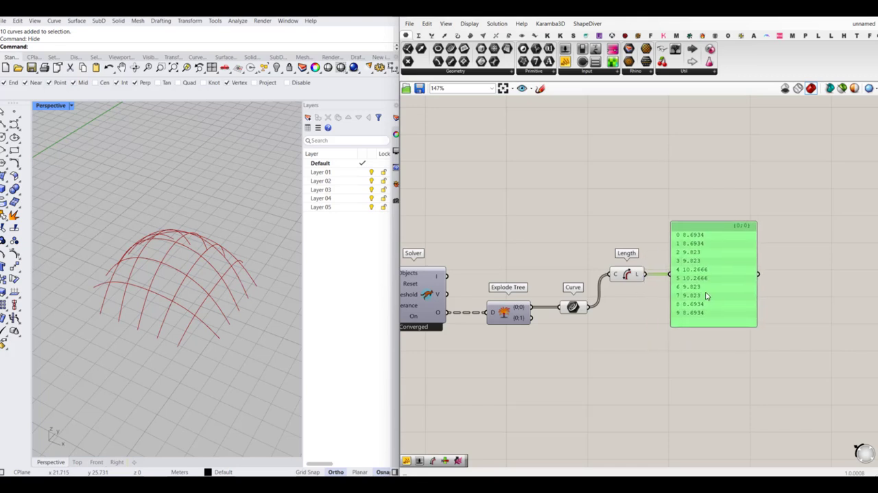
pyautogui.click(636, 309)
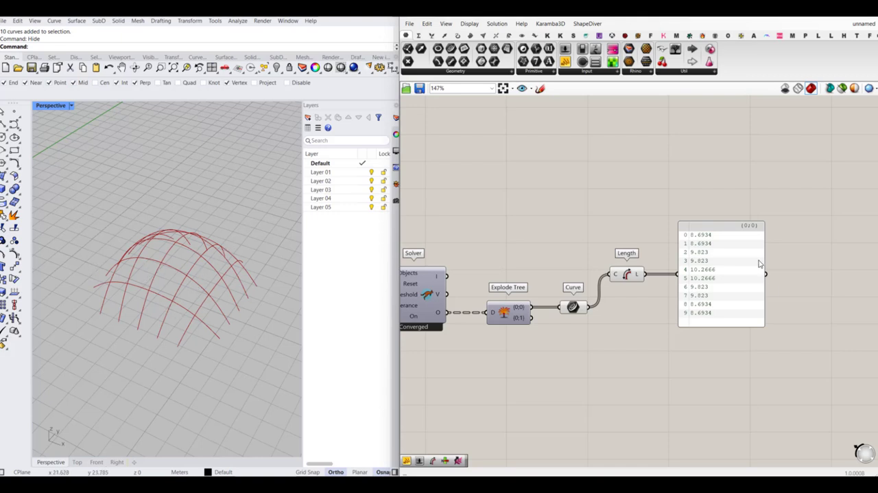
# - Add an Explode component below the Weighting slider and feed it the polylines from the upper Relay
pyautogui.scroll(-3, 741, 242)
pyautogui.moveTo(531, 247); pyautogui.dragTo(662, 267, button='right')
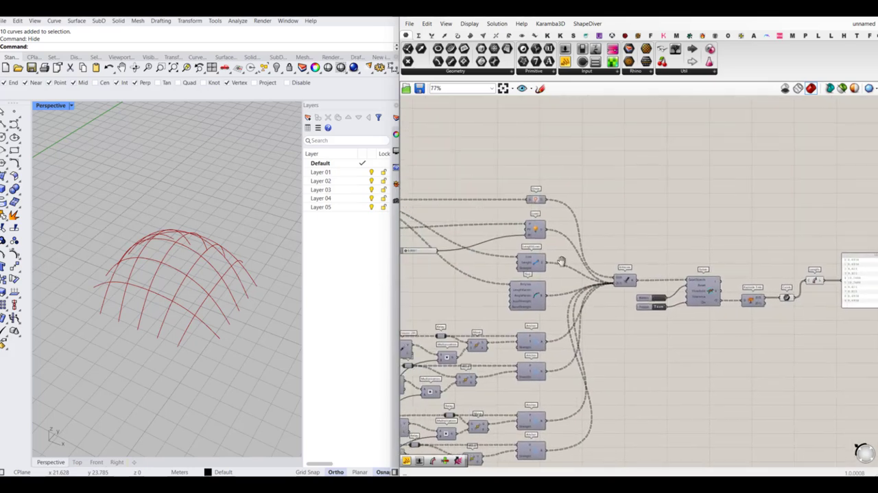
pyautogui.moveTo(561, 261); pyautogui.dragTo(731, 297, button='right')
pyautogui.scroll(3, 553, 306)
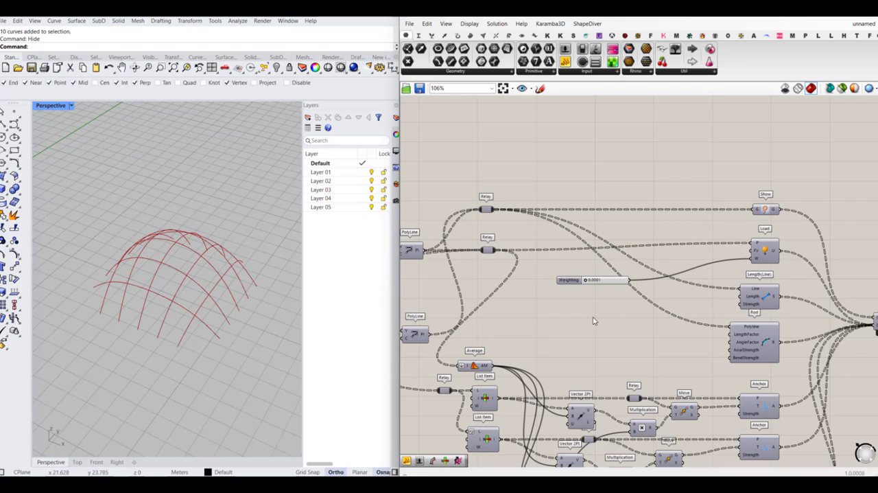
pyautogui.doubleClick(566, 318)
pyautogui.write('explode')
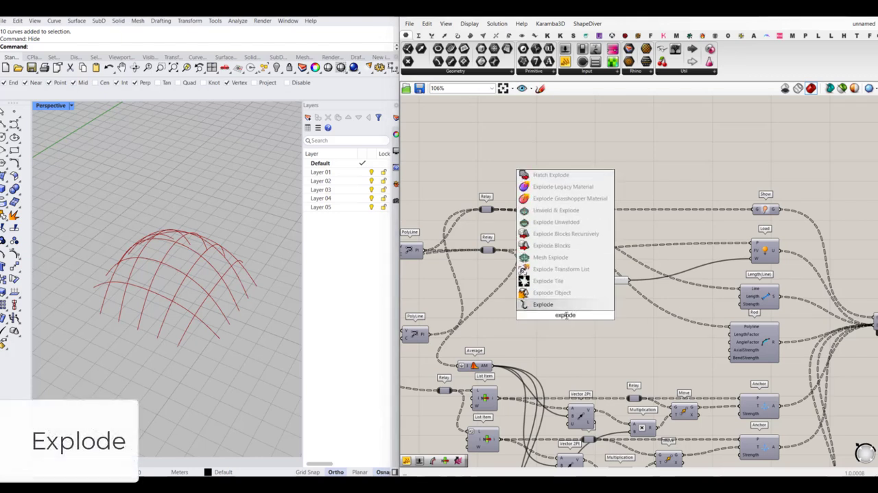
pyautogui.press('Return')
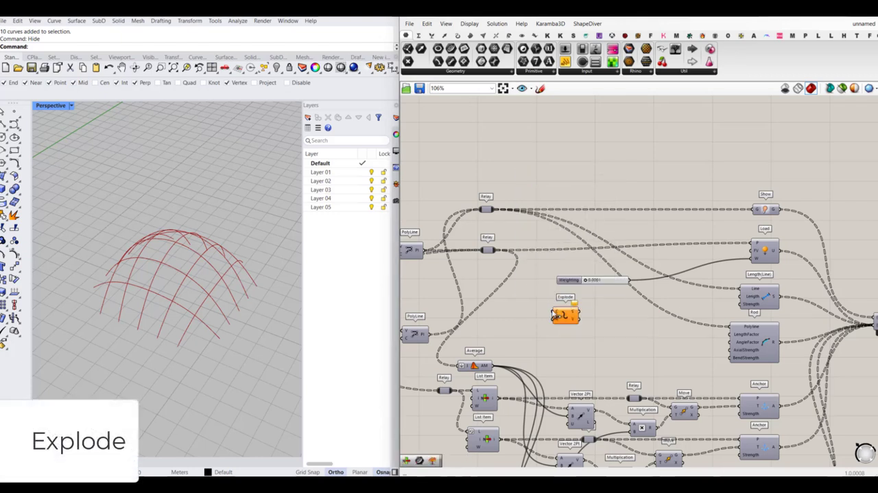
pyautogui.moveTo(486, 209); pyautogui.dragTo(592, 314)
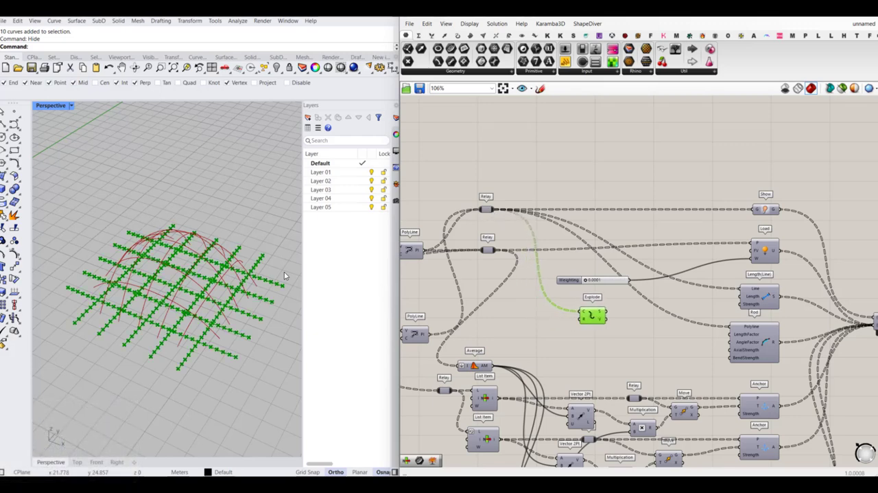
# - Connect Explode's segments output to the Line input of the Length(Line) goal and turn off Explode's preview
pyautogui.scroll(3, 620, 330)
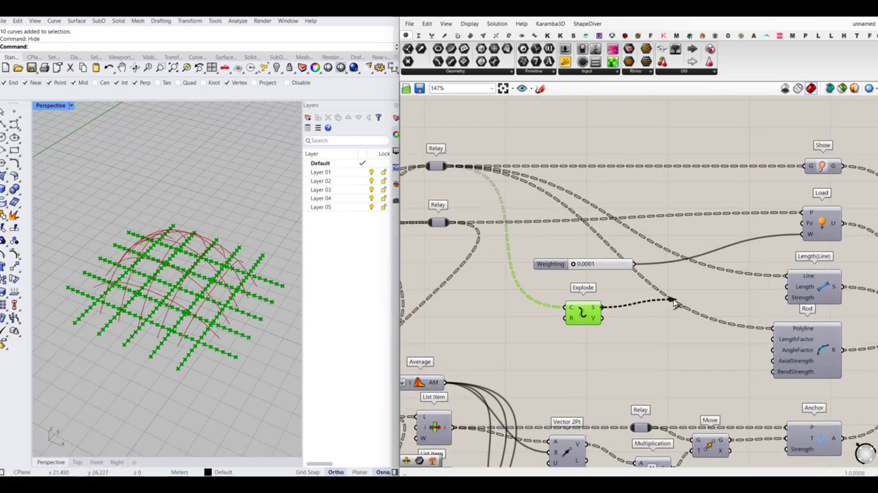
pyautogui.moveTo(789, 276); pyautogui.dragTo(788, 276)
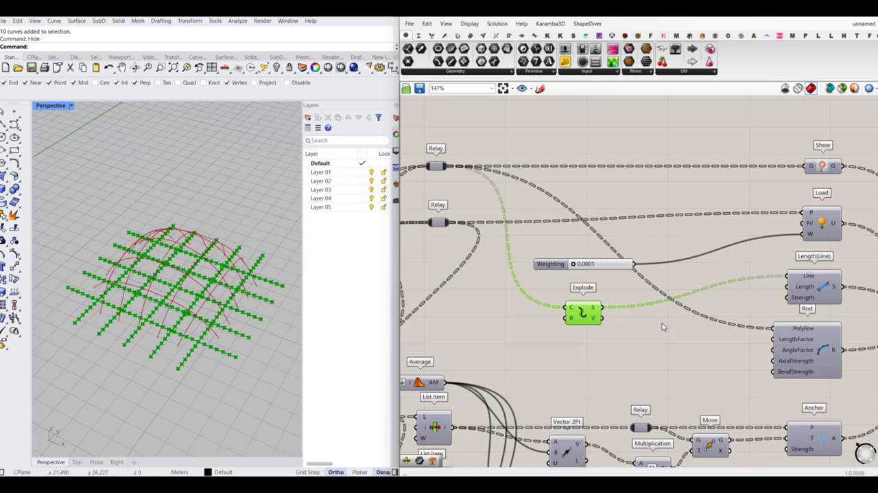
pyautogui.middleClick(582, 313)
pyautogui.click(609, 289)
pyautogui.click(667, 358)
pyautogui.scroll(-4, 782, 299)
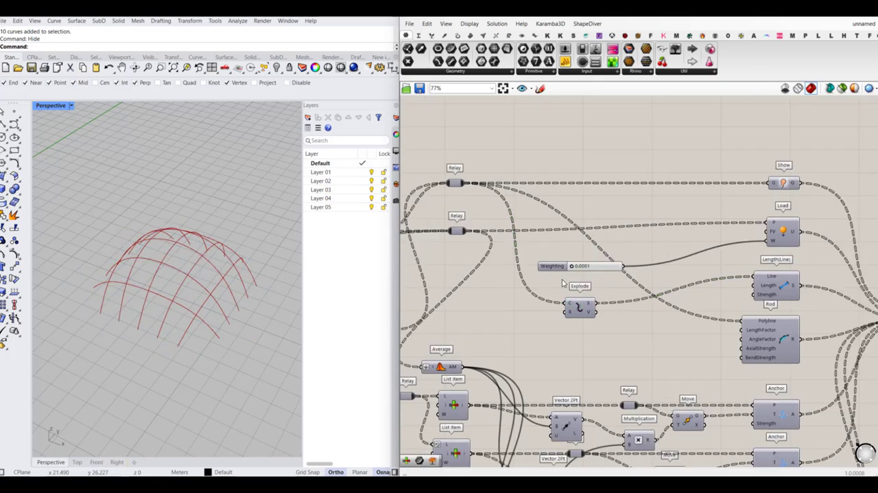
# - Reset the Kangaroo solver and set slider B, which feeds the Multiplication components, to 0.00
pyautogui.moveTo(782, 295); pyautogui.dragTo(621, 281, button='right')
pyautogui.scroll(6, 819, 315)
pyautogui.moveTo(818, 315); pyautogui.dragTo(685, 293, button='right')
pyautogui.click(518, 285)
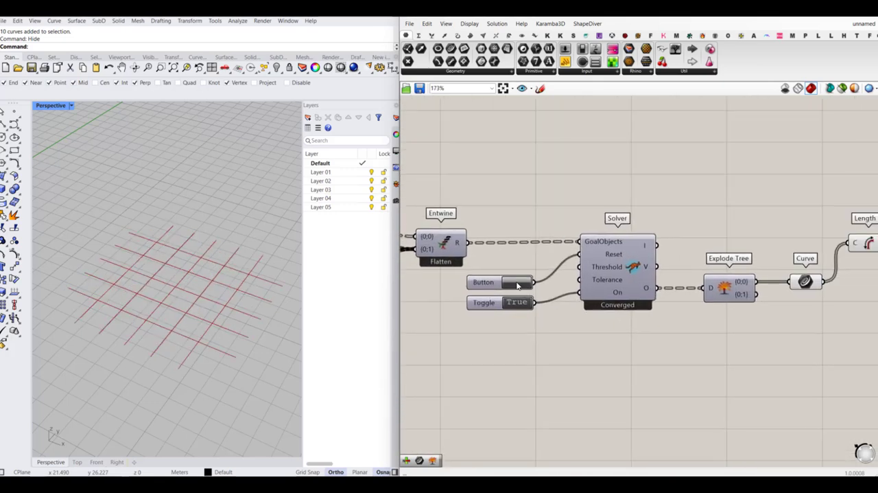
pyautogui.scroll(-8, 626, 309)
pyautogui.moveTo(633, 312); pyautogui.dragTo(822, 266, button='right')
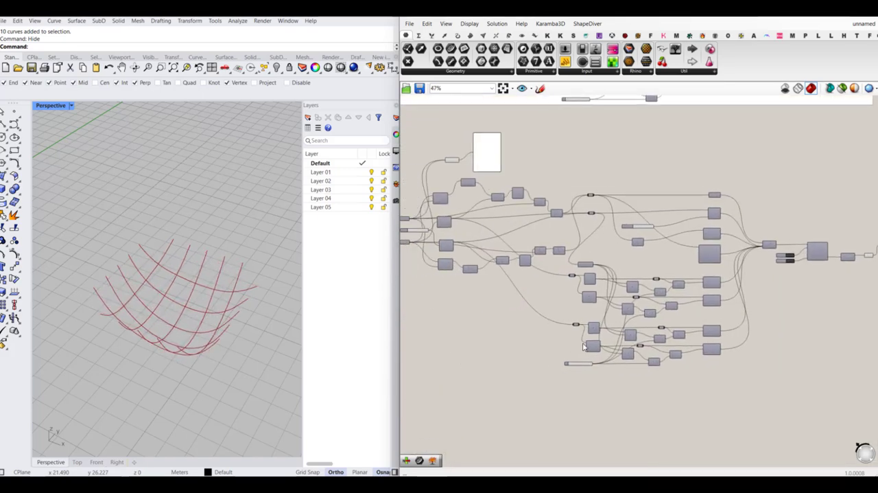
pyautogui.scroll(5, 569, 363)
pyautogui.scroll(5, 593, 370)
pyautogui.moveTo(549, 364); pyautogui.dragTo(501, 366)
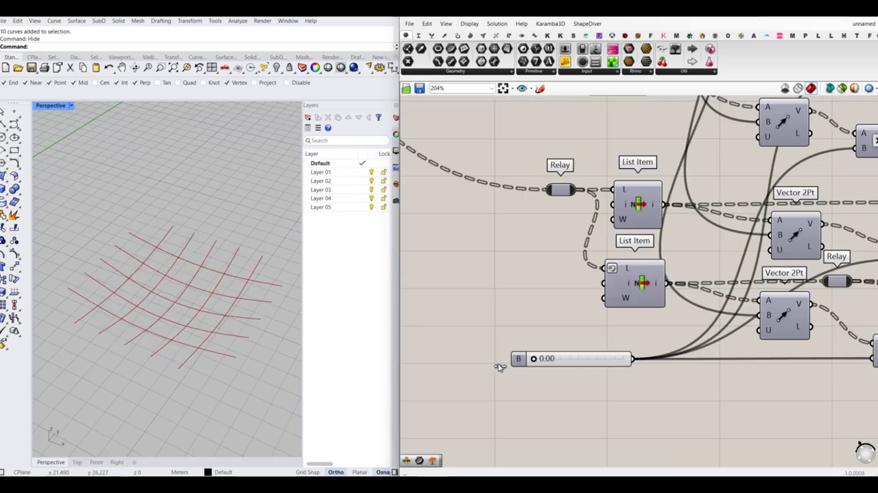
# - Reset the solver with the anchors at their start positions and raise slider B to 0.32
pyautogui.scroll(-6, 469, 339)
pyautogui.moveTo(208, 317); pyautogui.dragTo(212, 290, button='right')
pyautogui.scroll(-5, 484, 303)
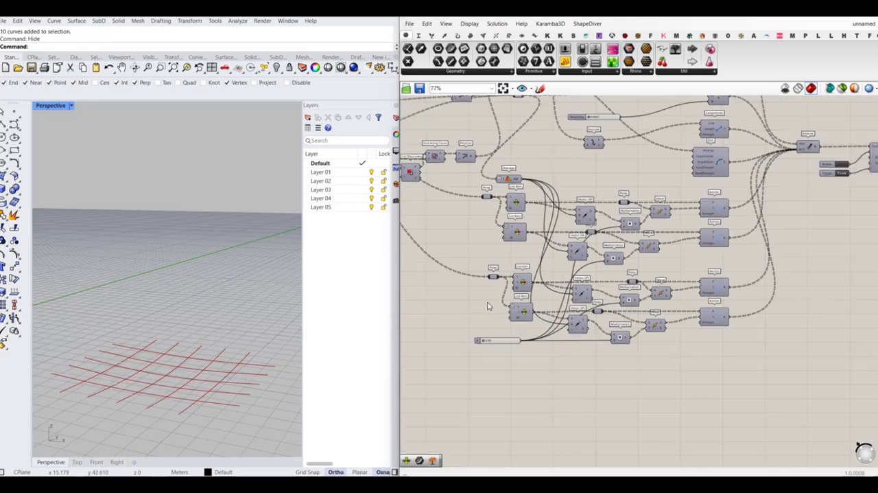
pyautogui.moveTo(688, 229); pyautogui.dragTo(647, 243, button='right')
pyautogui.scroll(8, 652, 236)
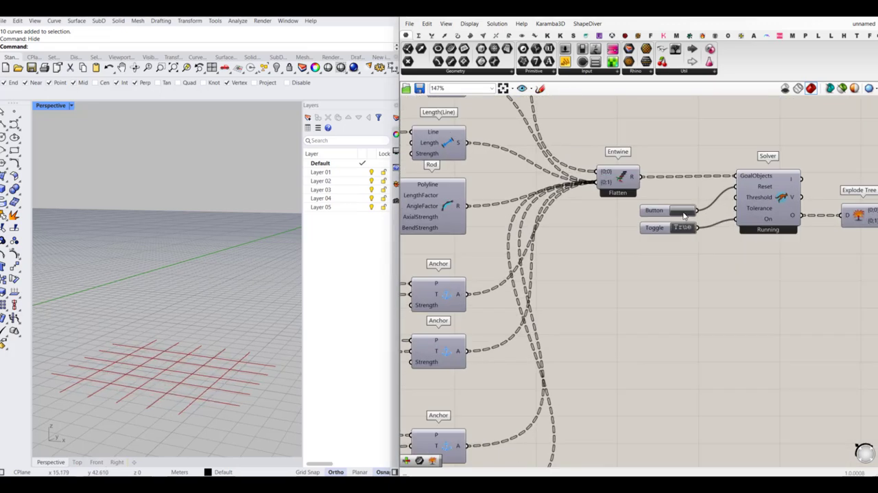
pyautogui.scroll(-6, 682, 221)
pyautogui.scroll(8, 526, 353)
pyautogui.scroll(1, 526, 354)
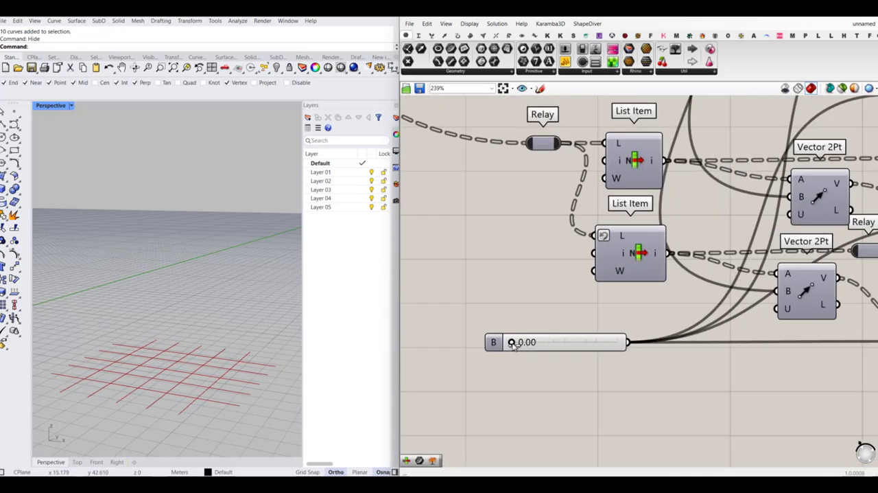
pyautogui.moveTo(511, 342); pyautogui.dragTo(546, 343)
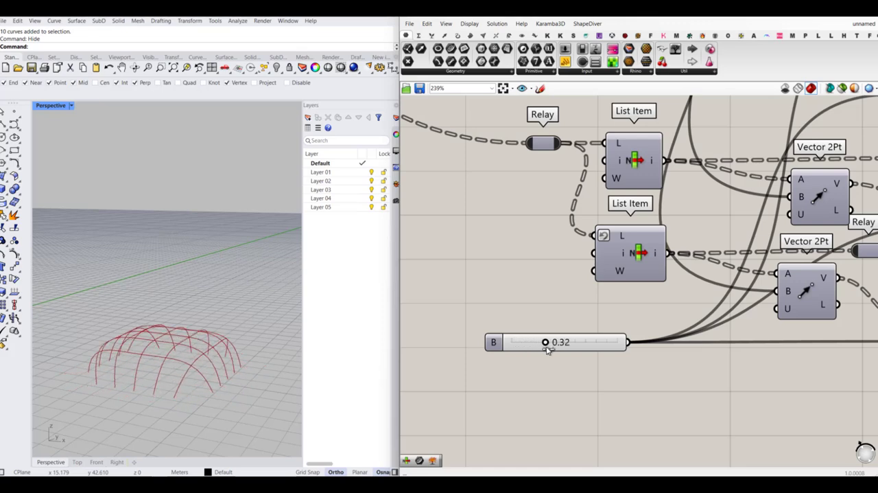
# - Add a number slider with the value 100 and connect it to the Strength input of the Length(Line) goal
pyautogui.scroll(-8, 546, 342)
pyautogui.moveTo(649, 300); pyautogui.dragTo(620, 303, button='right')
pyautogui.scroll(8, 714, 209)
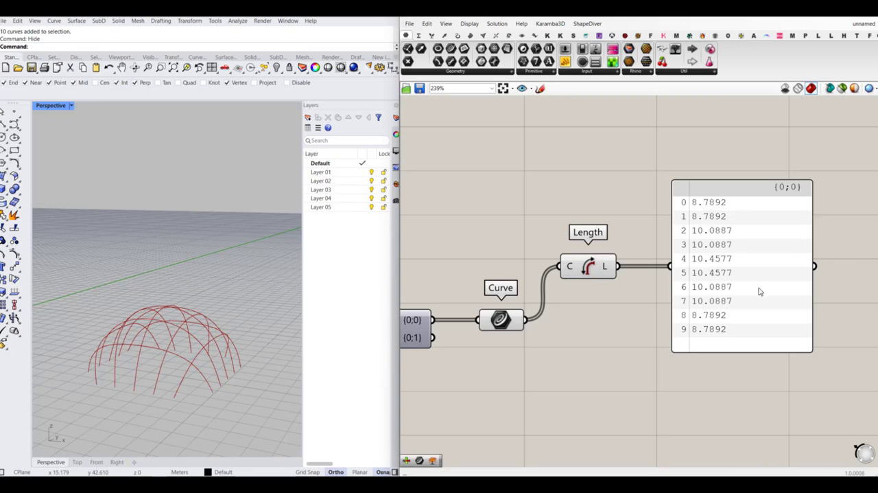
pyautogui.scroll(-10, 757, 288)
pyautogui.scroll(5, 611, 295)
pyautogui.scroll(3, 611, 295)
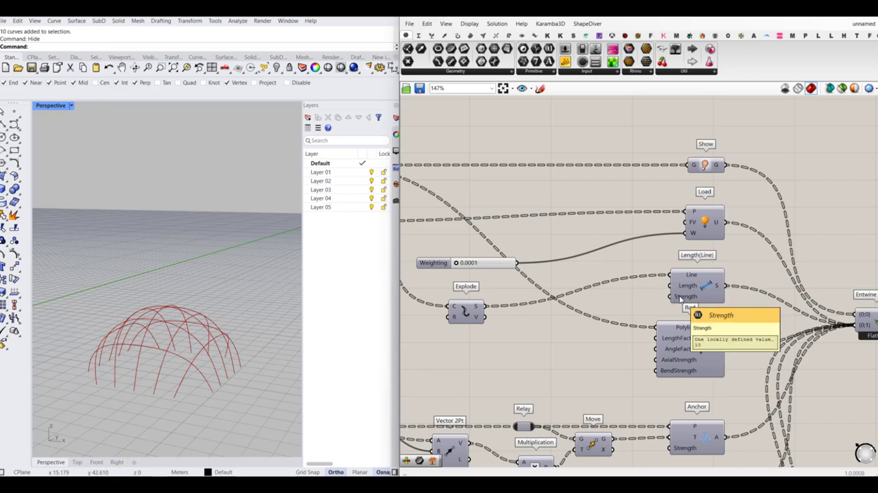
pyautogui.doubleClick(636, 310)
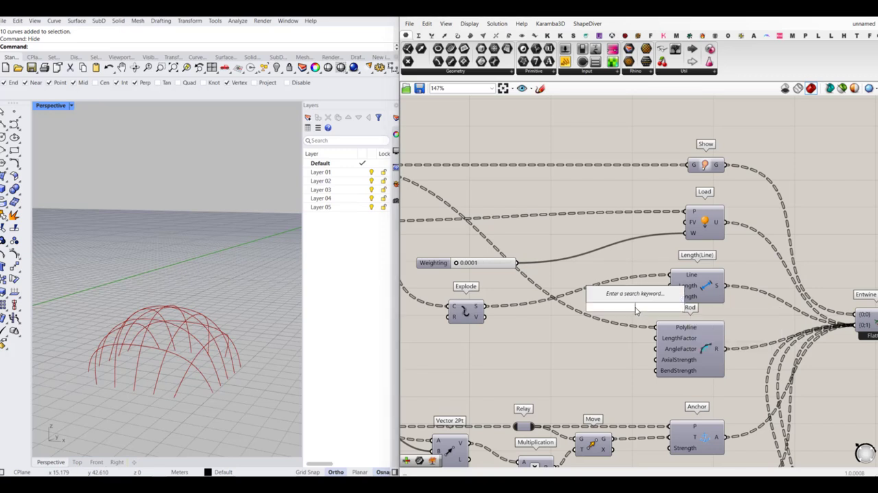
pyautogui.write('100')
pyautogui.press('Return')
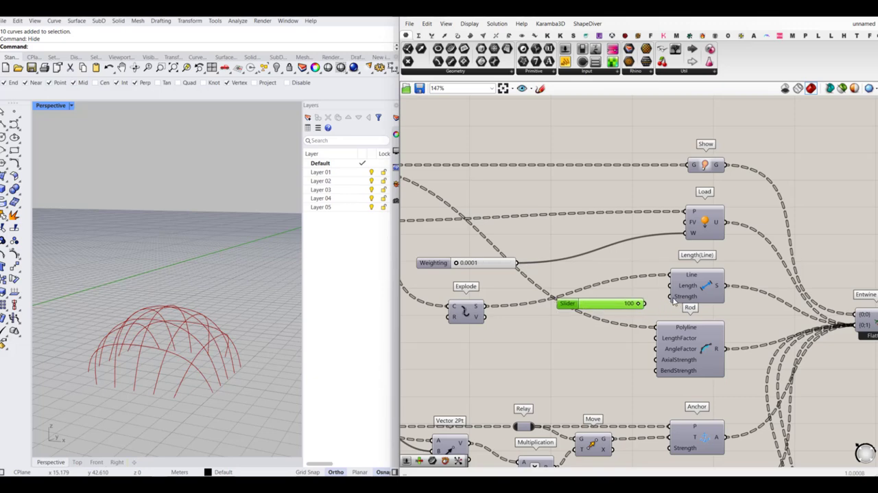
pyautogui.scroll(-2, 553, 308)
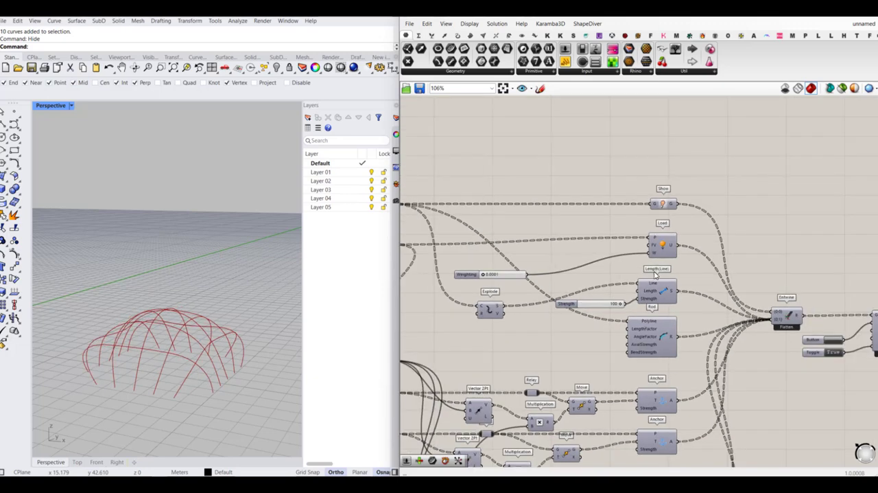
# - Reset the solver to rerun the simulation with the Length(Line) strength of 100
pyautogui.scroll(3, 628, 315)
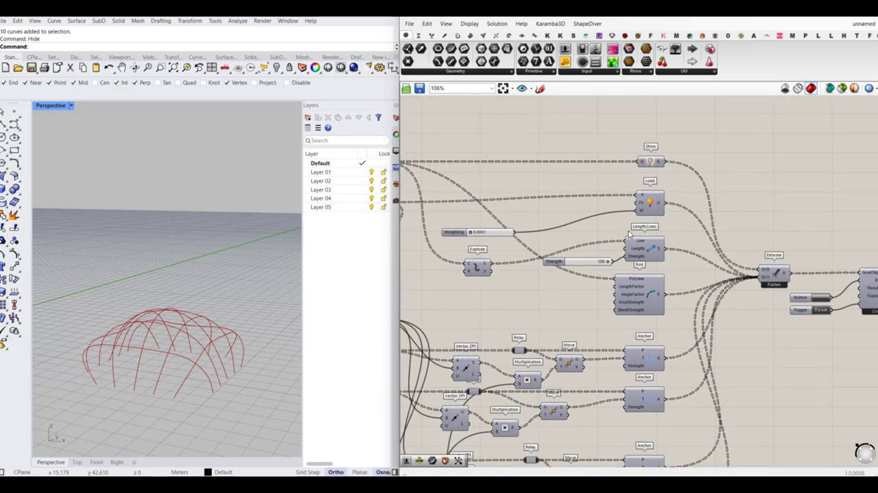
pyautogui.scroll(-5, 565, 320)
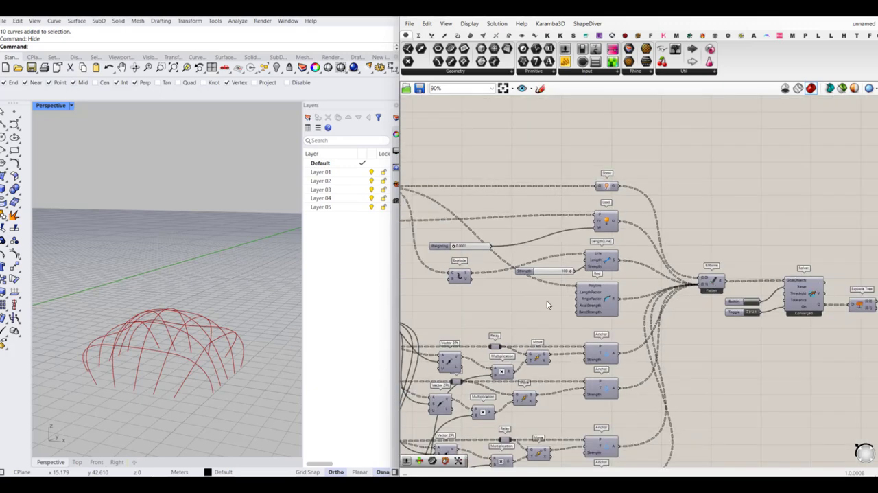
pyautogui.scroll(4, 702, 284)
pyautogui.click(630, 287)
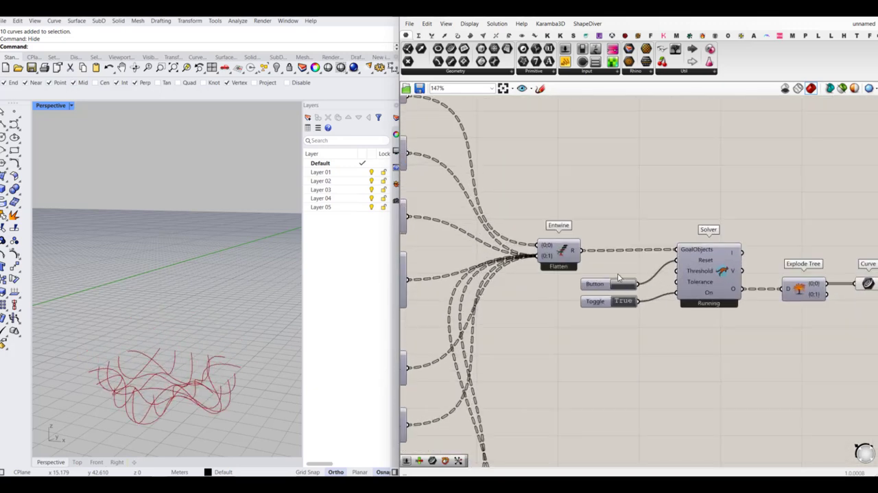
# - Set slider B back to 0.00 and reset the solver to restore the flat starting grid
pyautogui.scroll(-3, 617, 278)
pyautogui.moveTo(556, 348); pyautogui.dragTo(753, 313, button='right')
pyautogui.moveTo(531, 317); pyautogui.dragTo(626, 315, button='right')
pyautogui.scroll(-3, 616, 188)
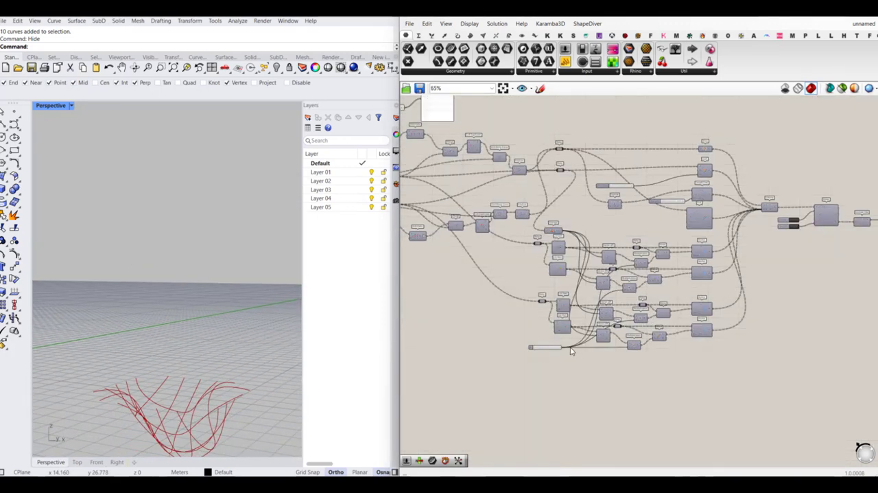
pyautogui.scroll(7, 571, 350)
pyautogui.moveTo(523, 348); pyautogui.dragTo(465, 348)
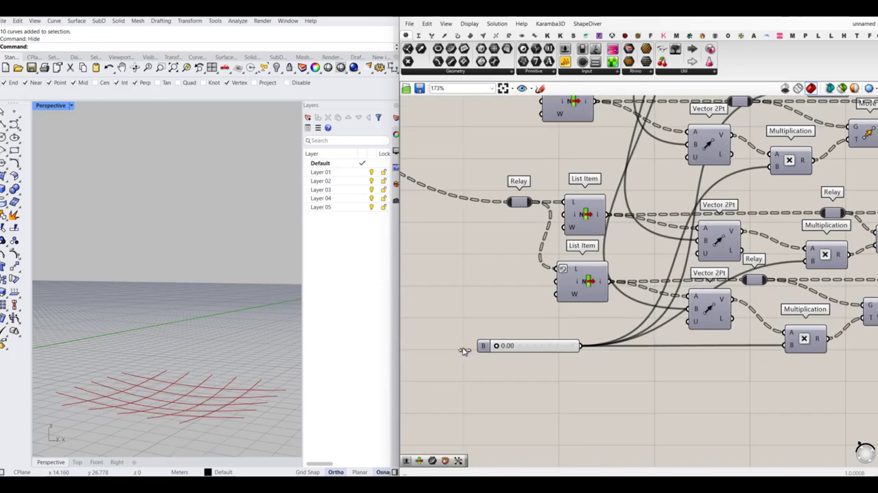
pyautogui.scroll(-1, 490, 293)
pyautogui.scroll(-2, 733, 370)
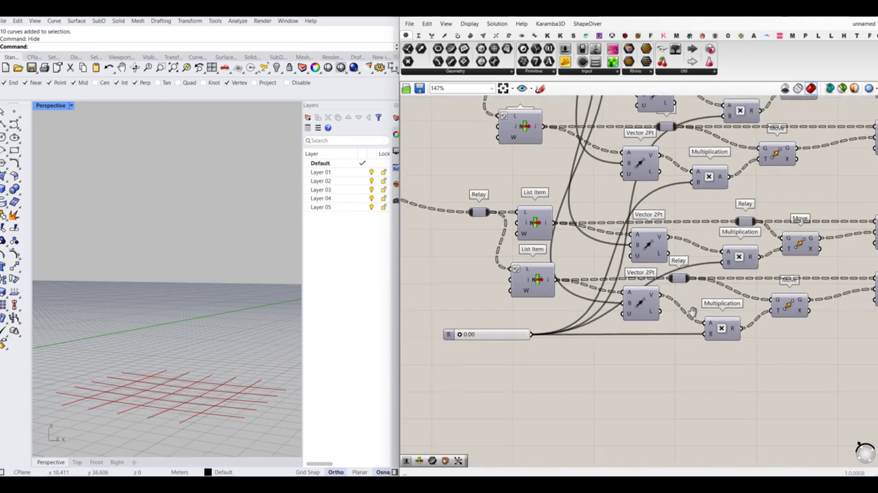
# - Add a Kangaroo Floor goal component and place it directly below the lowest Anchor
pyautogui.doubleClick(727, 348)
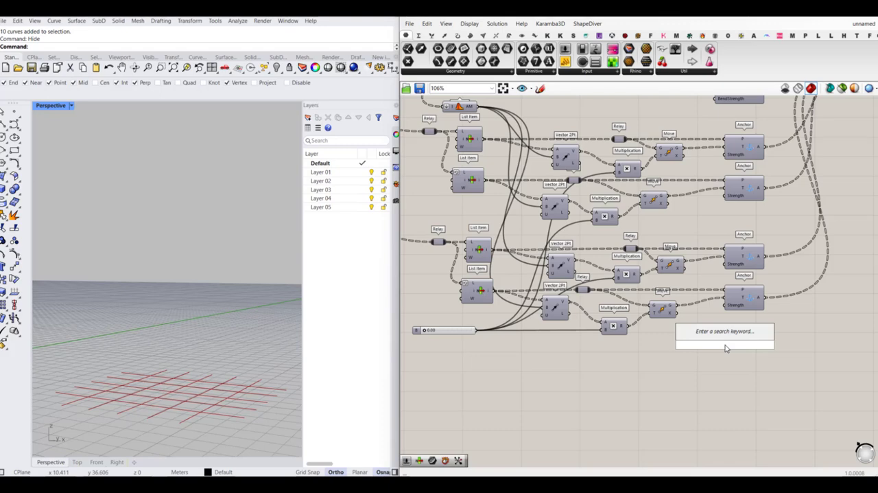
pyautogui.write('floo')
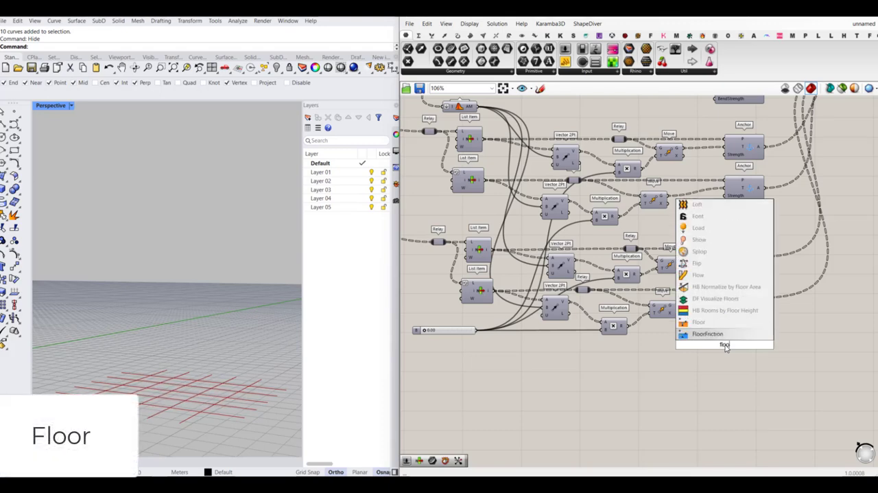
pyautogui.click(723, 324)
pyautogui.scroll(3, 730, 352)
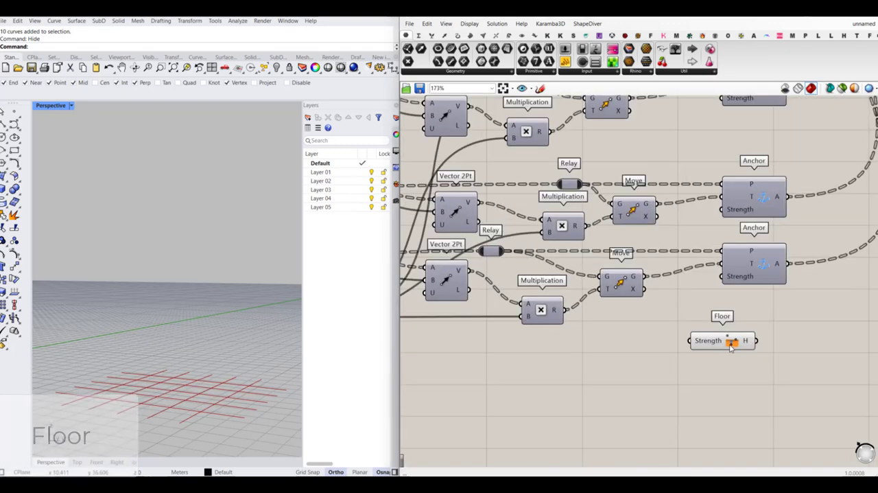
pyautogui.moveTo(734, 345); pyautogui.dragTo(765, 341)
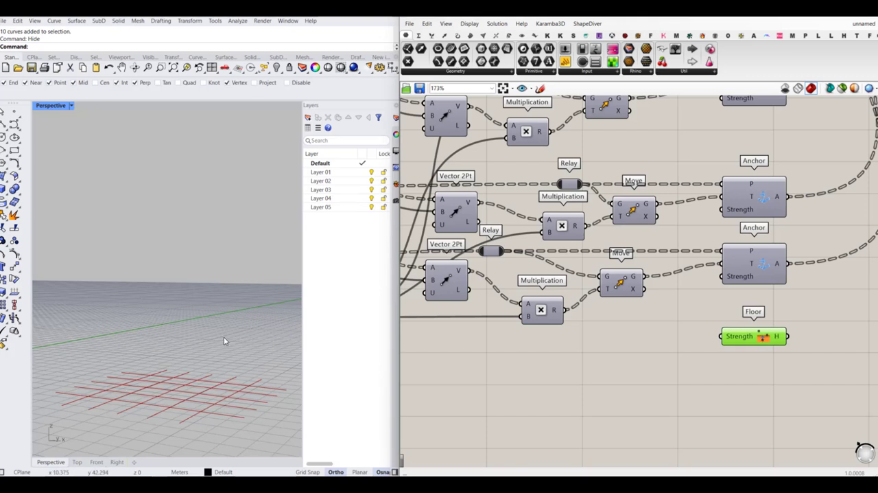
# - Connect the Floor goal's output to the second input of the flattened Entwine alongside the other goals
pyautogui.moveTo(822, 327); pyautogui.dragTo(795, 324, button='right')
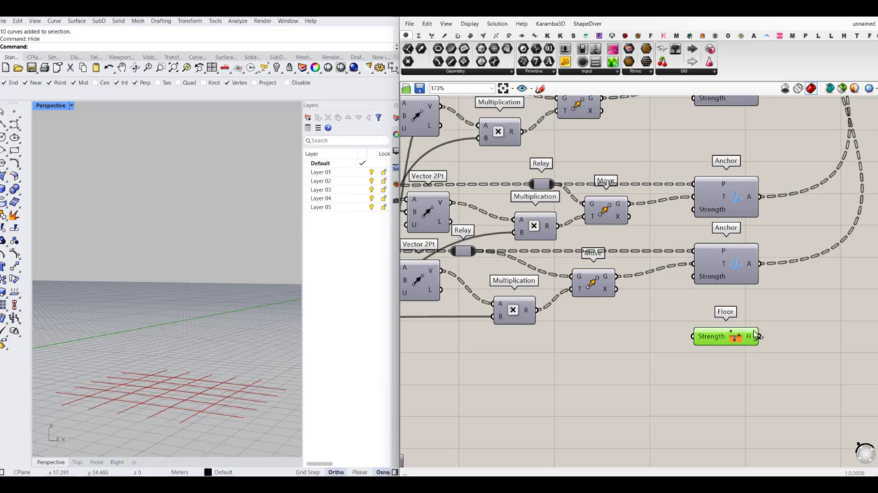
pyautogui.scroll(-6, 789, 319)
pyautogui.keyDown('shift'); pyautogui.moveTo(756, 335); pyautogui.dragTo(801, 161); pyautogui.keyUp('shift')
pyautogui.scroll(4, 813, 158)
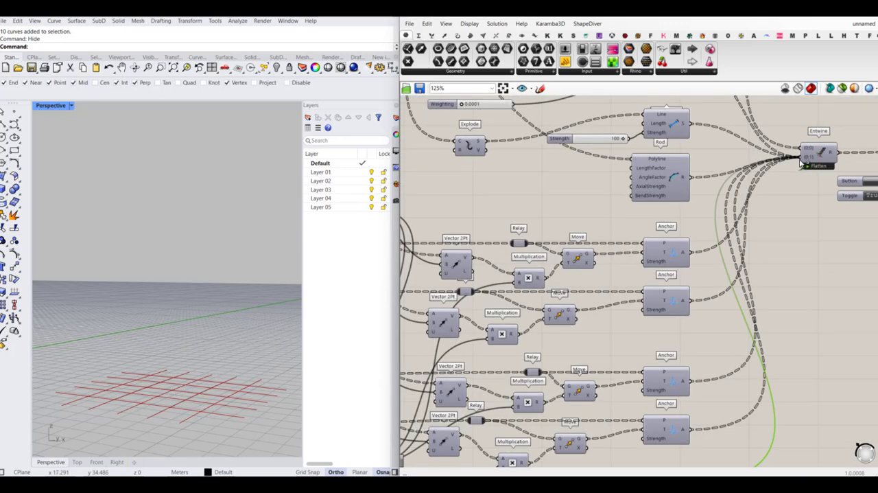
pyautogui.scroll(-5, 778, 288)
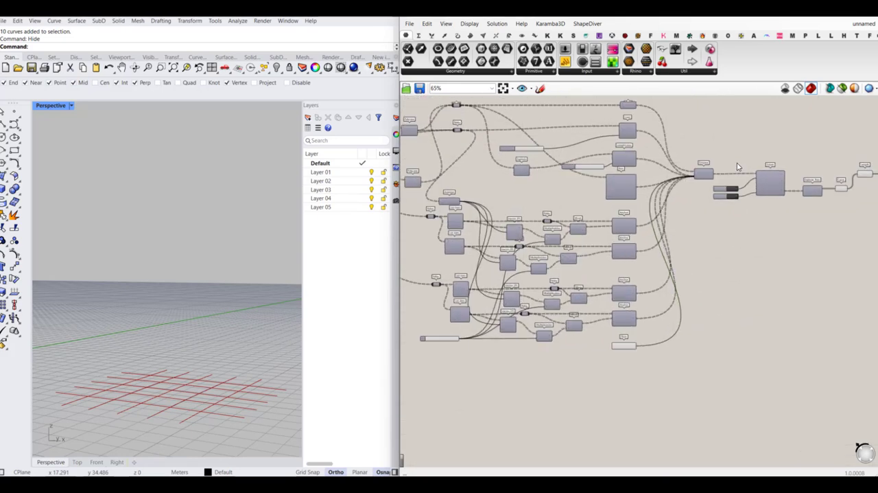
# - Set slider B to 0.17 and check the curve lengths and the shape of the gridshell
pyautogui.scroll(4, 738, 167)
pyautogui.scroll(-4, 659, 296)
pyautogui.scroll(10, 467, 333)
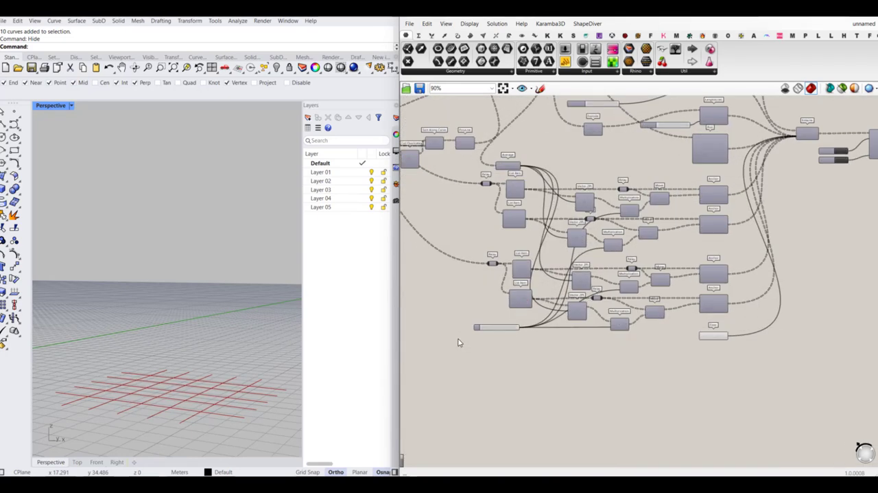
pyautogui.moveTo(464, 320); pyautogui.dragTo(479, 320)
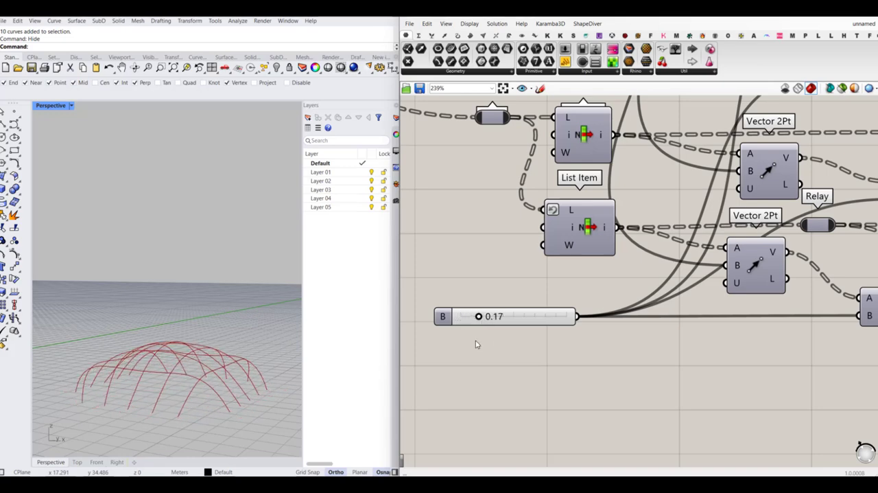
pyautogui.scroll(-8, 477, 343)
pyautogui.scroll(5, 681, 231)
pyautogui.scroll(4, 683, 288)
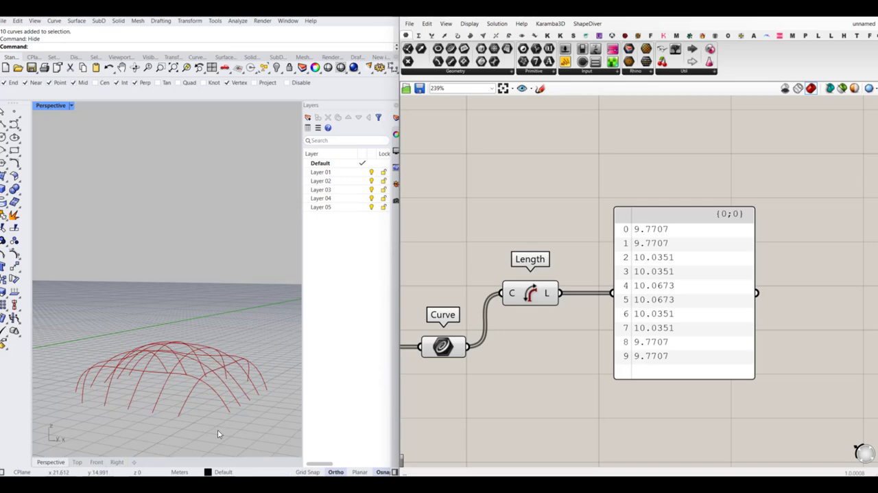
pyautogui.moveTo(218, 434); pyautogui.dragTo(197, 377, button='right')
pyautogui.scroll(-6, 756, 336)
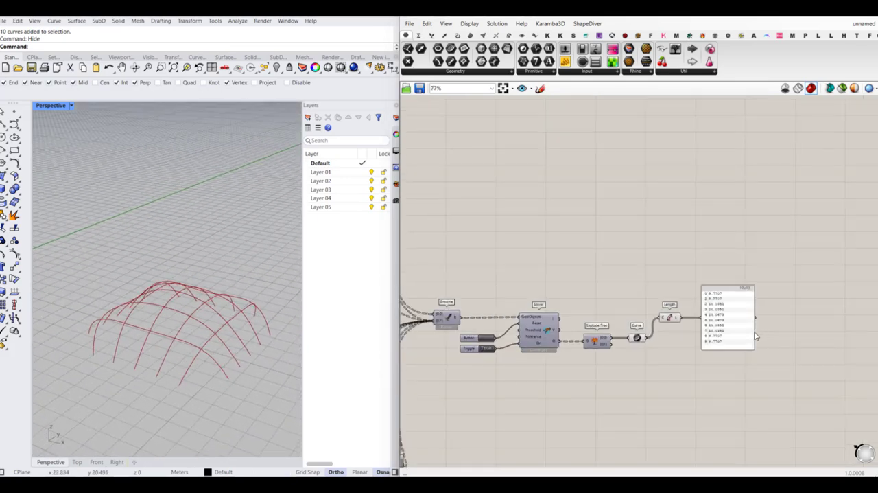
# - Replace the Length(Line) goal's Strength slider with a new slider set to 200 and check the curve lengths
pyautogui.scroll(-3, 756, 335)
pyautogui.scroll(8, 568, 309)
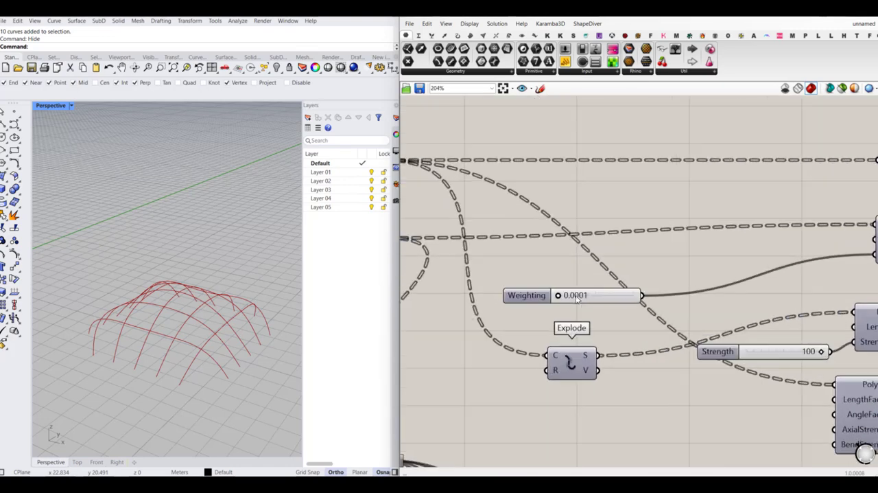
pyautogui.scroll(-3, 576, 297)
pyautogui.scroll(3, 710, 329)
pyautogui.moveTo(711, 330); pyautogui.dragTo(663, 346)
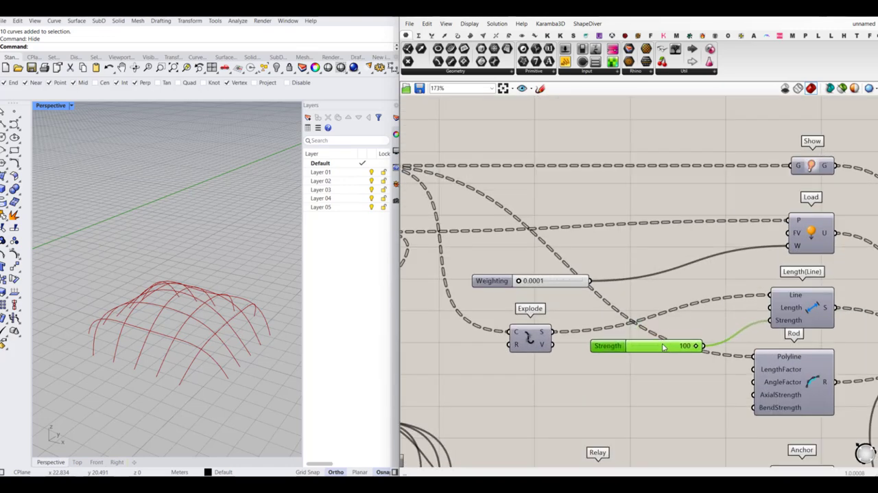
pyautogui.doubleClick(619, 369)
pyautogui.write('200')
pyautogui.press('Return')
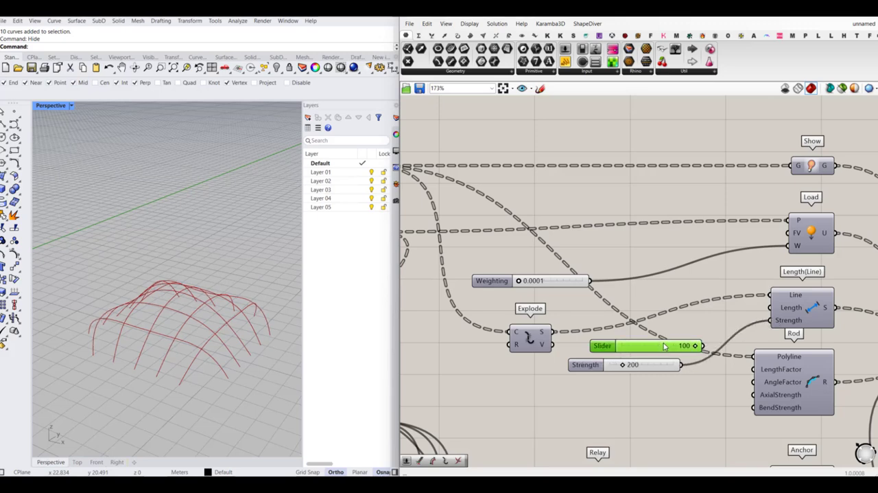
pyautogui.scroll(-5, 665, 347)
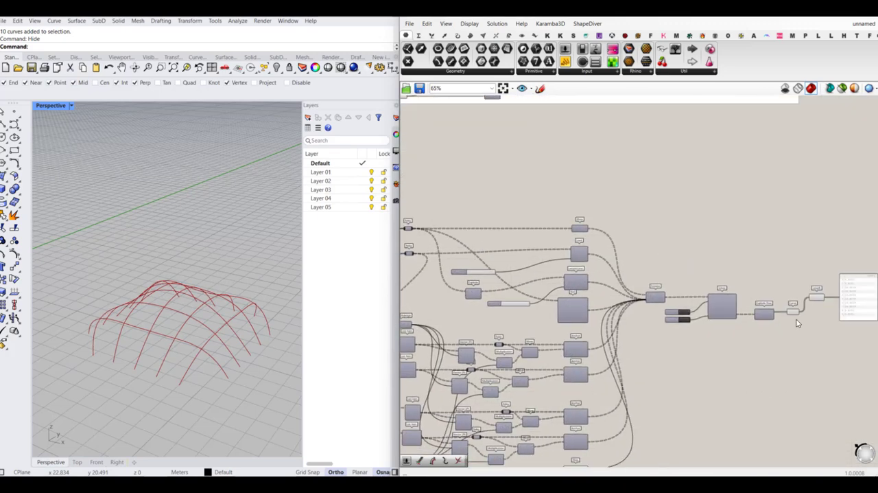
pyautogui.scroll(4, 798, 323)
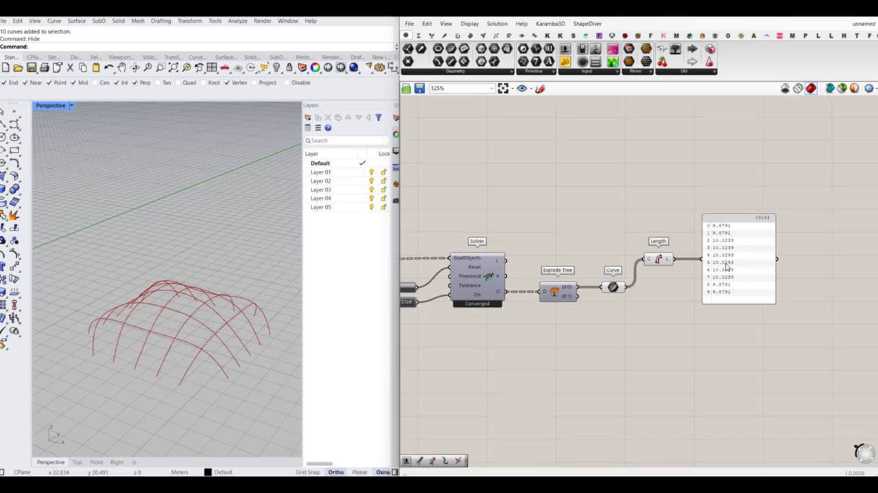
# - Flatten the grid by setting slider B to 0.00 and reset the solver
pyautogui.scroll(-4, 534, 306)
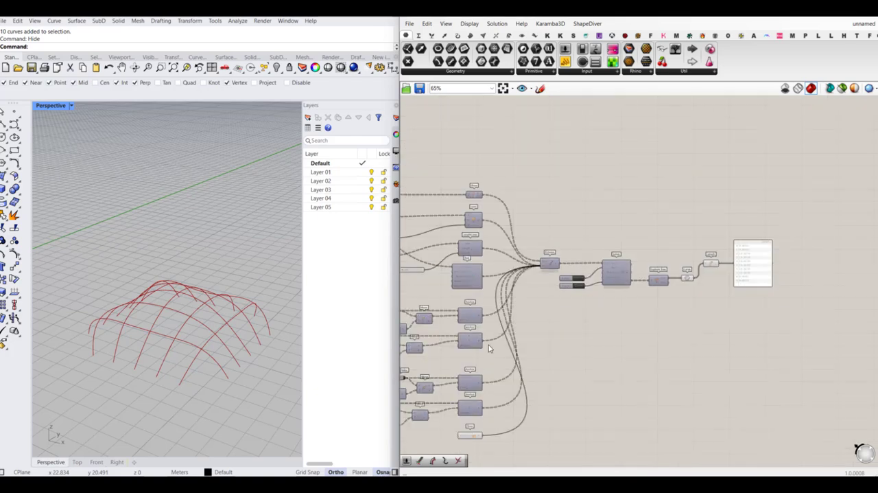
pyautogui.scroll(8, 487, 422)
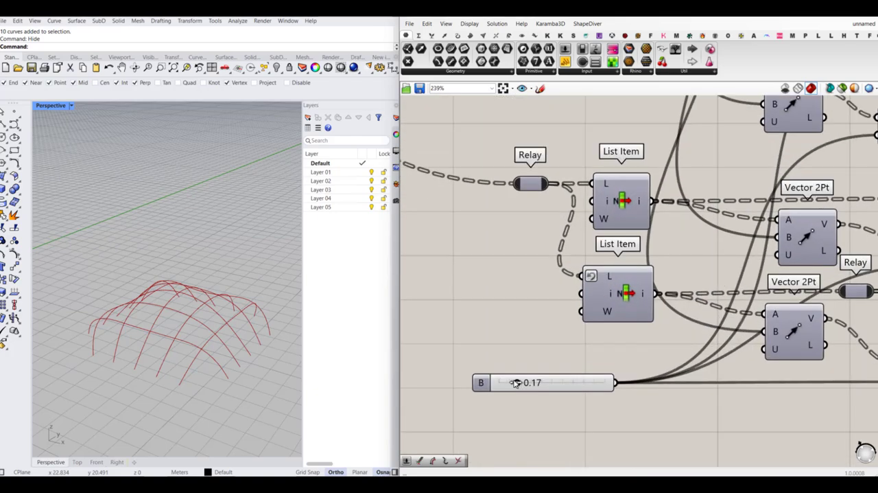
pyautogui.moveTo(516, 382); pyautogui.dragTo(480, 382)
pyautogui.scroll(-7, 481, 382)
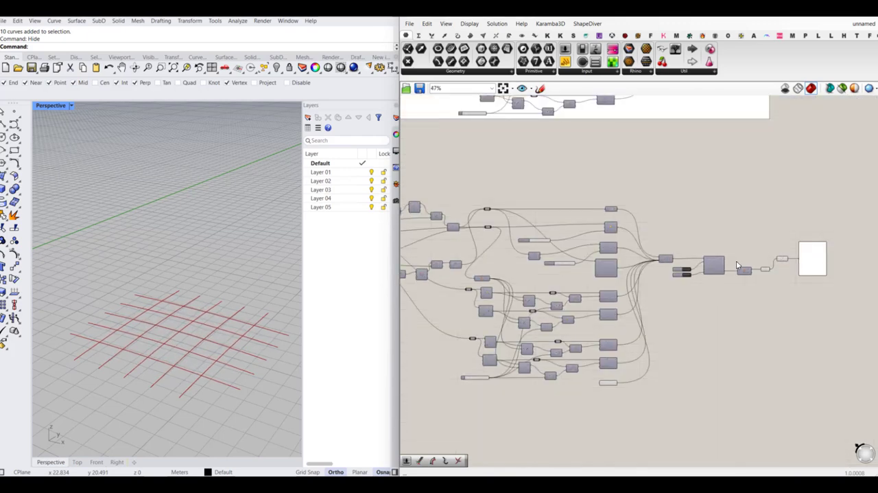
pyautogui.scroll(4, 686, 281)
pyautogui.click(530, 306)
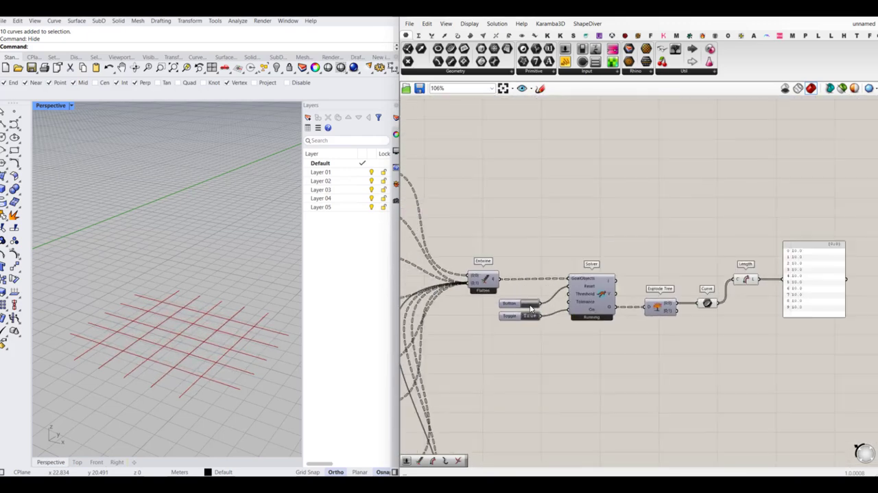
# - Set slider B to 0.15 to move the anchors inward and raise the gridshell
pyautogui.moveTo(530, 339); pyautogui.dragTo(578, 315, button='right')
pyautogui.scroll(-4, 696, 290)
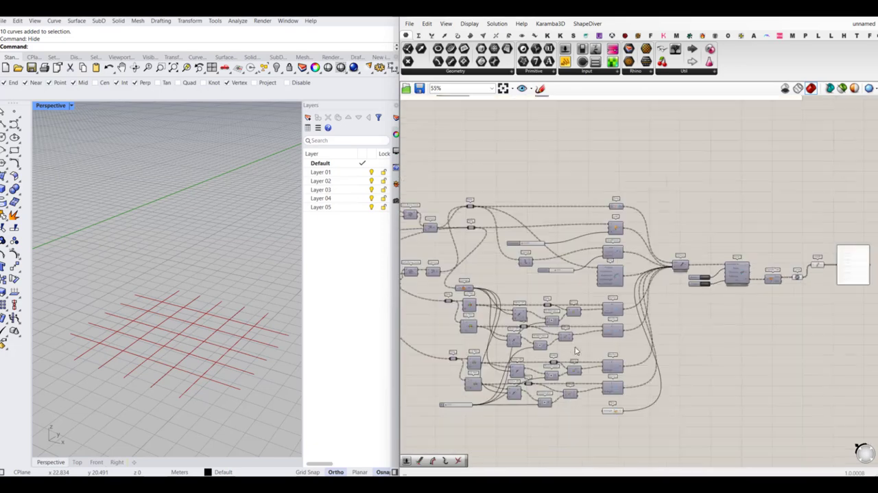
pyautogui.moveTo(467, 406); pyautogui.dragTo(551, 386, button='right')
pyautogui.scroll(9, 533, 386)
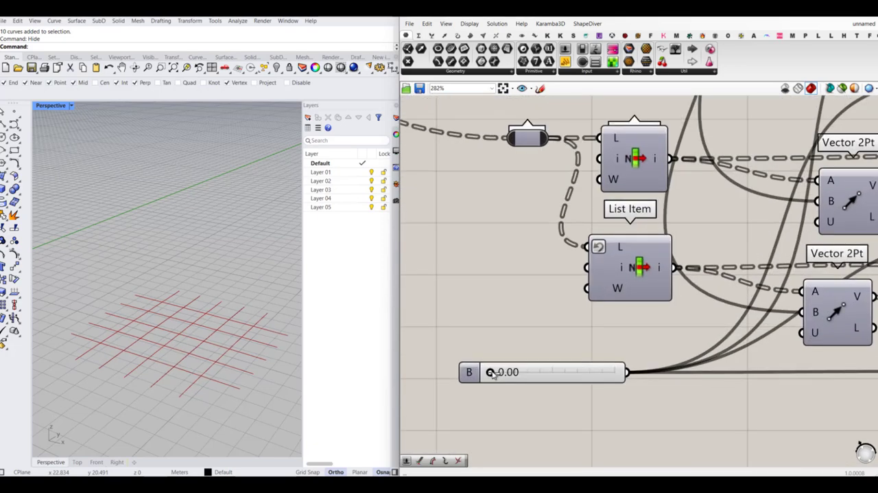
pyautogui.moveTo(490, 372); pyautogui.dragTo(510, 373)
pyautogui.scroll(-7, 513, 374)
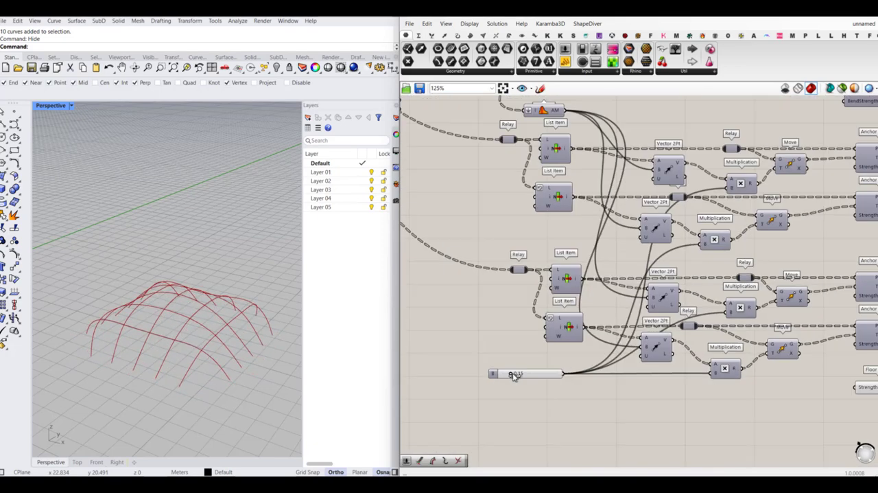
# - Examine the final curve lengths in the panel and the finished gridshell in the Perspective viewport
pyautogui.moveTo(755, 305); pyautogui.dragTo(583, 316, button='right')
pyautogui.scroll(-6, 569, 316)
pyautogui.moveTo(760, 268); pyautogui.dragTo(619, 283, button='right')
pyautogui.scroll(5, 676, 234)
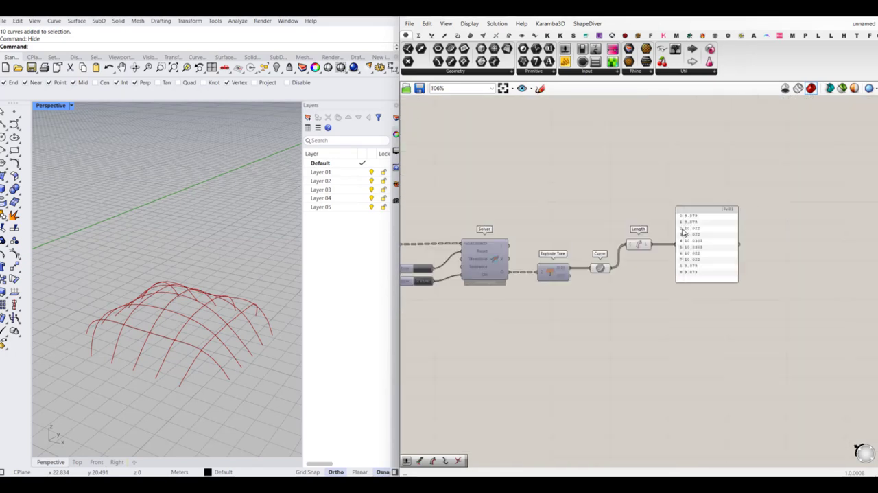
pyautogui.scroll(4, 682, 232)
pyautogui.scroll(-3, 735, 324)
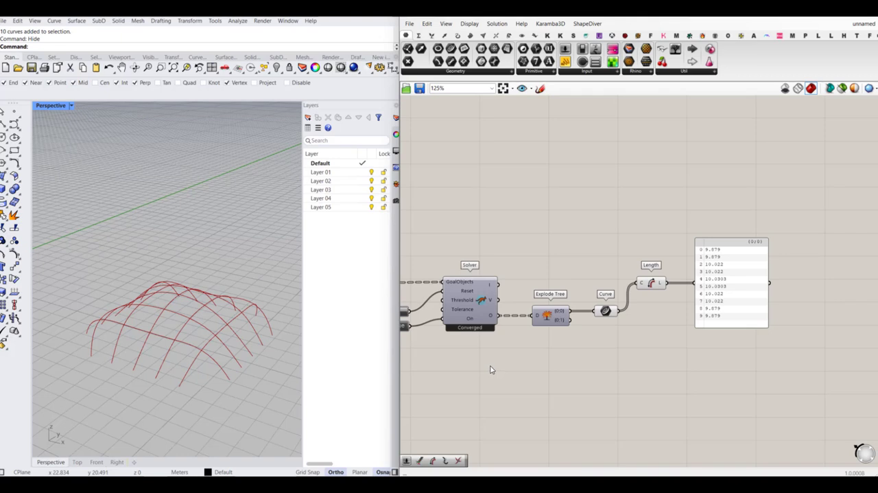
pyautogui.moveTo(494, 356); pyautogui.dragTo(570, 356, button='right')
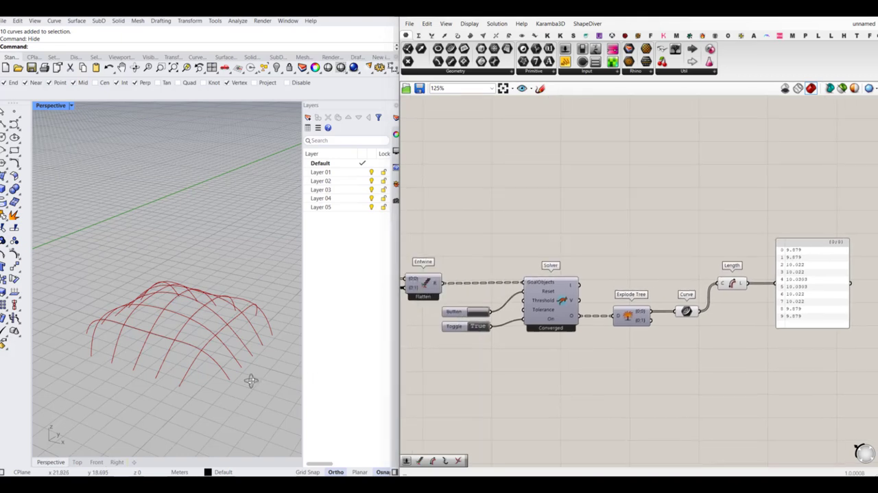
pyautogui.moveTo(251, 382); pyautogui.dragTo(254, 387, button='right')
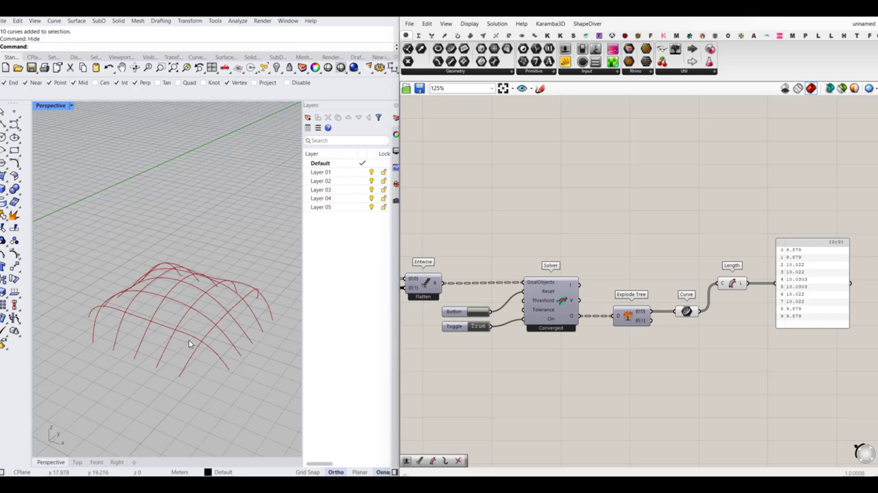
pyautogui.scroll(-6, 202, 288)
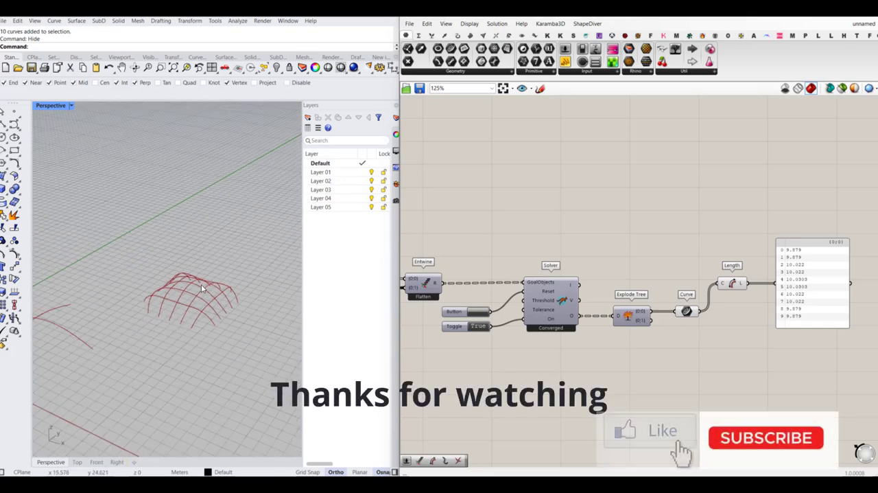